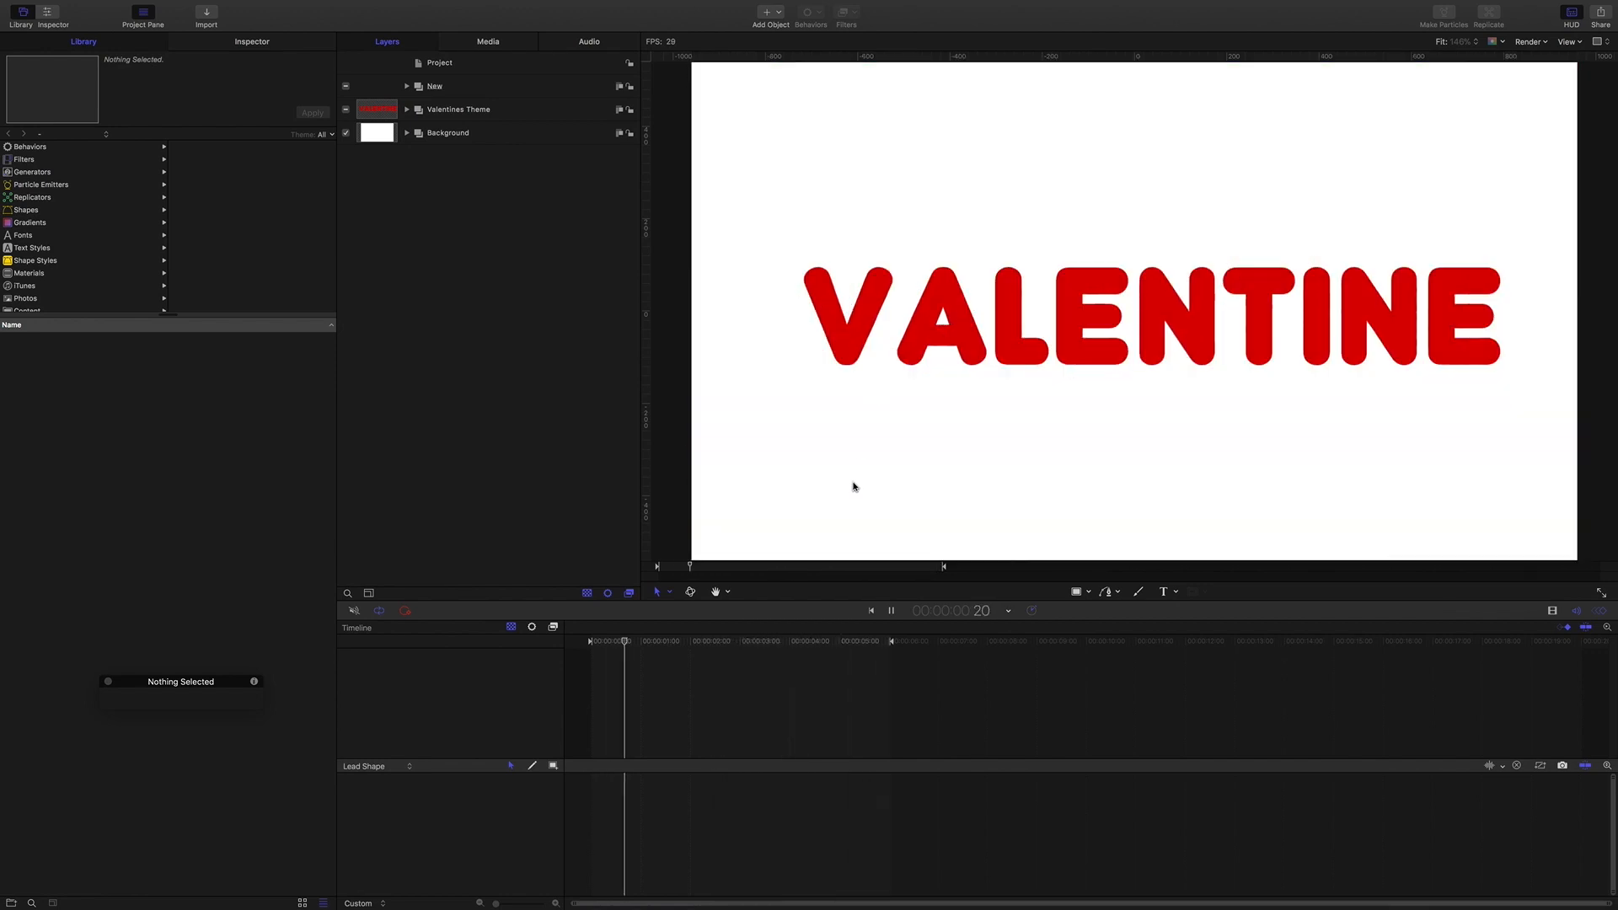
Preview the finished Valentine heart-reveal animation and return the playhead to the start of the project.
key(space)
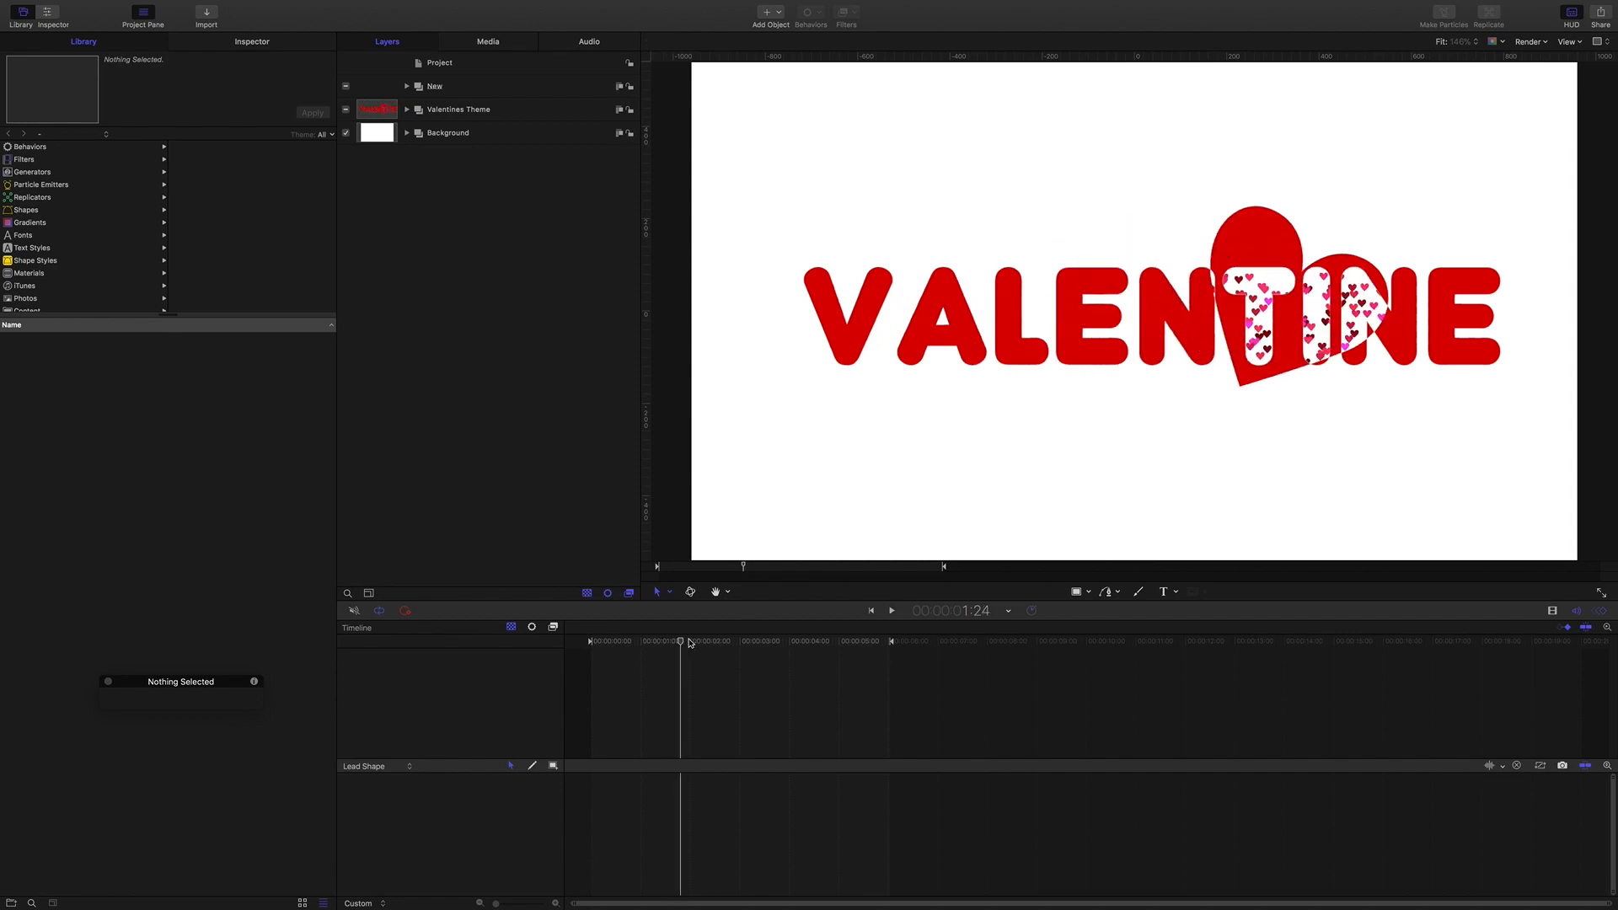
drag(683, 644, 561, 645)
key(space)
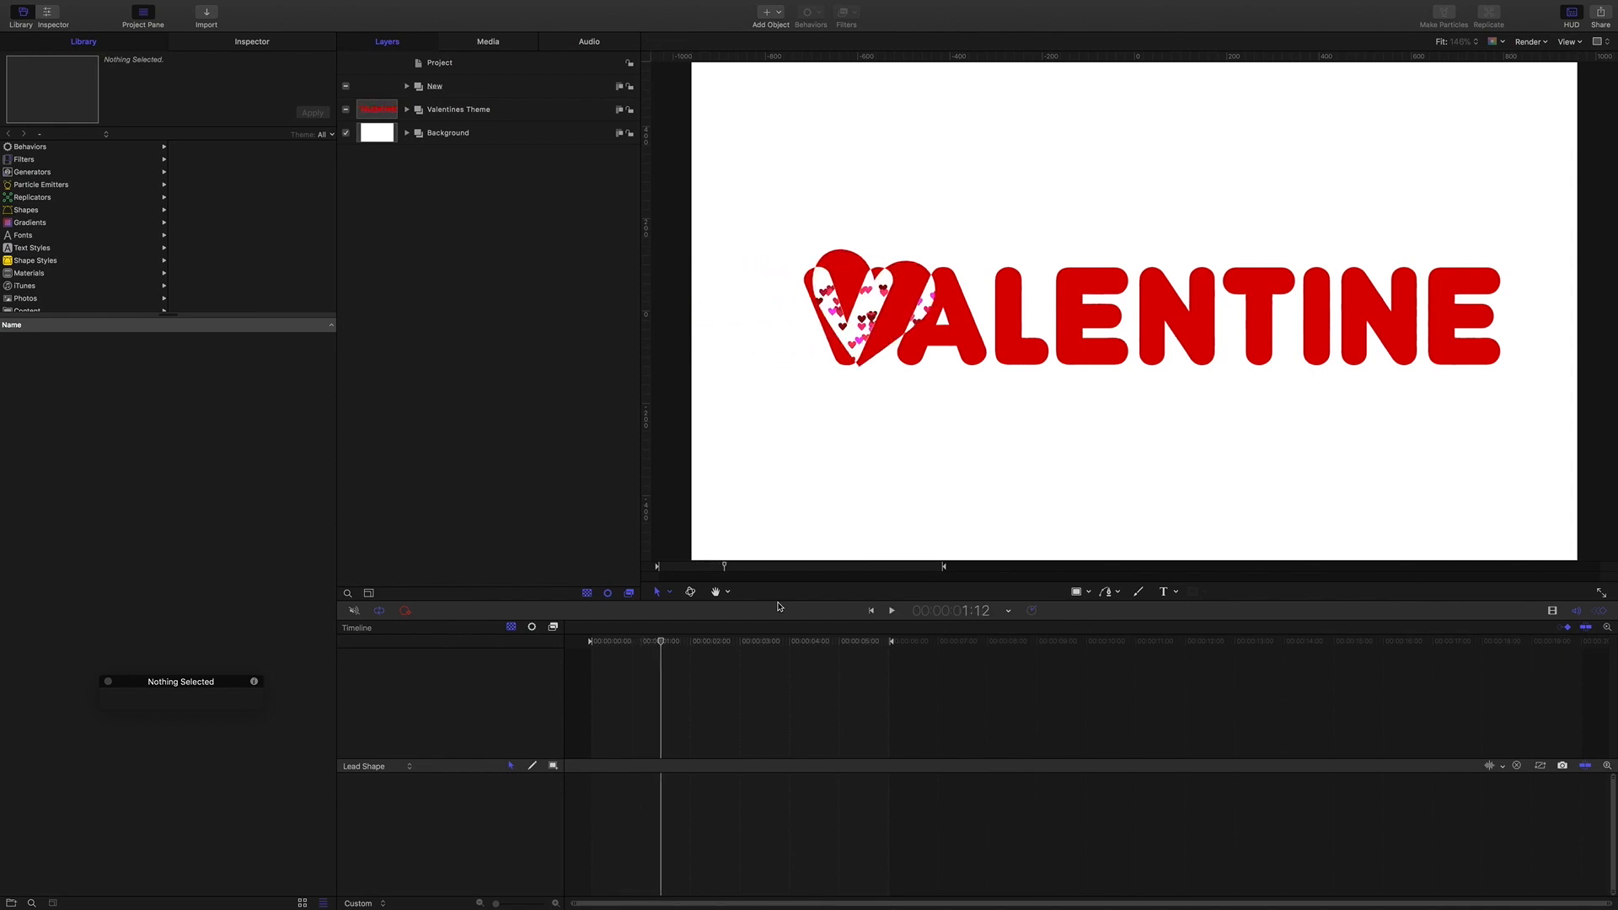
key(Home)
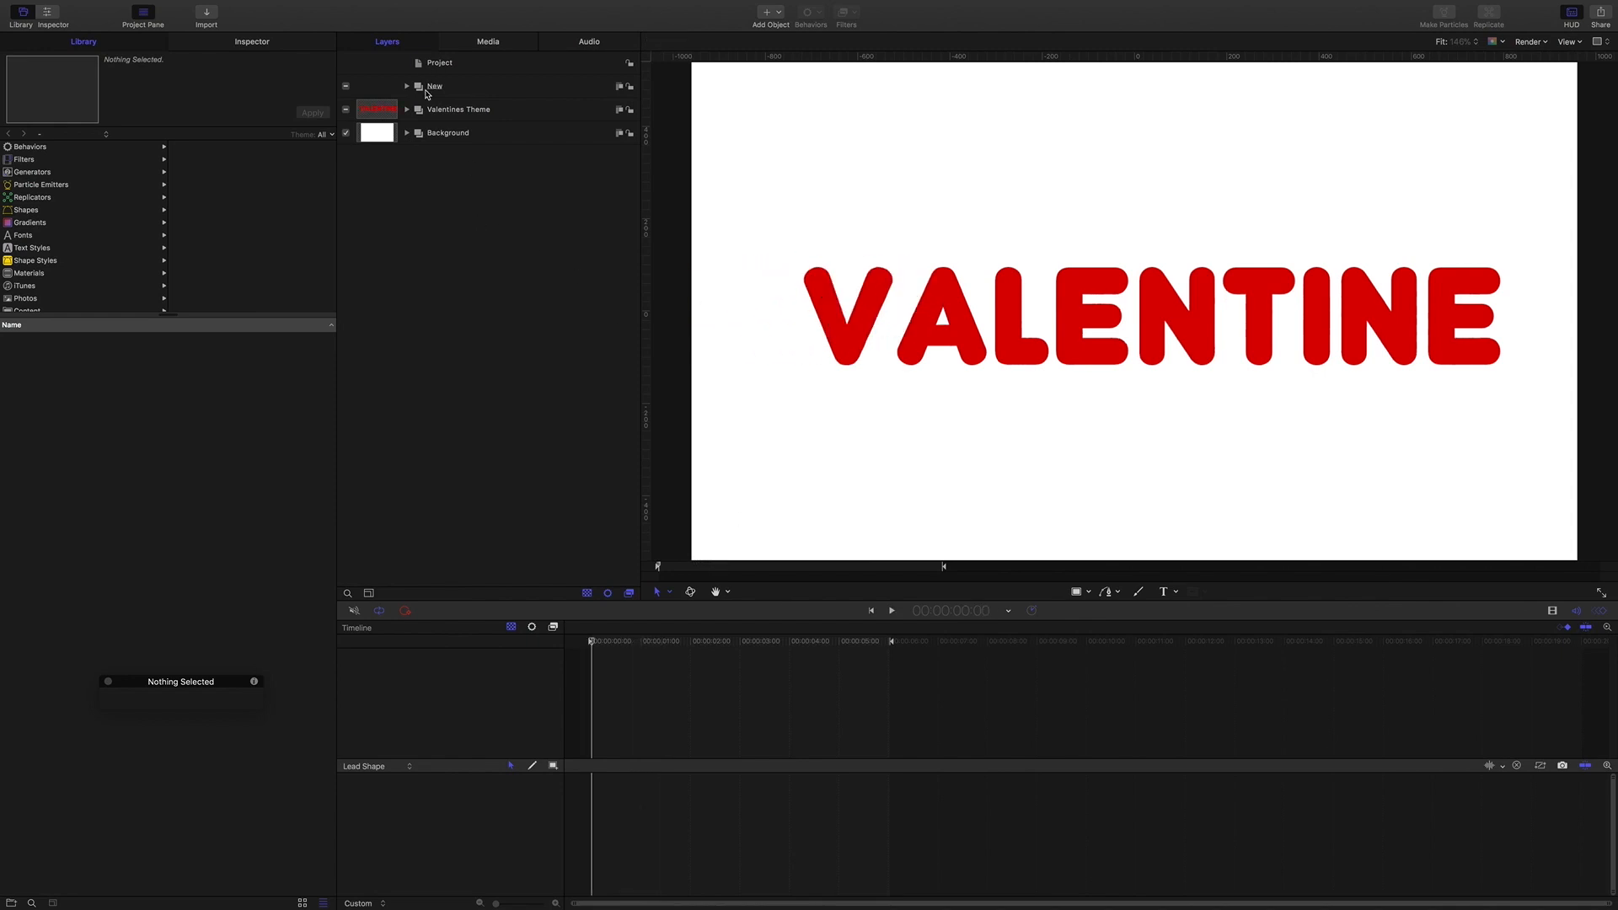
Hide the Valentines Theme group and turn on the VALENTINE text layer inside the New group.
click(439, 110)
click(436, 87)
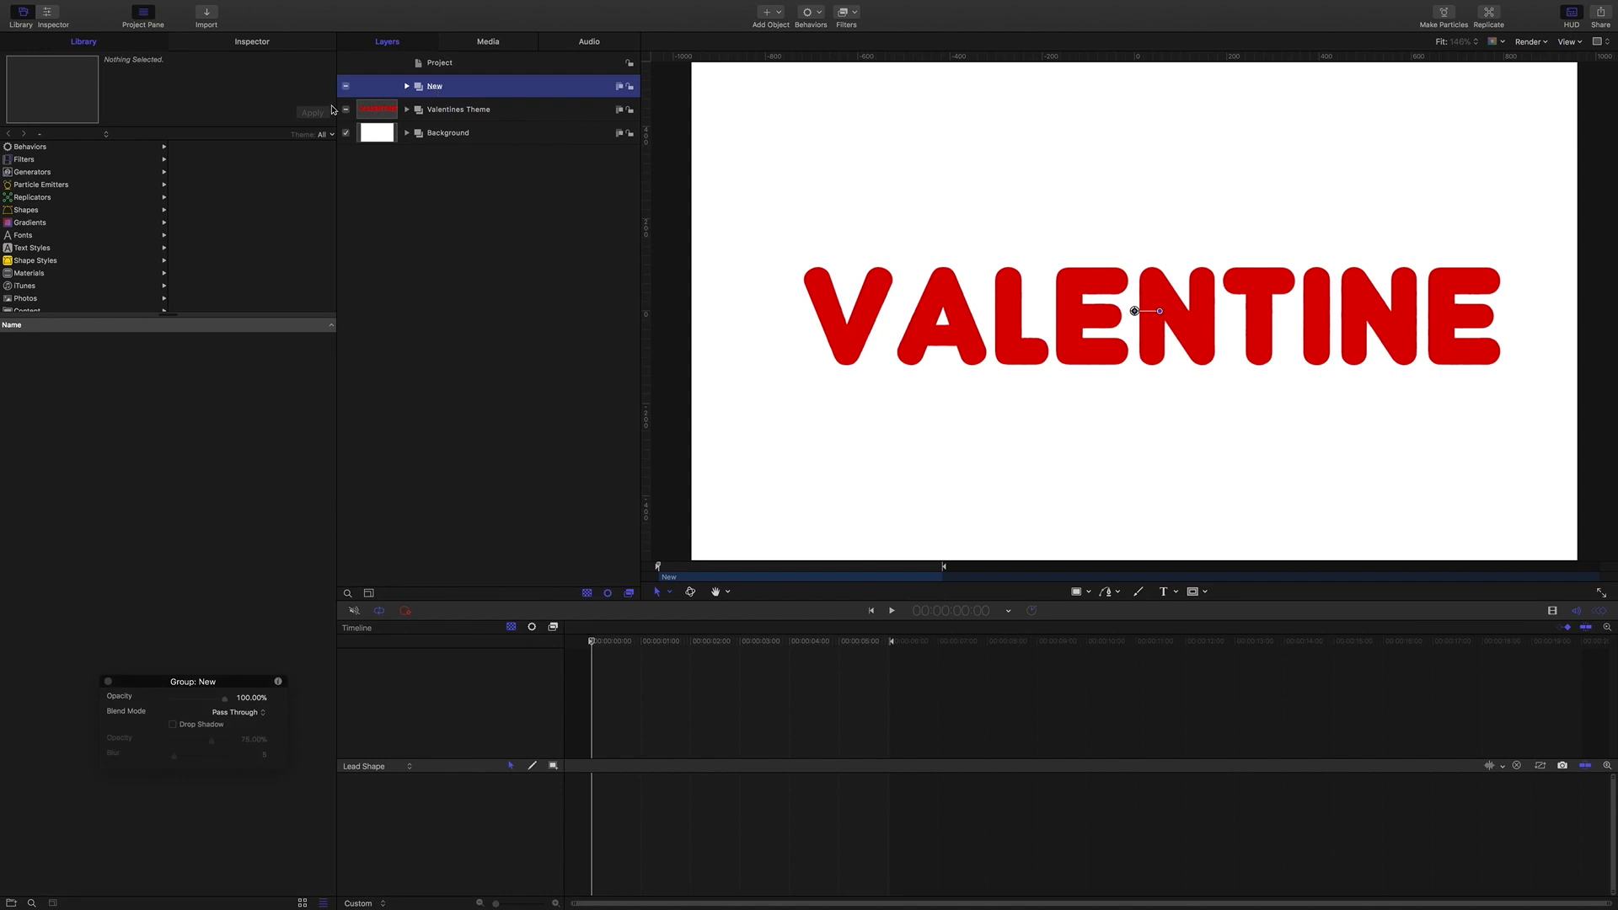
click(347, 110)
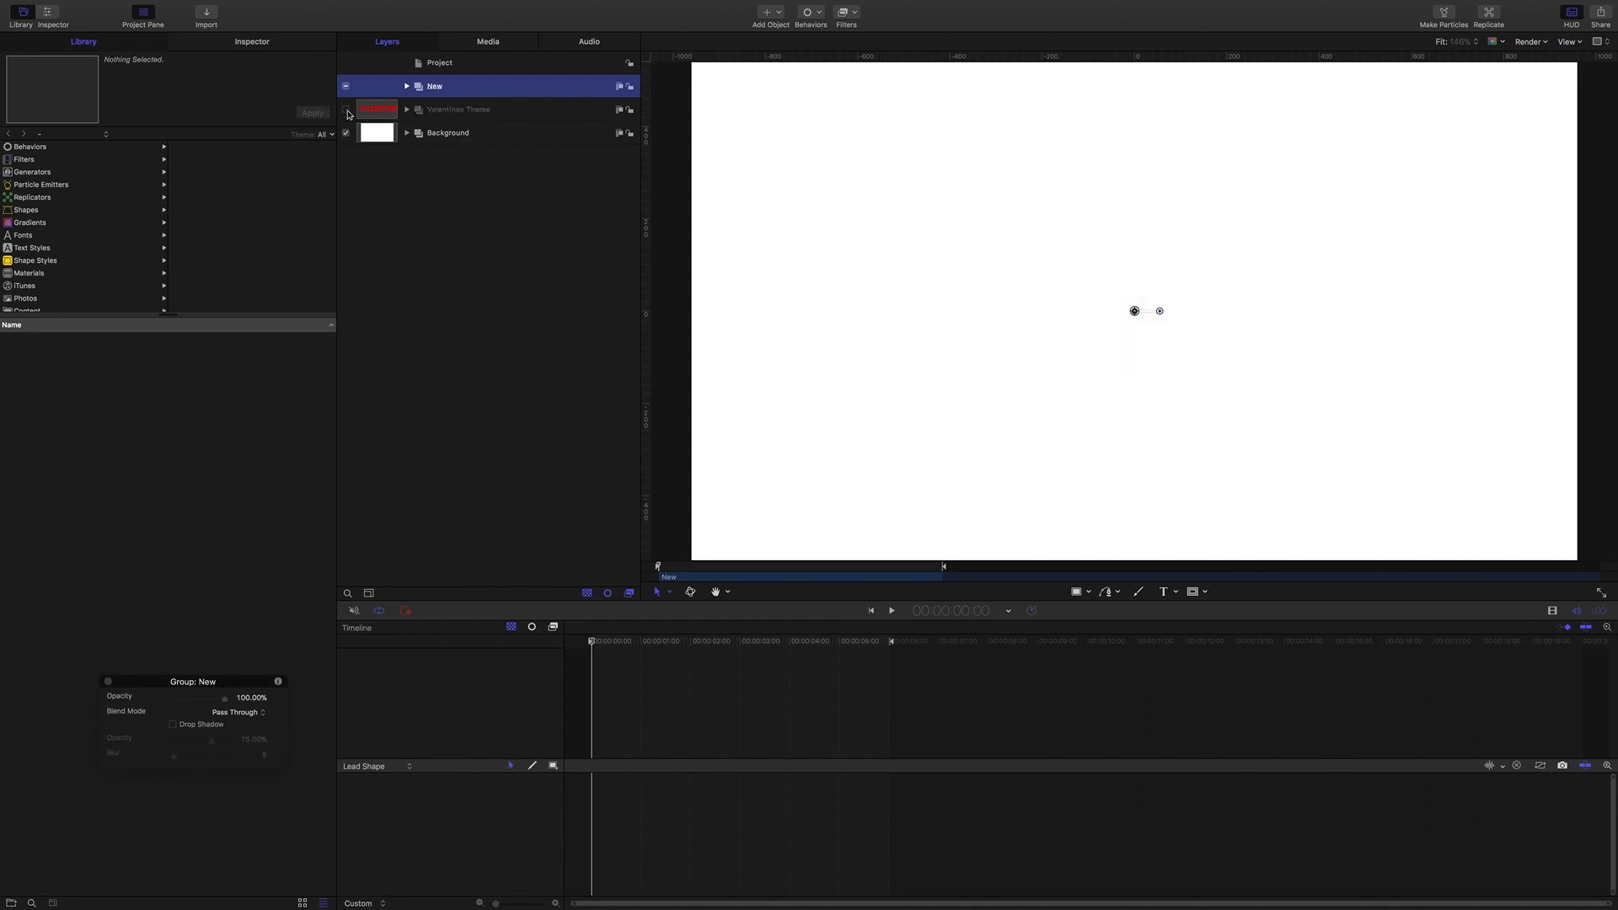
click(446, 135)
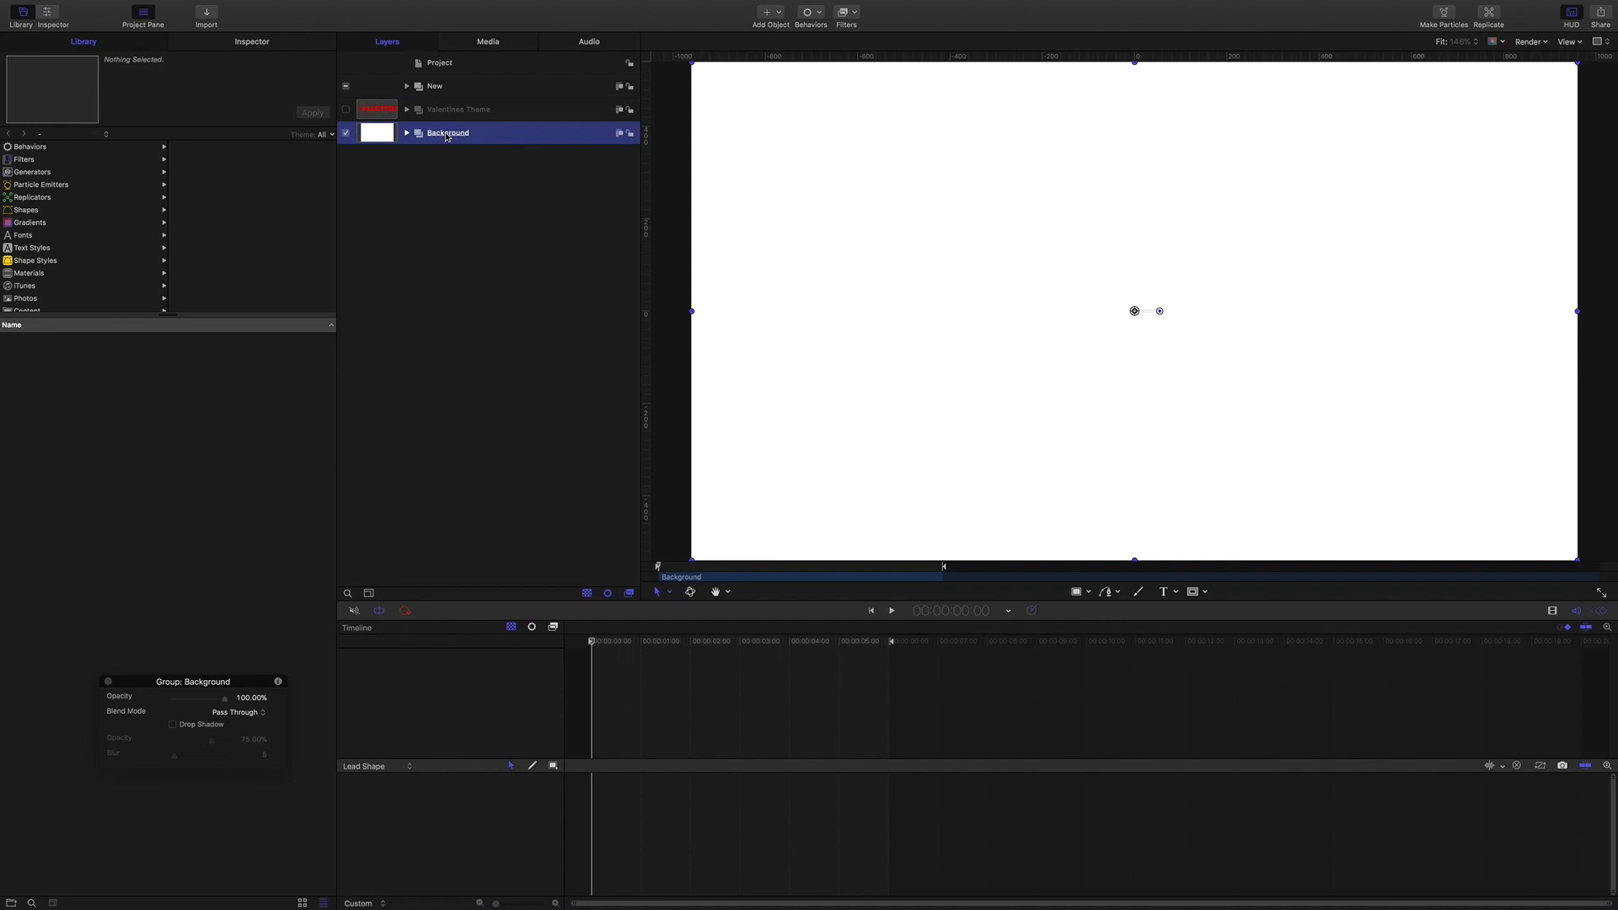
click(408, 86)
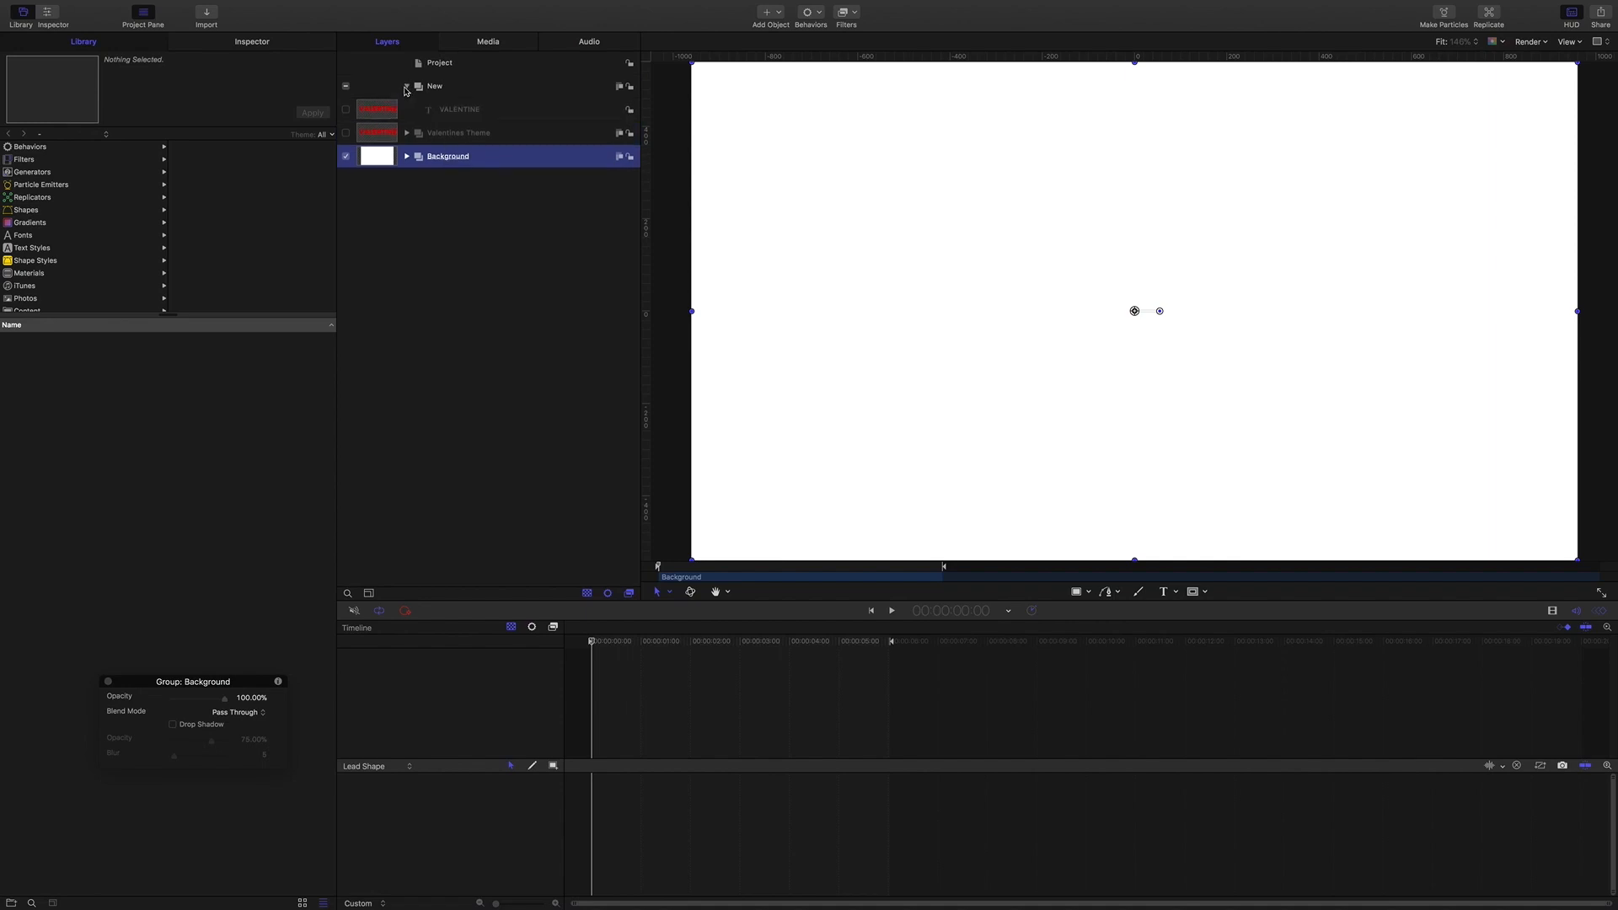
click(465, 114)
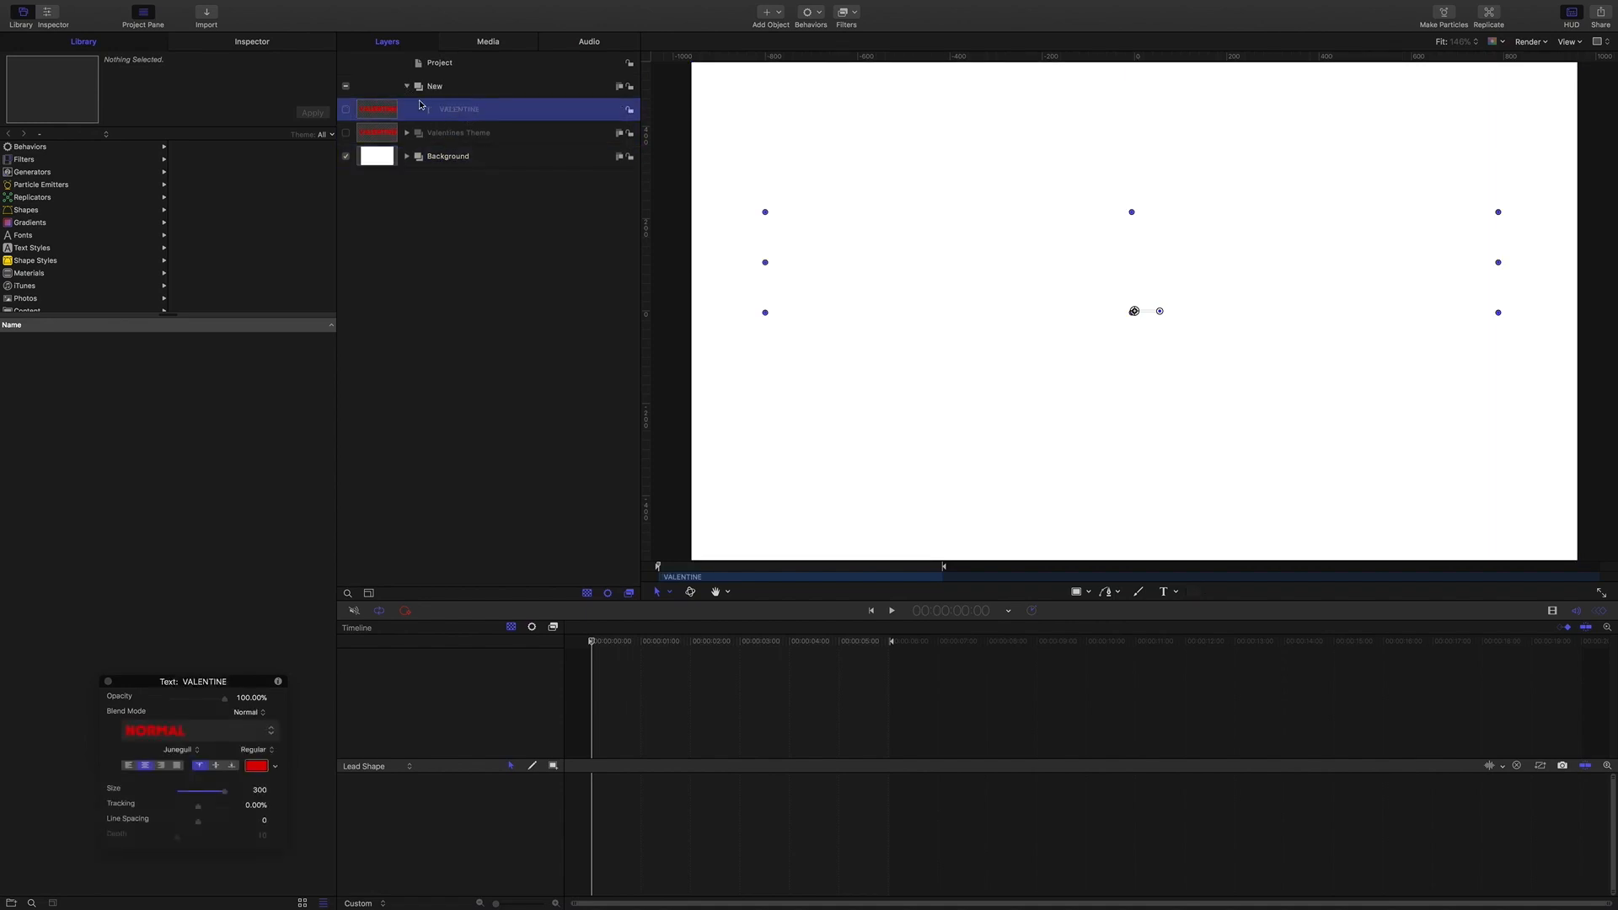
click(346, 111)
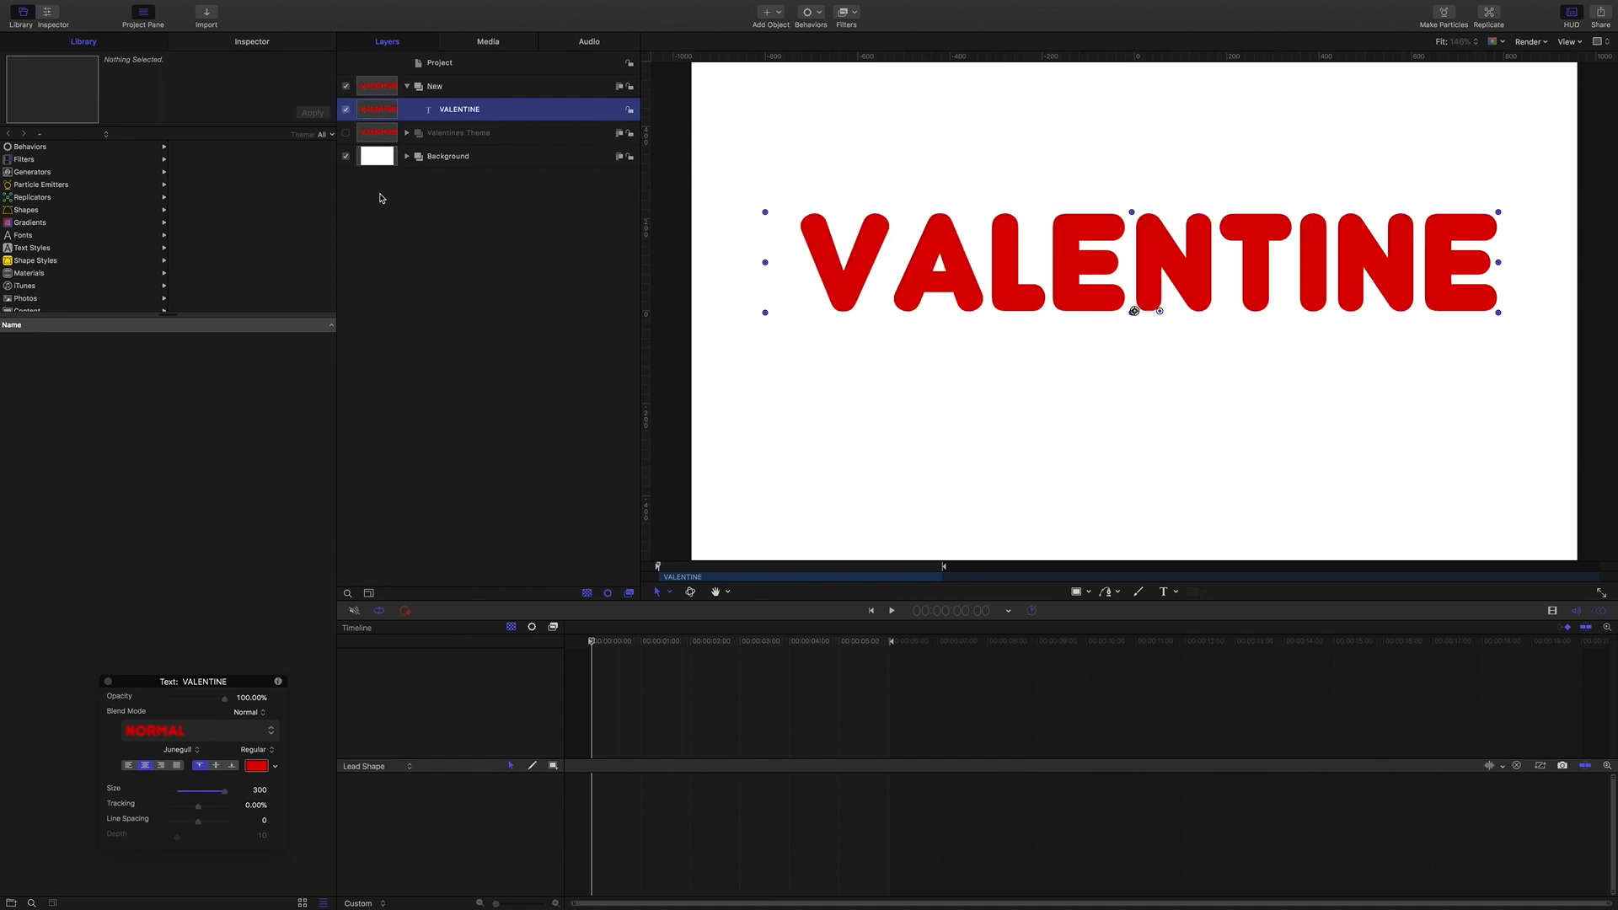
Lower the VALENTINE text toward the canvas centre by setting its Y position to about -96 px.
click(251, 42)
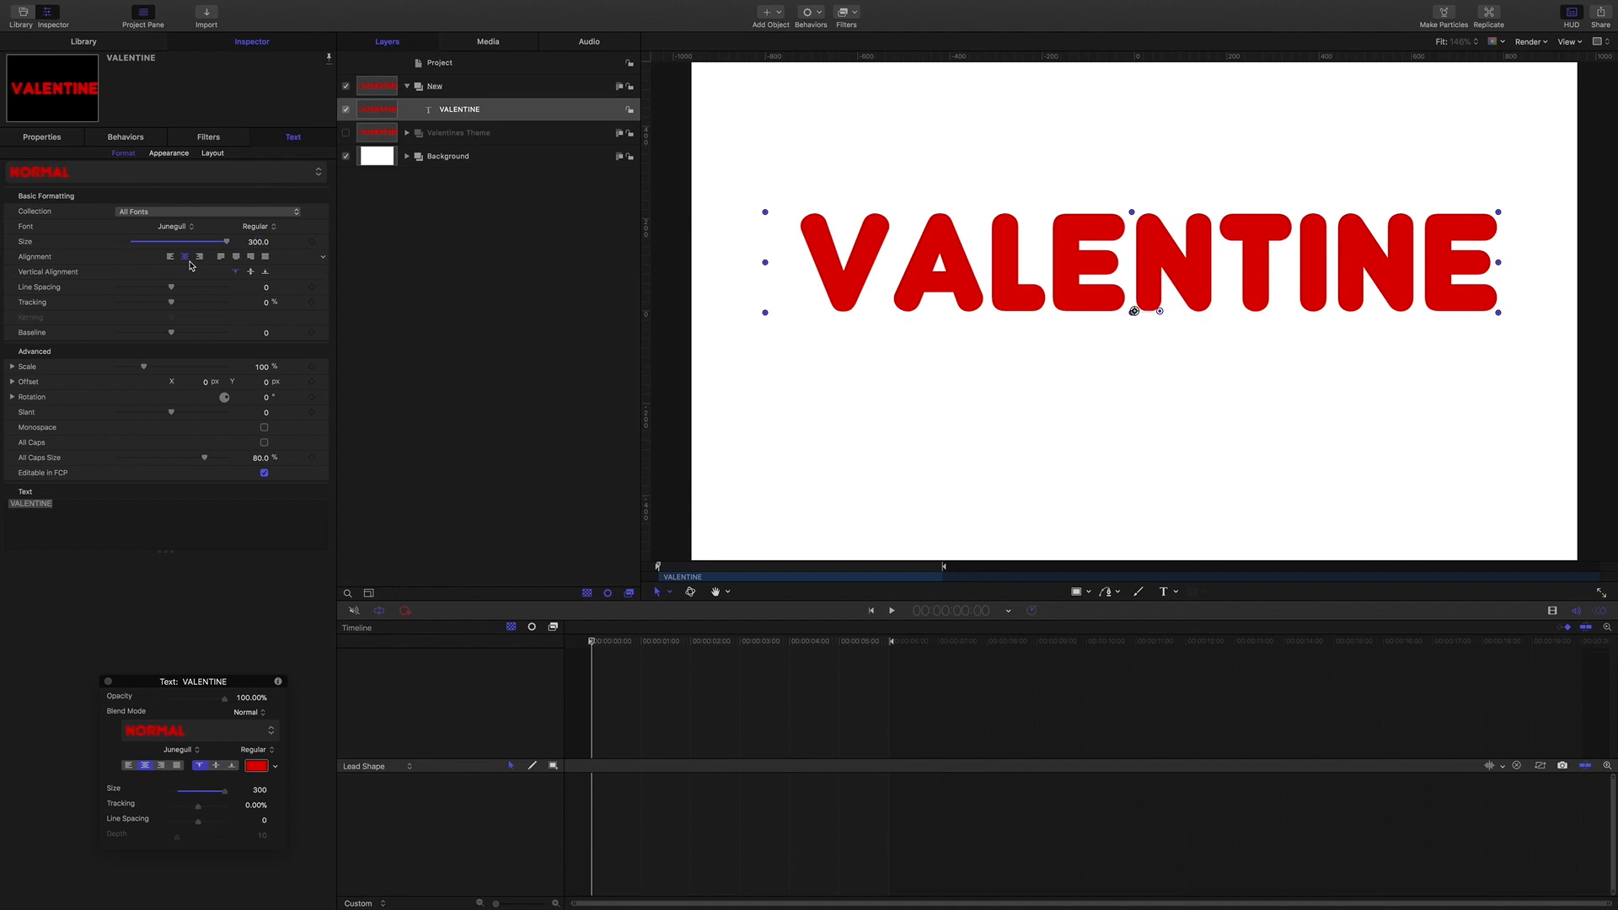
click(42, 137)
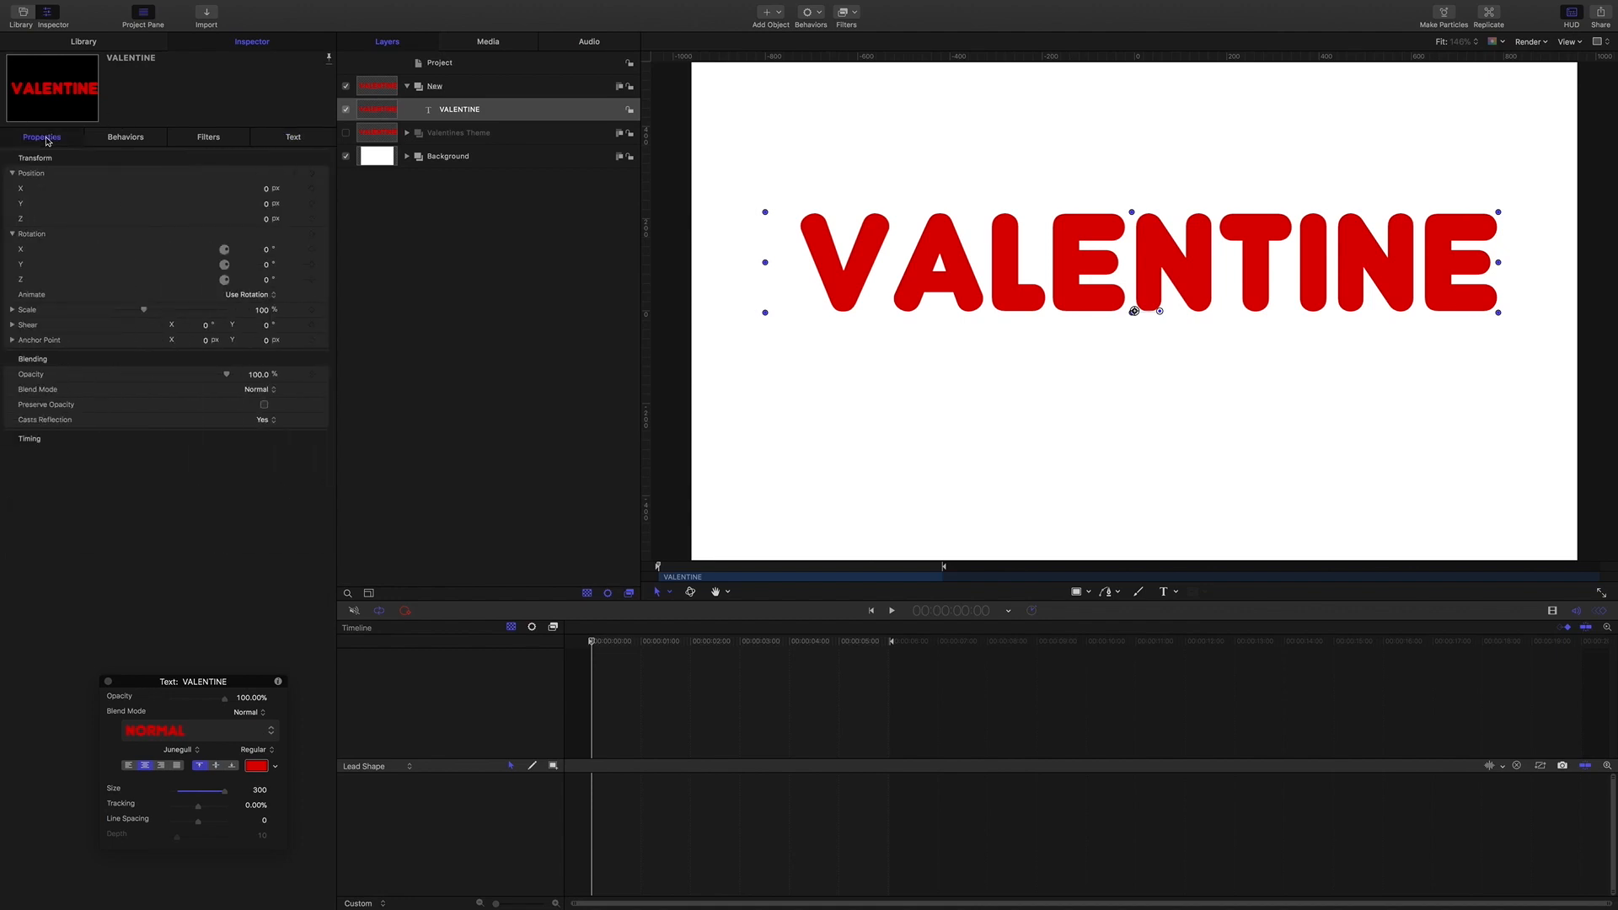
click(268, 206)
mouse_move(268, 206)
mouse_down()
mouse_move(248, 210)
mouse_move(268, 202)
mouse_up()
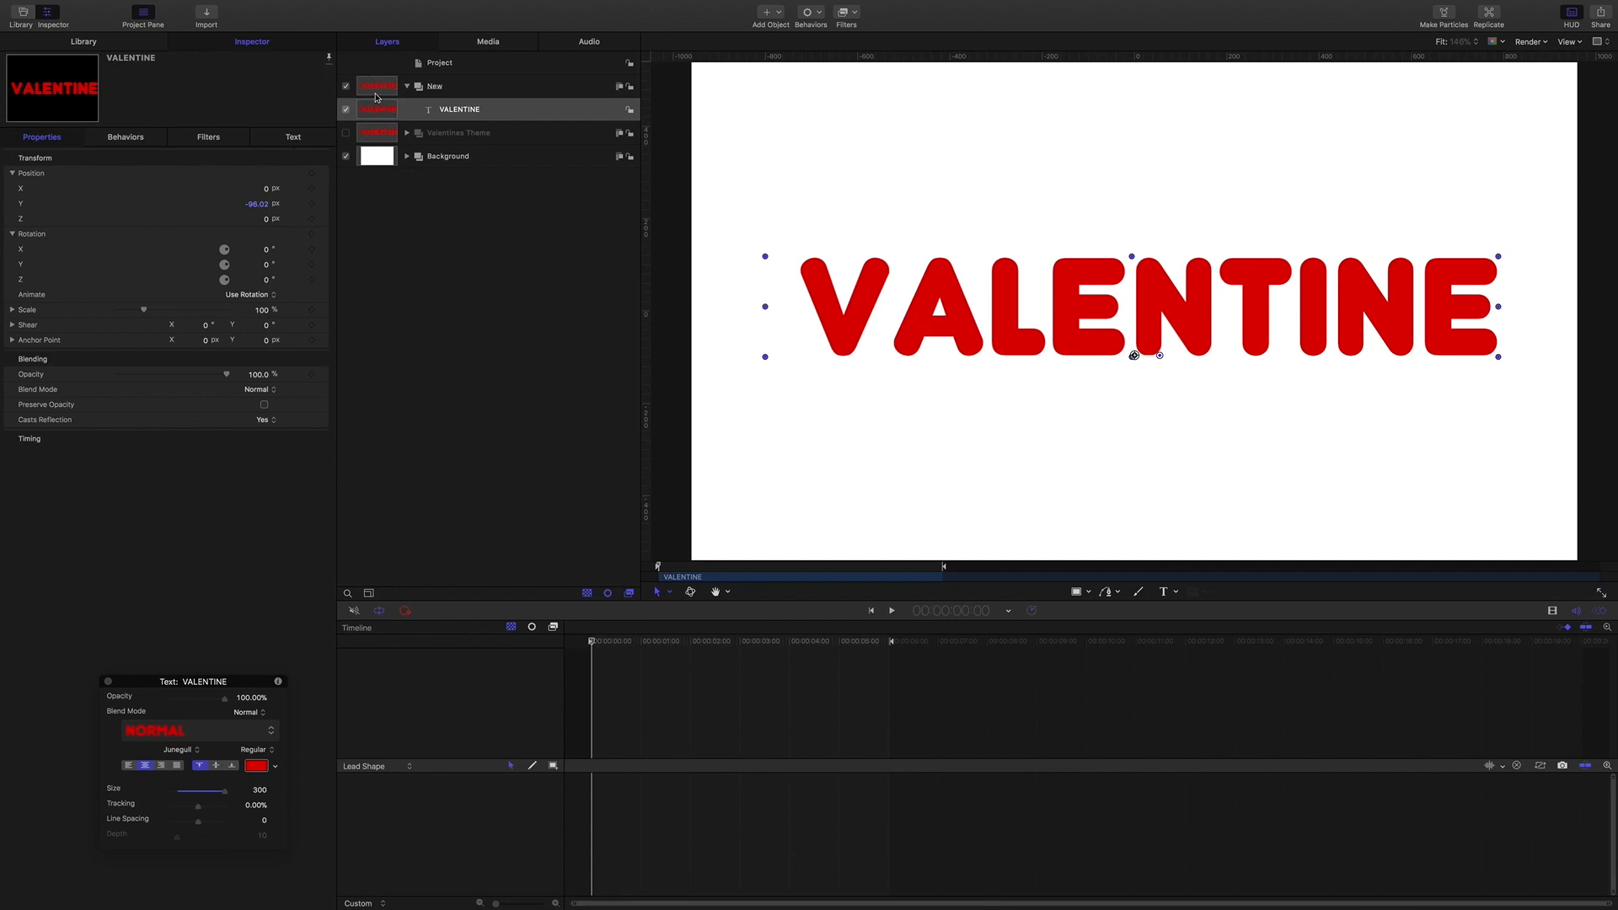
Collapse the New group and rename it Lead.
click(407, 86)
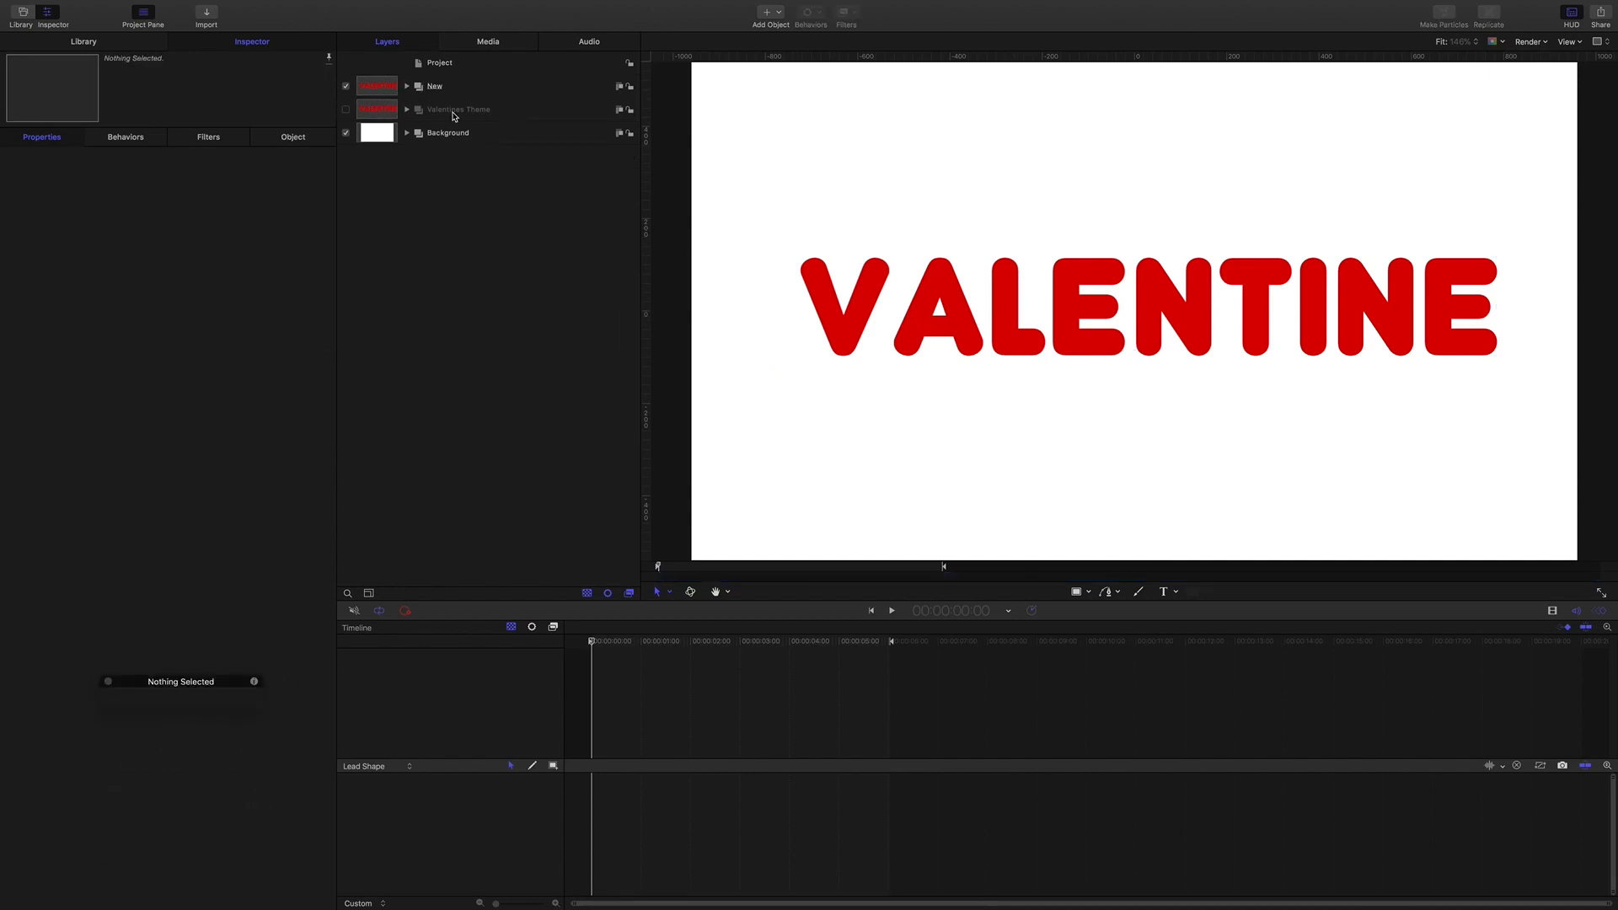
click(438, 87)
click(440, 87)
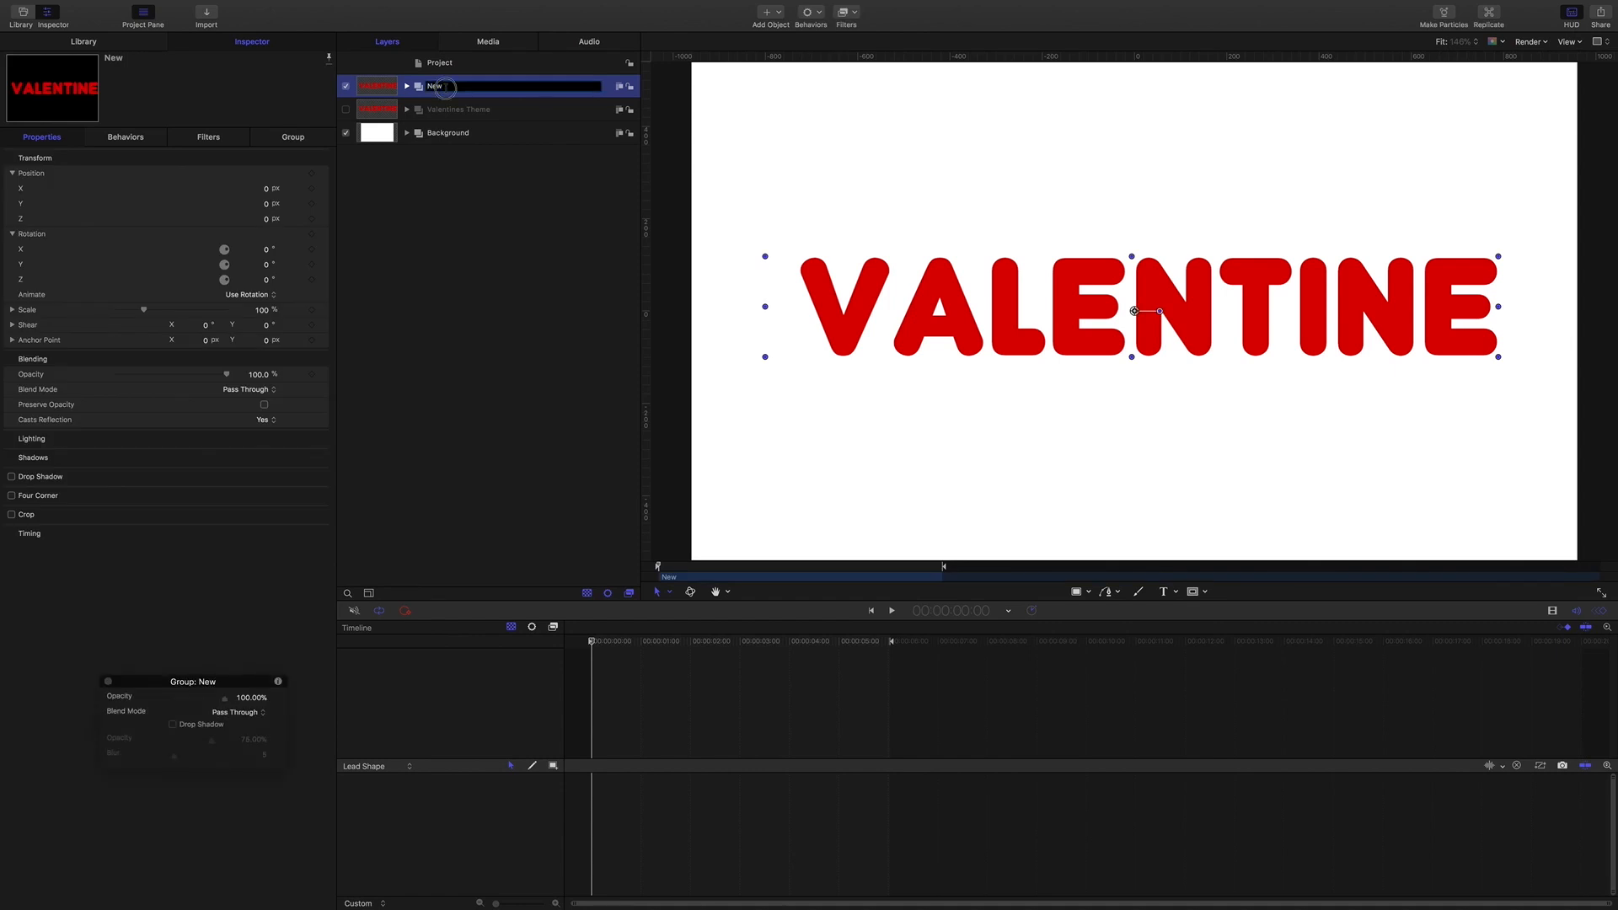
text(Lead)
key(Return)
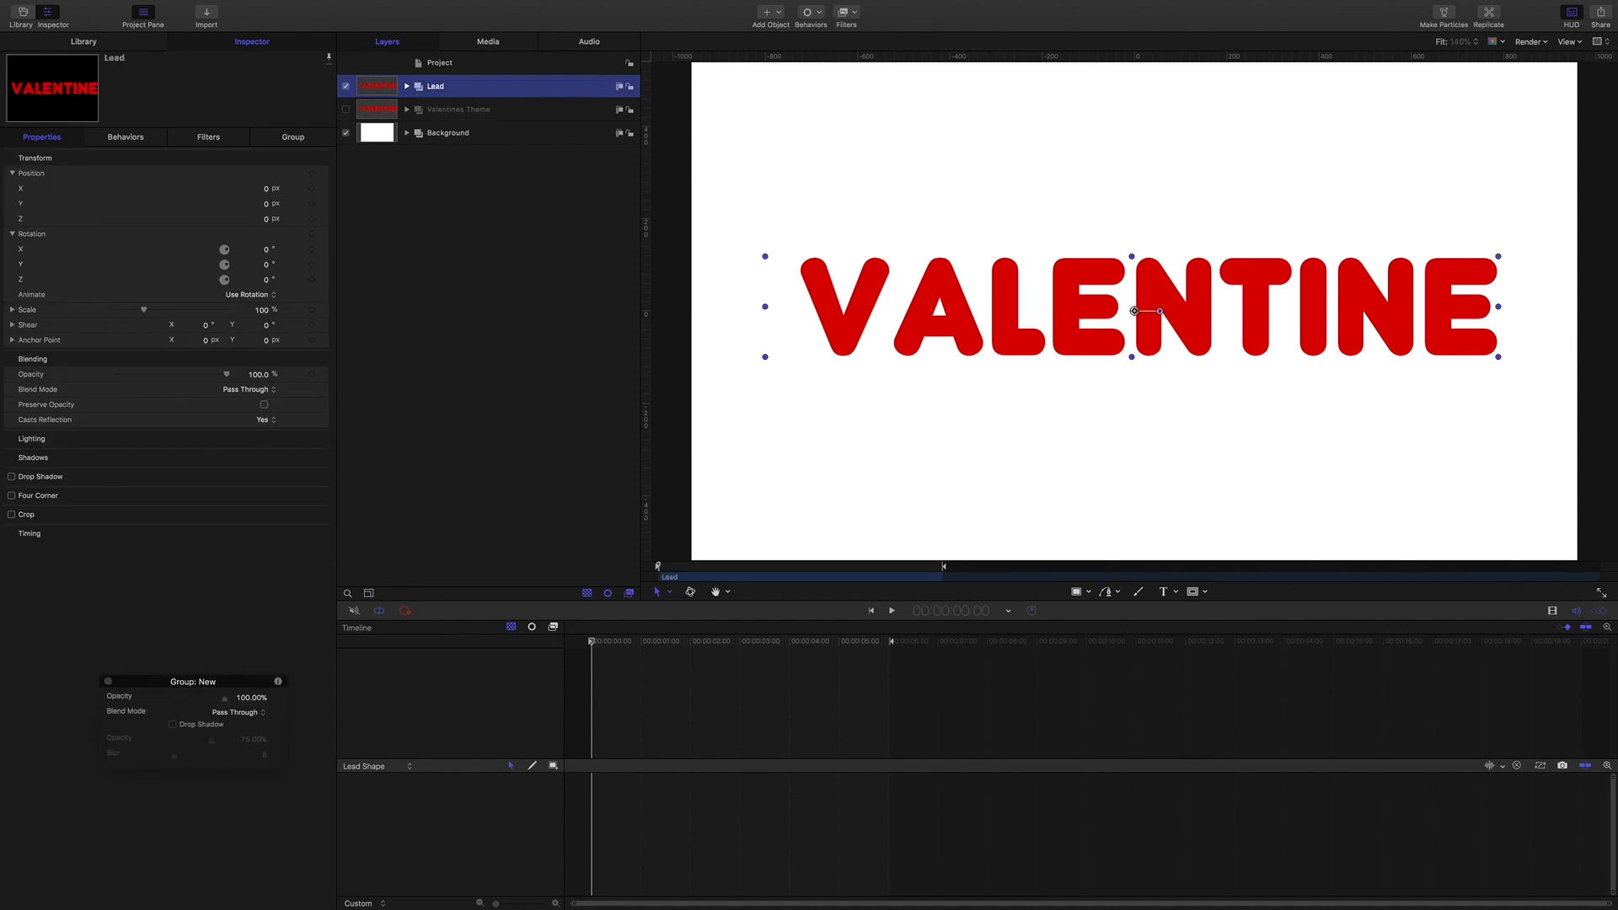
Create a new empty group above the Lead group and name it Follow.
key(super+shift+n)
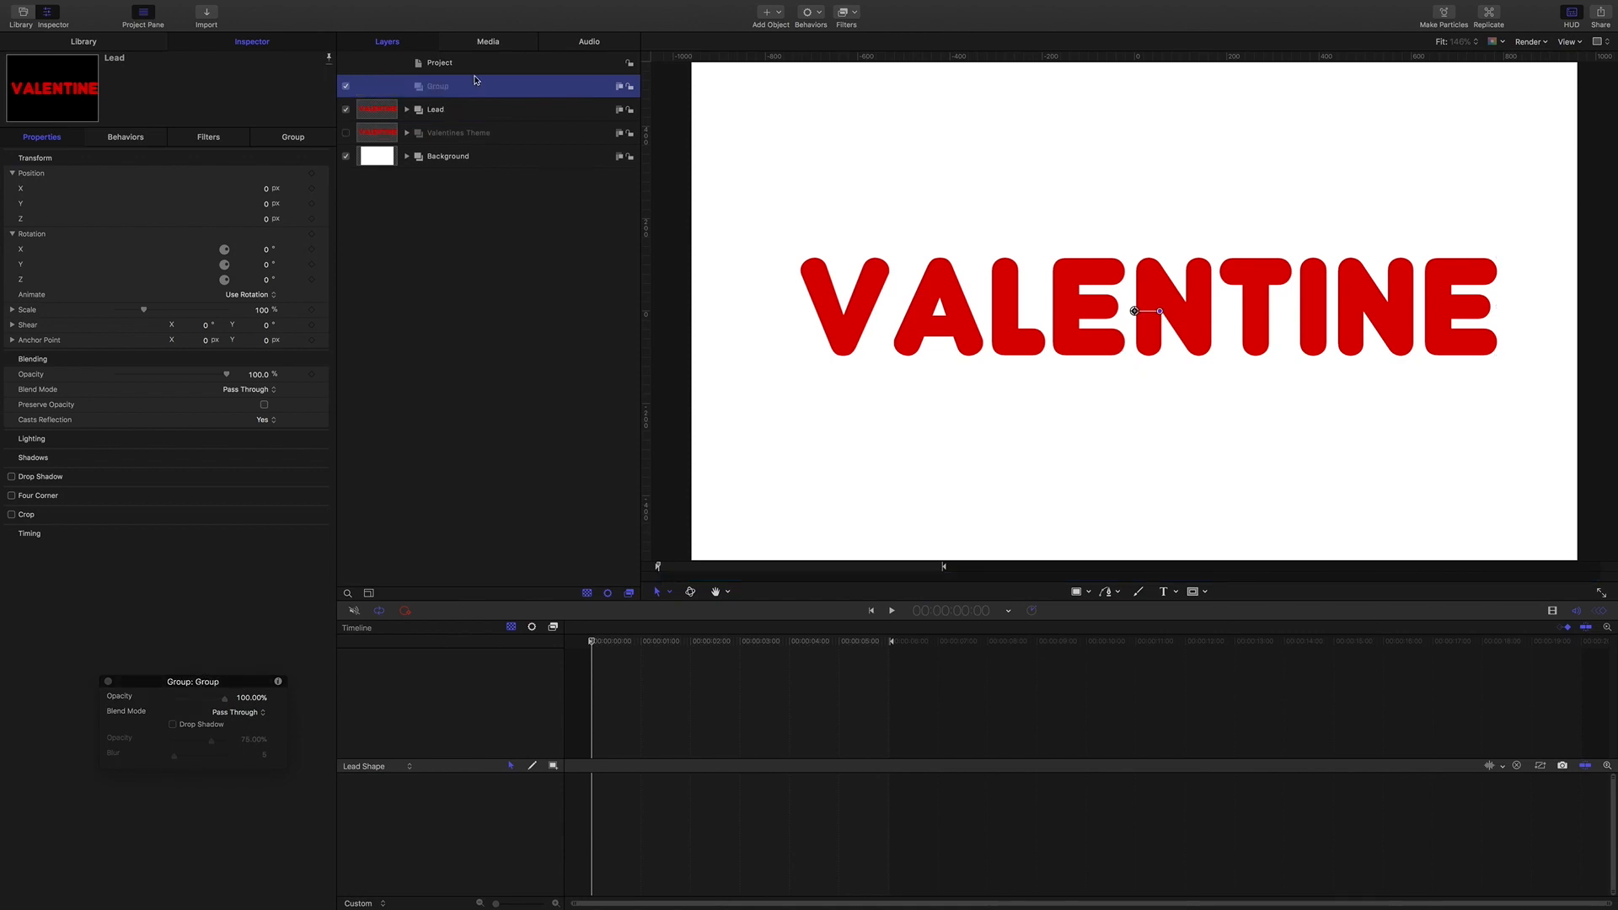
double_click(439, 86)
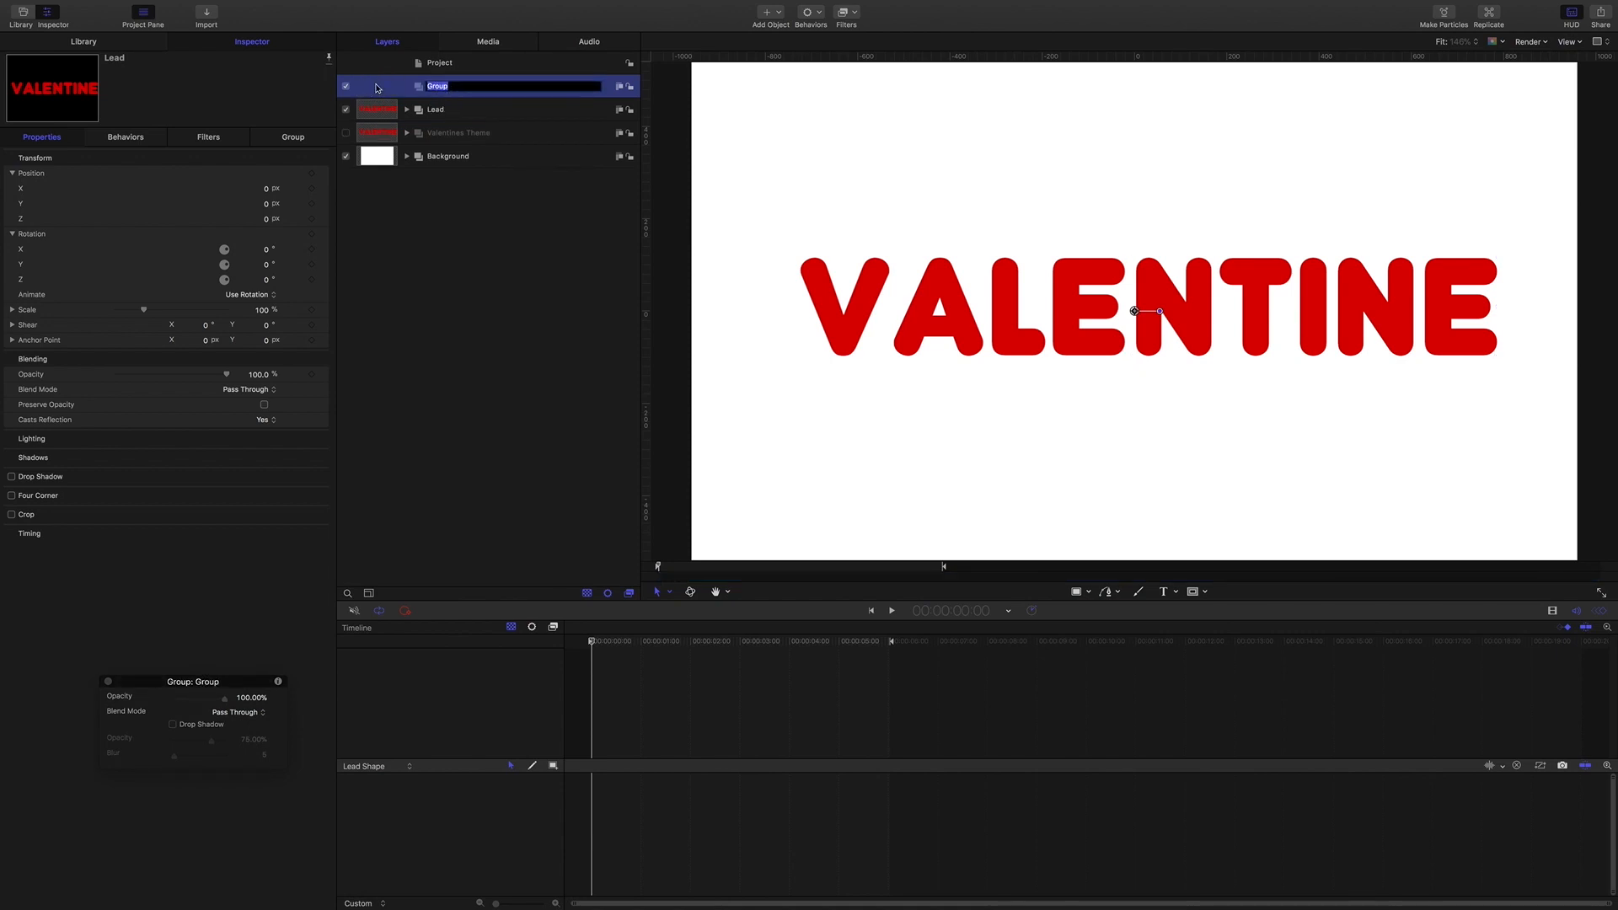
text(Follow)
key(Return)
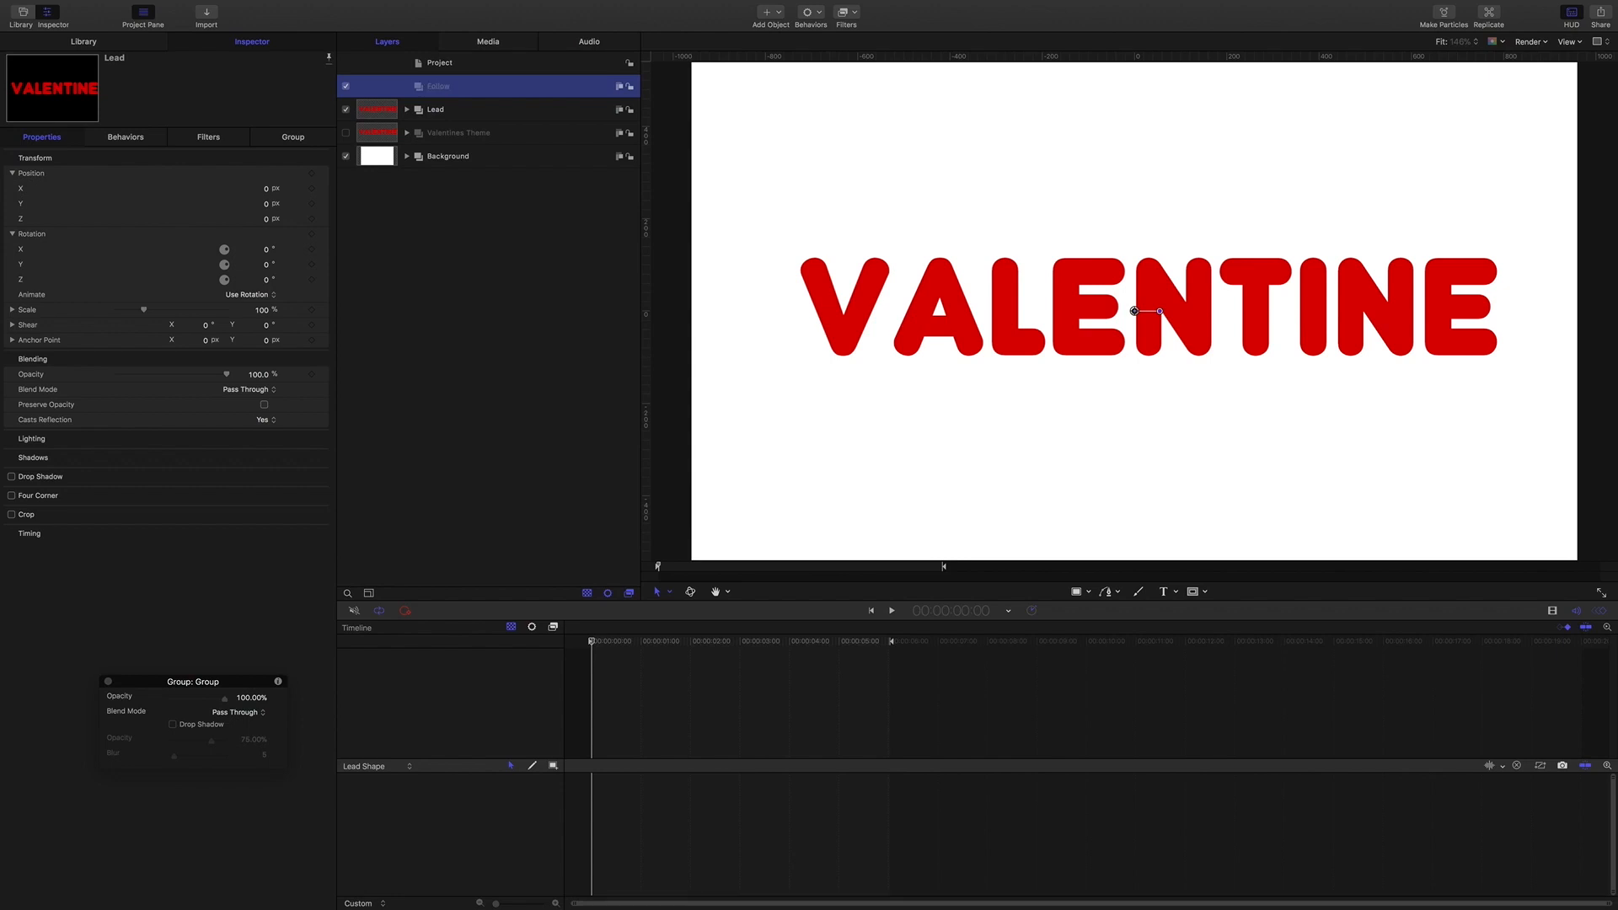
Search the library shapes for "pink" and add the Pink Heart shape to the Lead group.
click(437, 111)
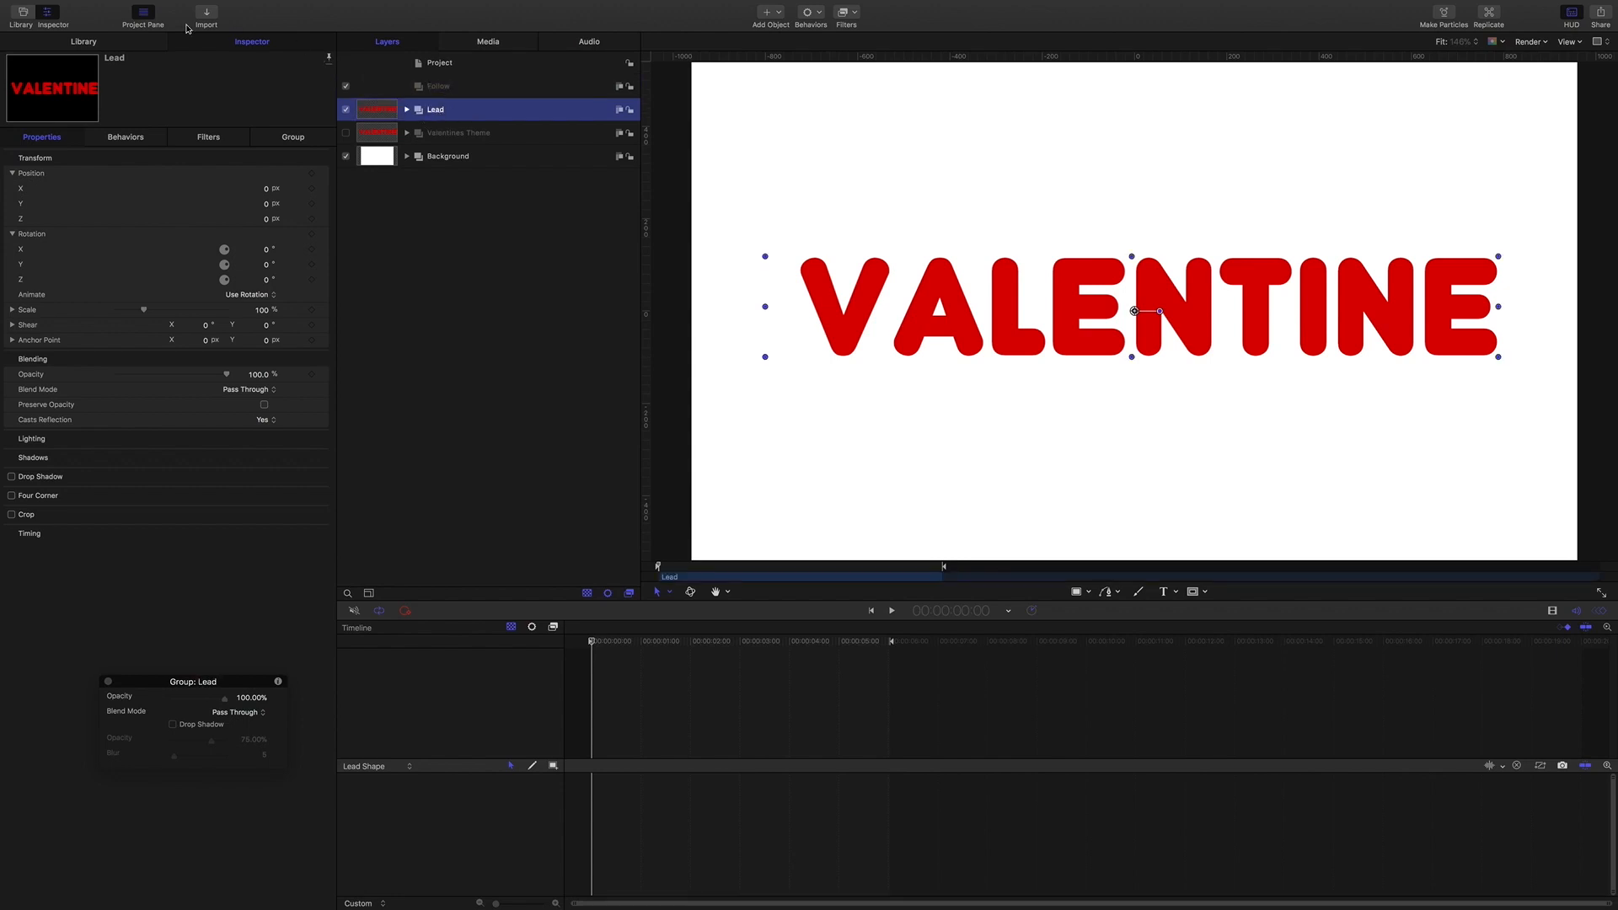
click(84, 42)
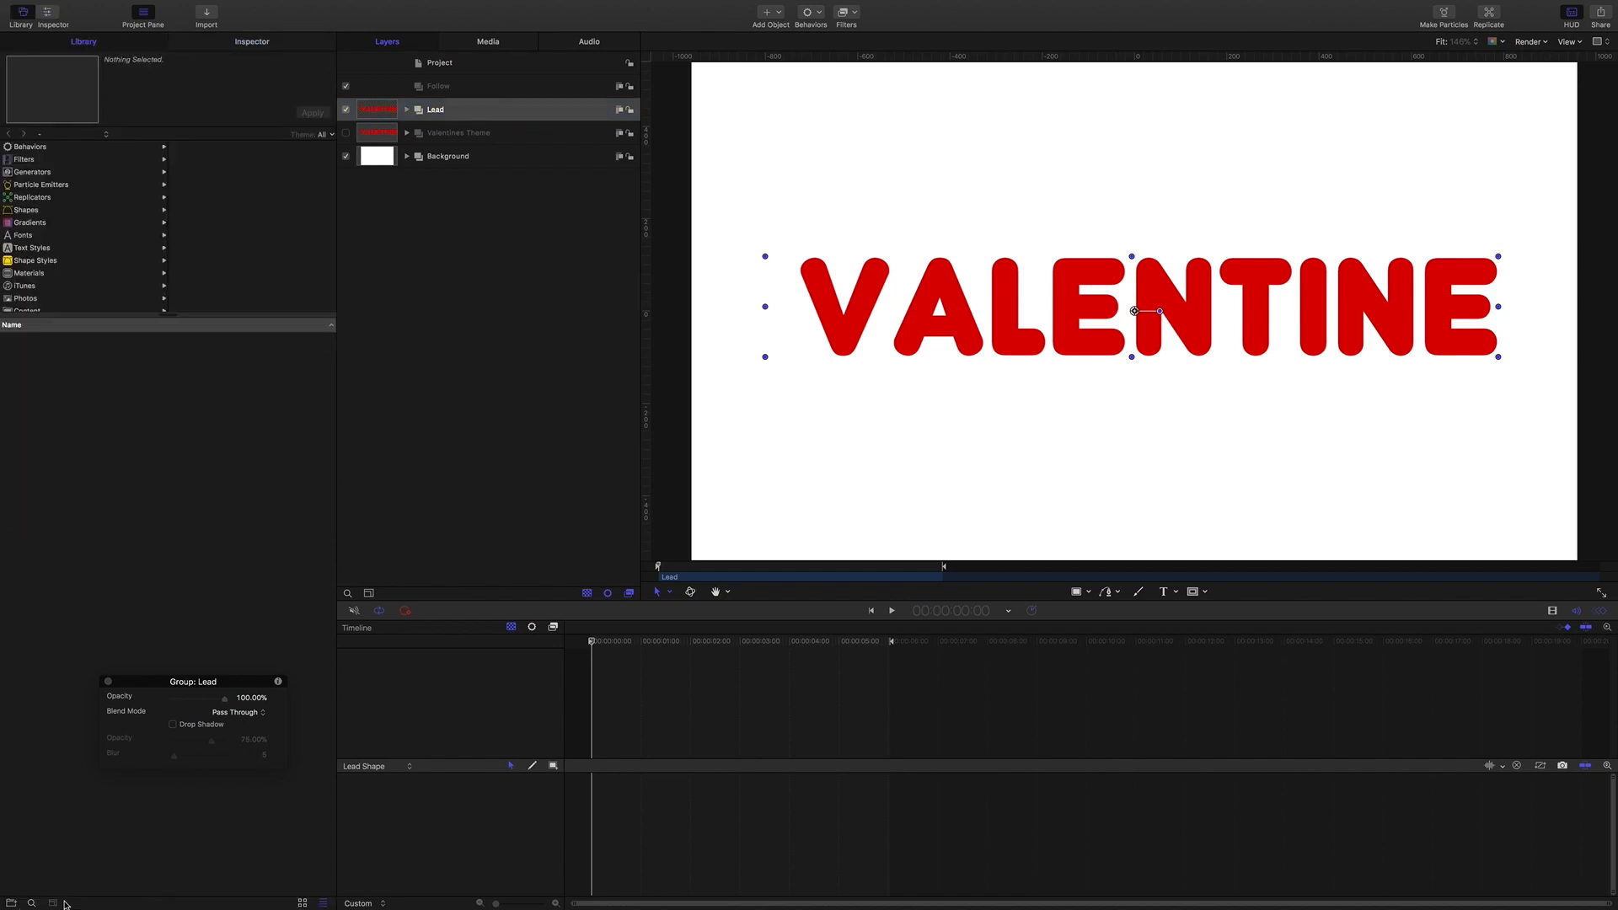
click(32, 902)
click(34, 212)
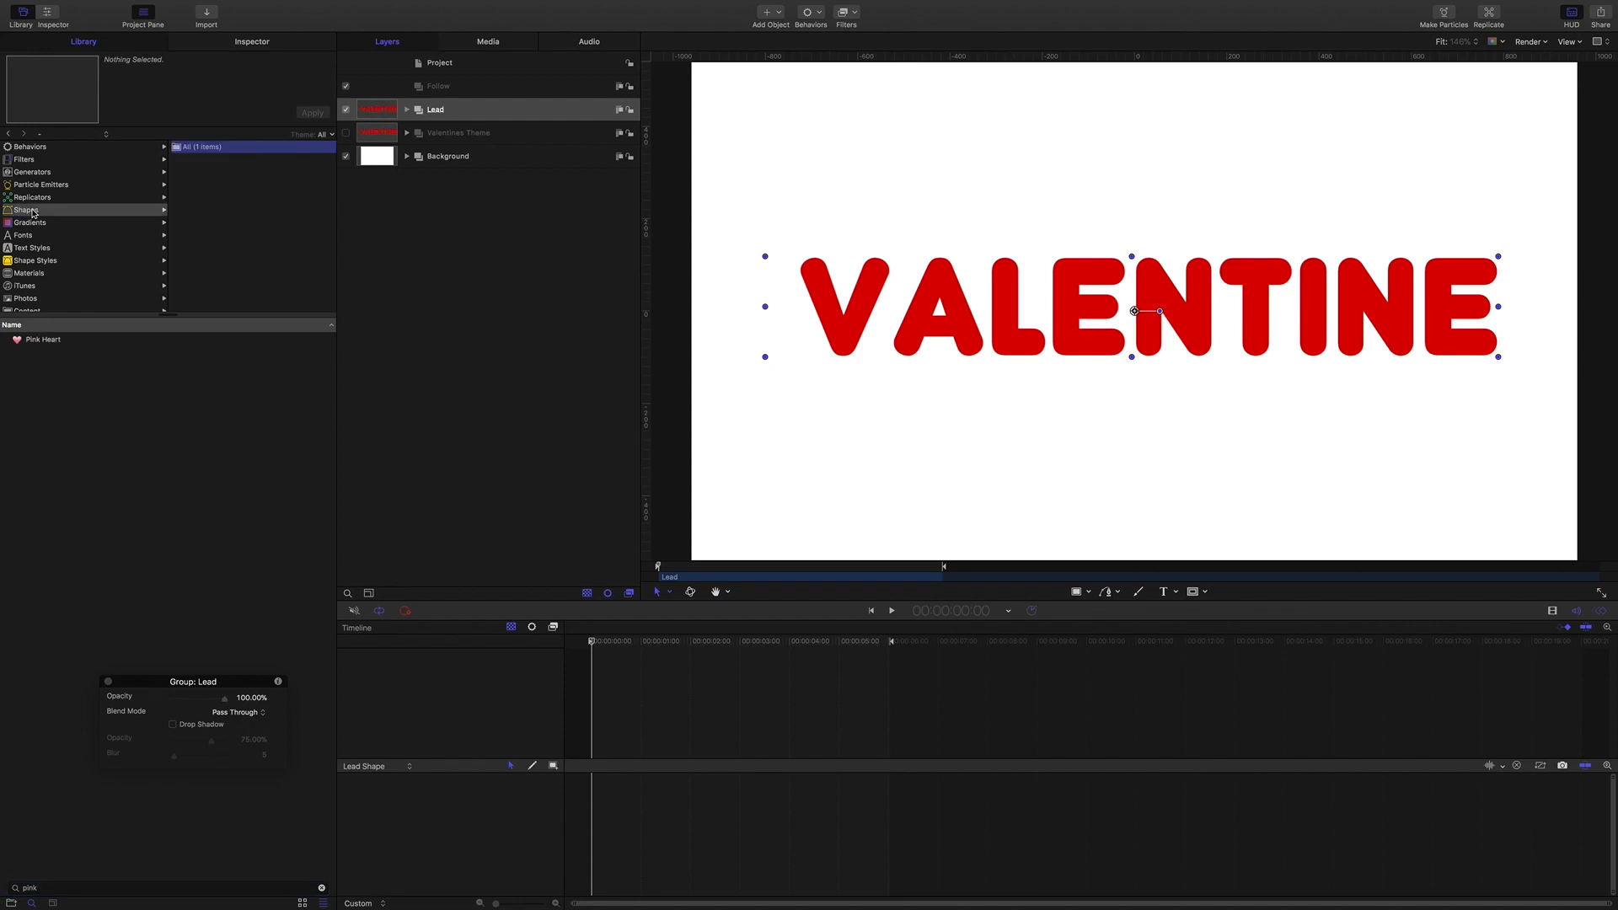
click(53, 342)
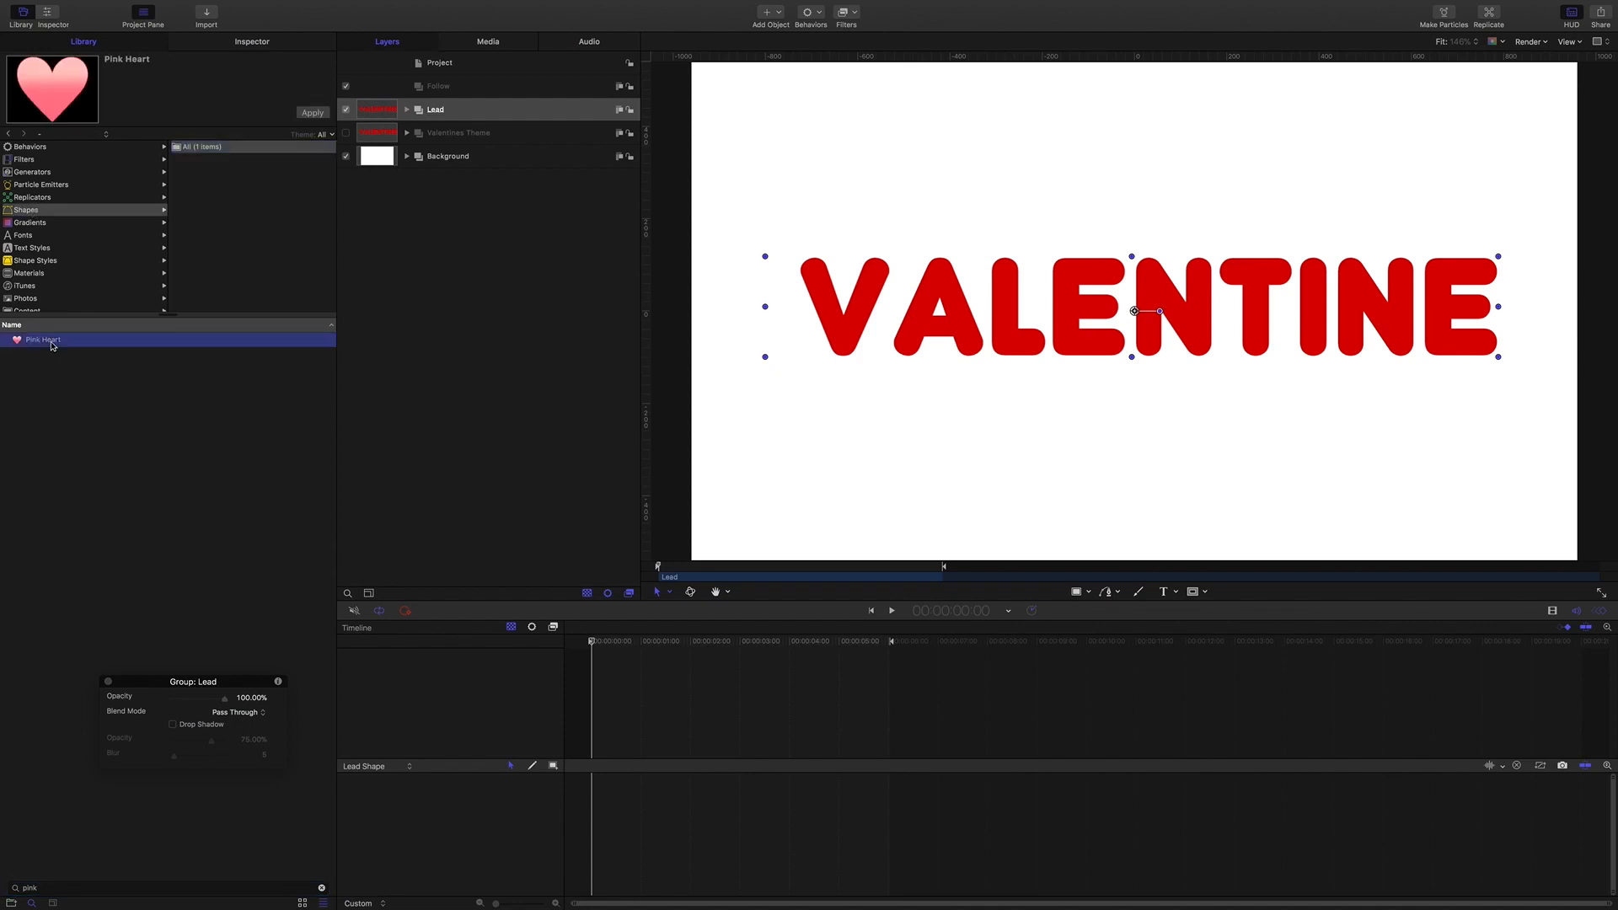
click(311, 113)
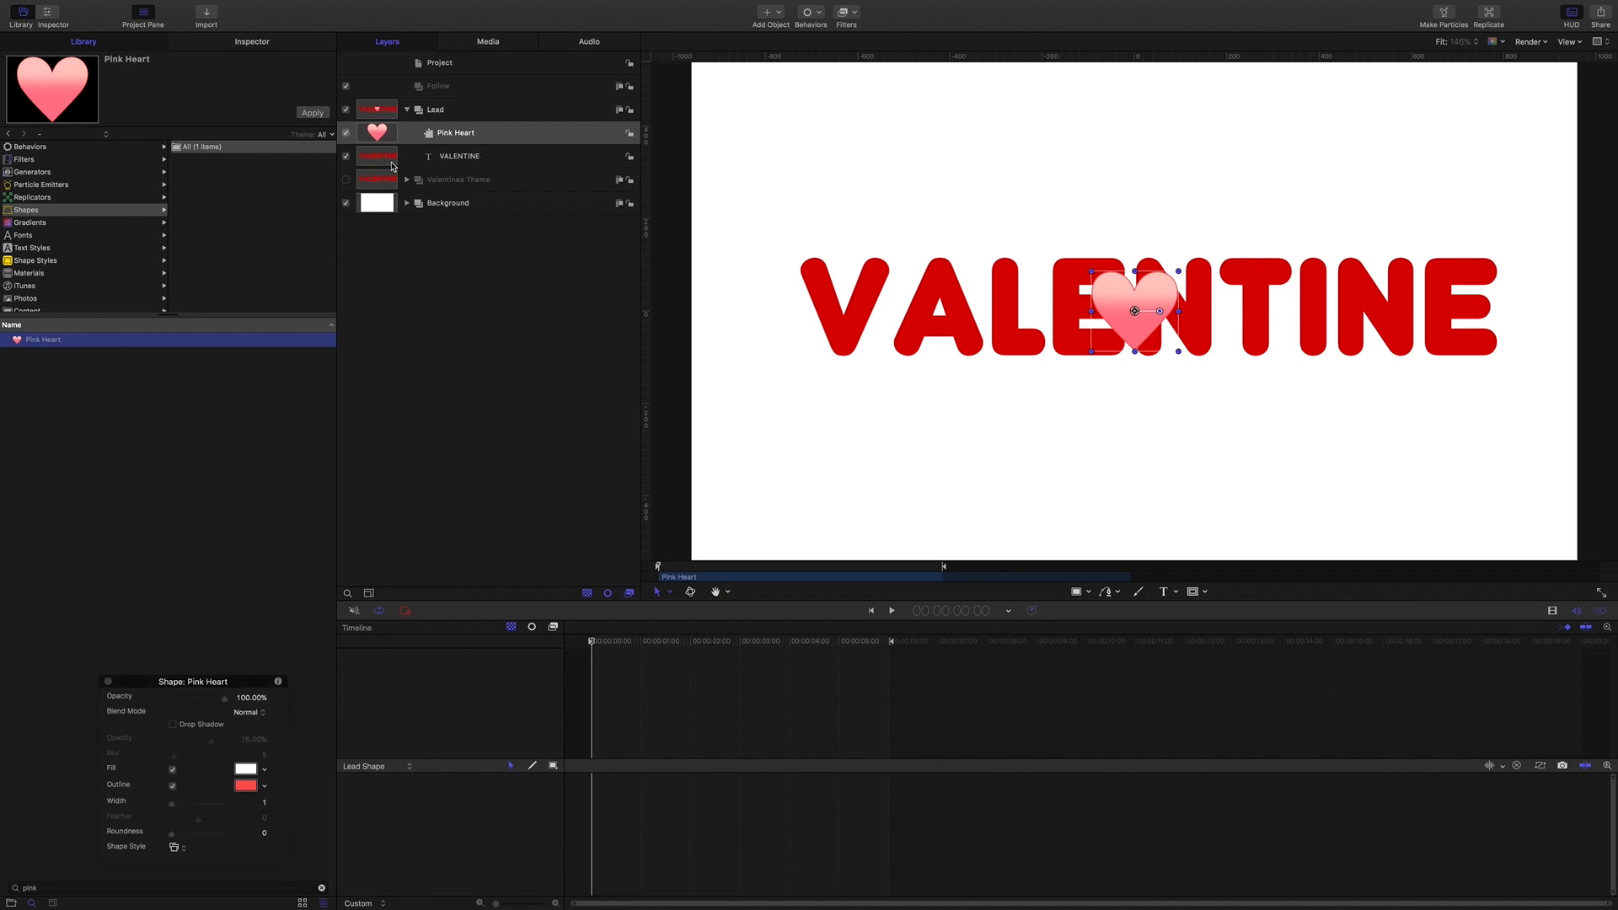
Give the heart a solid color fill sampled from the red VALENTINE lettering and turn off its outline.
click(250, 41)
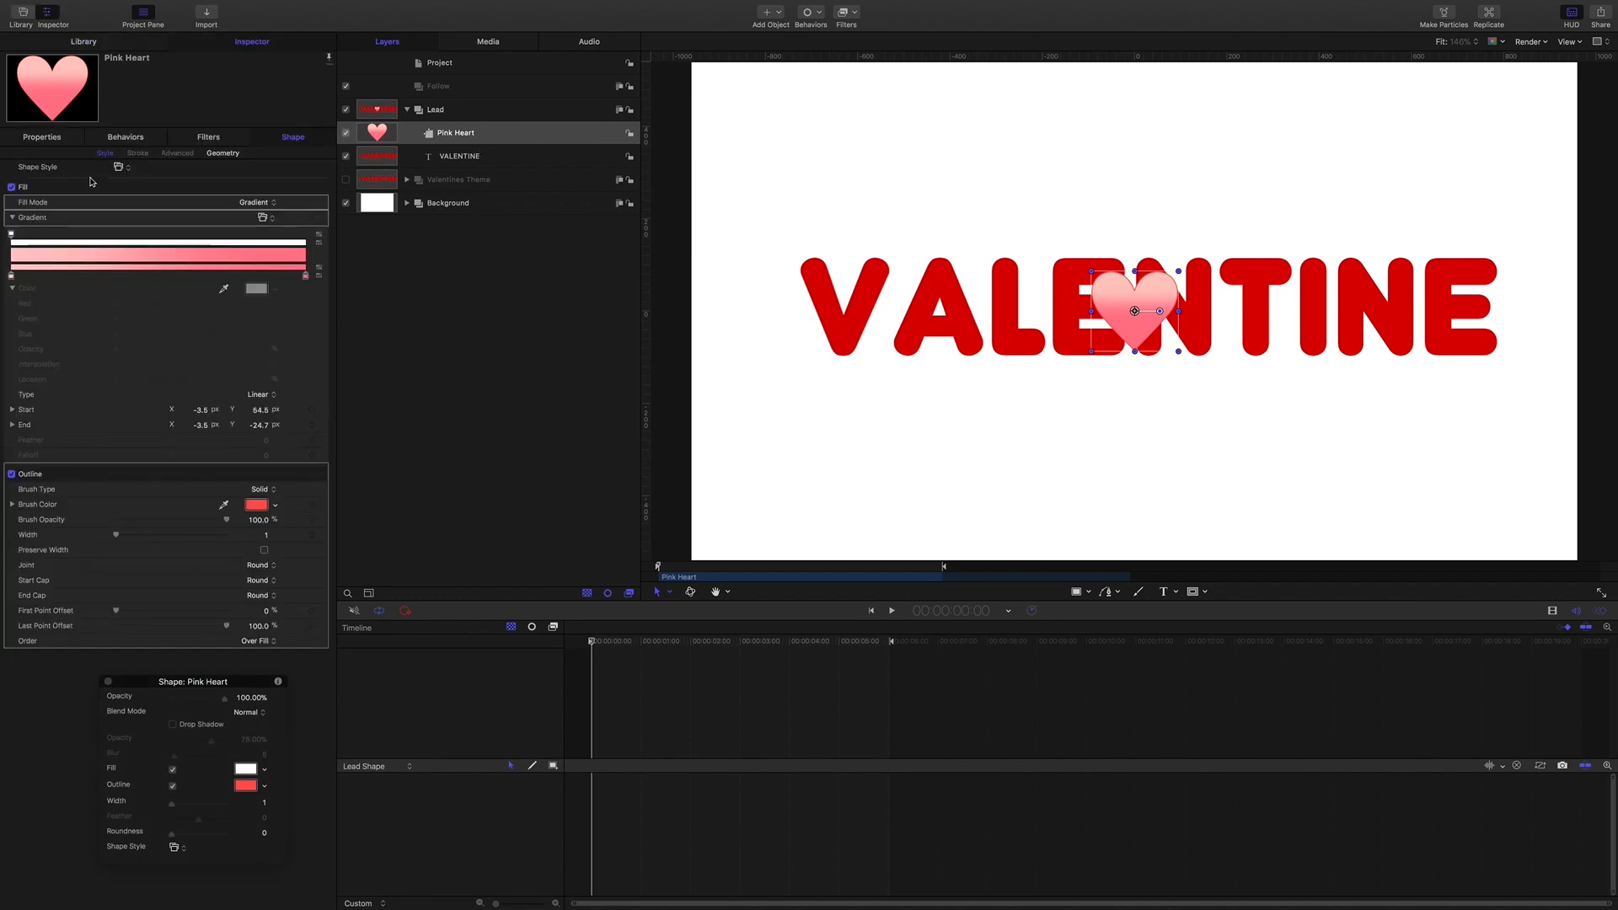
click(276, 206)
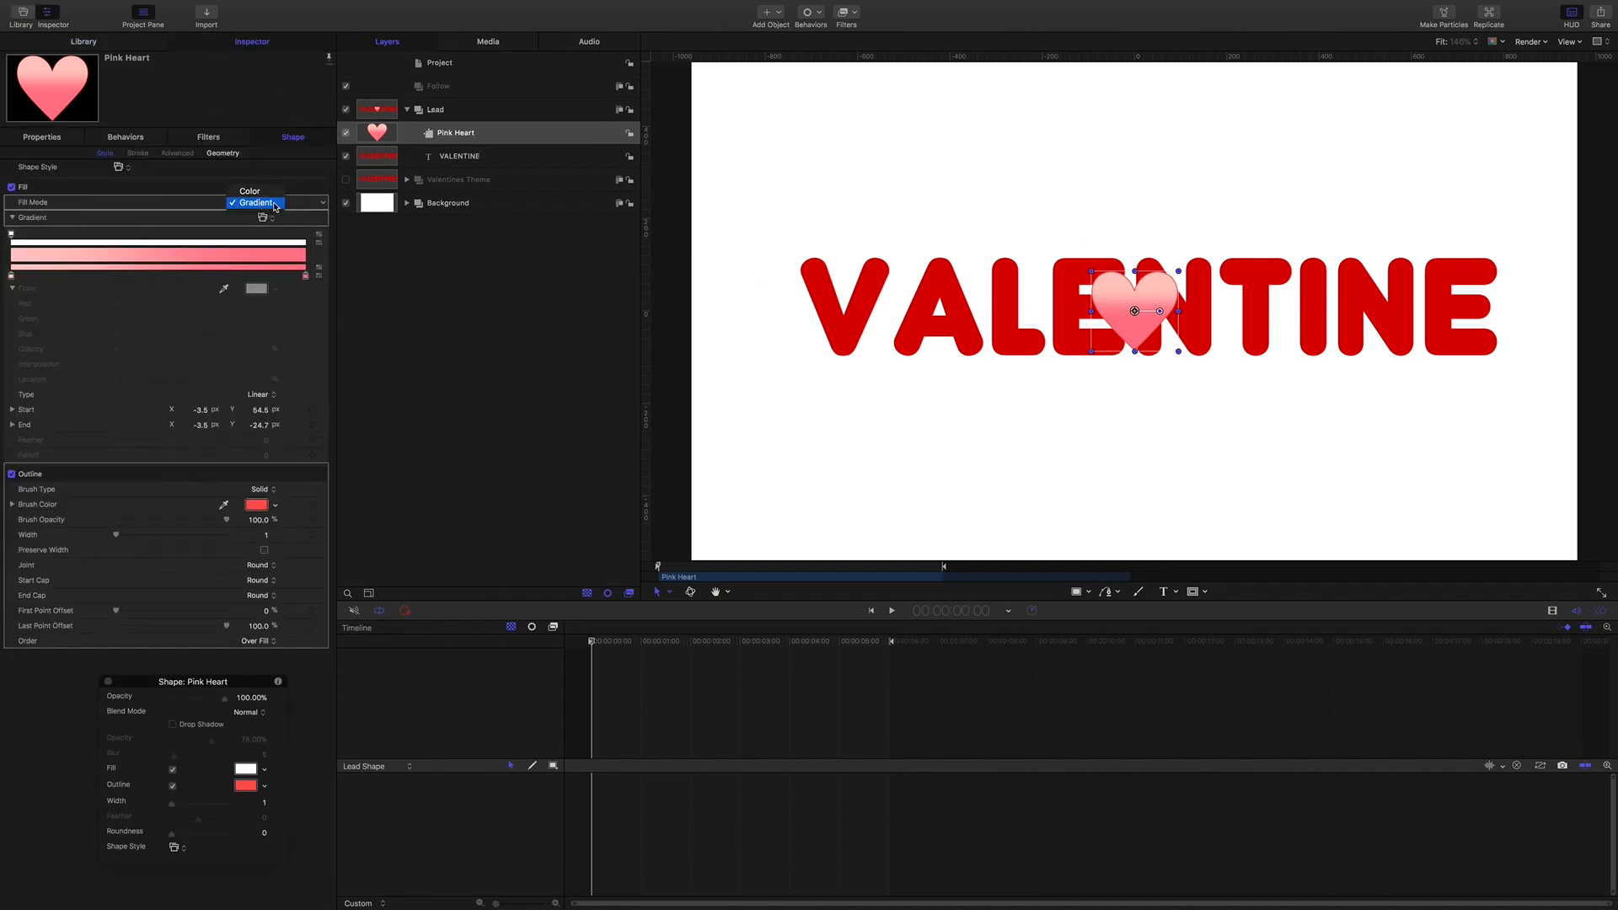
click(249, 191)
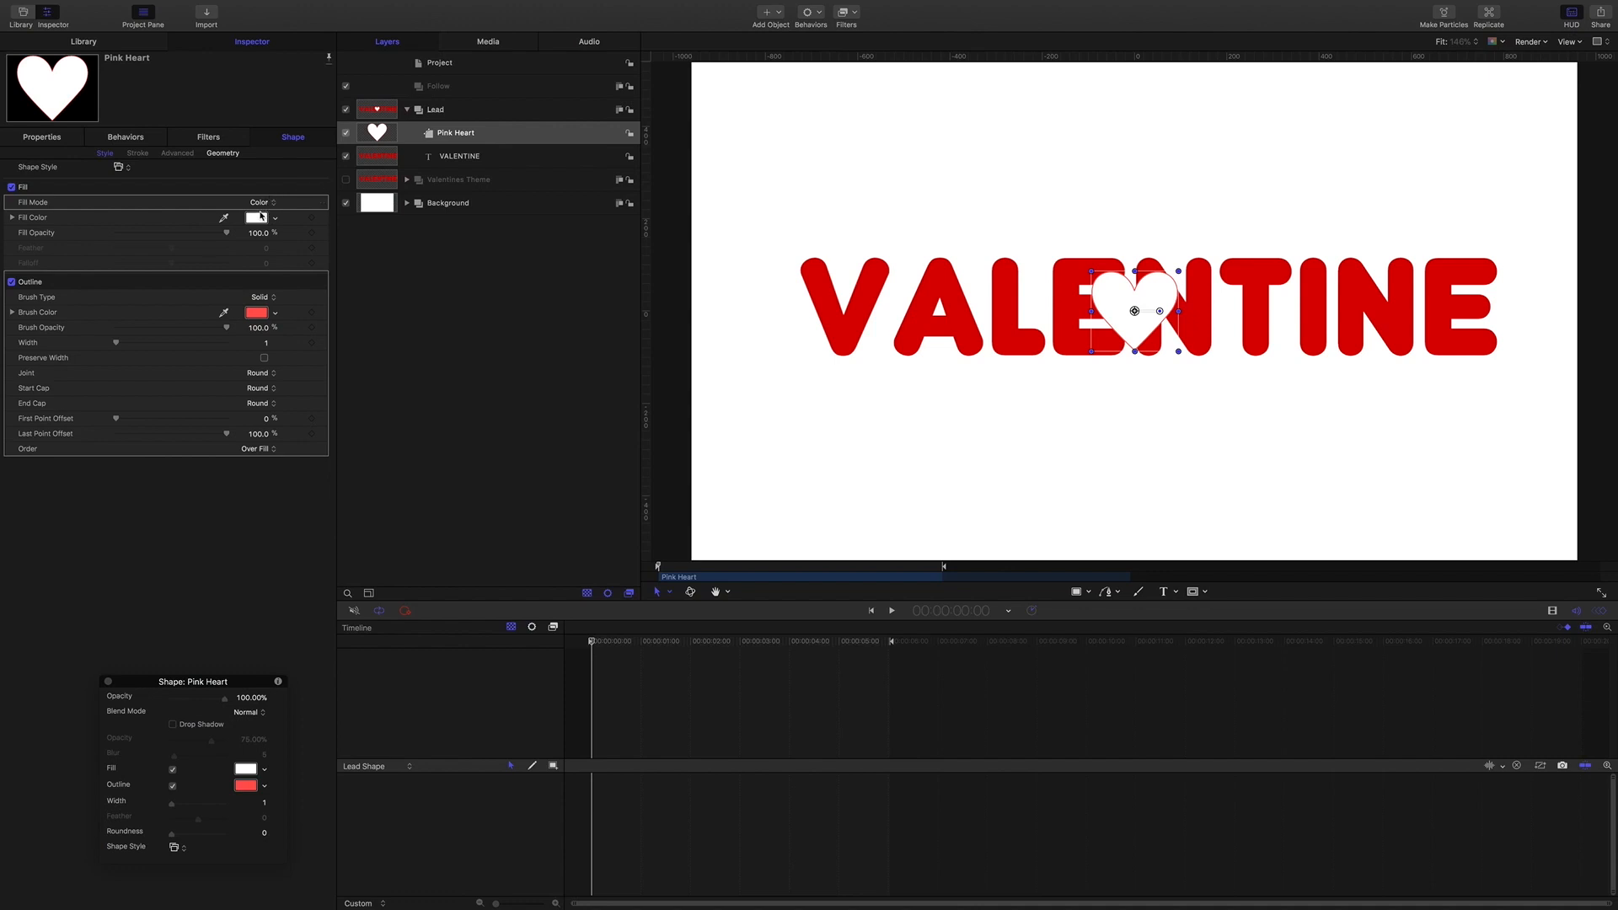
click(256, 217)
drag(254, 317, 256, 217)
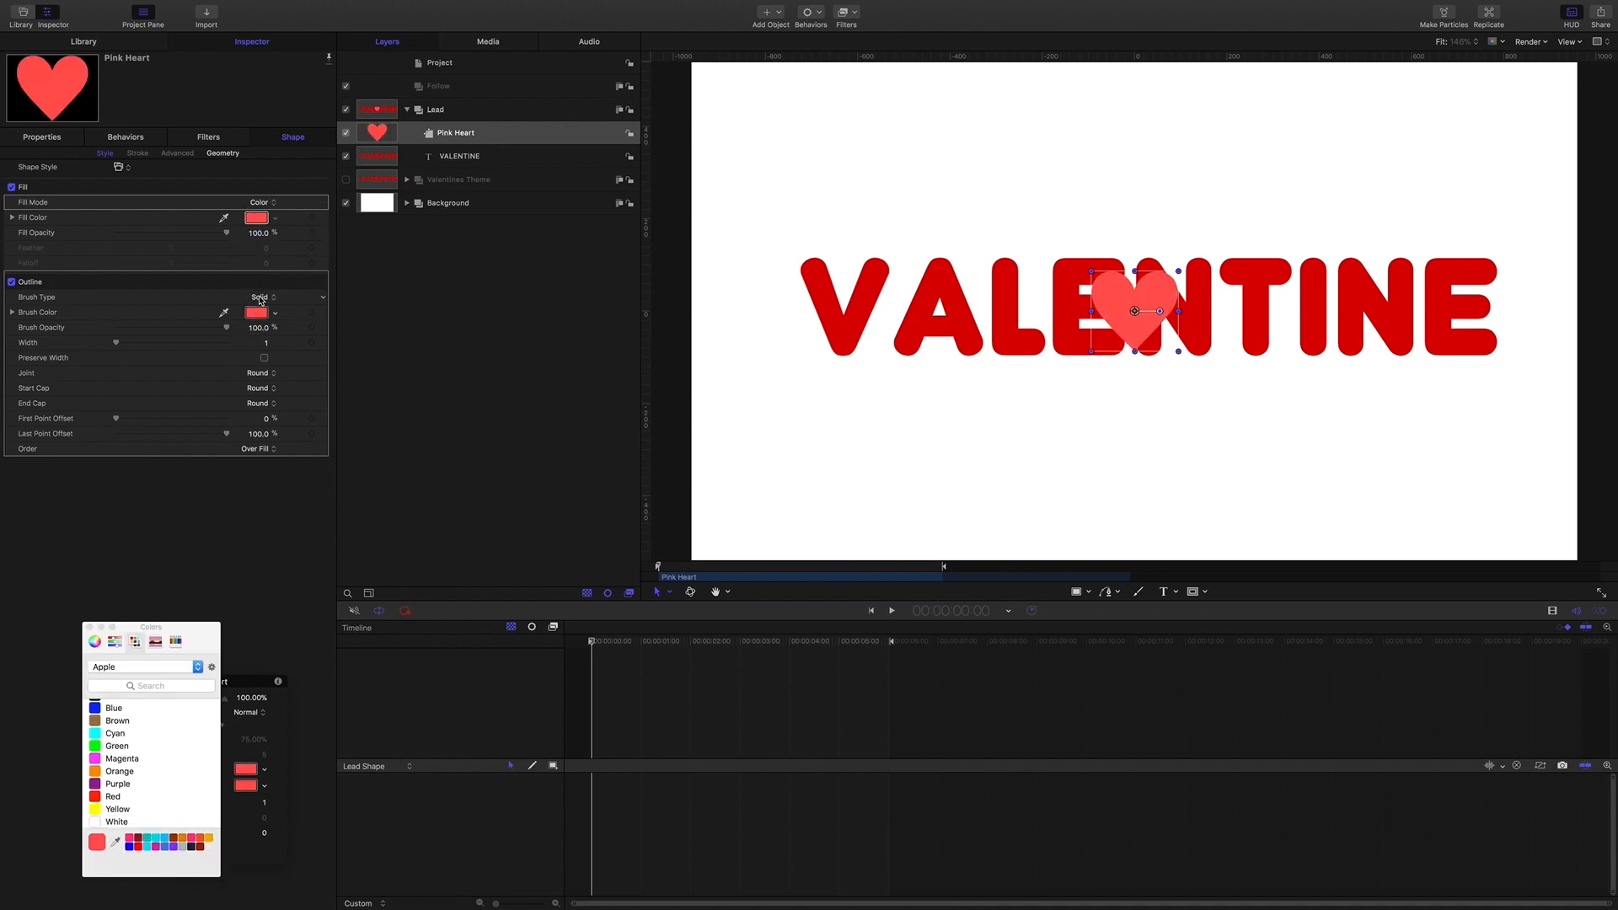
click(225, 220)
click(224, 219)
click(1012, 283)
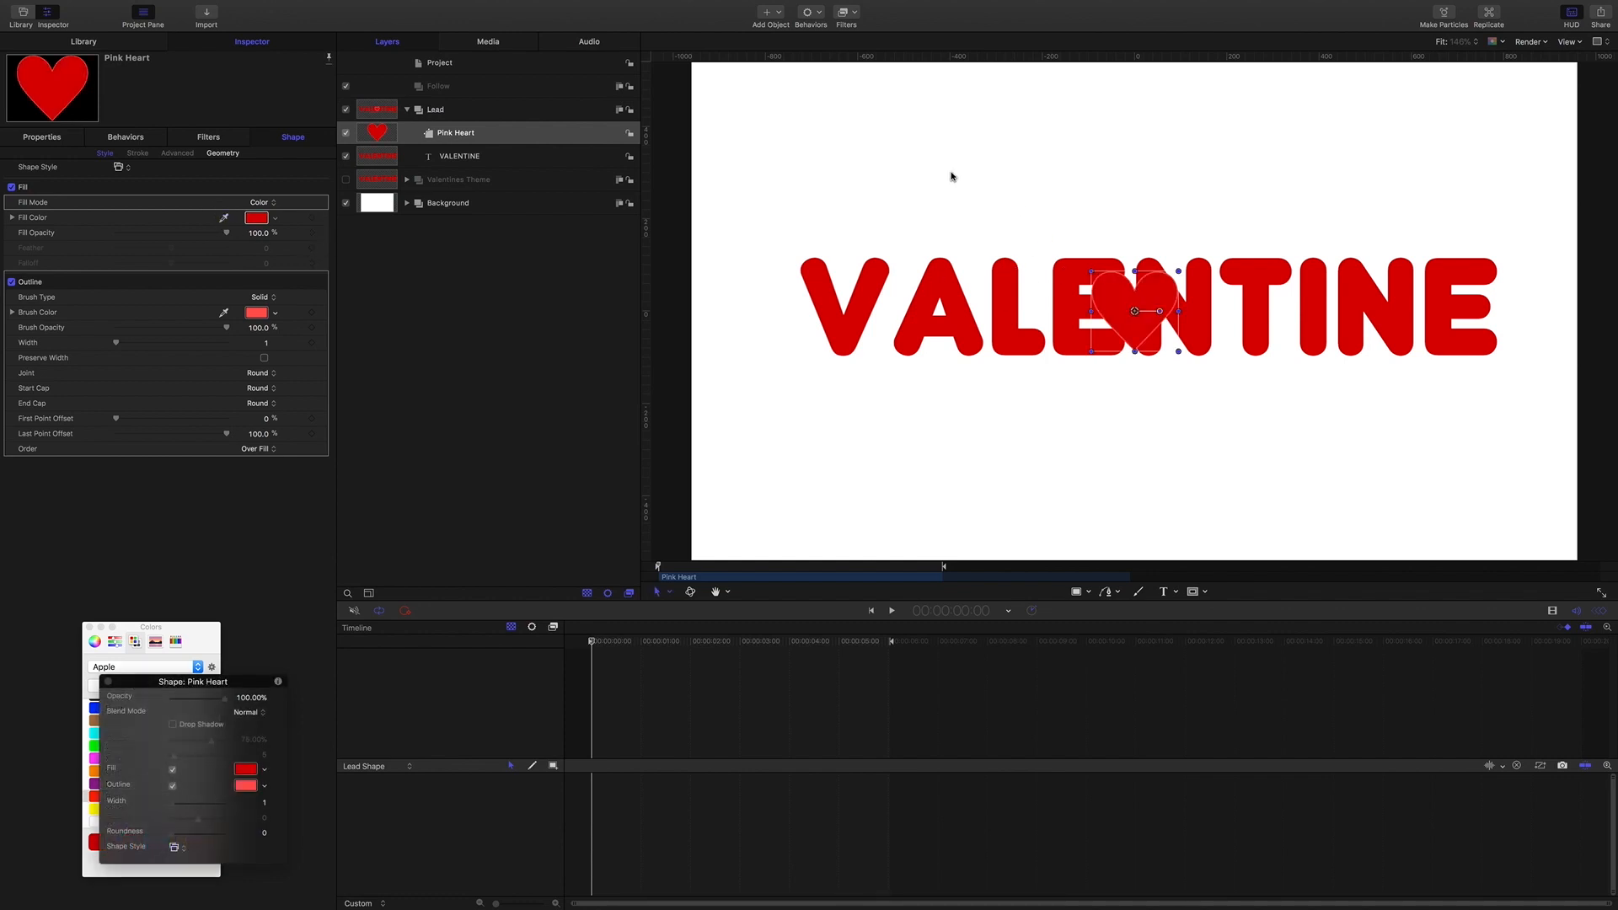
click(12, 282)
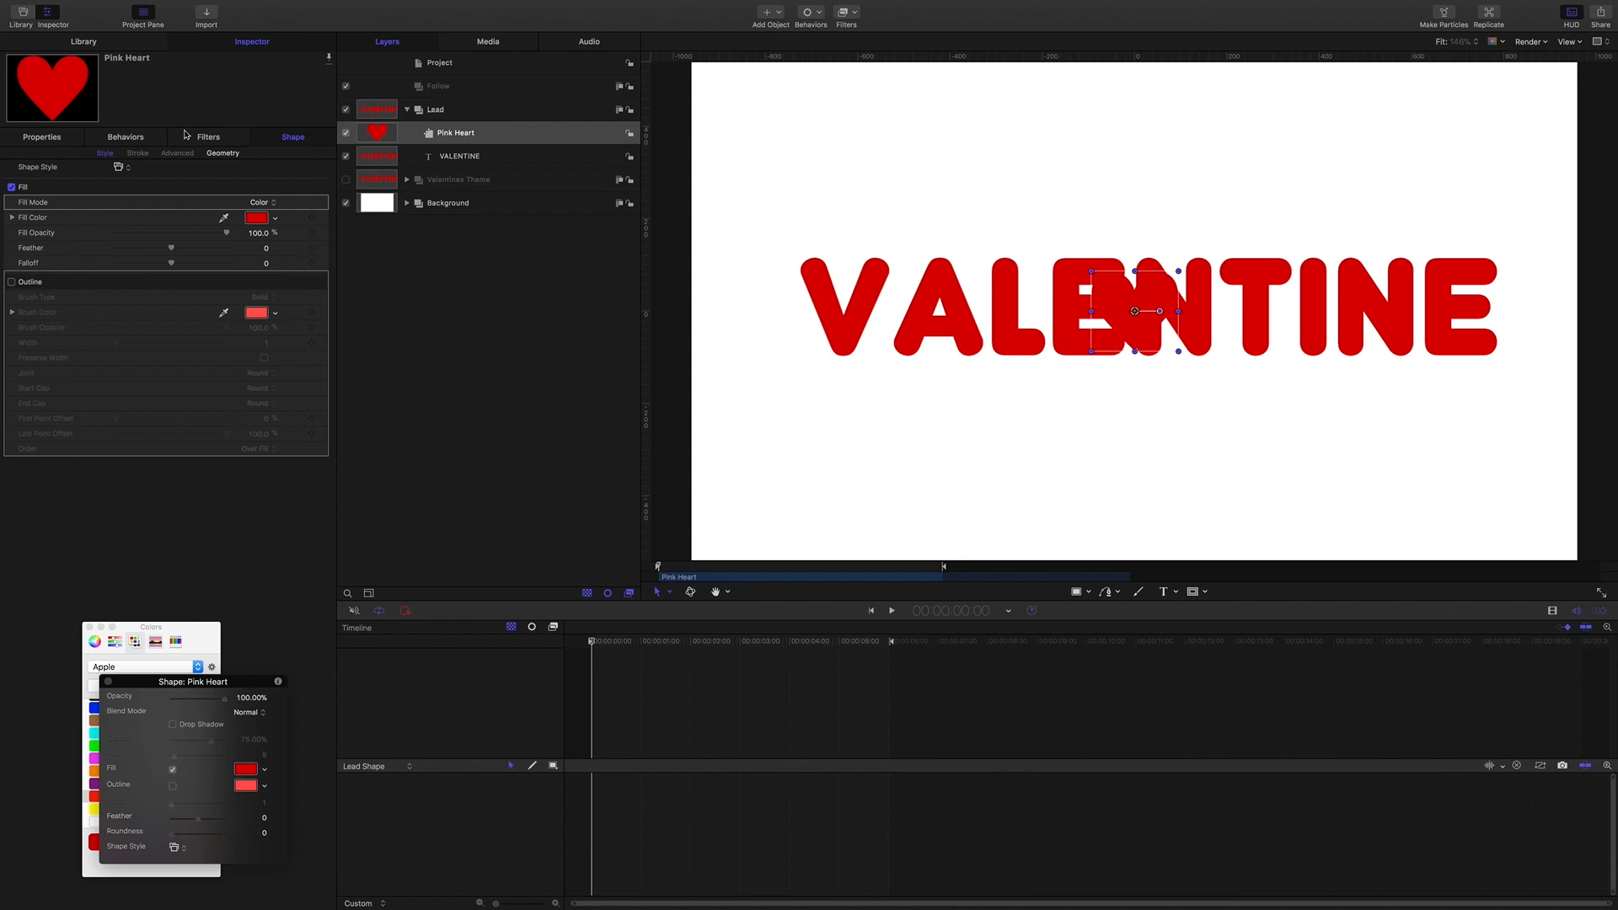
Scale the heart up to about 241% and rename its layer Lead Shape.
click(54, 140)
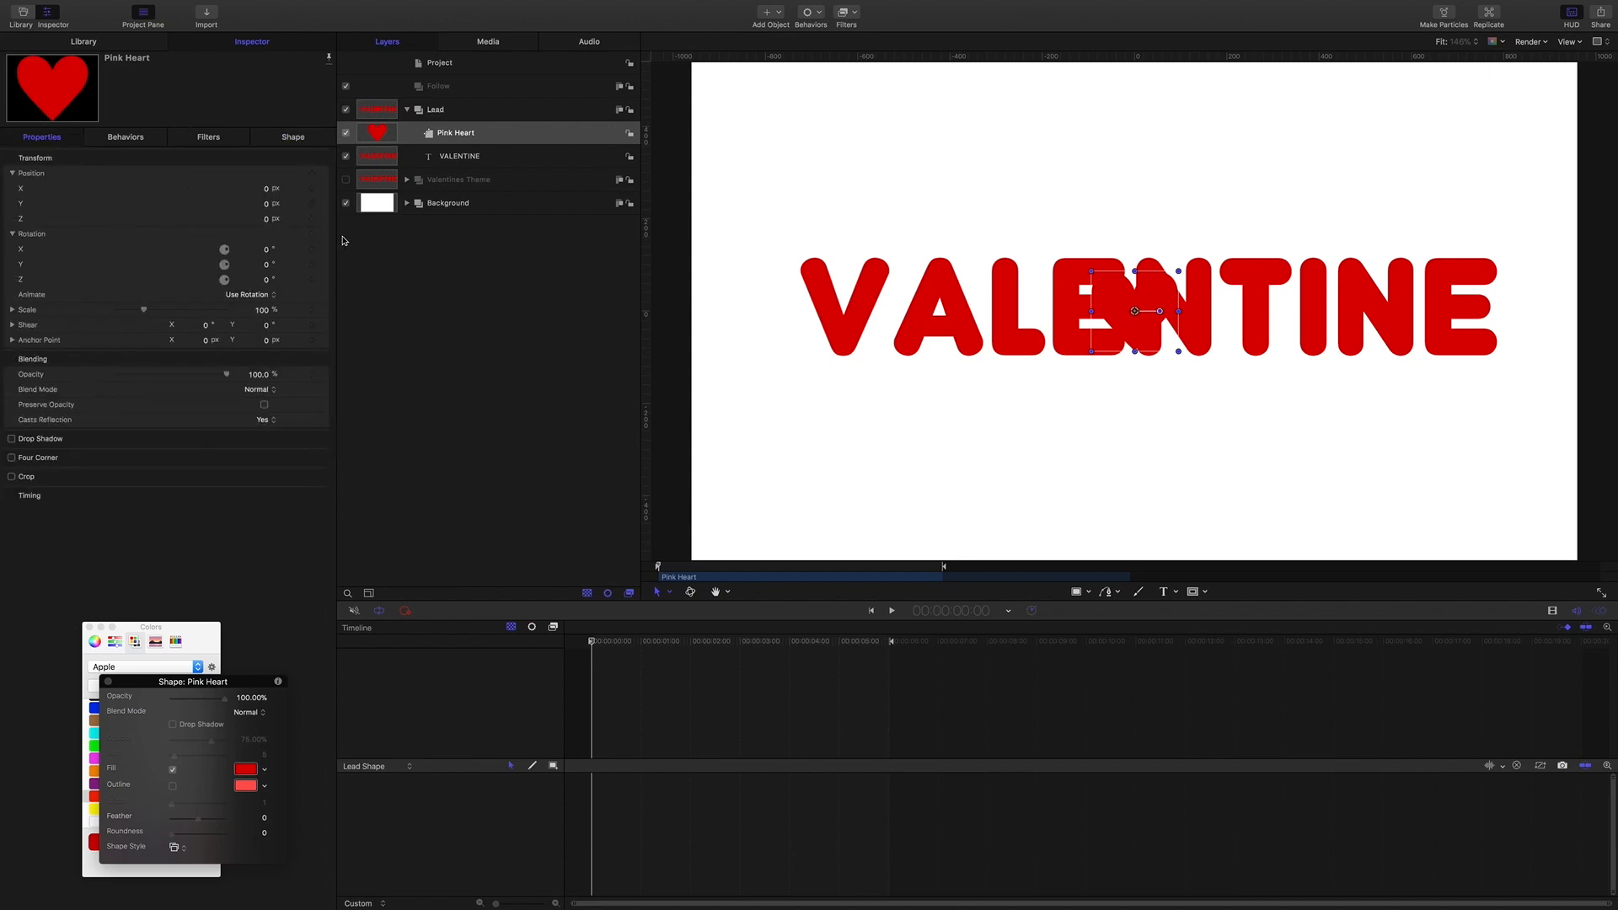
drag(262, 311, 324, 311)
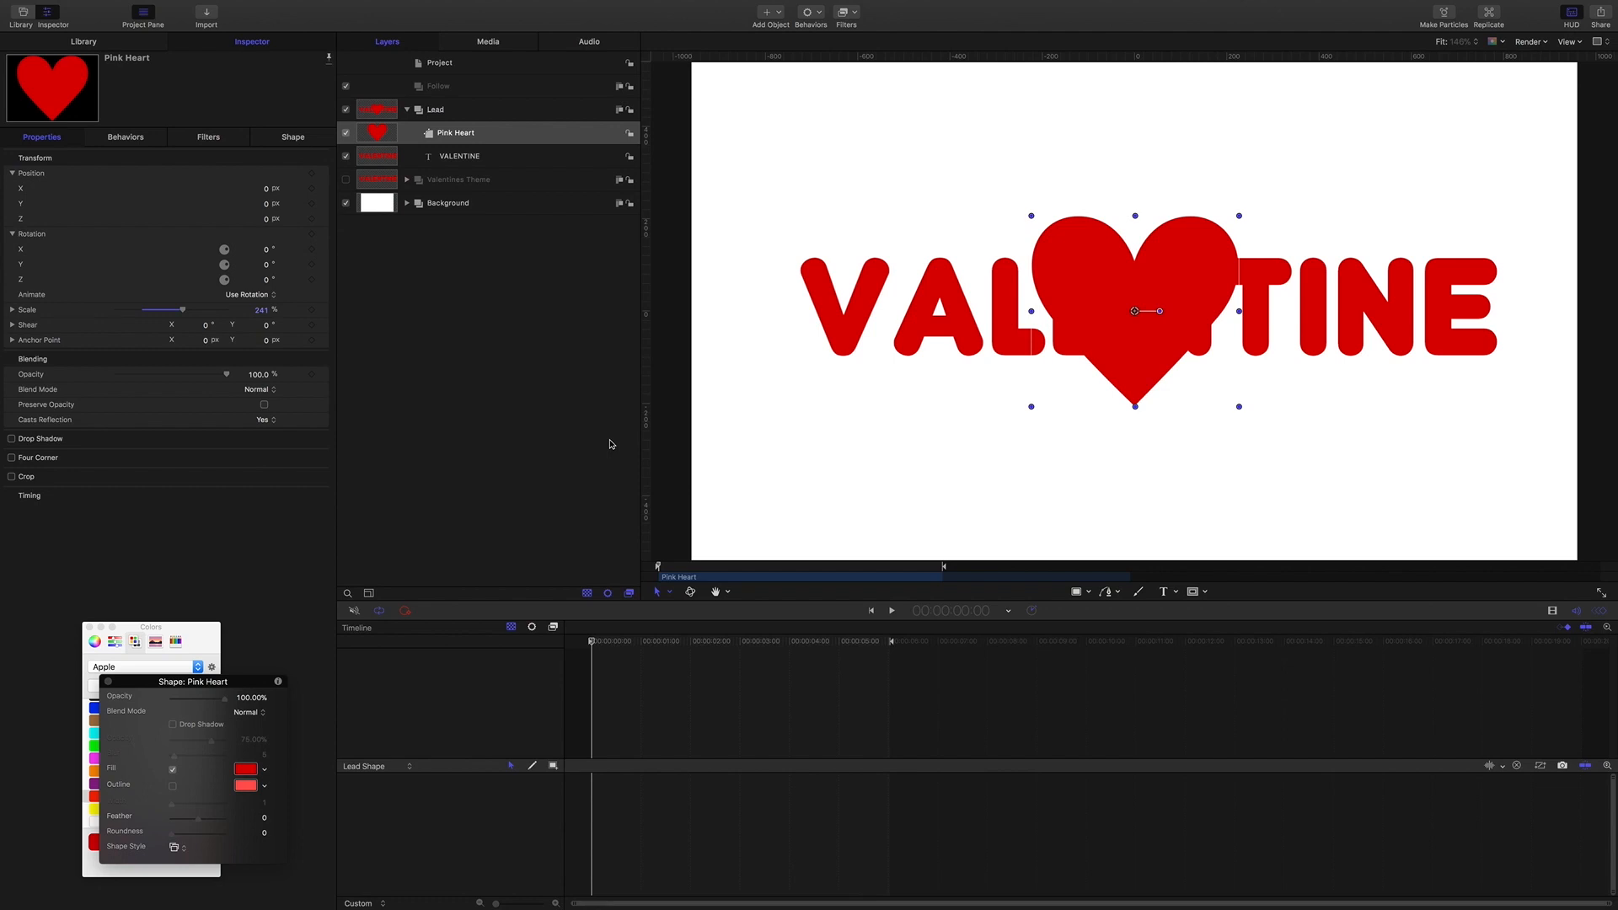
double_click(458, 133)
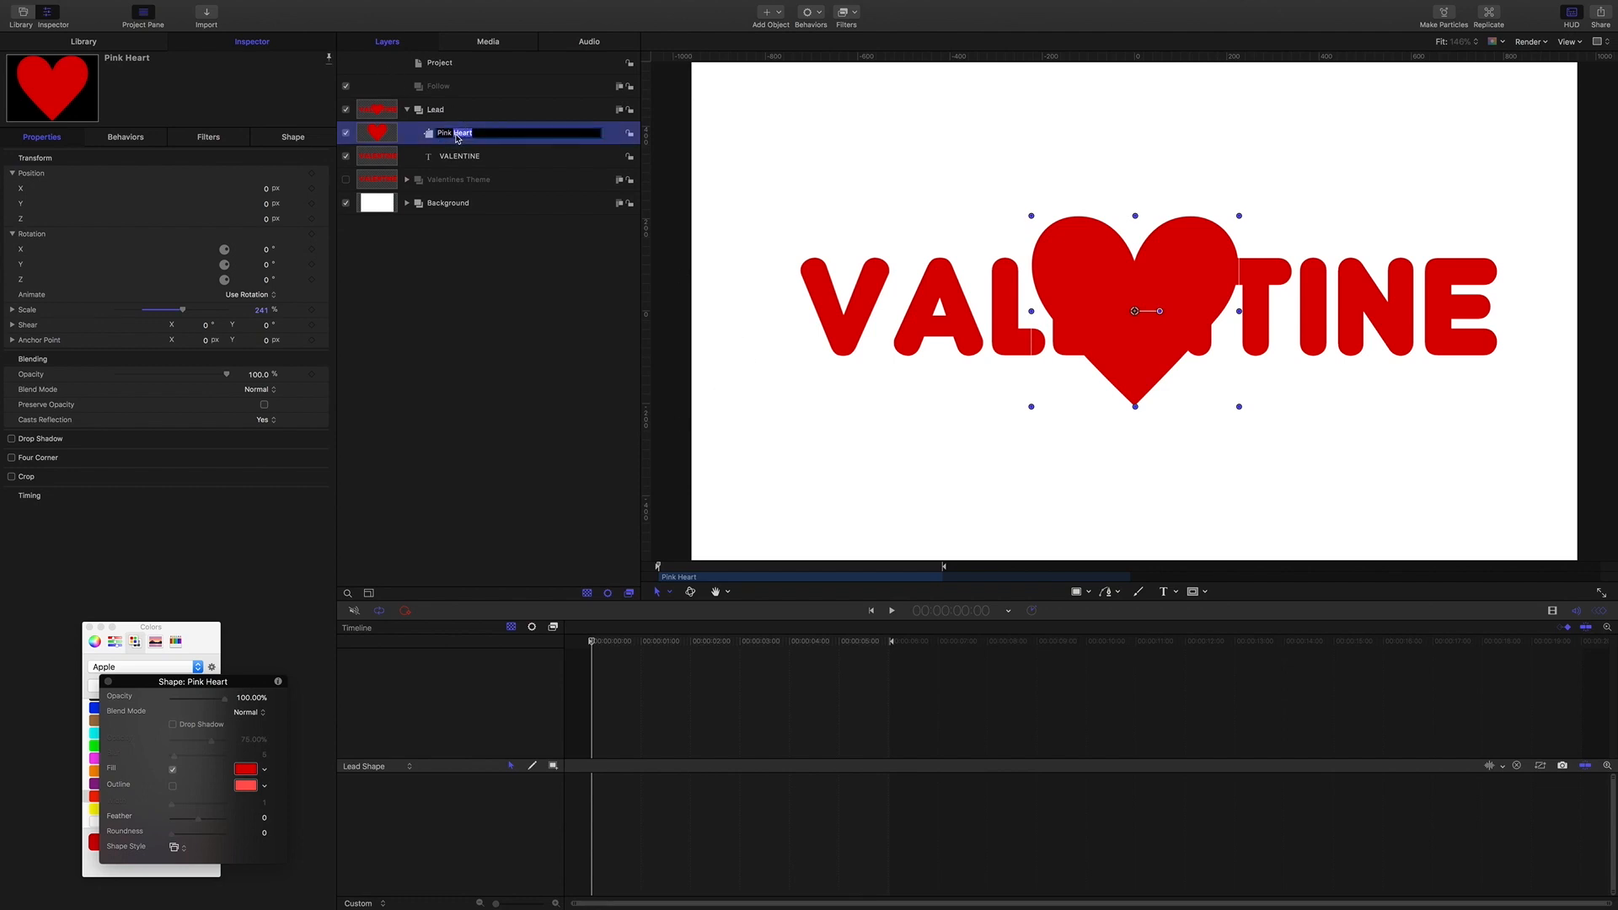
drag(477, 134, 371, 137)
text(Lead Shape)
key(Return)
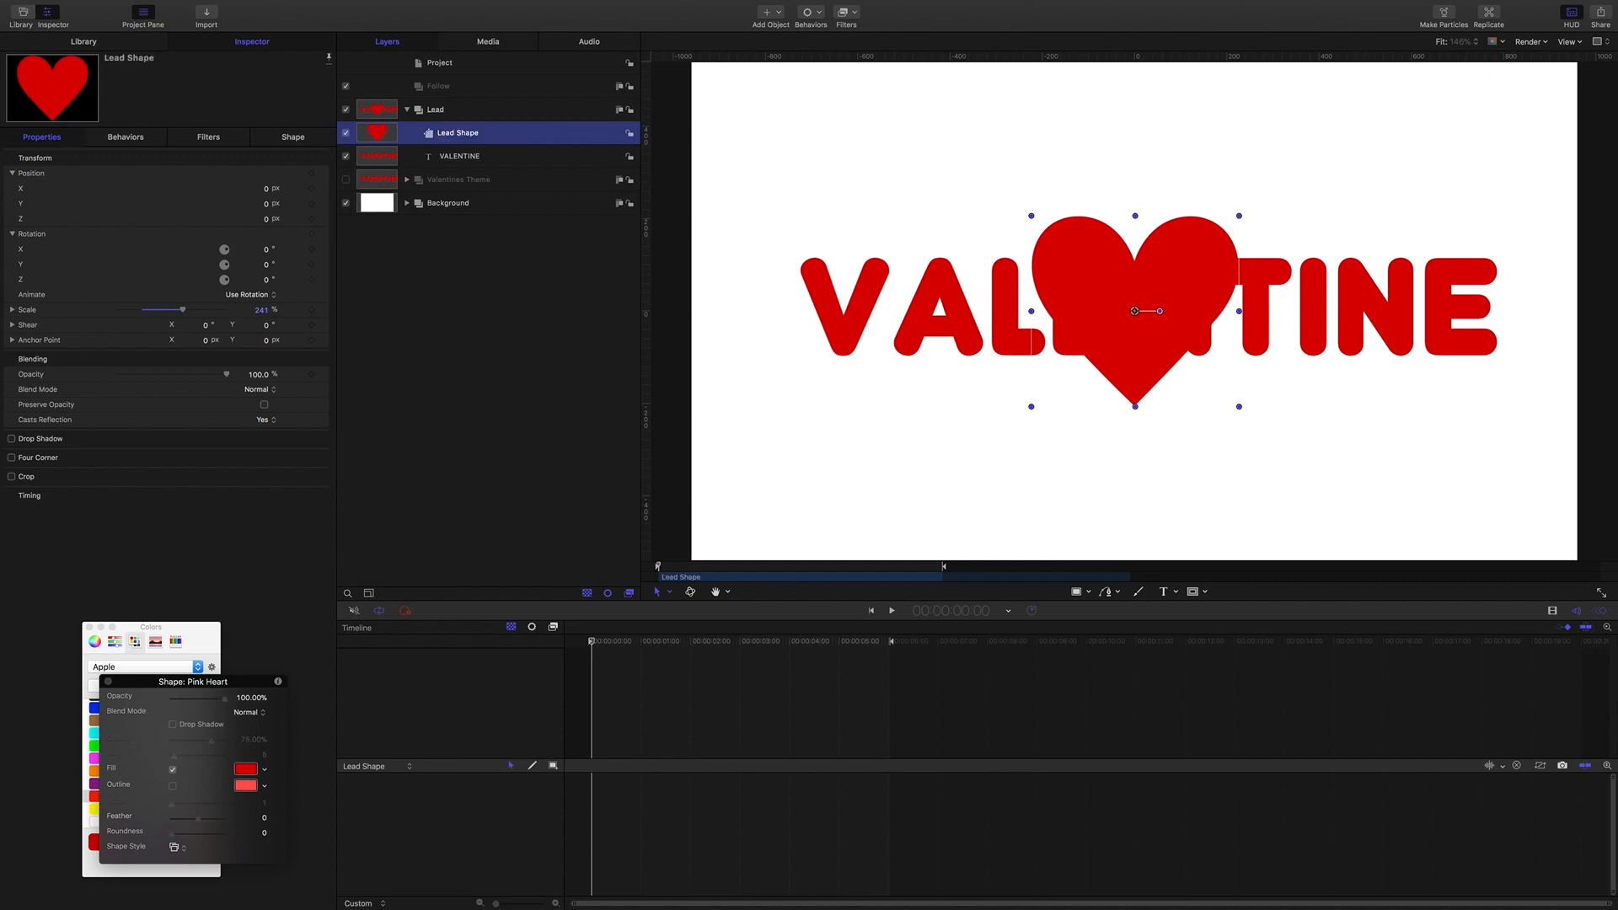
Add an image mask to Lead Shape with the VALENTINE text as its source and set the mask blend mode to Subtract.
right_click(443, 139)
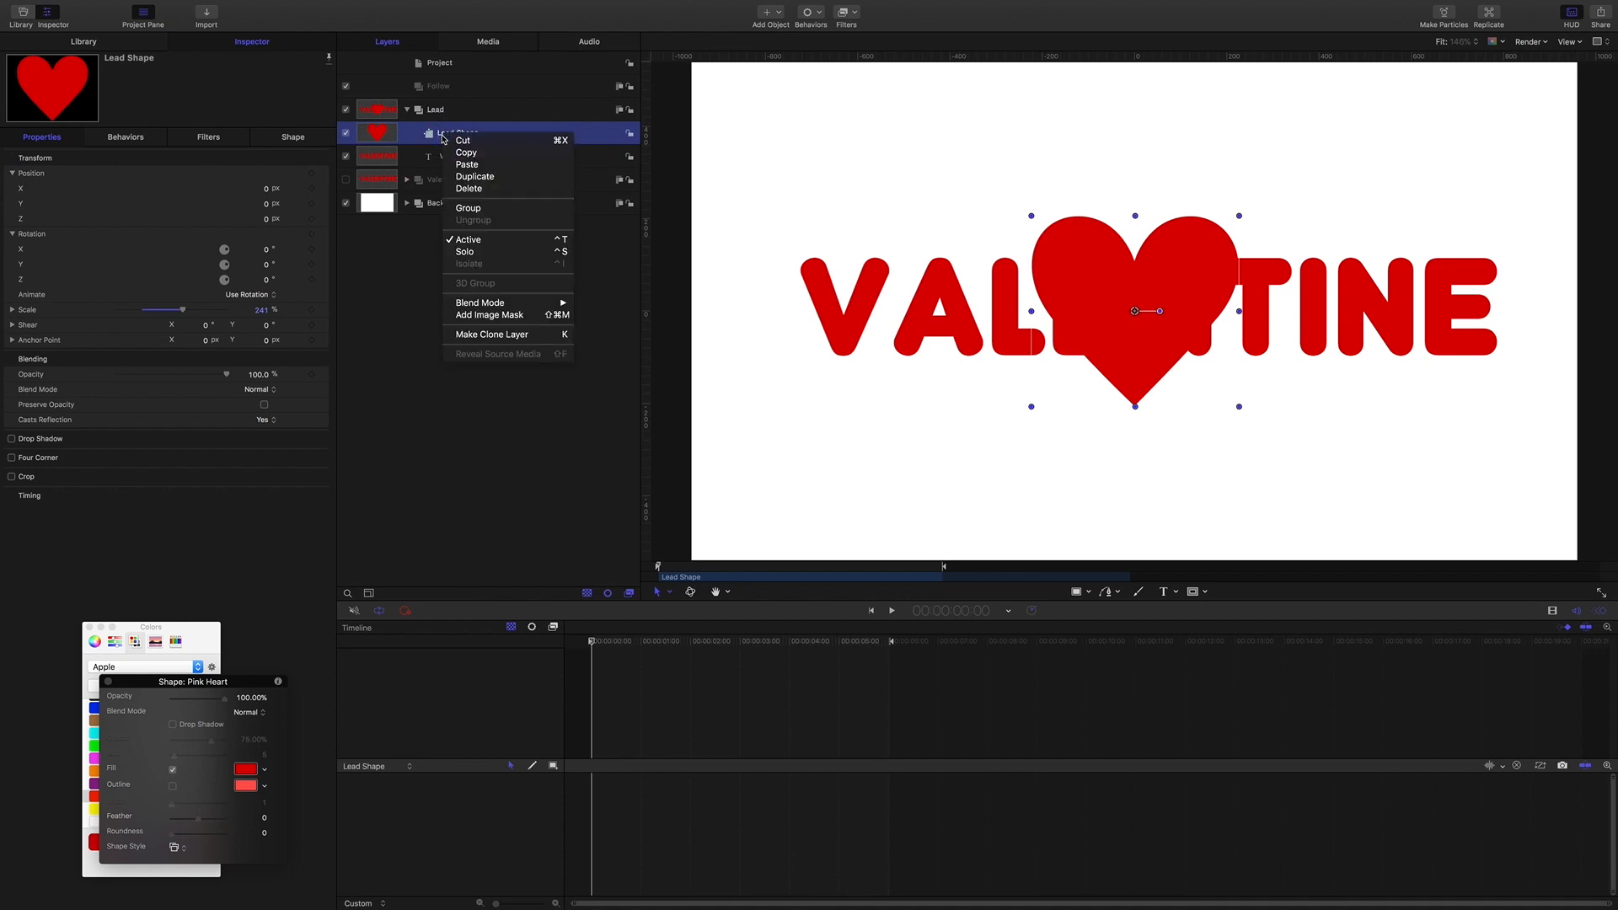
click(489, 314)
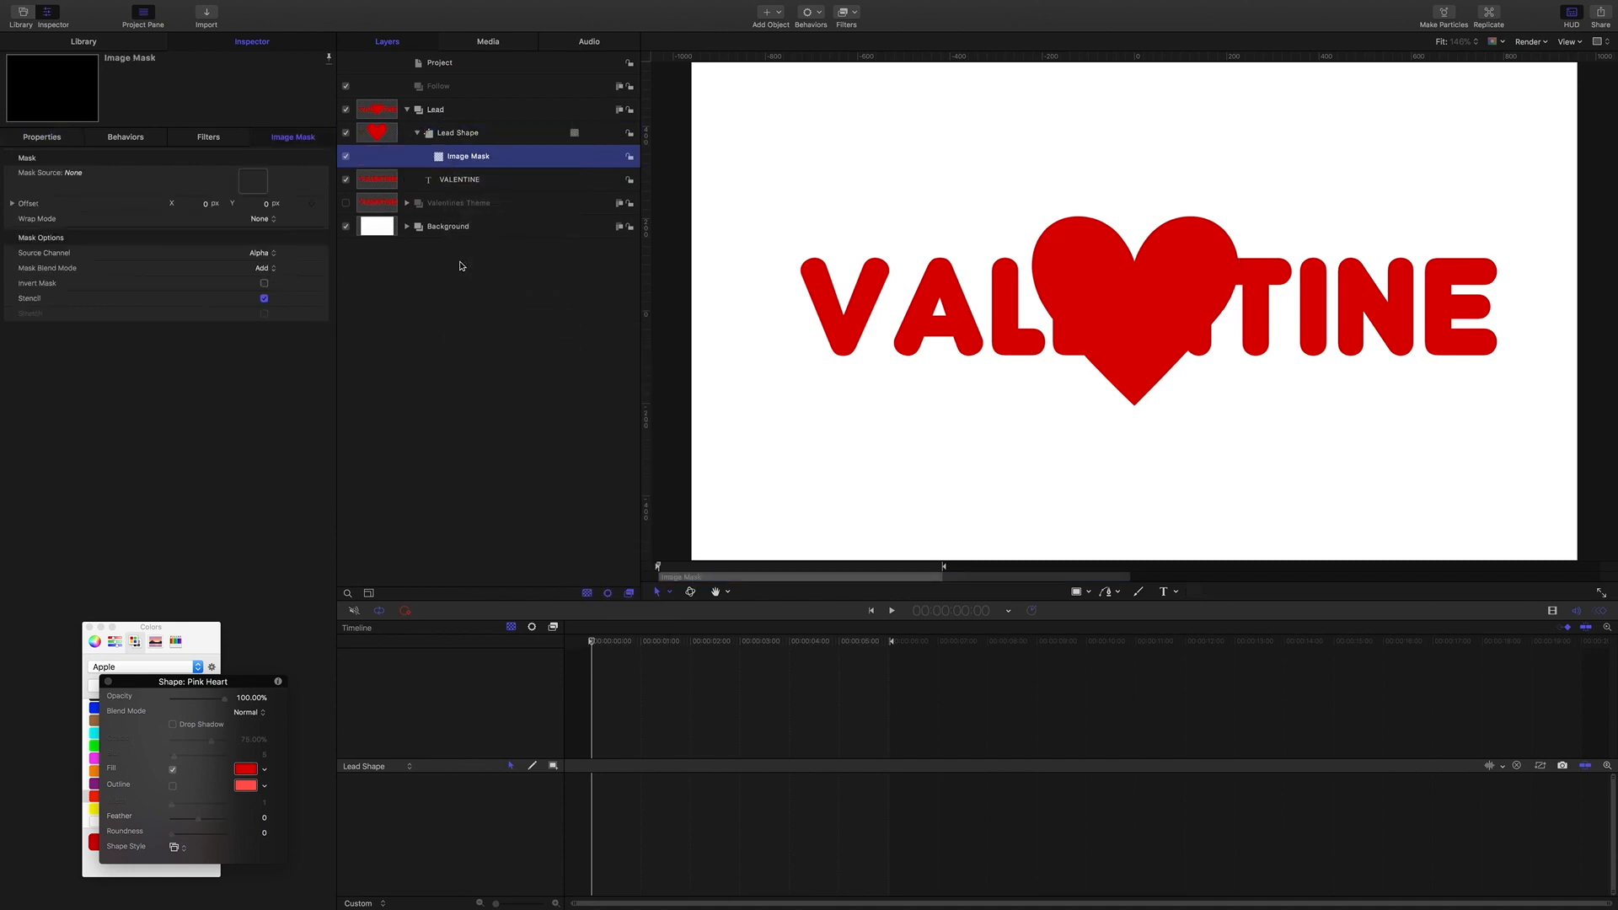
drag(466, 185, 244, 181)
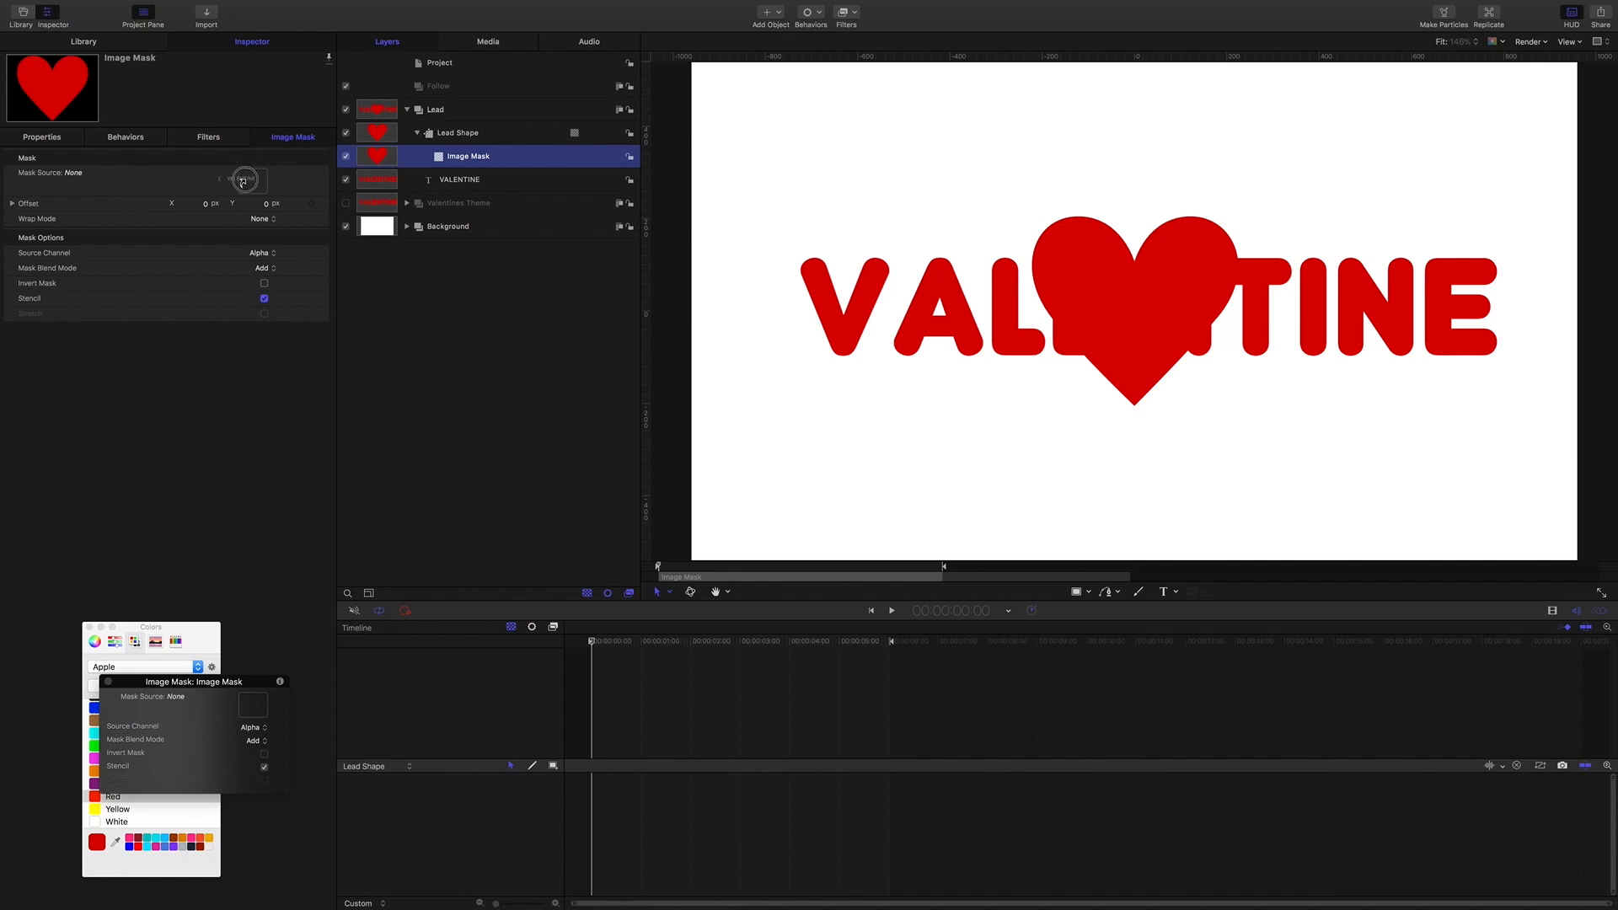
drag(243, 181, 244, 182)
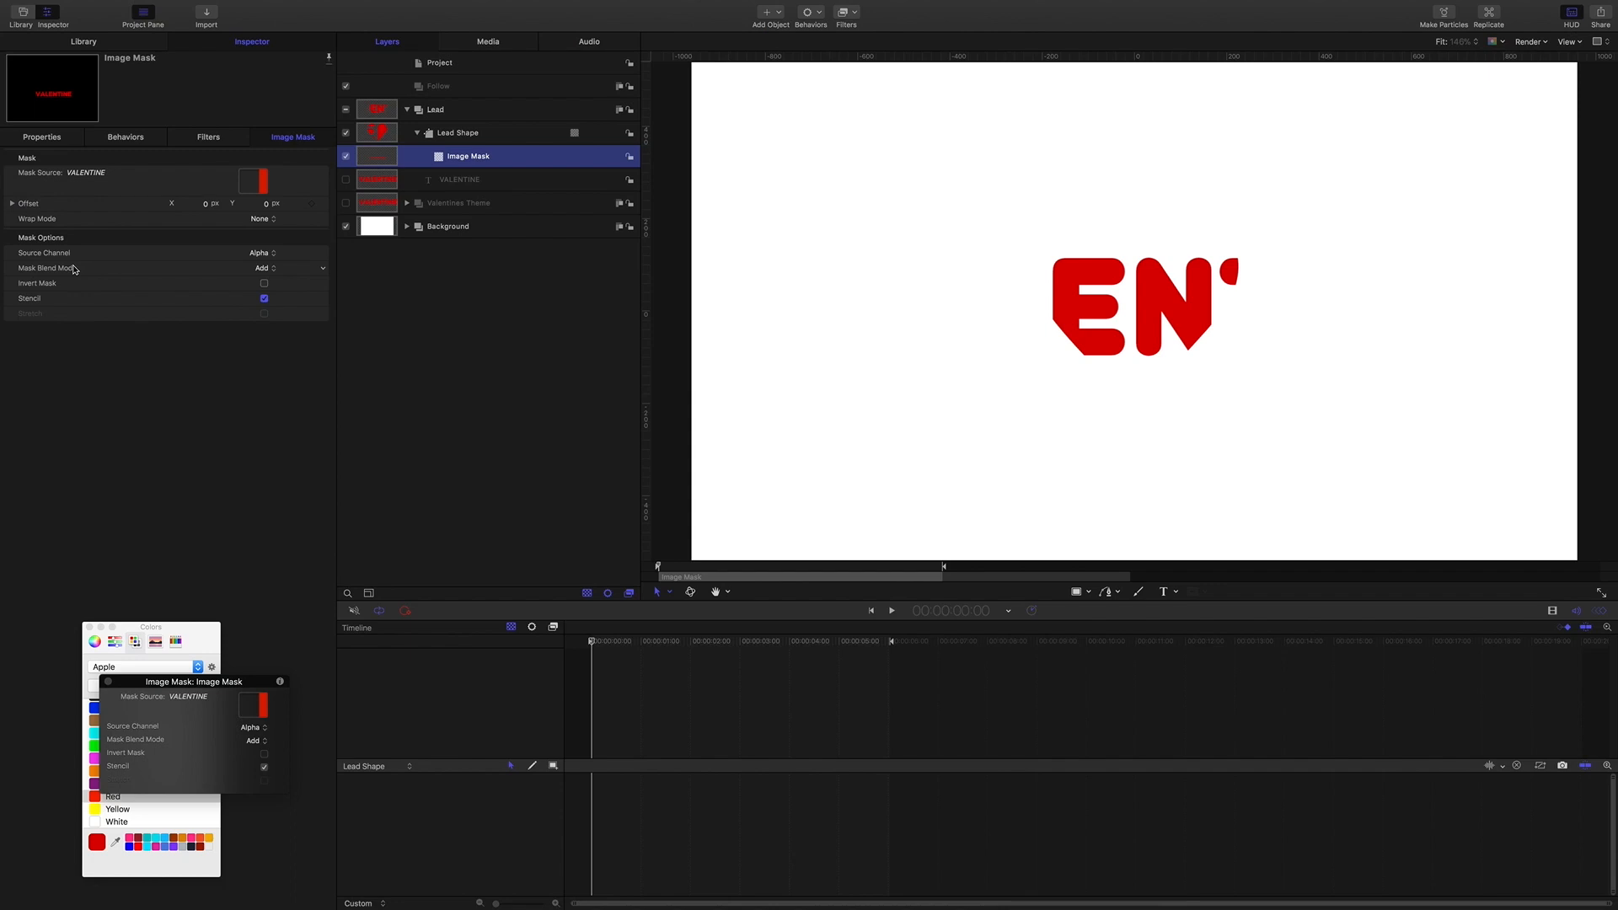
click(271, 268)
click(273, 280)
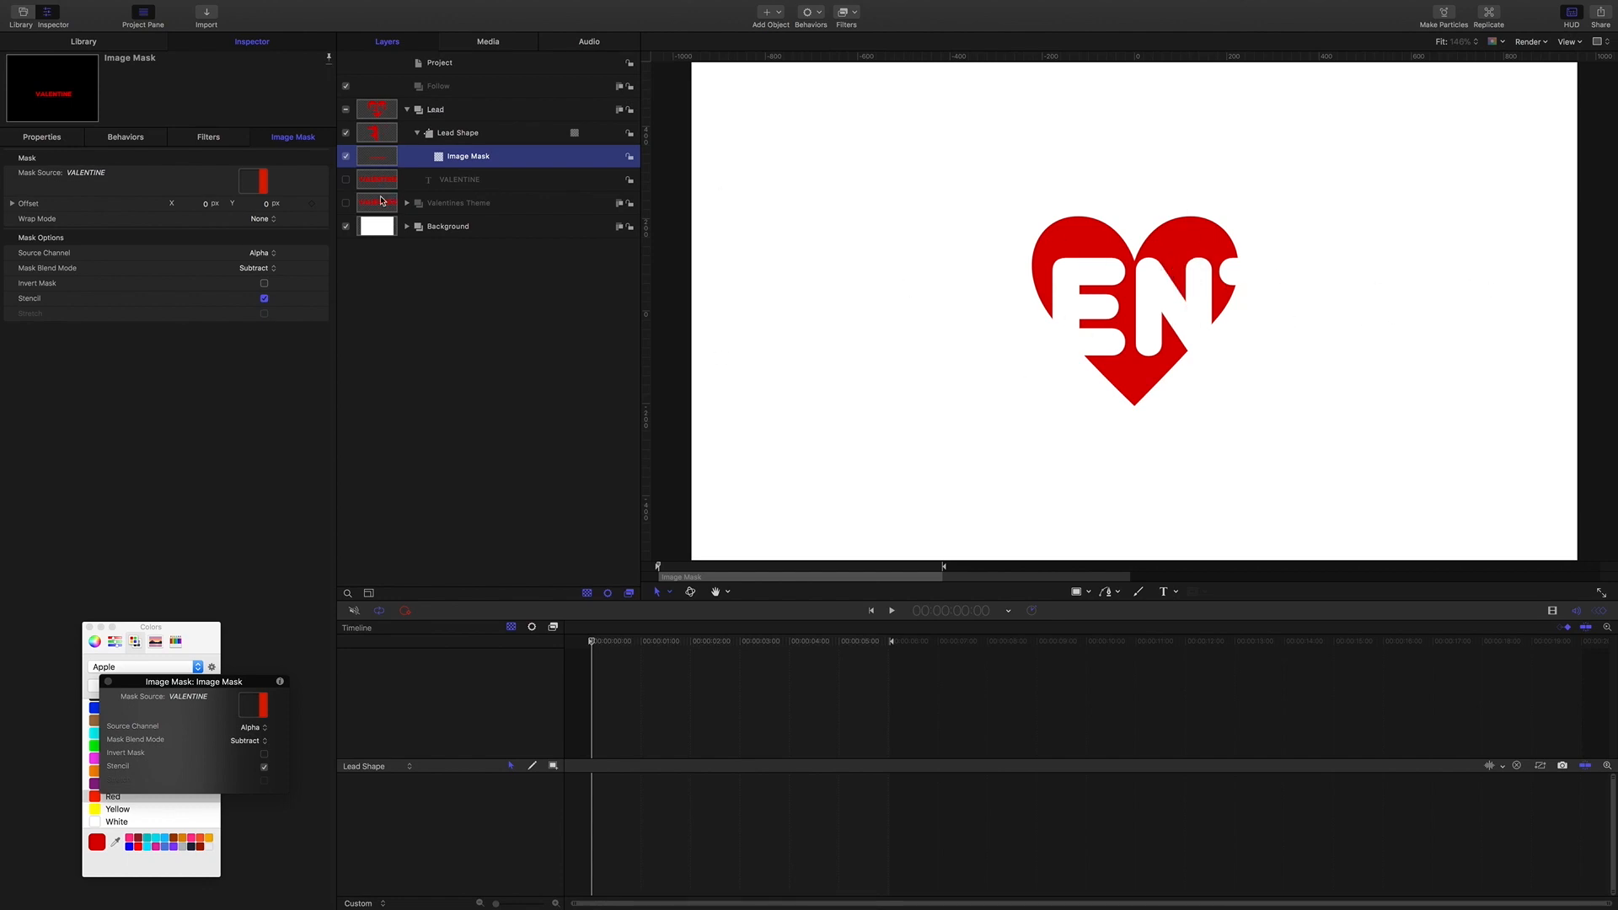
Duplicate Lead Shape into the Follow group, rename the copy Follow Shape and delete its image mask.
click(458, 134)
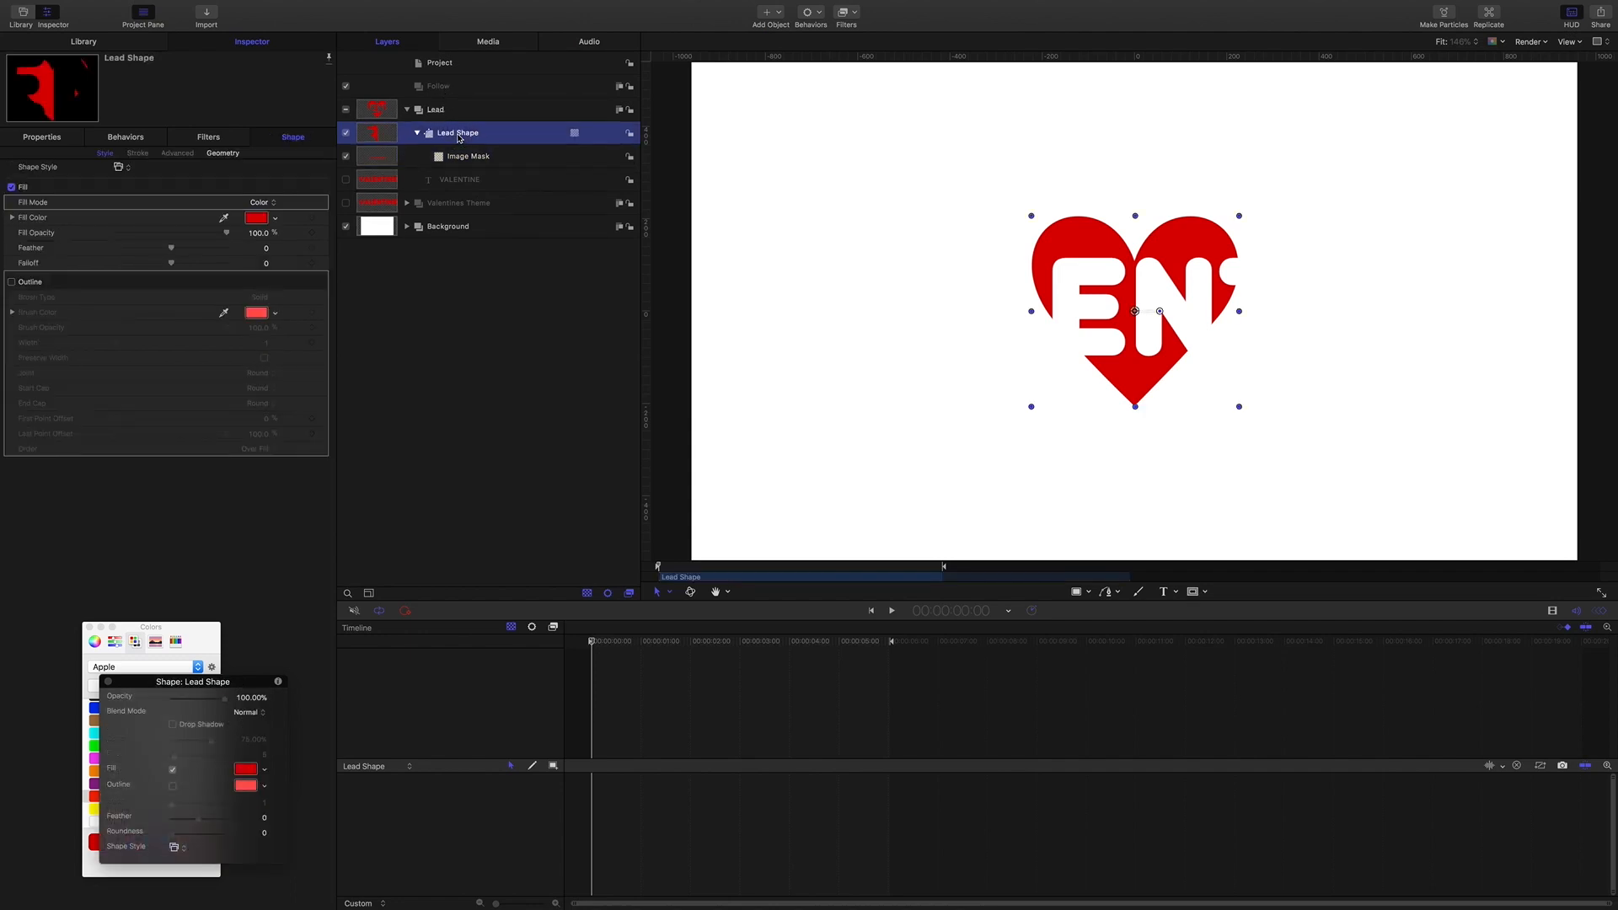
key(super+d)
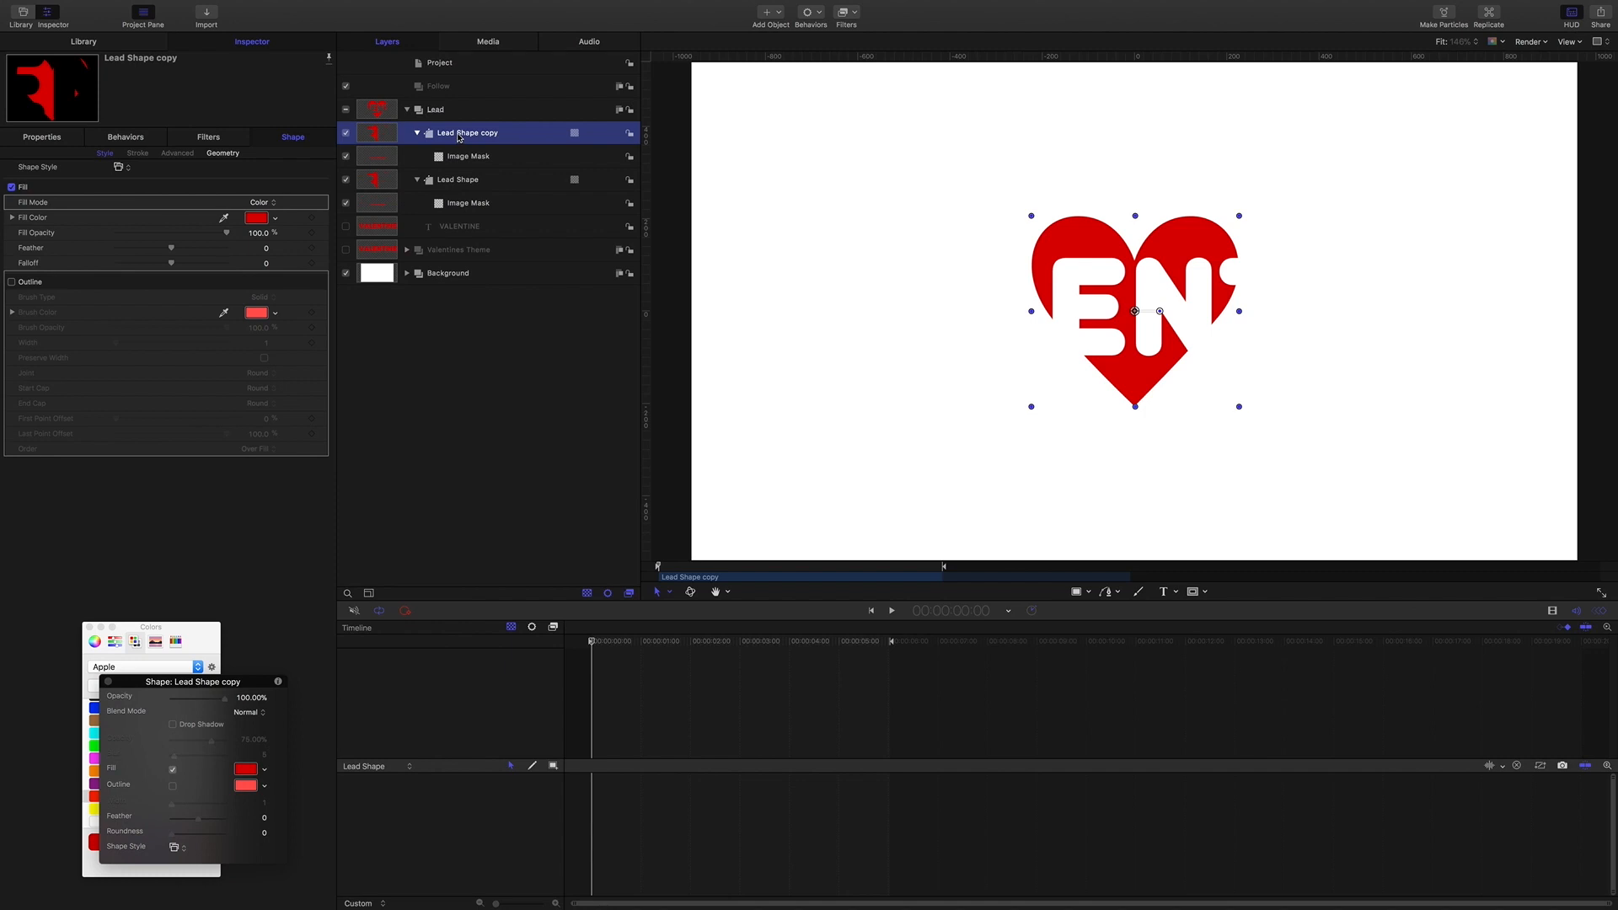
drag(459, 138, 445, 93)
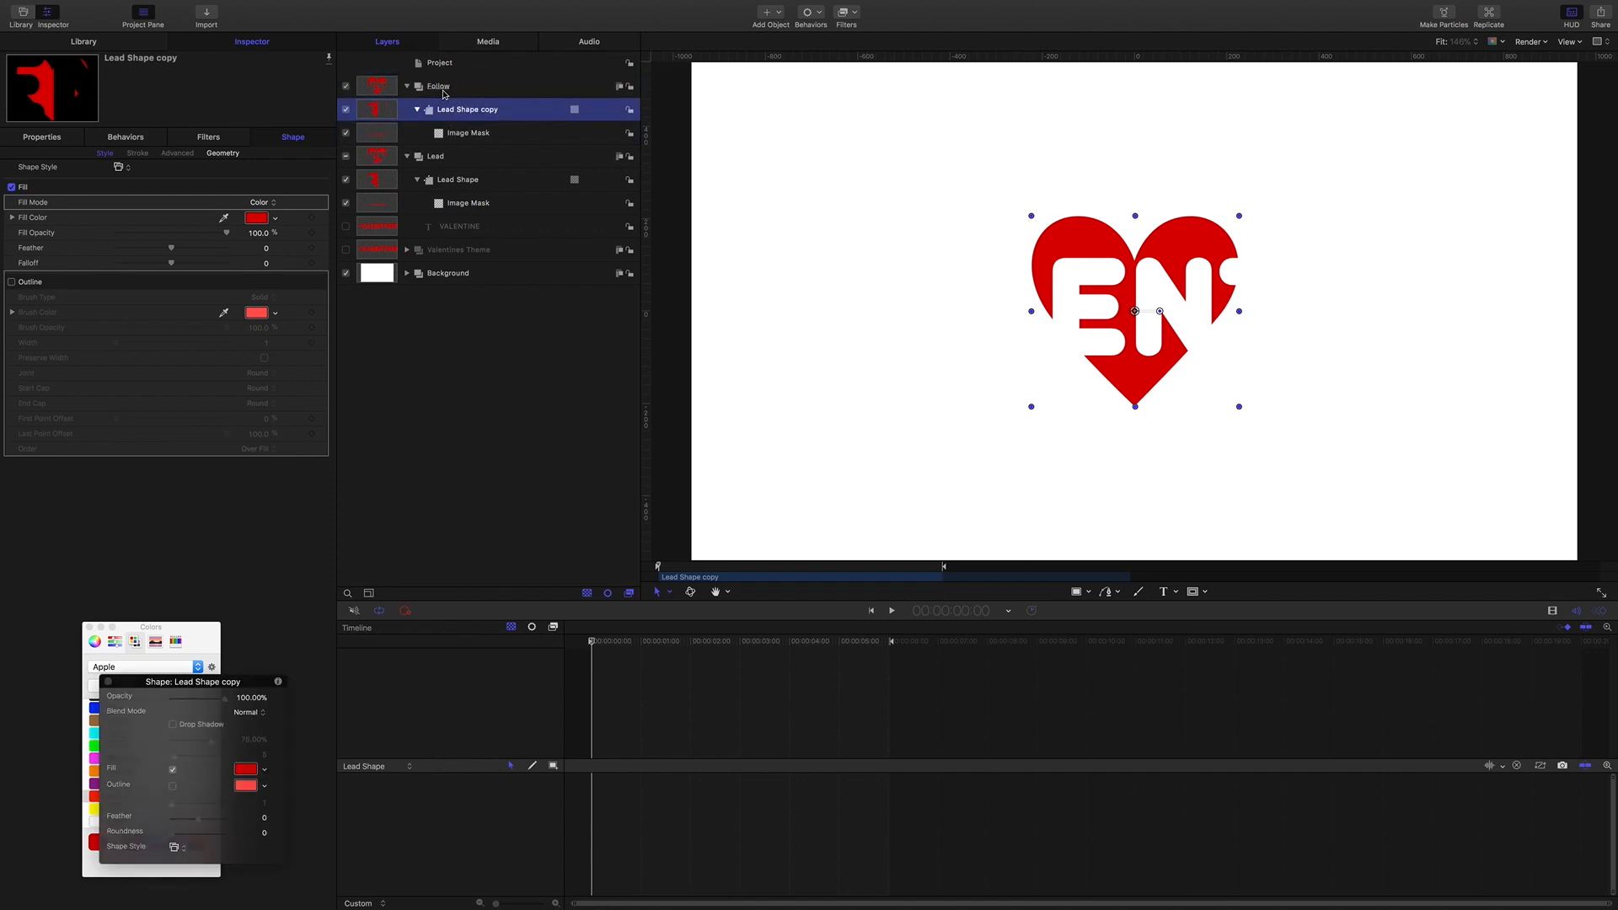
double_click(444, 110)
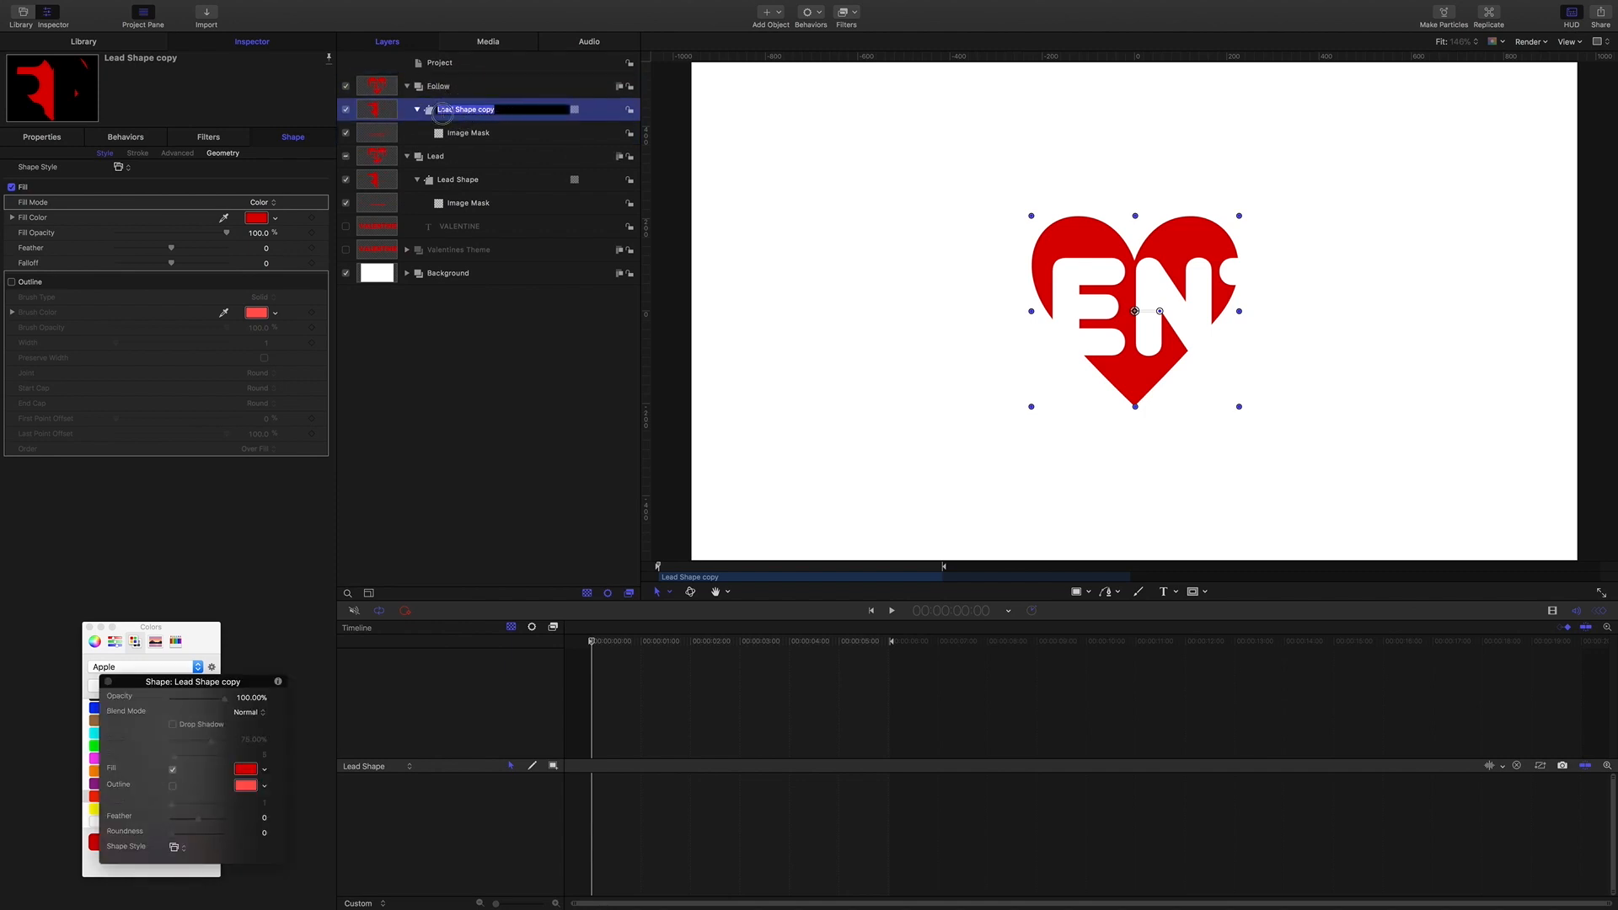
text(Follow Shape)
key(Return)
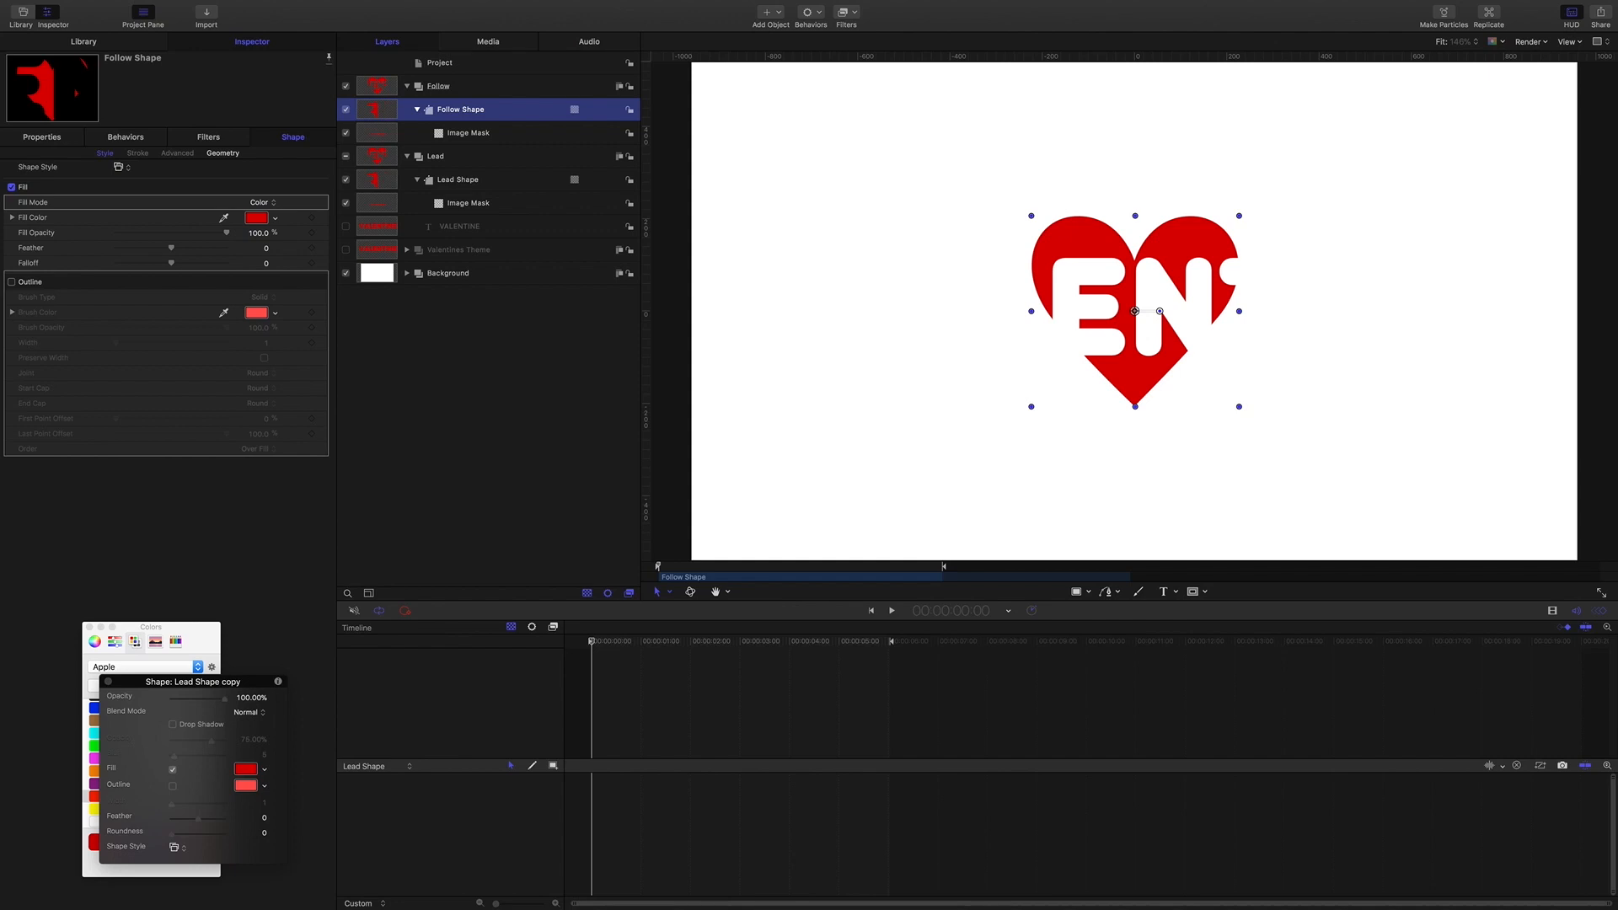
click(477, 133)
key(Delete)
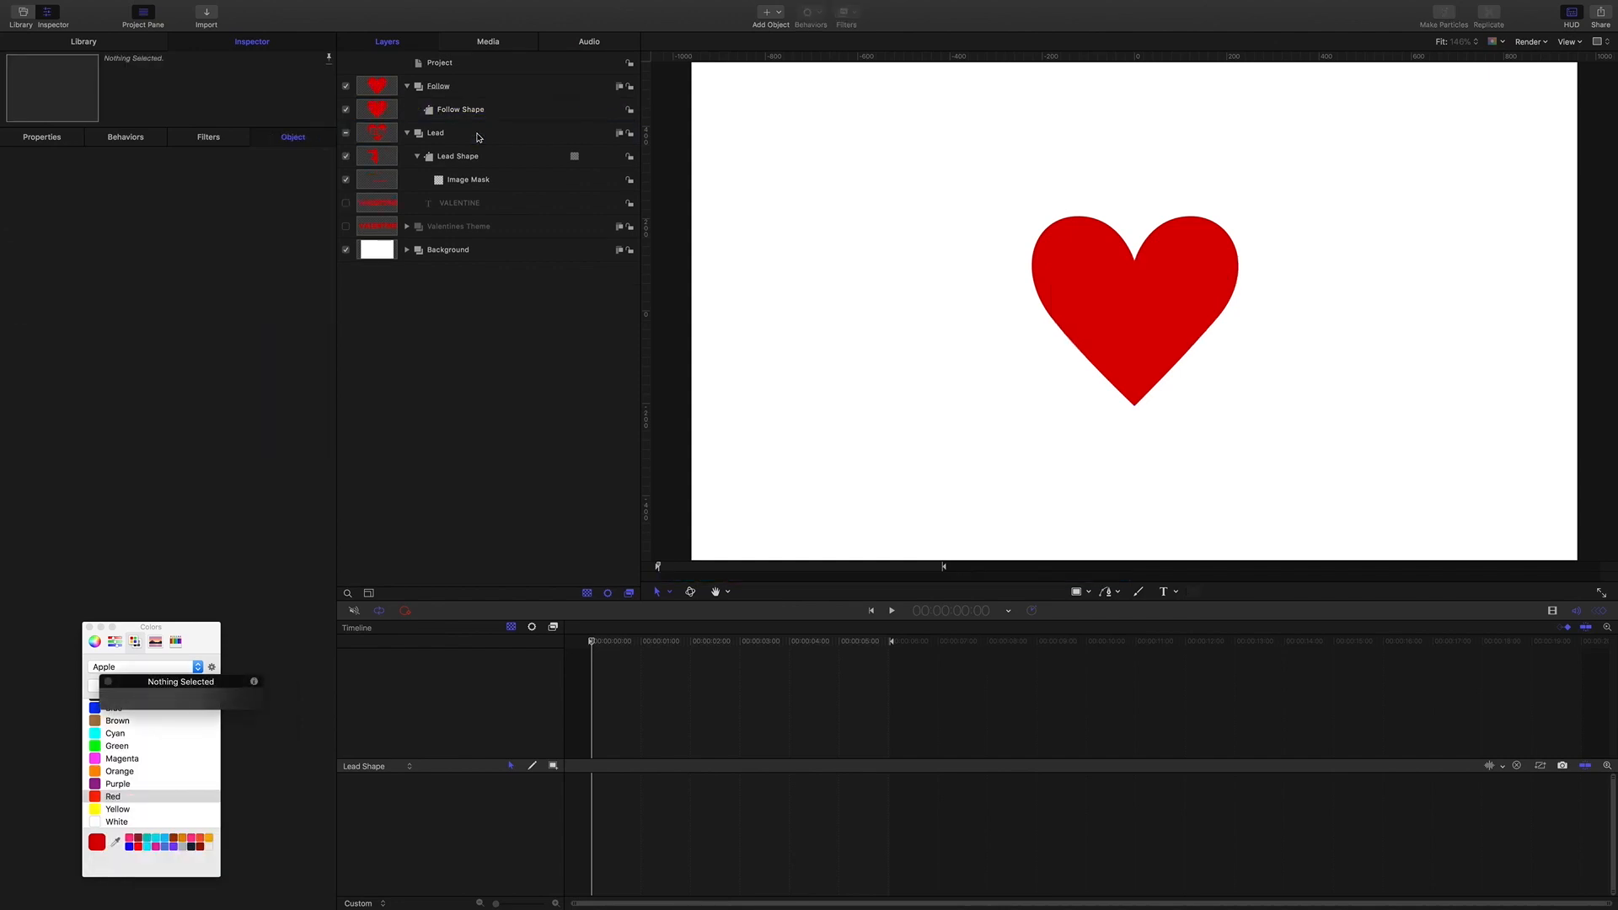
Duplicate the VALENTINE text into the Follow group, rename the copy VALENTINEfollow and make it visible.
click(462, 206)
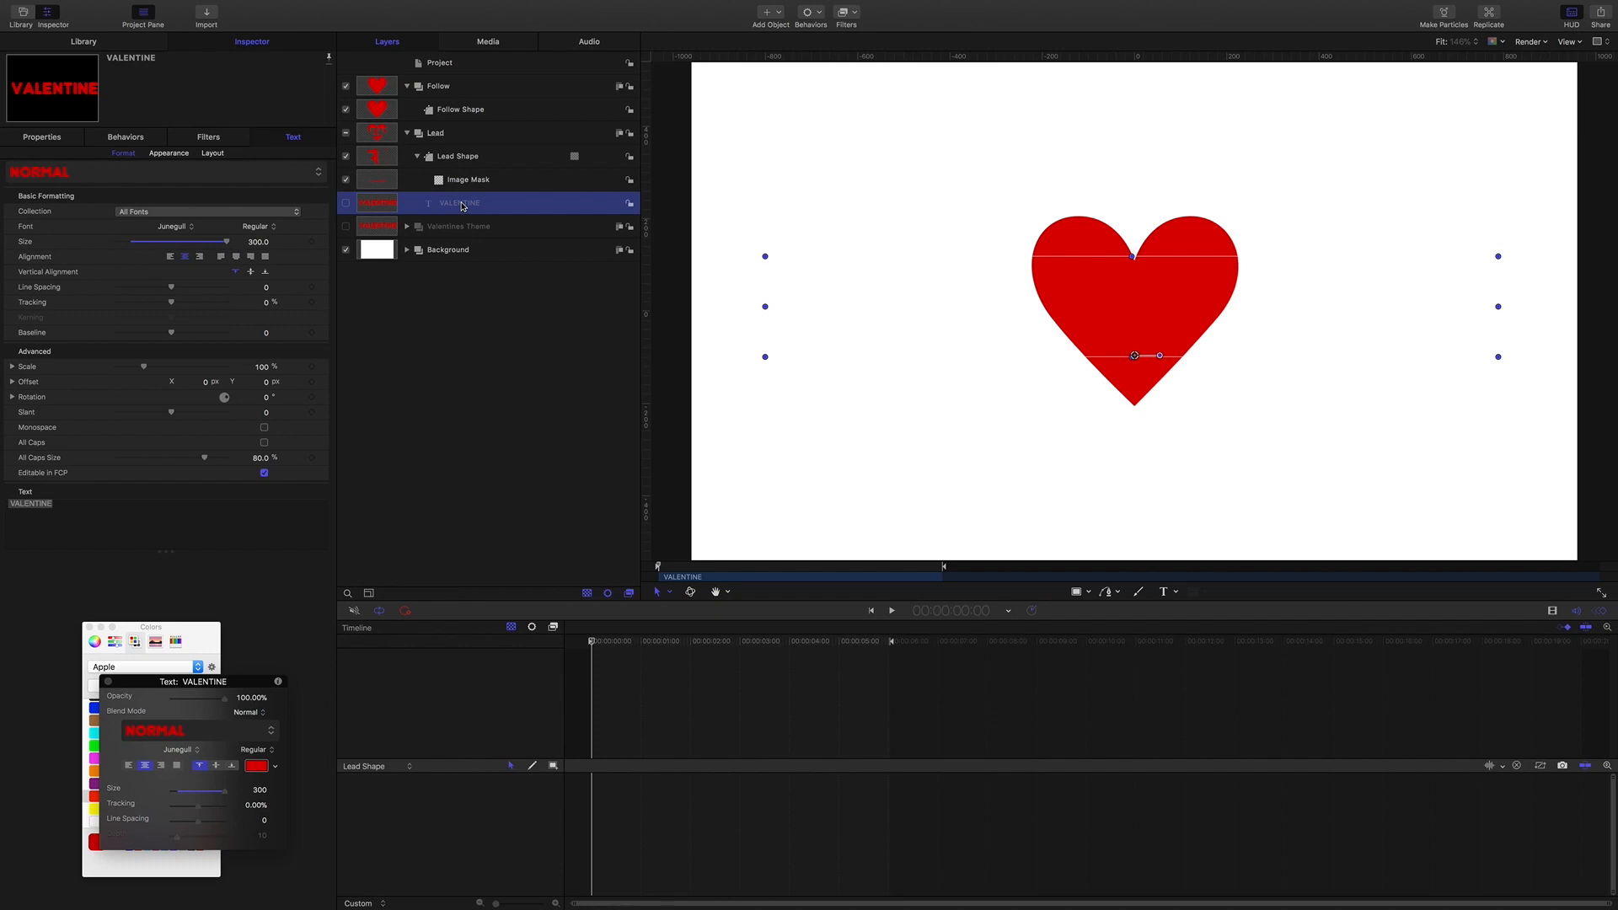
key(super+d)
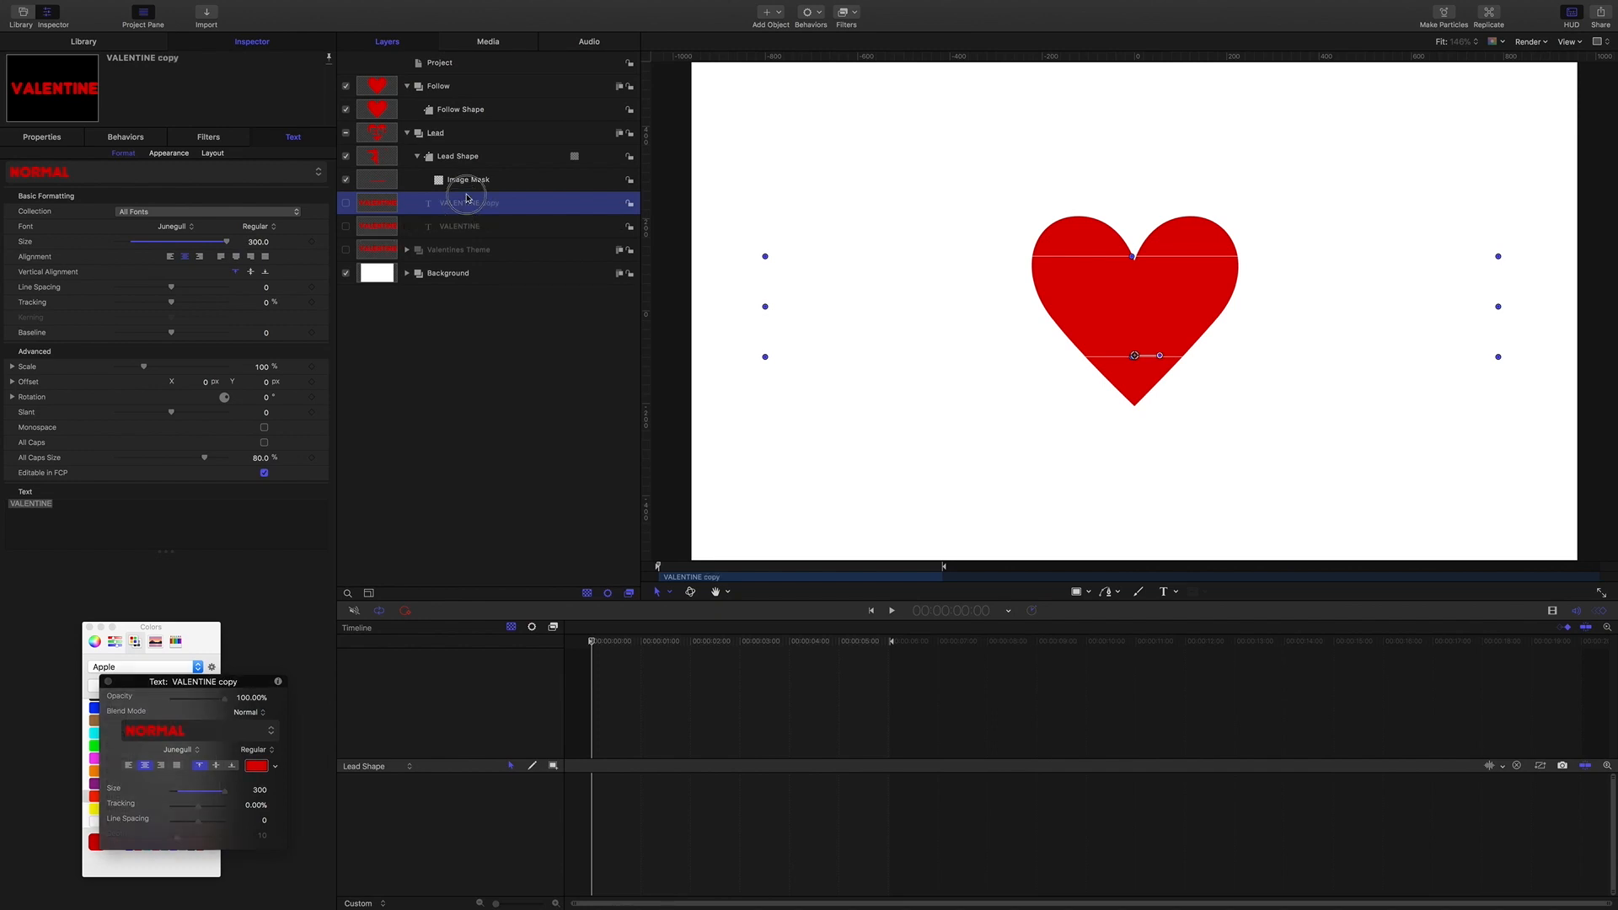
drag(462, 206, 444, 89)
double_click(486, 112)
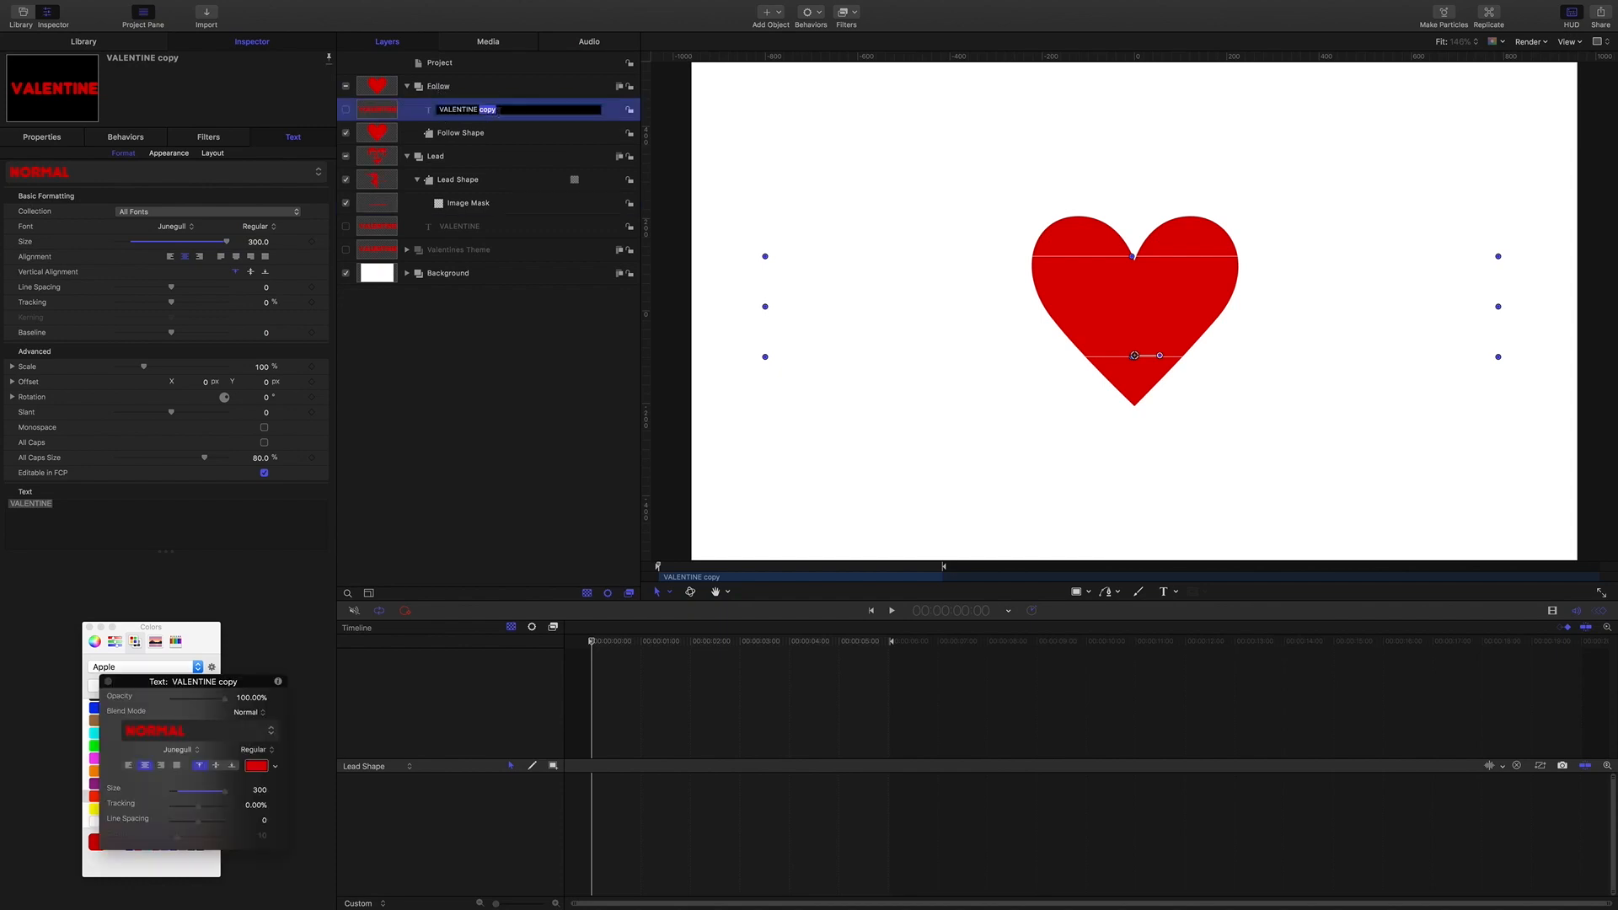
key(BackSpace)
text(follow)
key(Return)
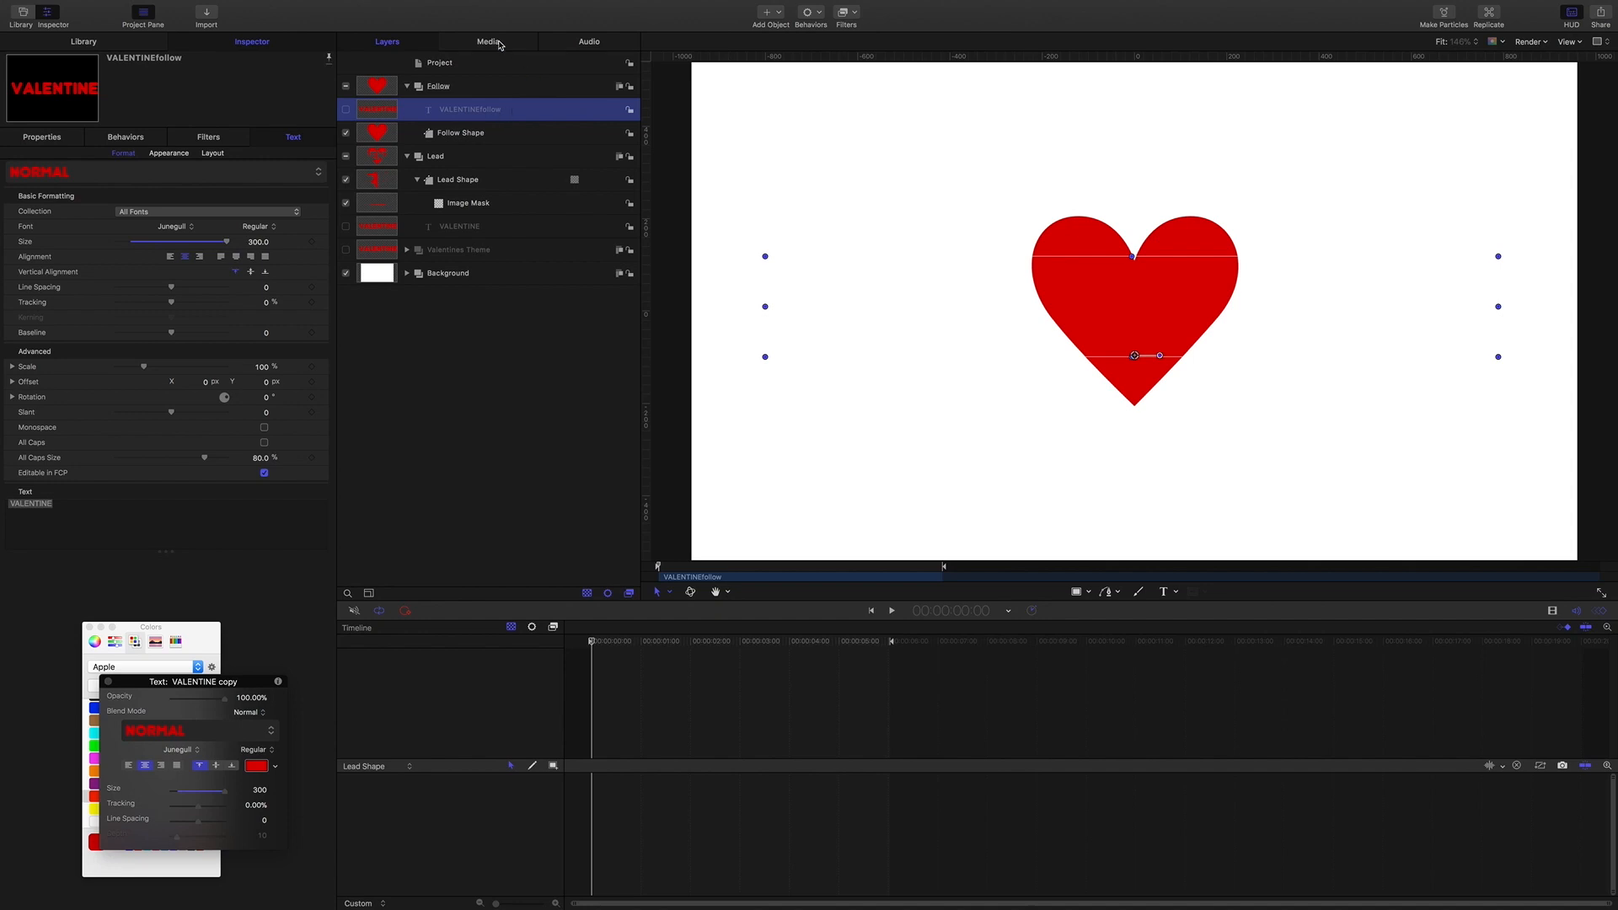
click(345, 110)
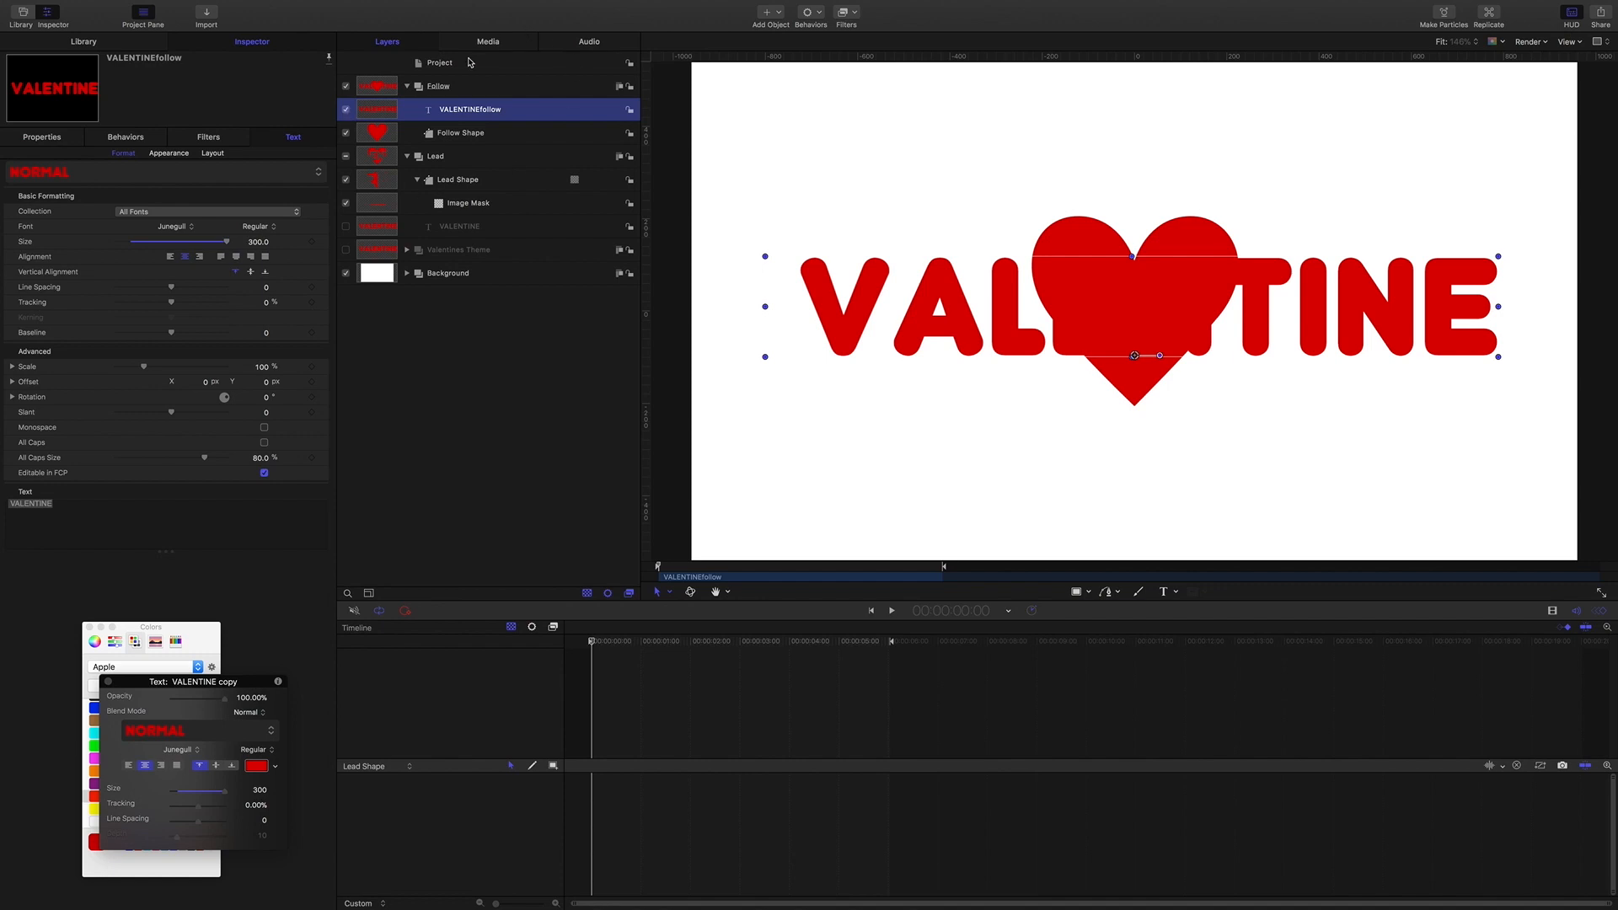
Add an image mask to the Follow group with Follow Shape as its source and set the mask blend mode to Subtract.
click(437, 86)
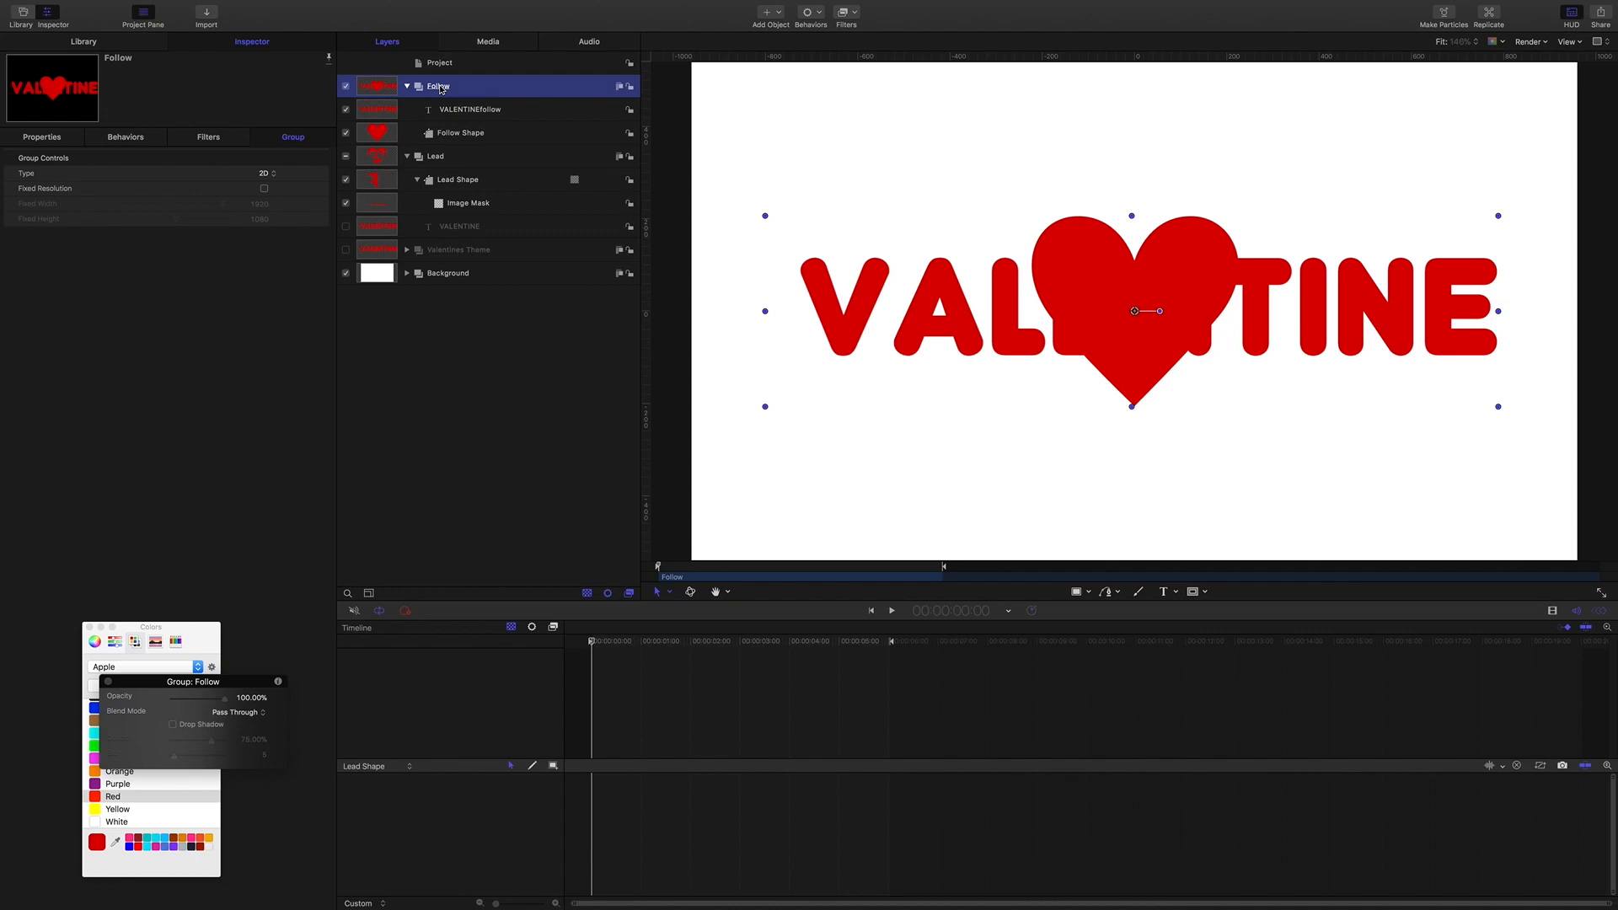
right_click(440, 90)
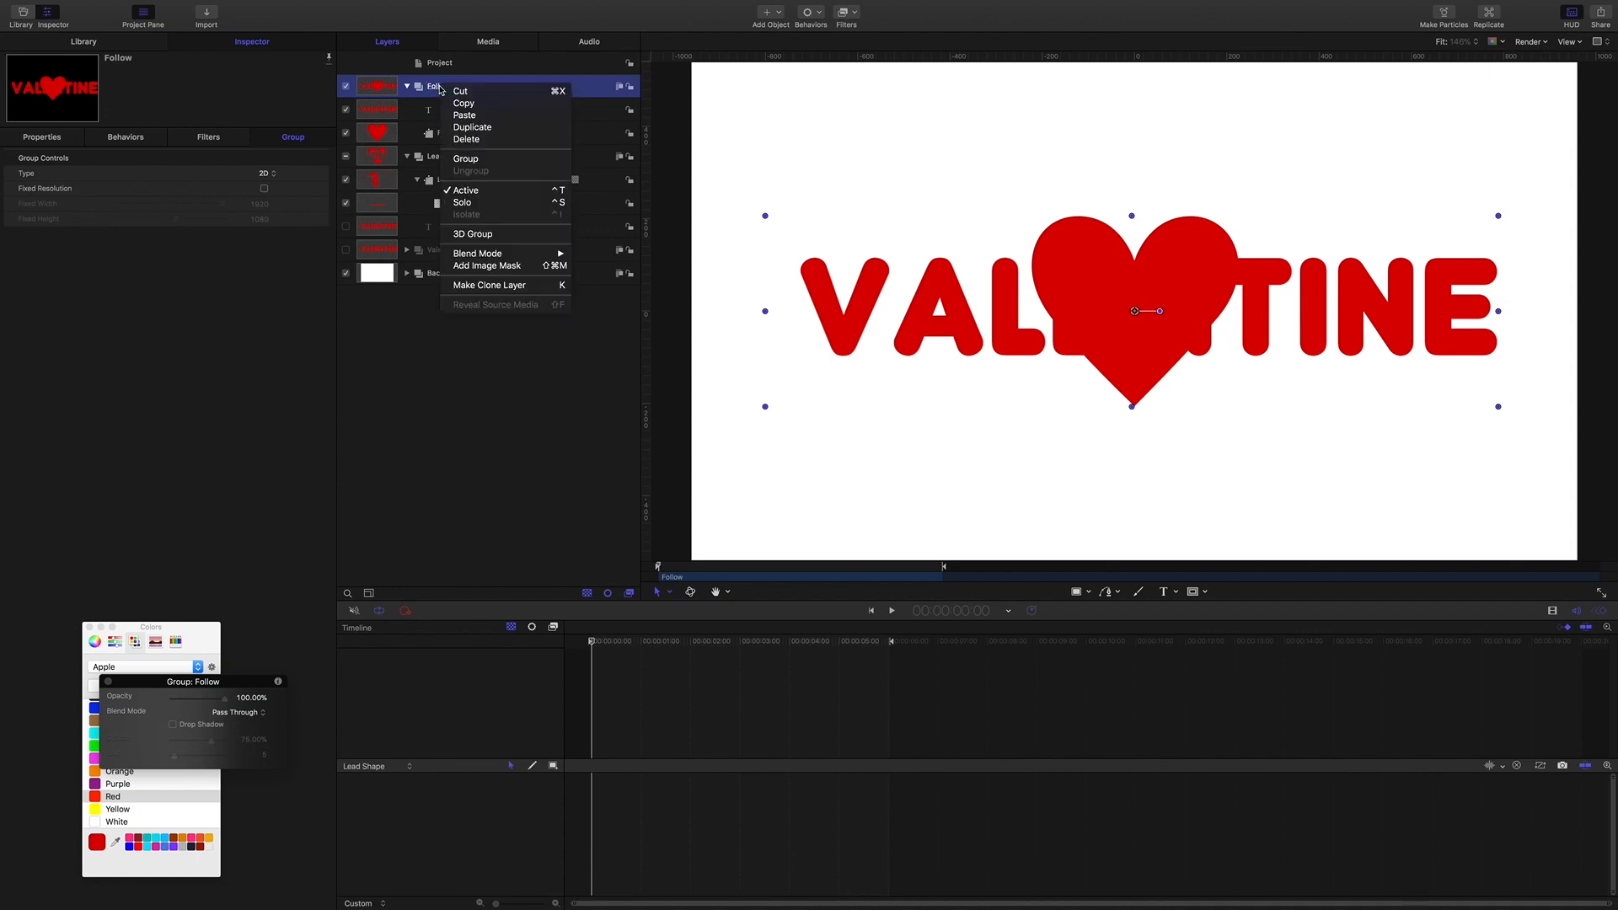
click(481, 266)
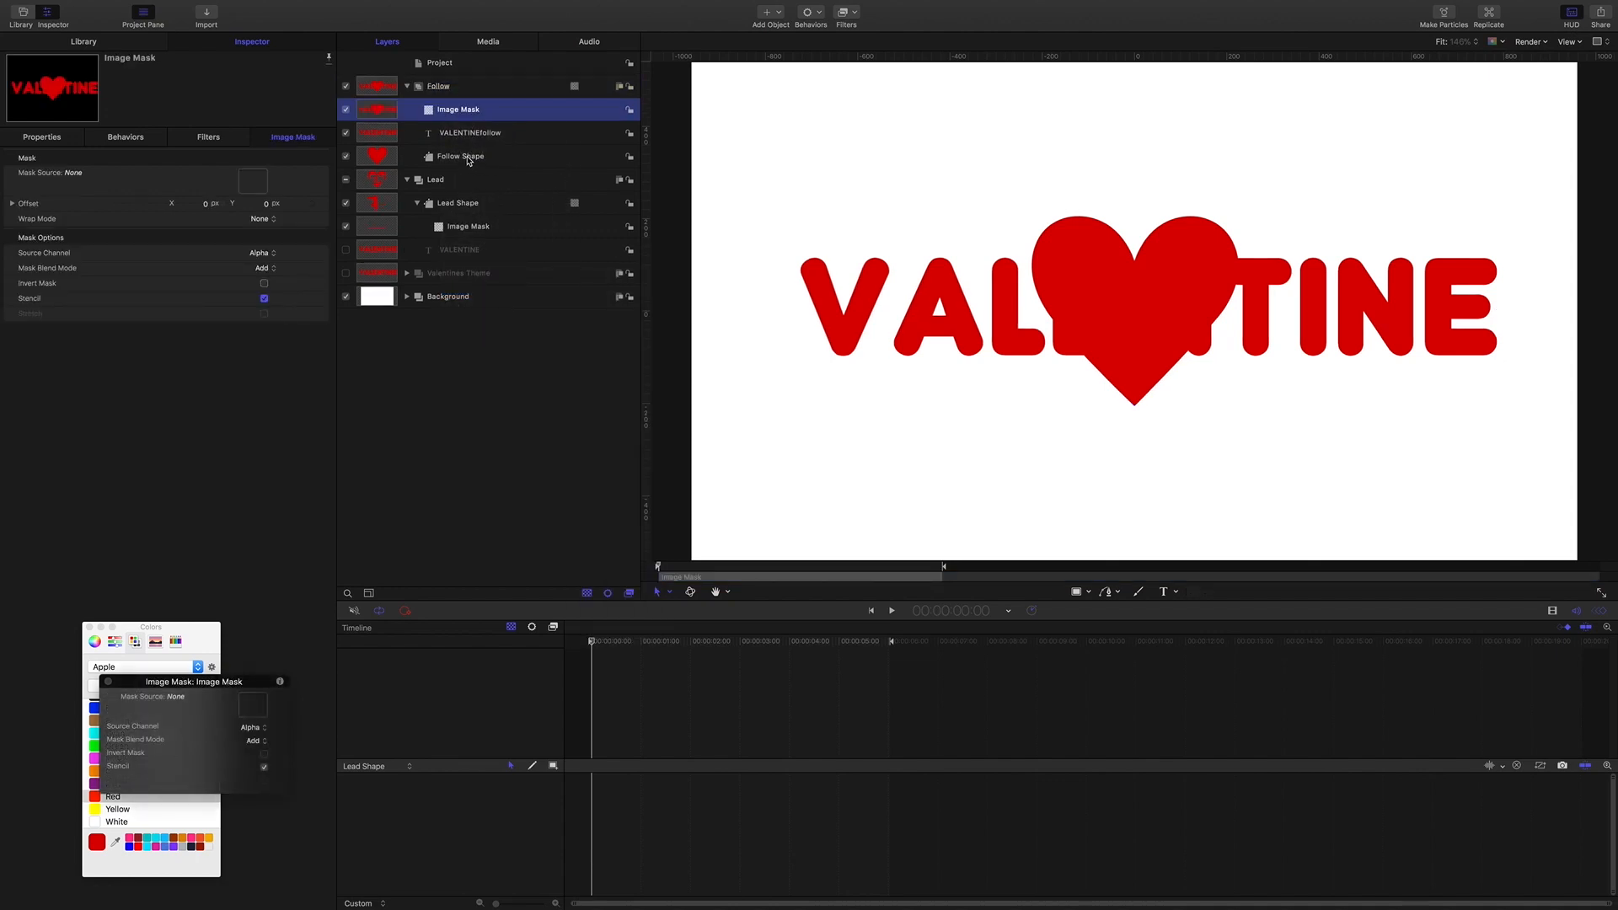
drag(466, 160, 254, 186)
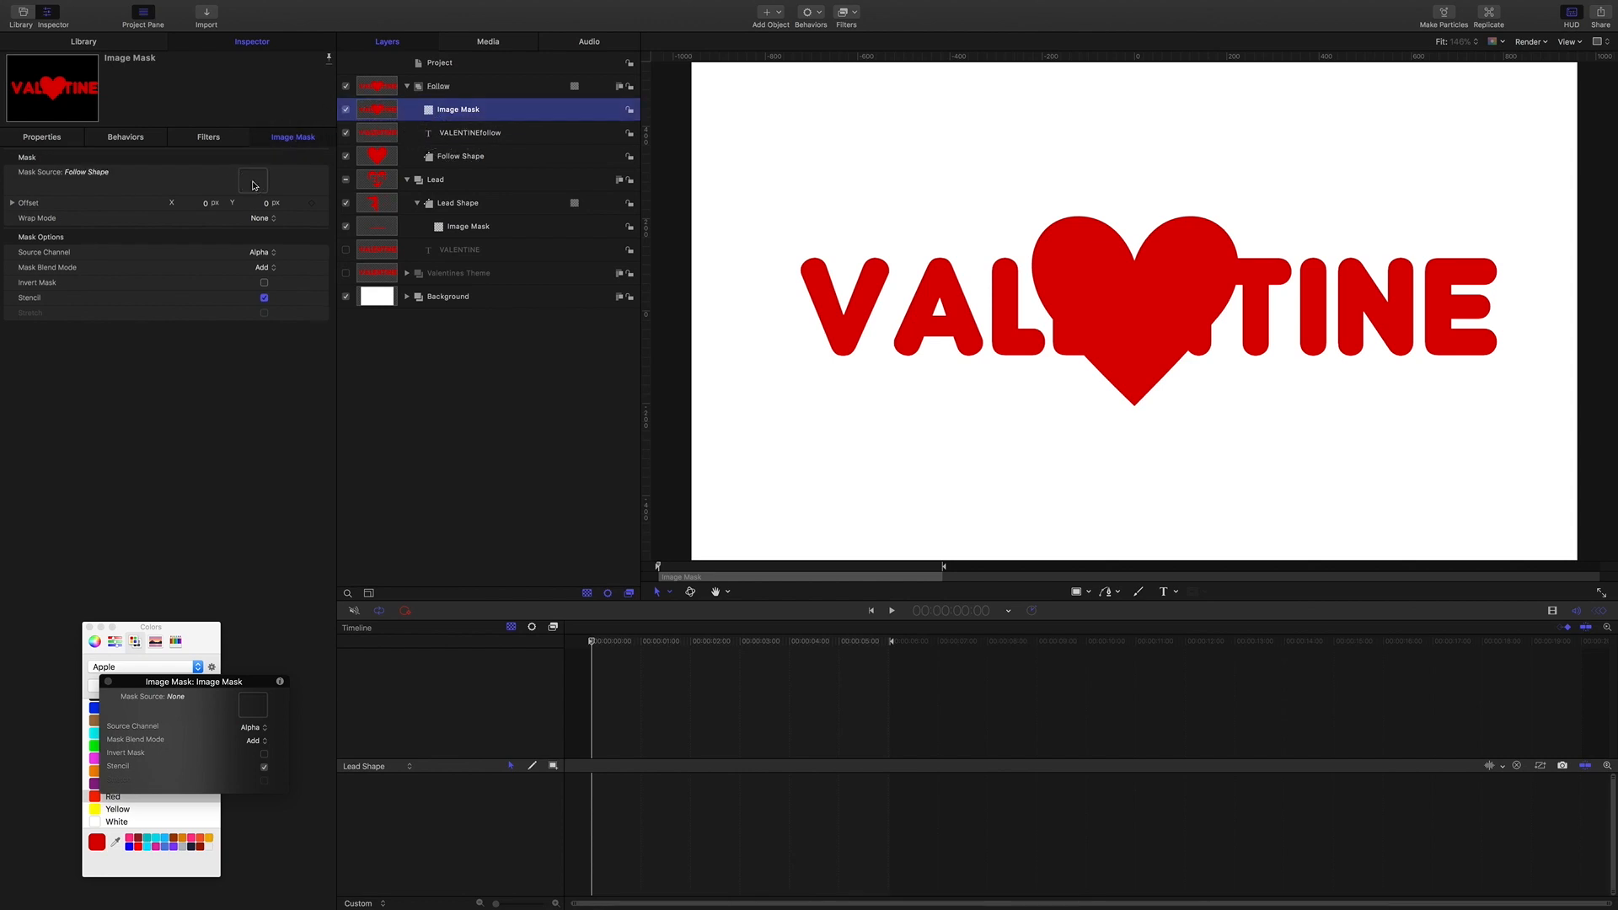
click(276, 269)
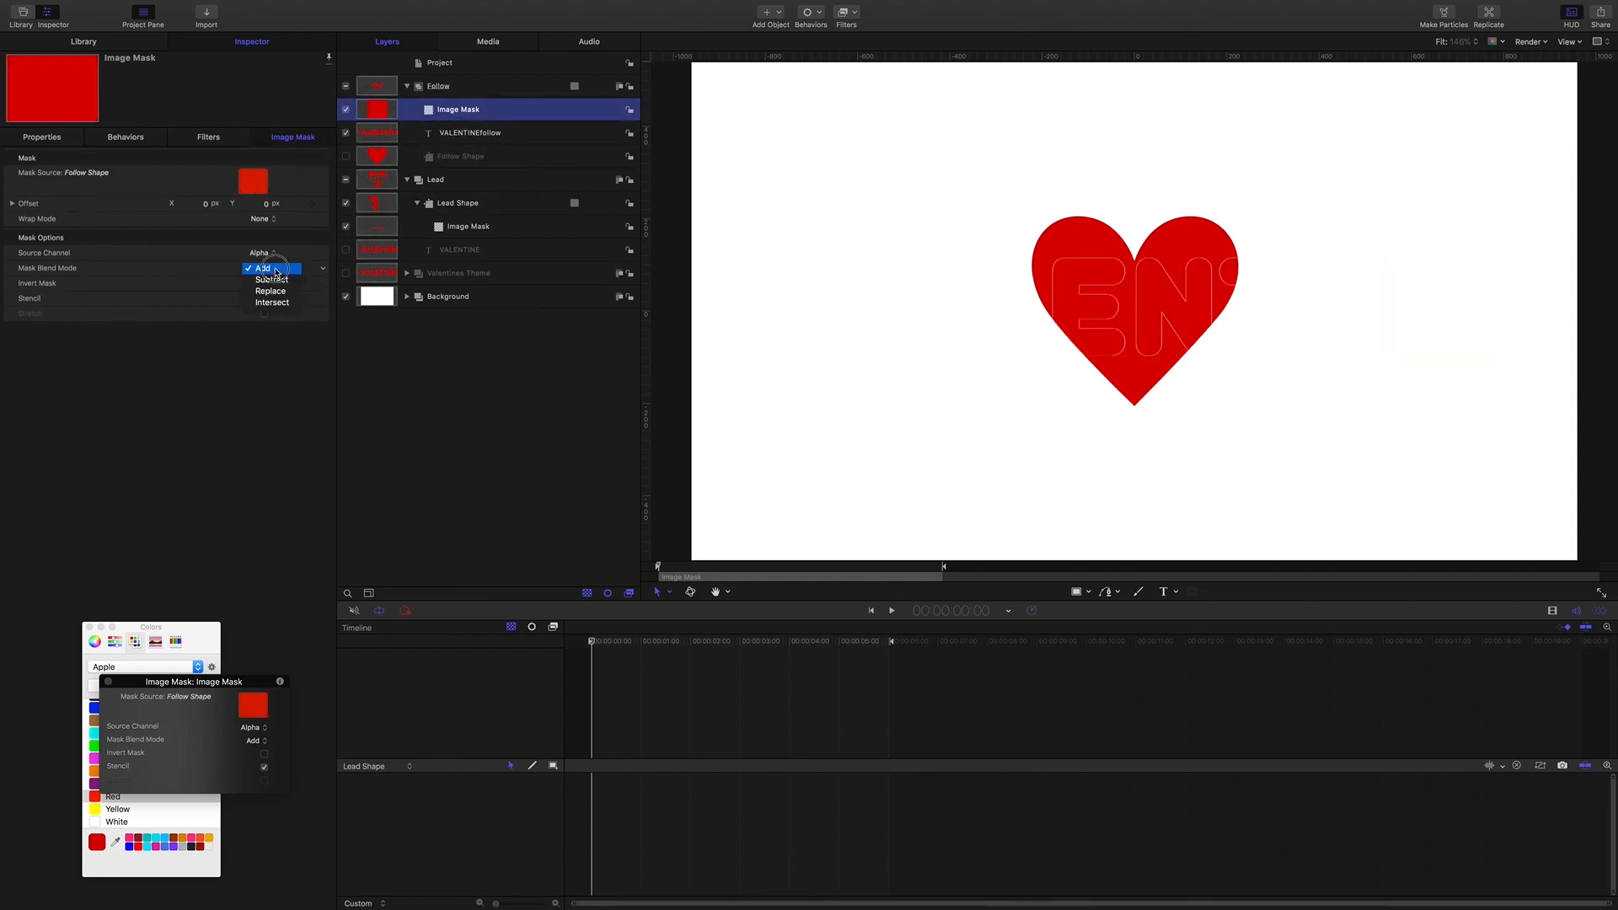
click(273, 281)
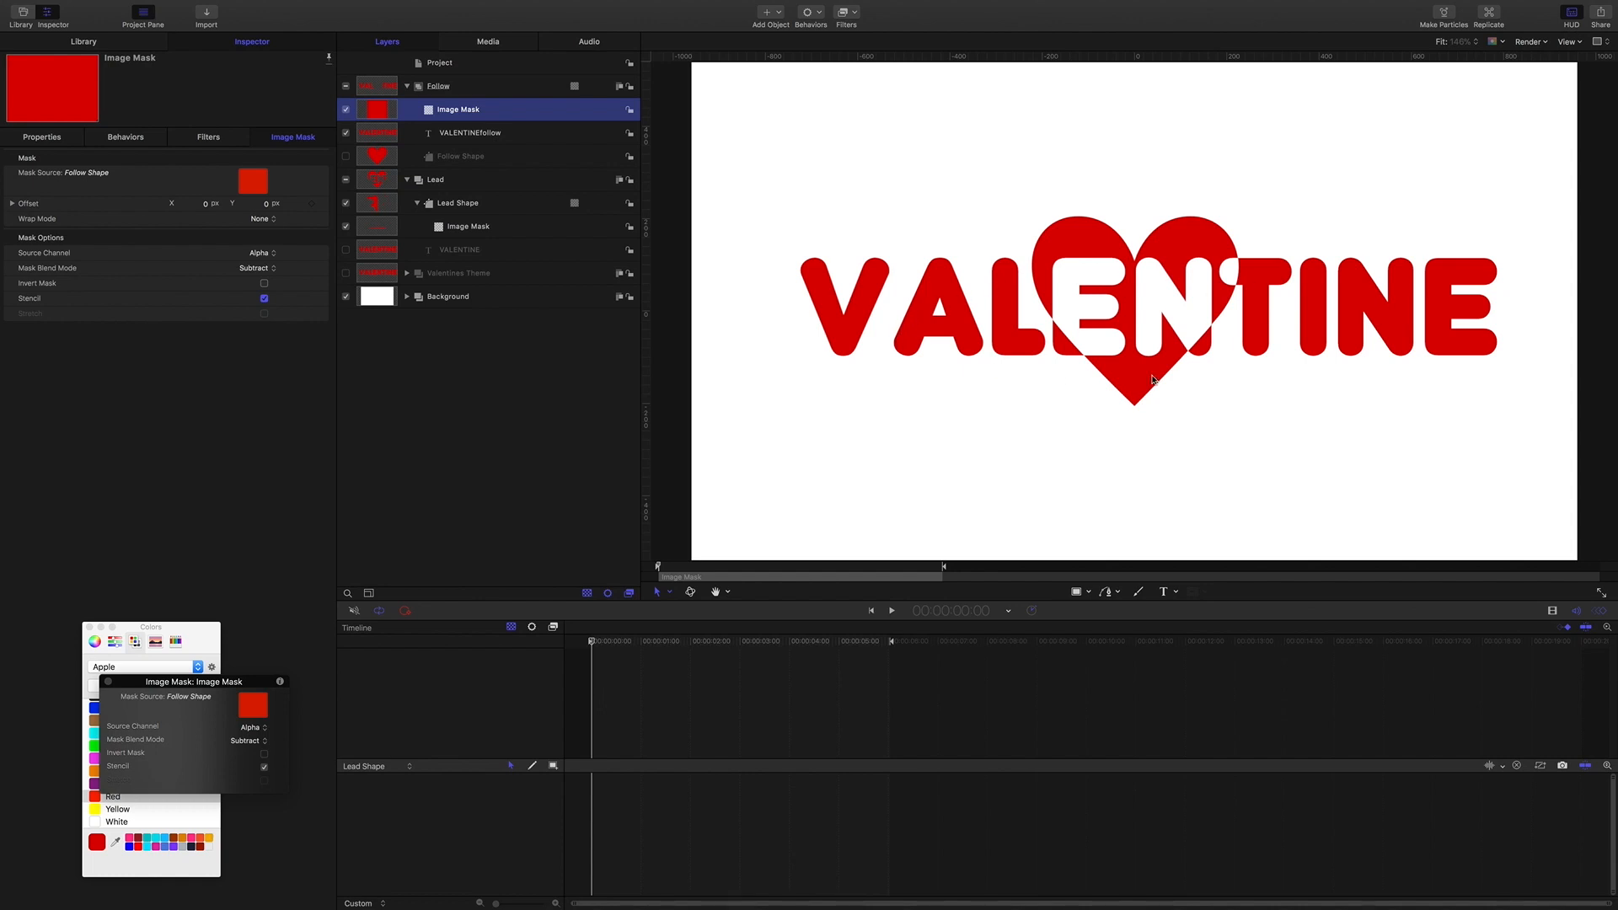
click(408, 87)
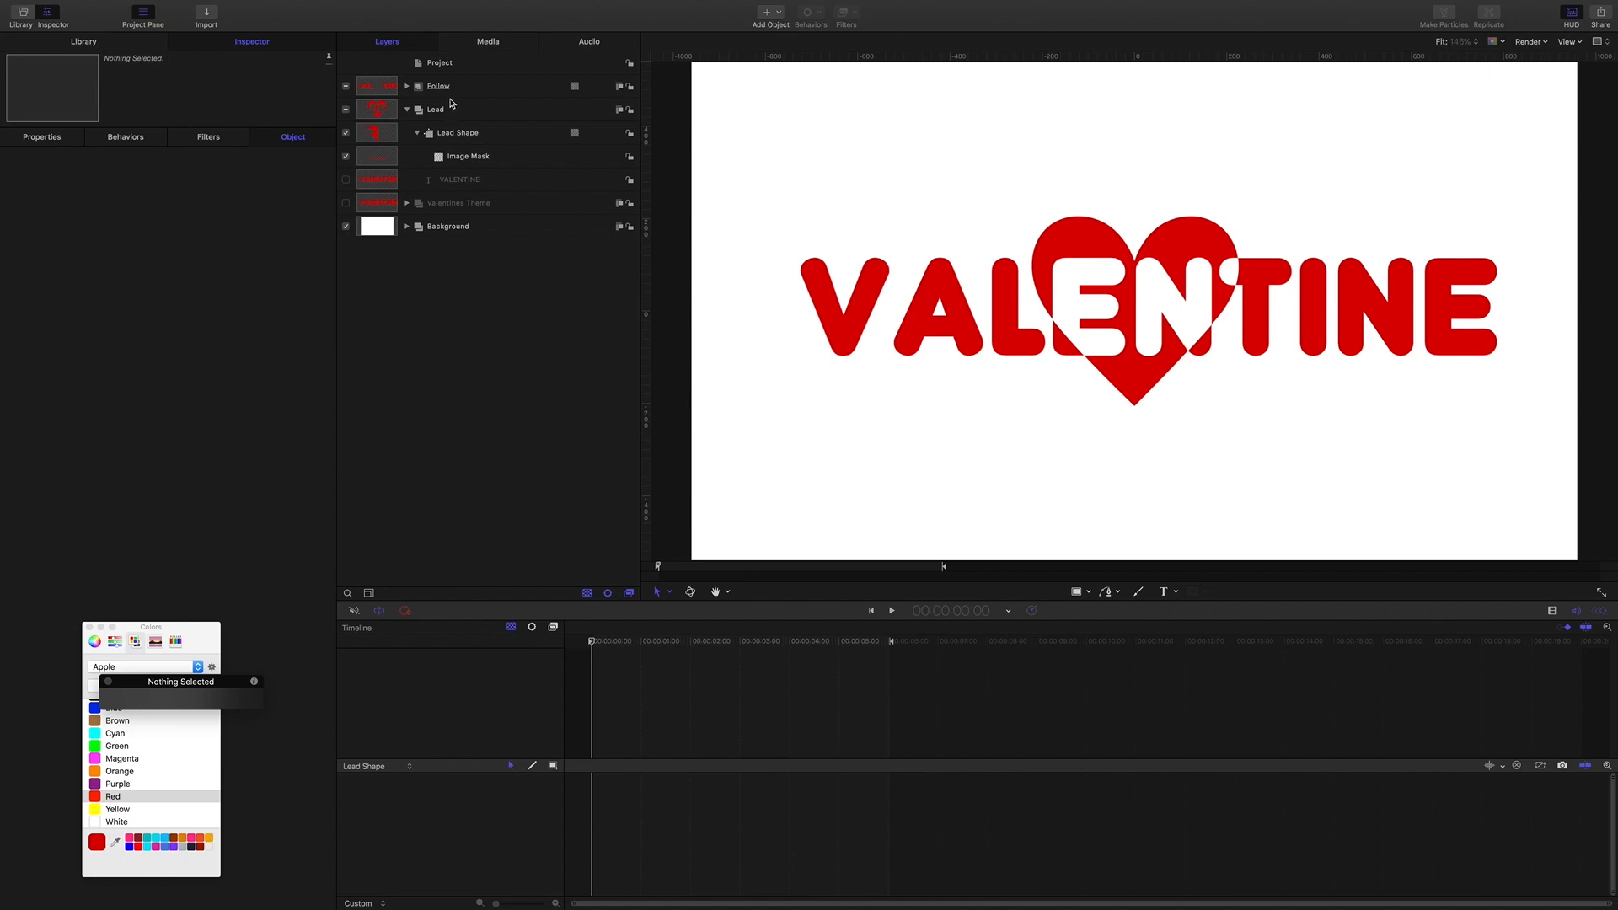
click(407, 87)
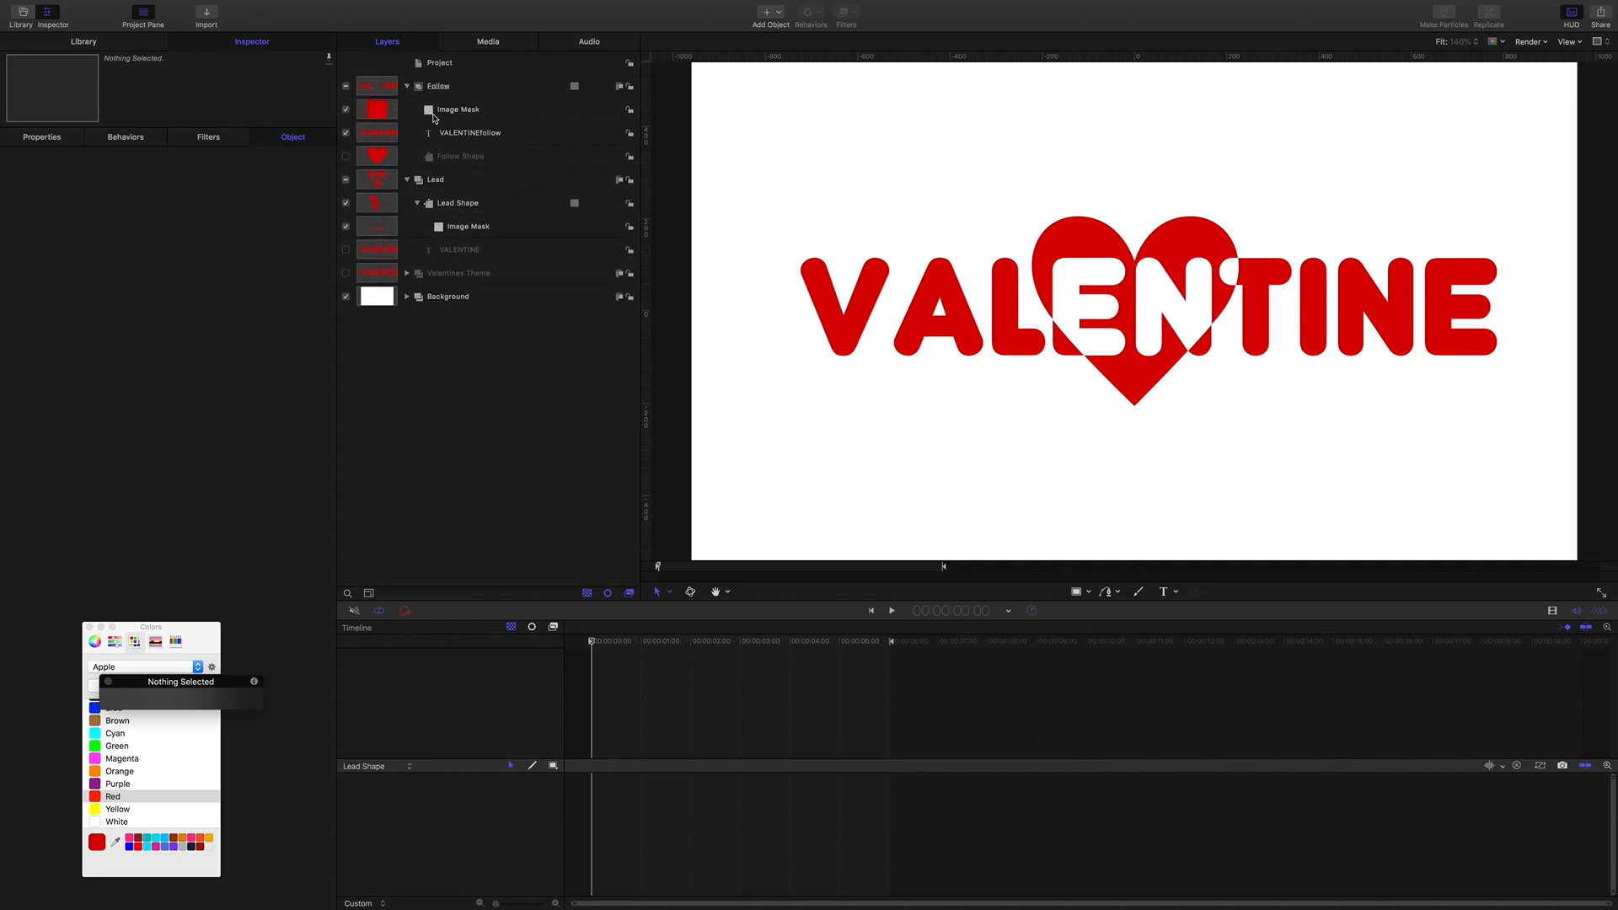
Add a Link parameter behavior to Follow Shape's Position and set Lead Shape as its source object.
click(461, 157)
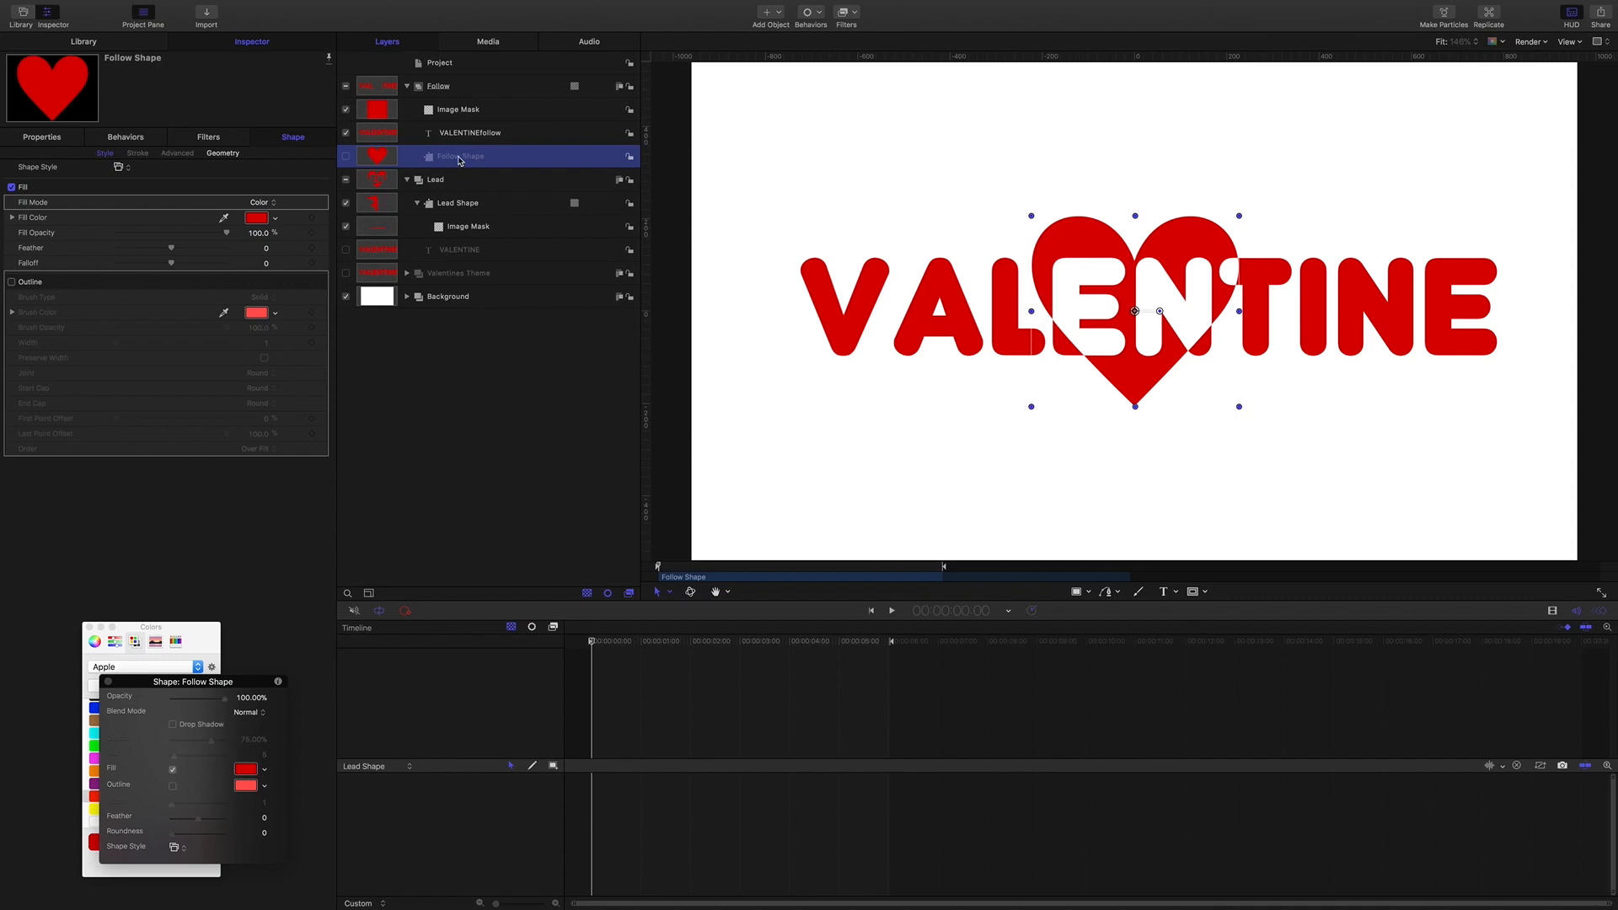
click(42, 137)
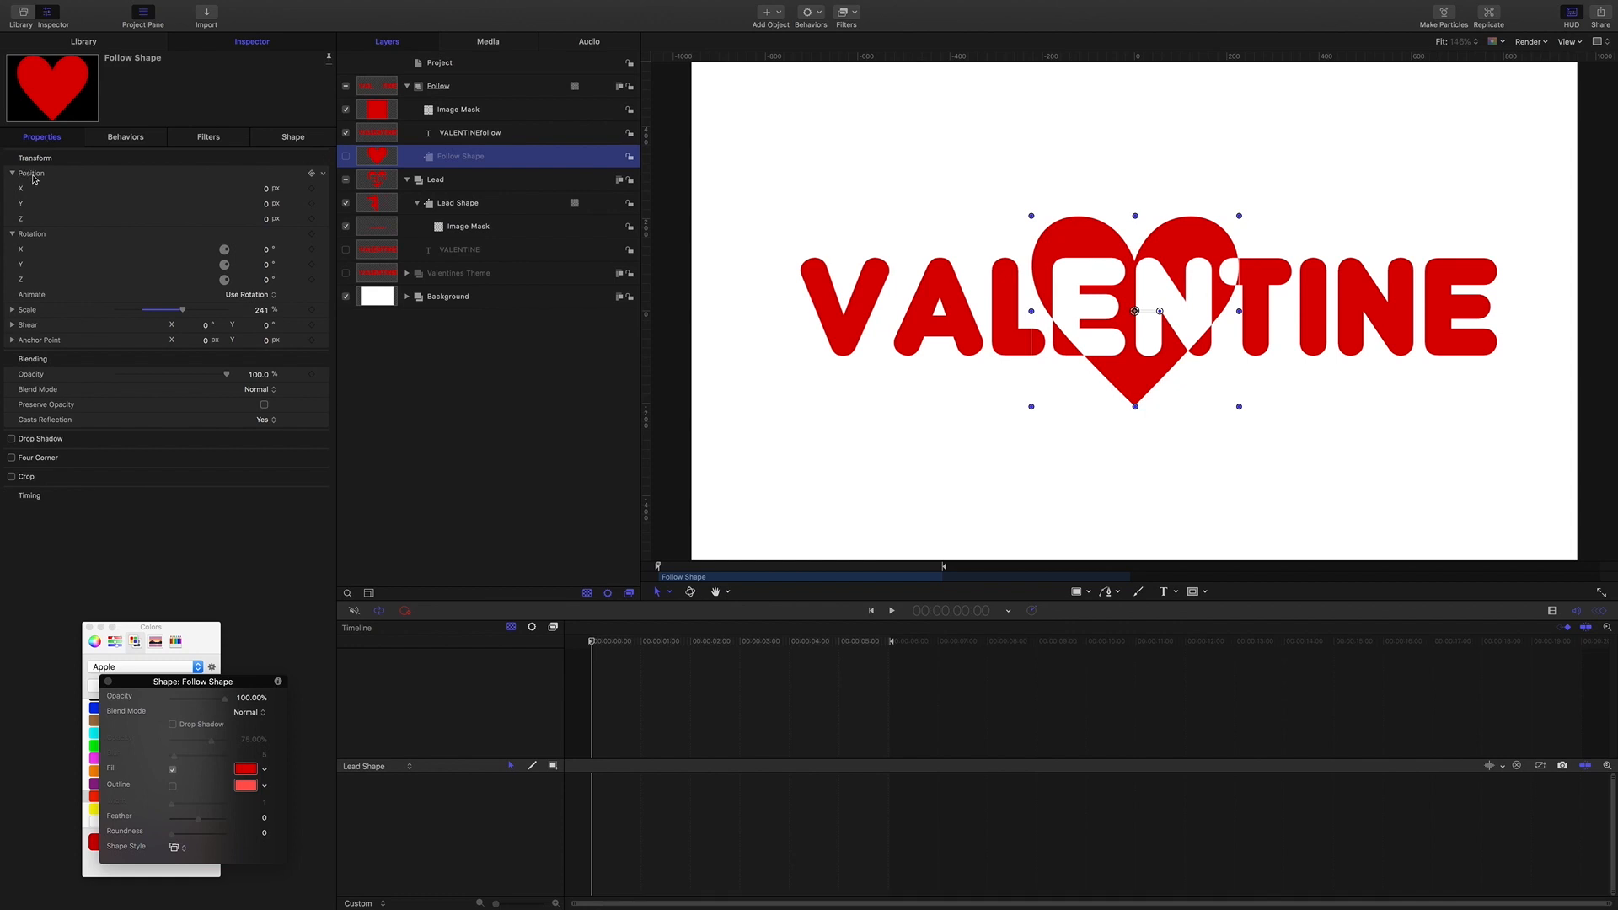
click(324, 176)
mouse_move(379, 295)
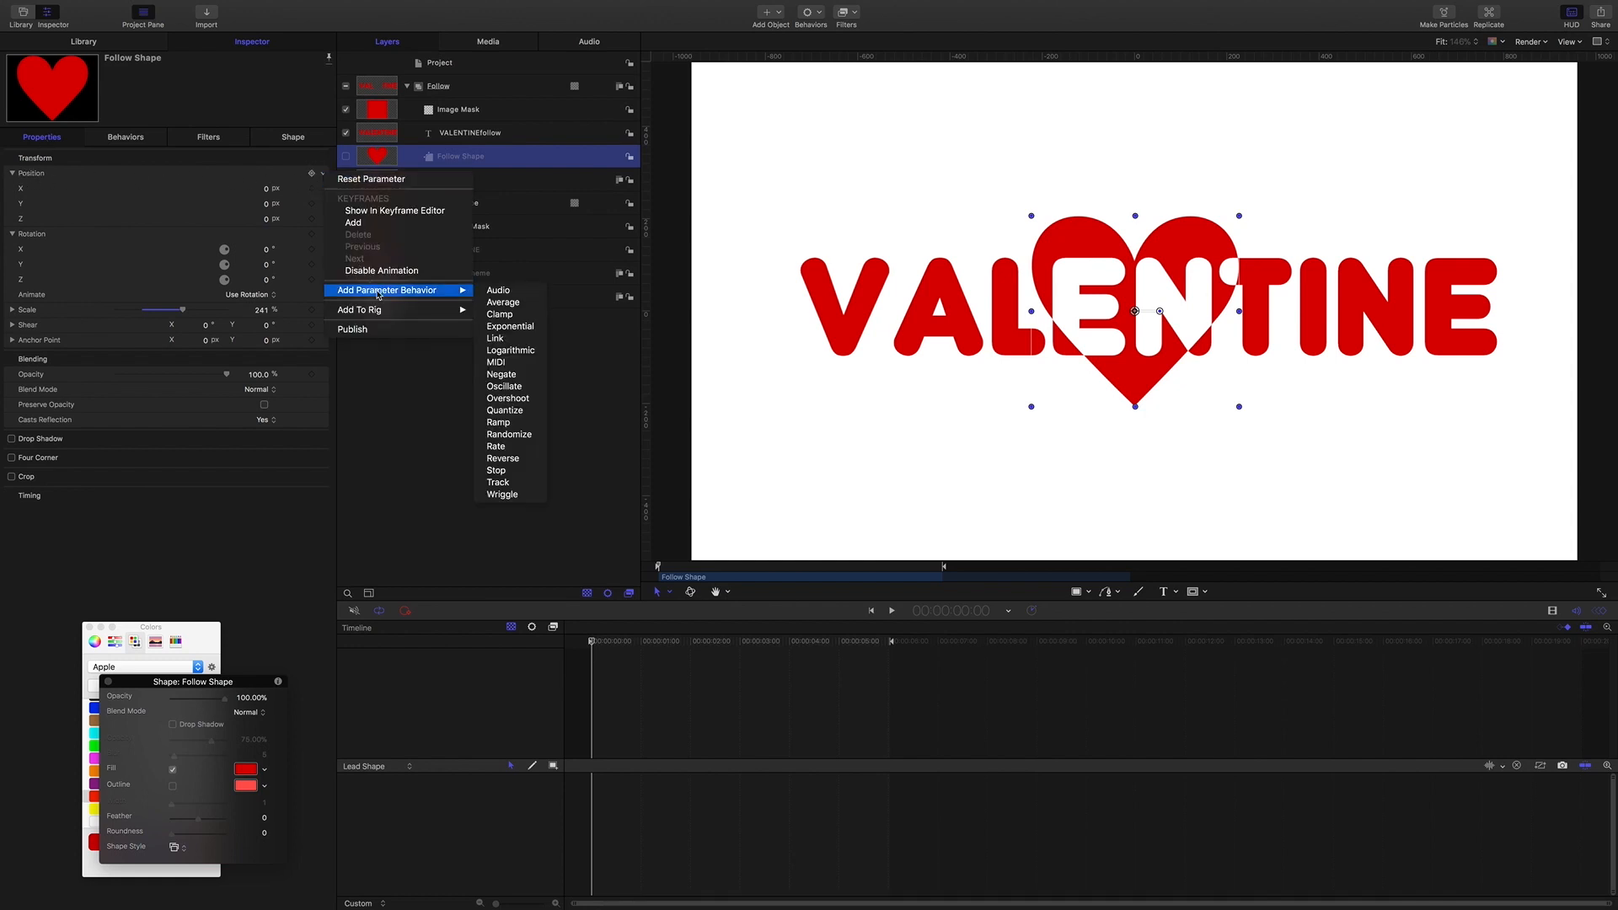
click(505, 340)
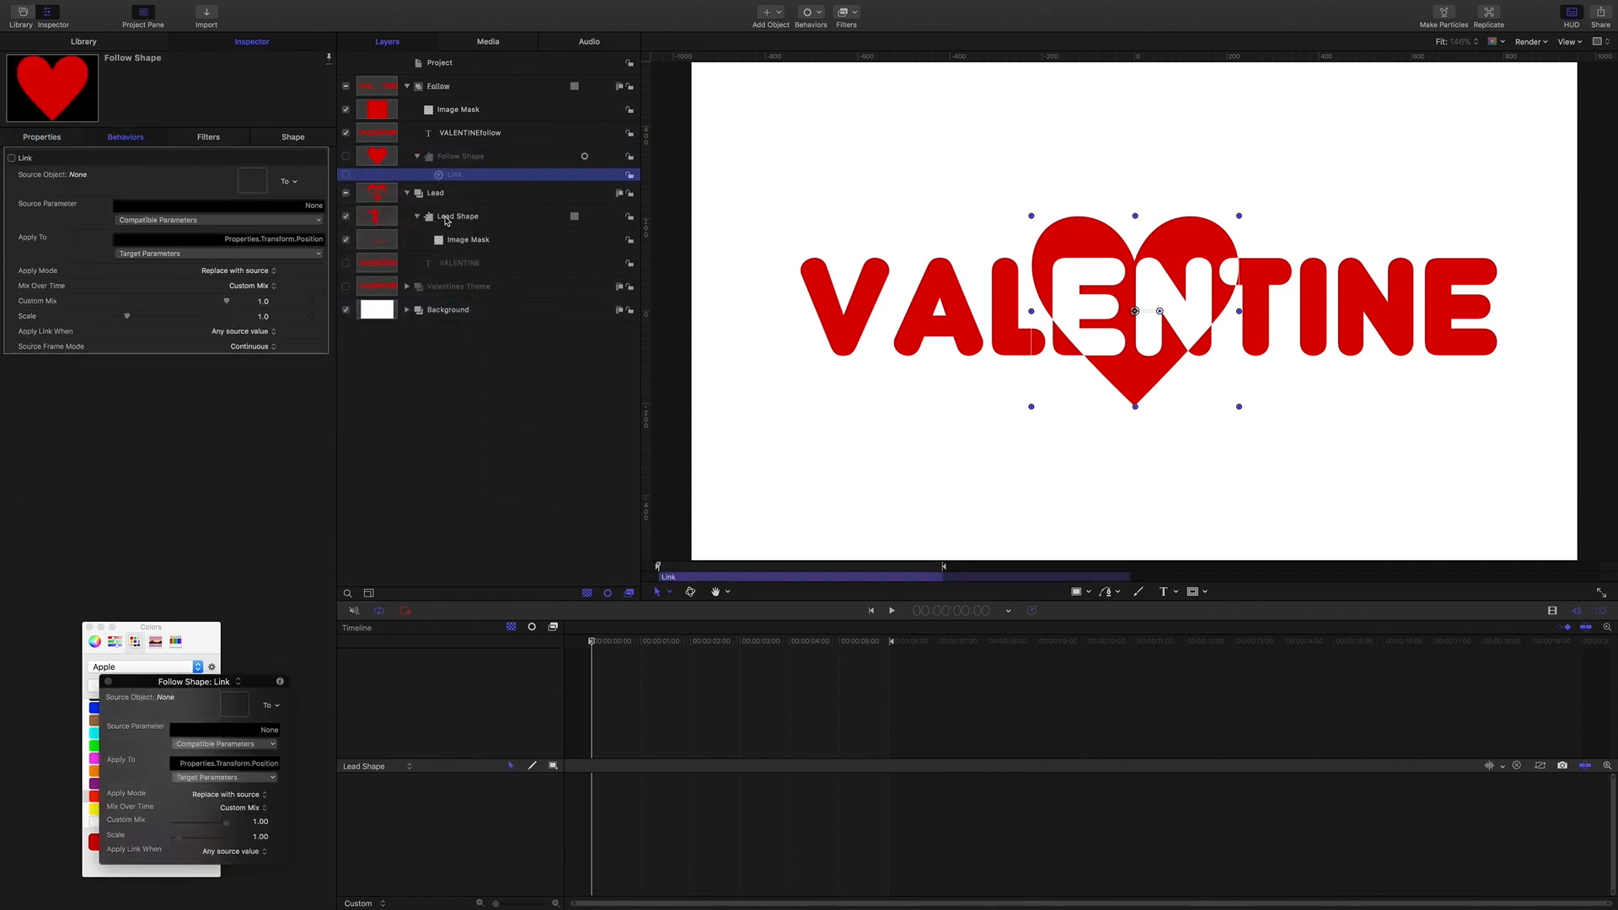
drag(455, 217, 248, 180)
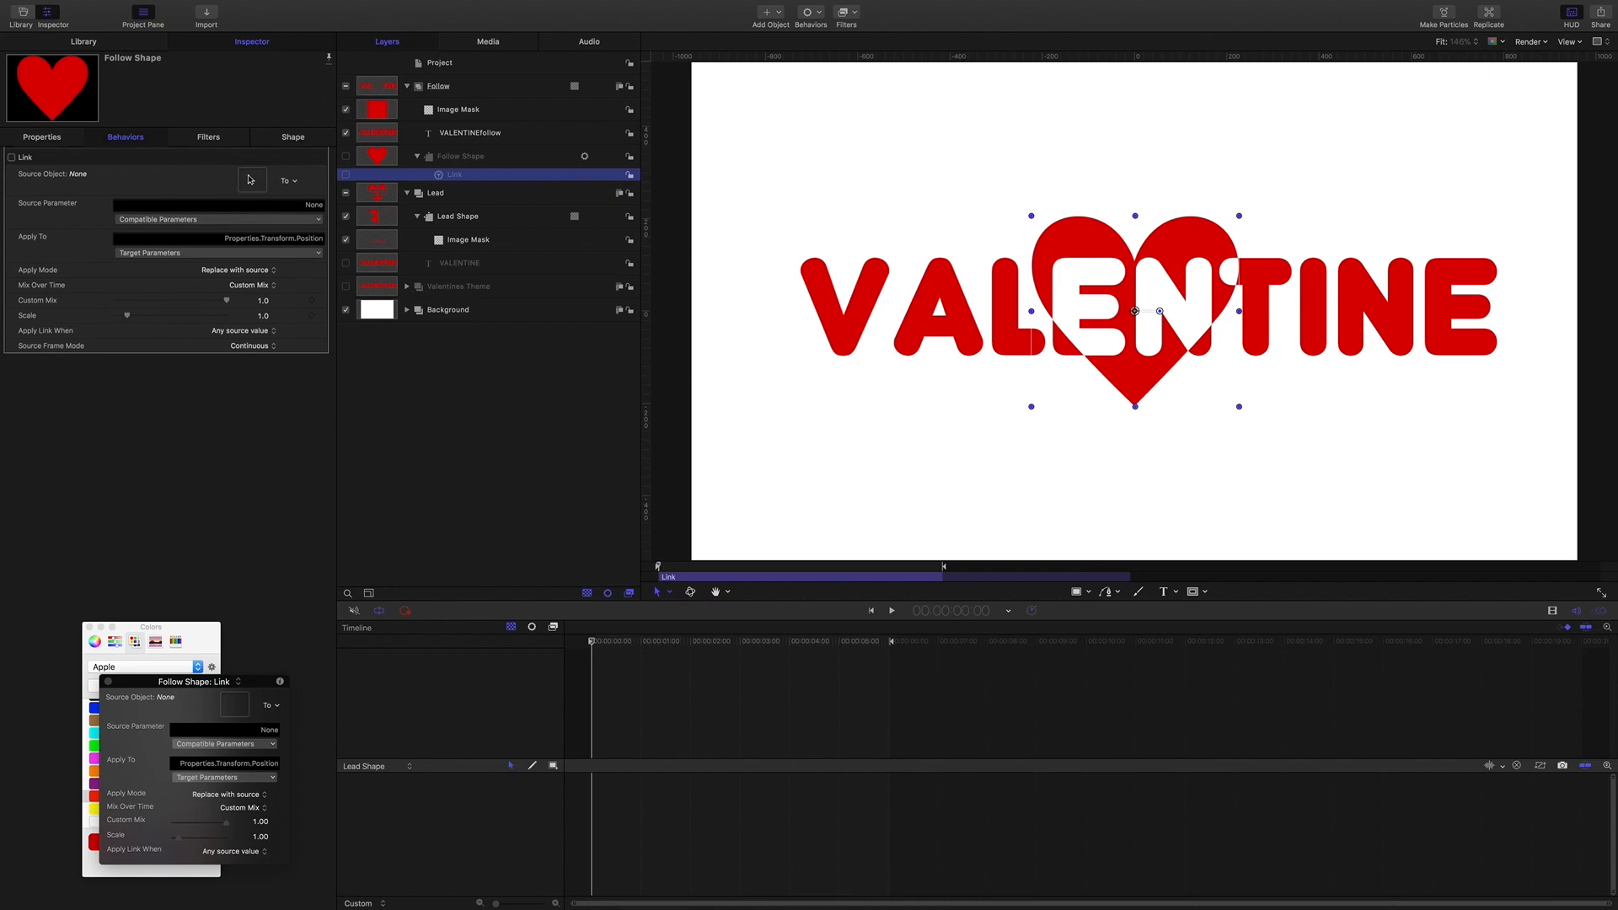
Add a Link parameter behavior to Follow Shape's Z Rotation and set Lead Shape as its source object.
click(459, 159)
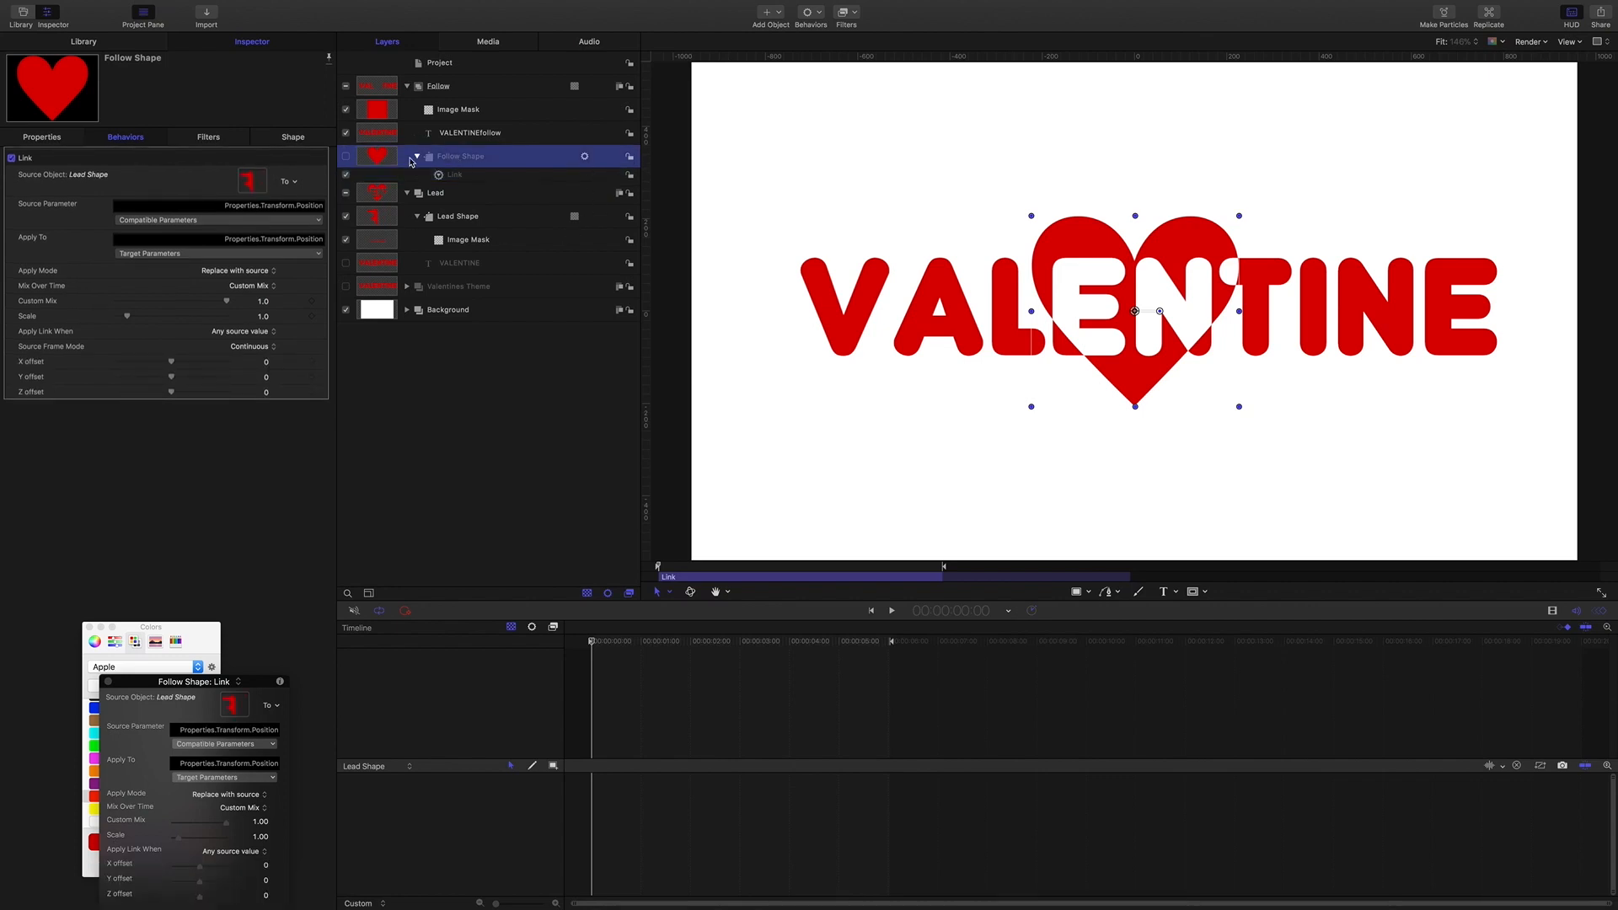
click(44, 135)
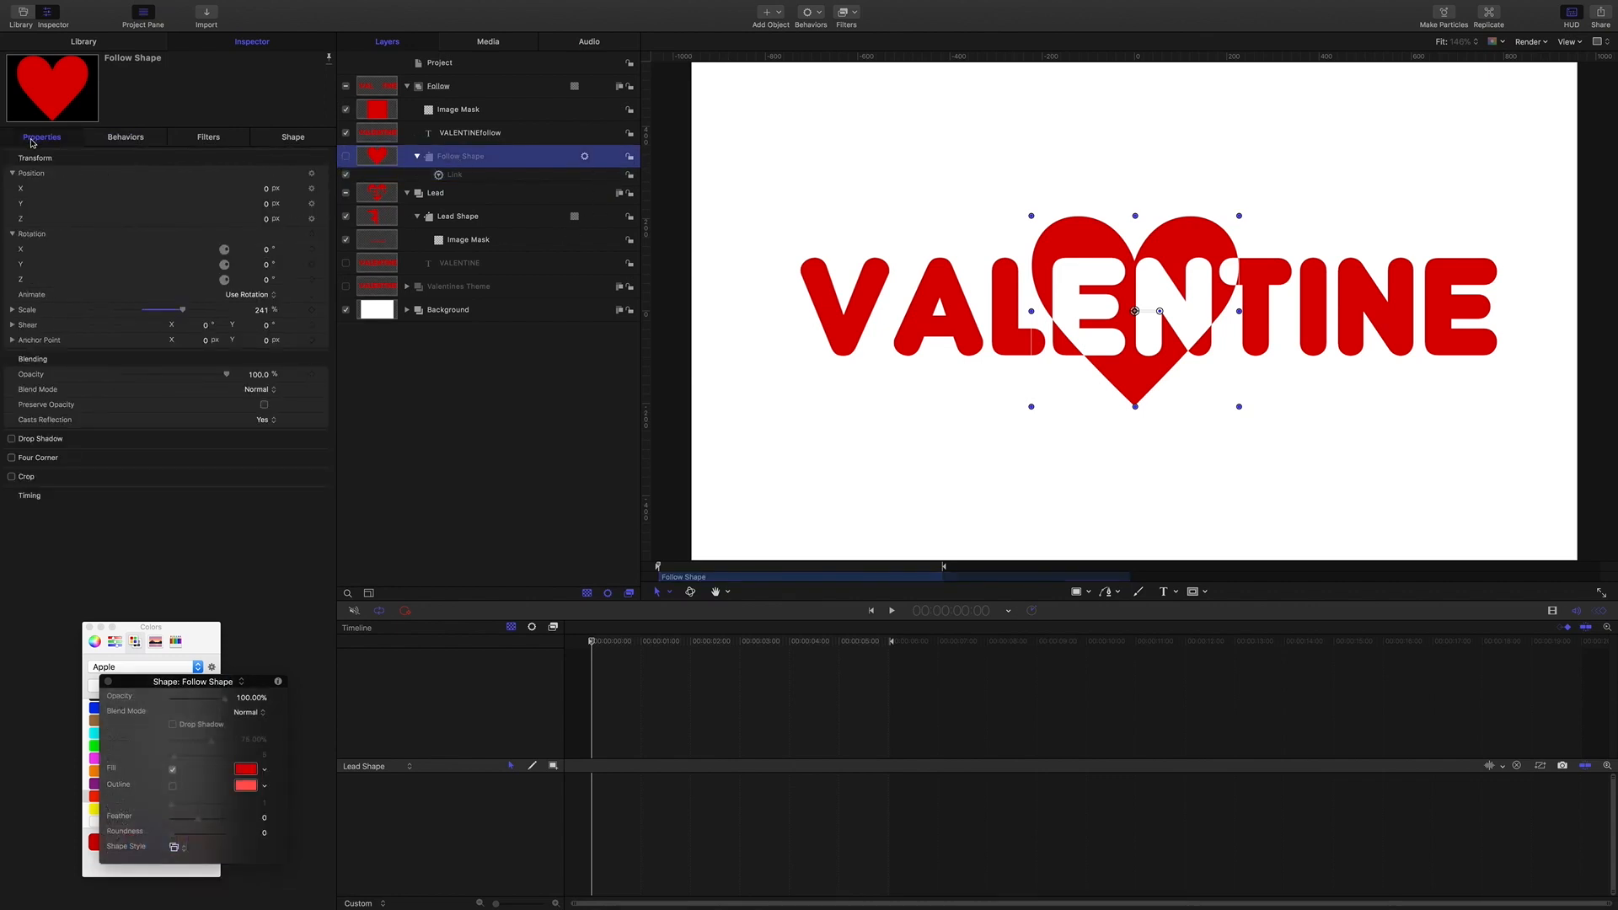
click(325, 236)
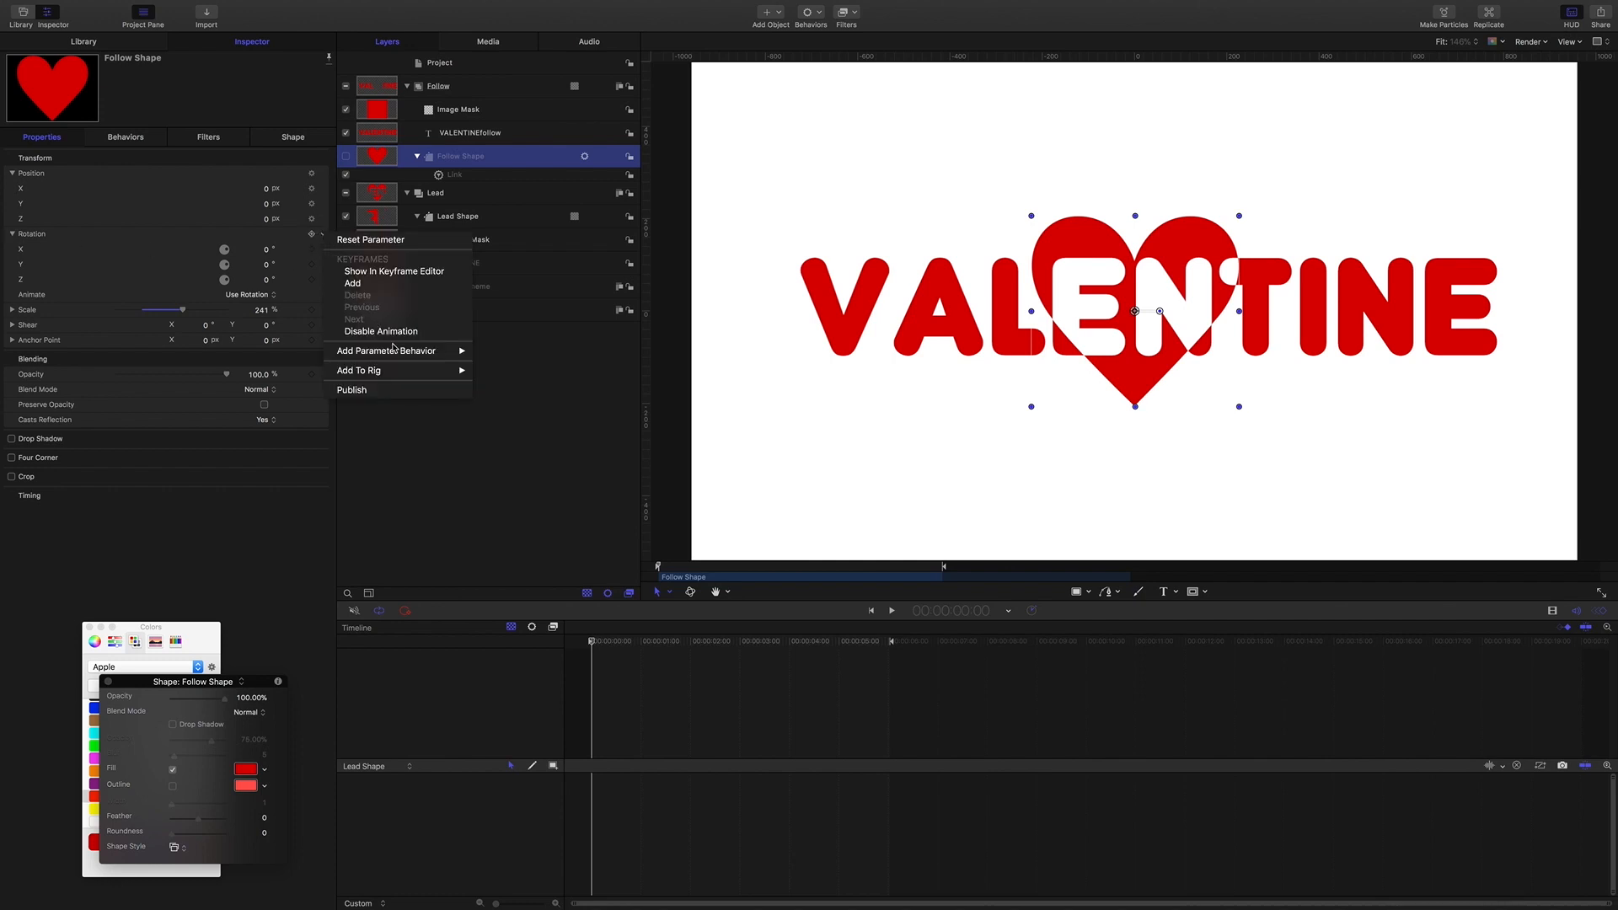
mouse_move(404, 357)
click(191, 170)
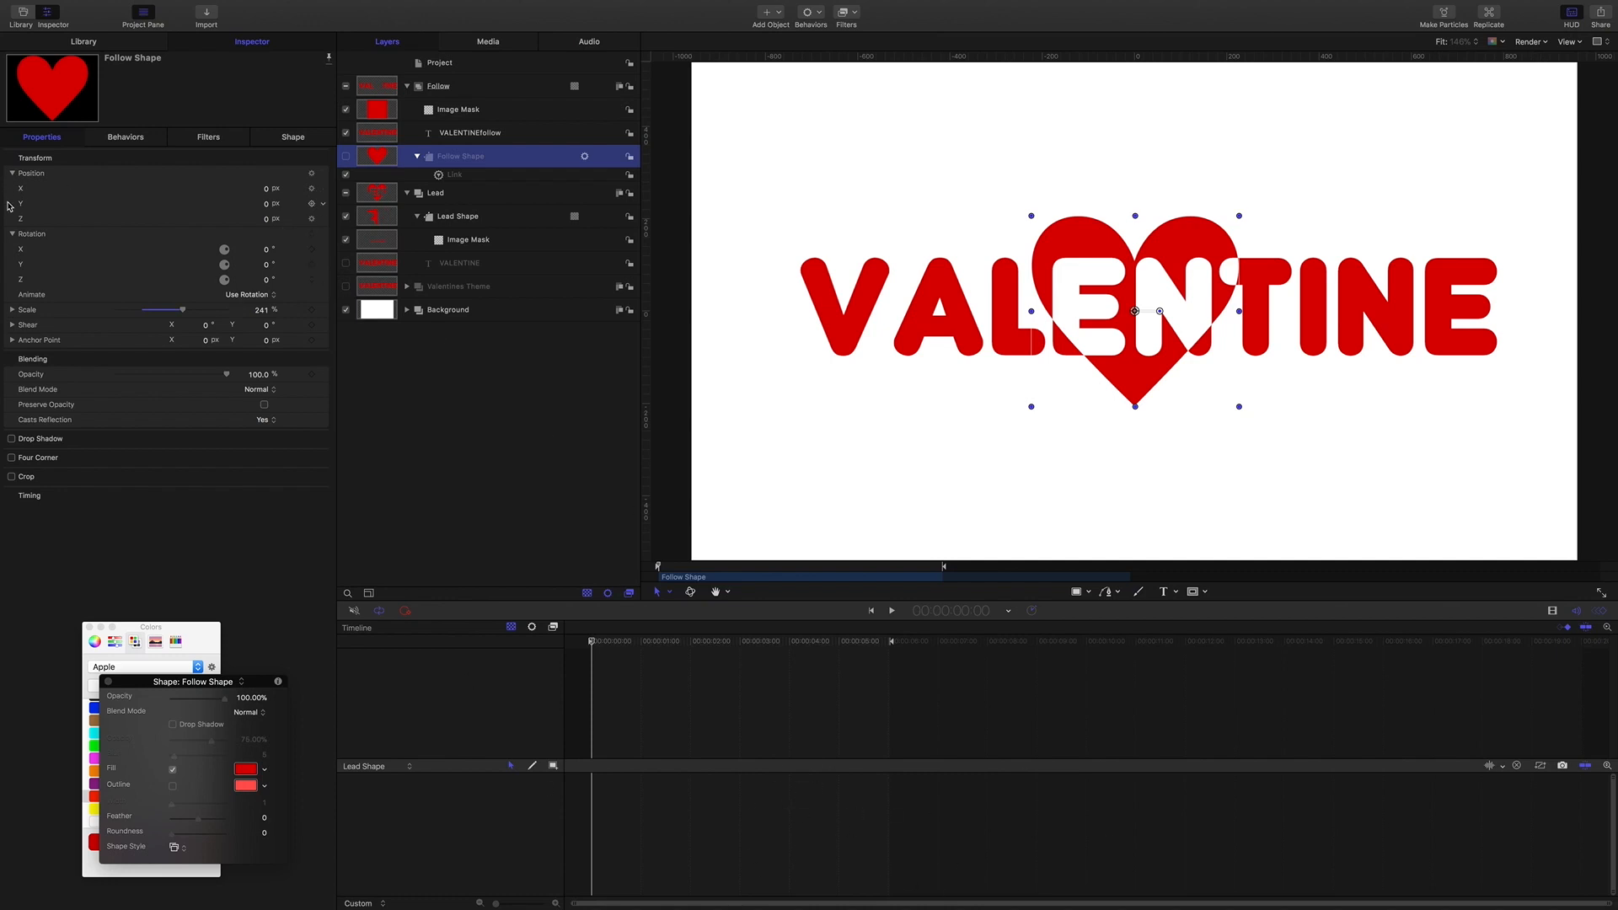
click(325, 281)
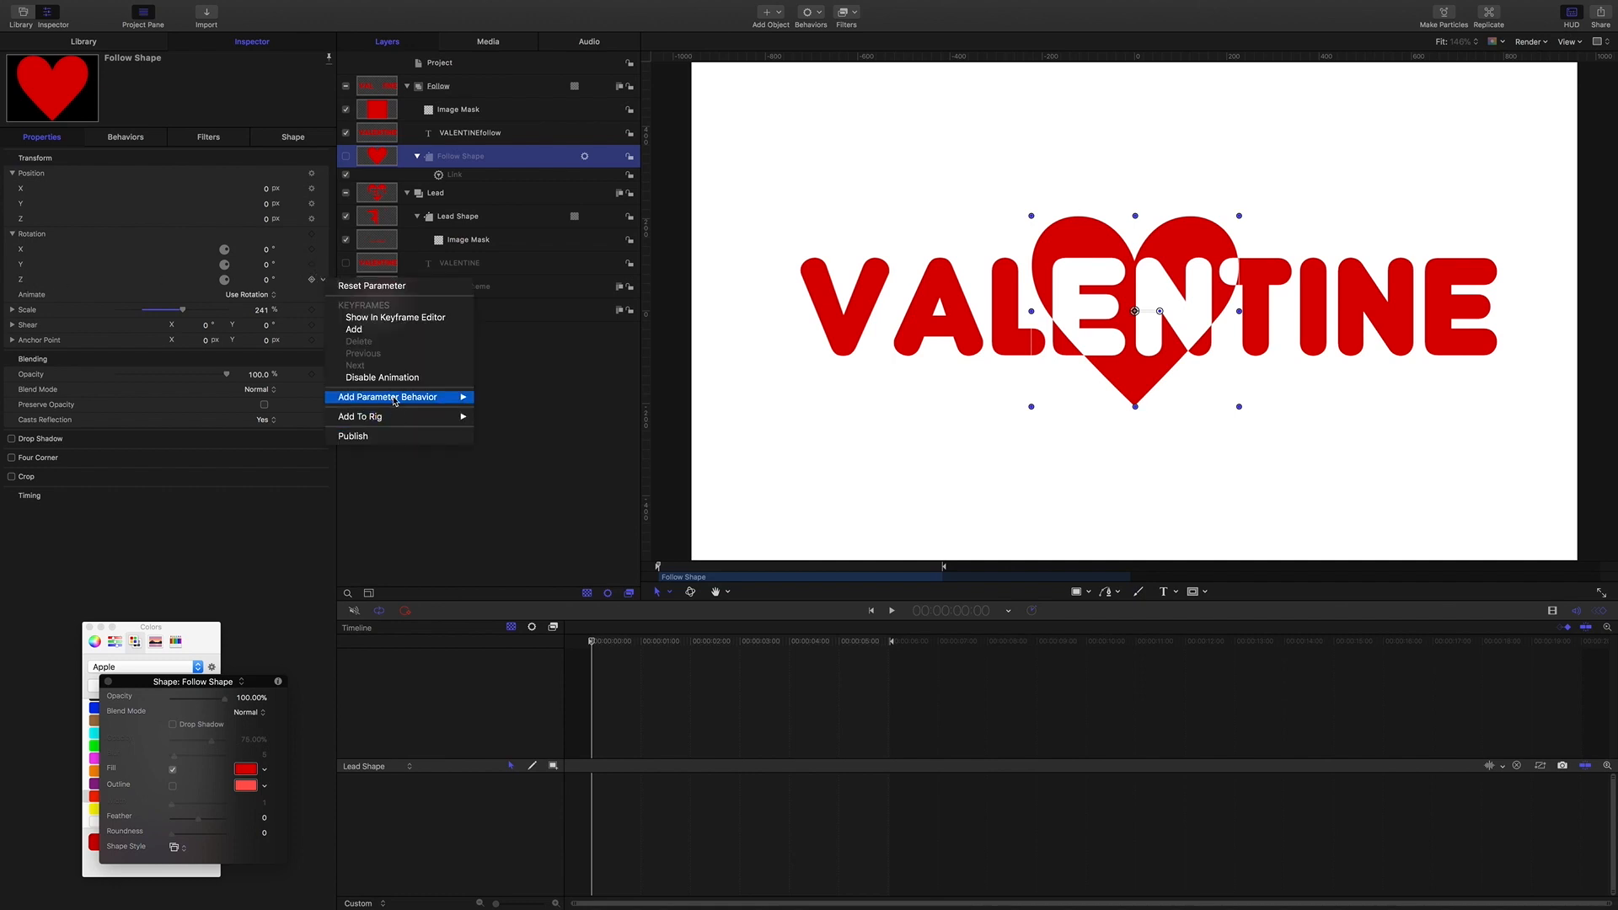
mouse_move(442, 401)
click(497, 447)
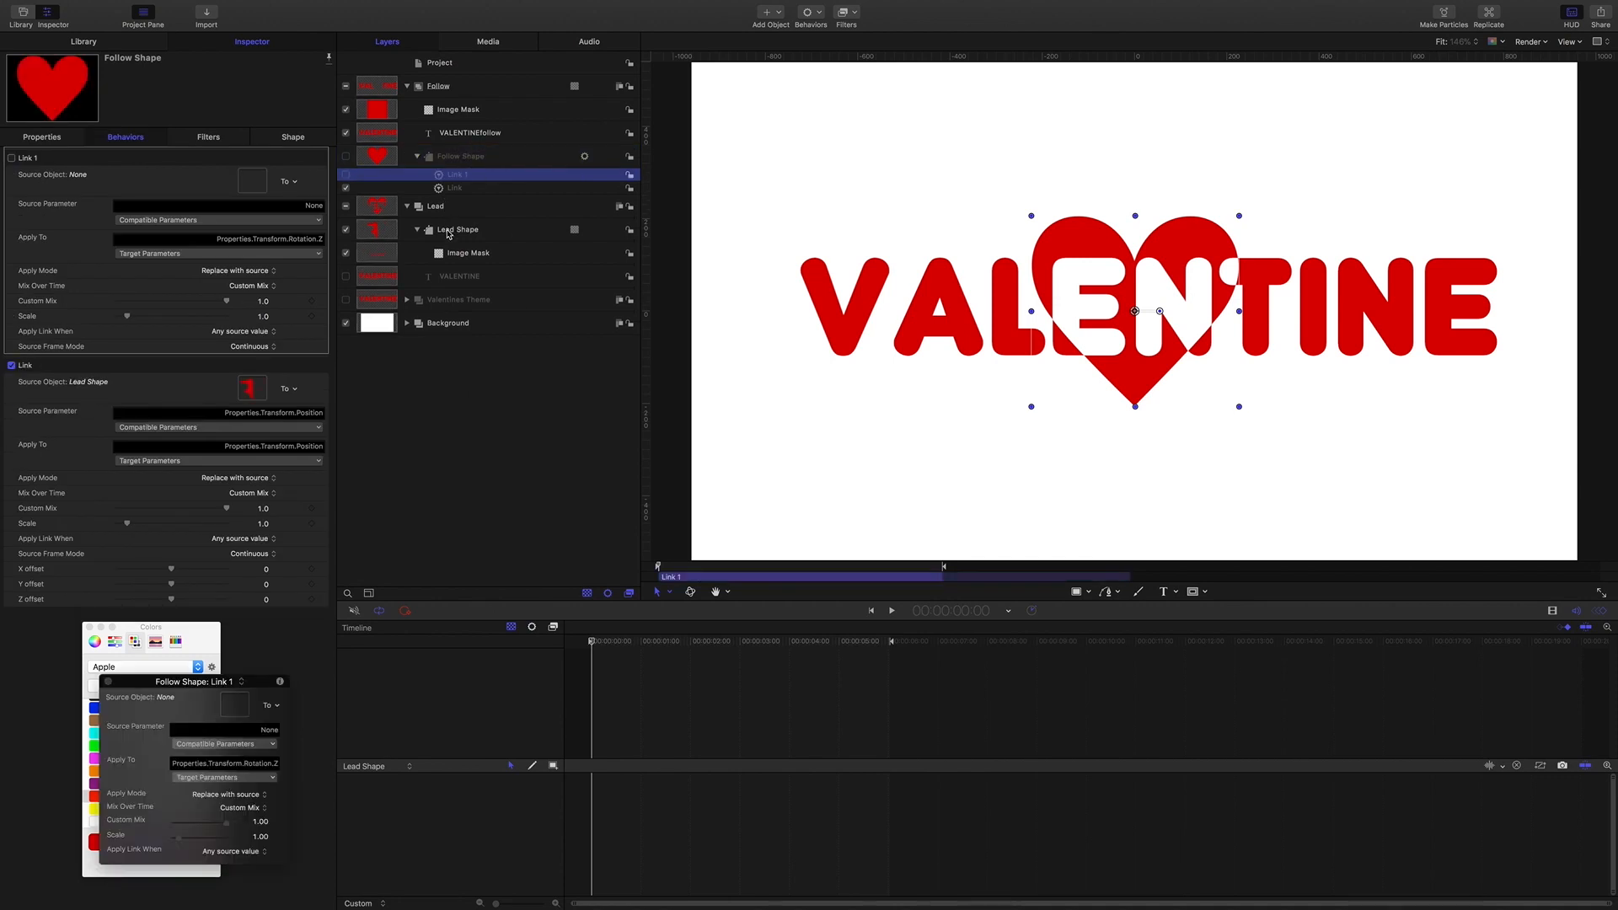
drag(449, 234, 249, 179)
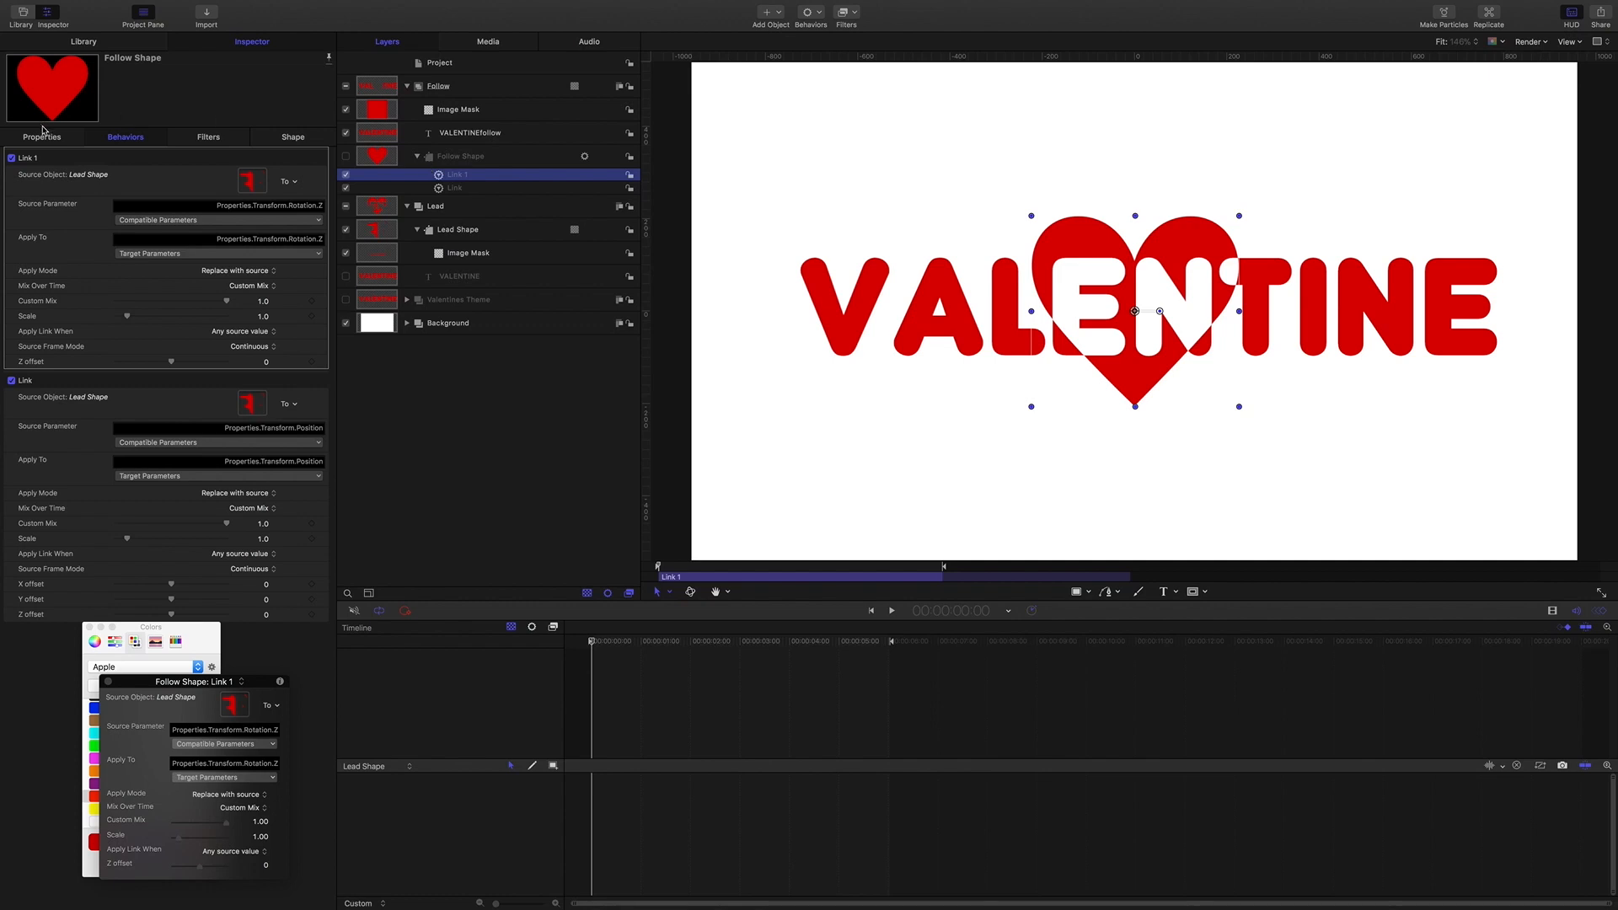
Add a Link parameter behavior to Follow Shape's Scale and set Lead Shape as its source object.
click(474, 160)
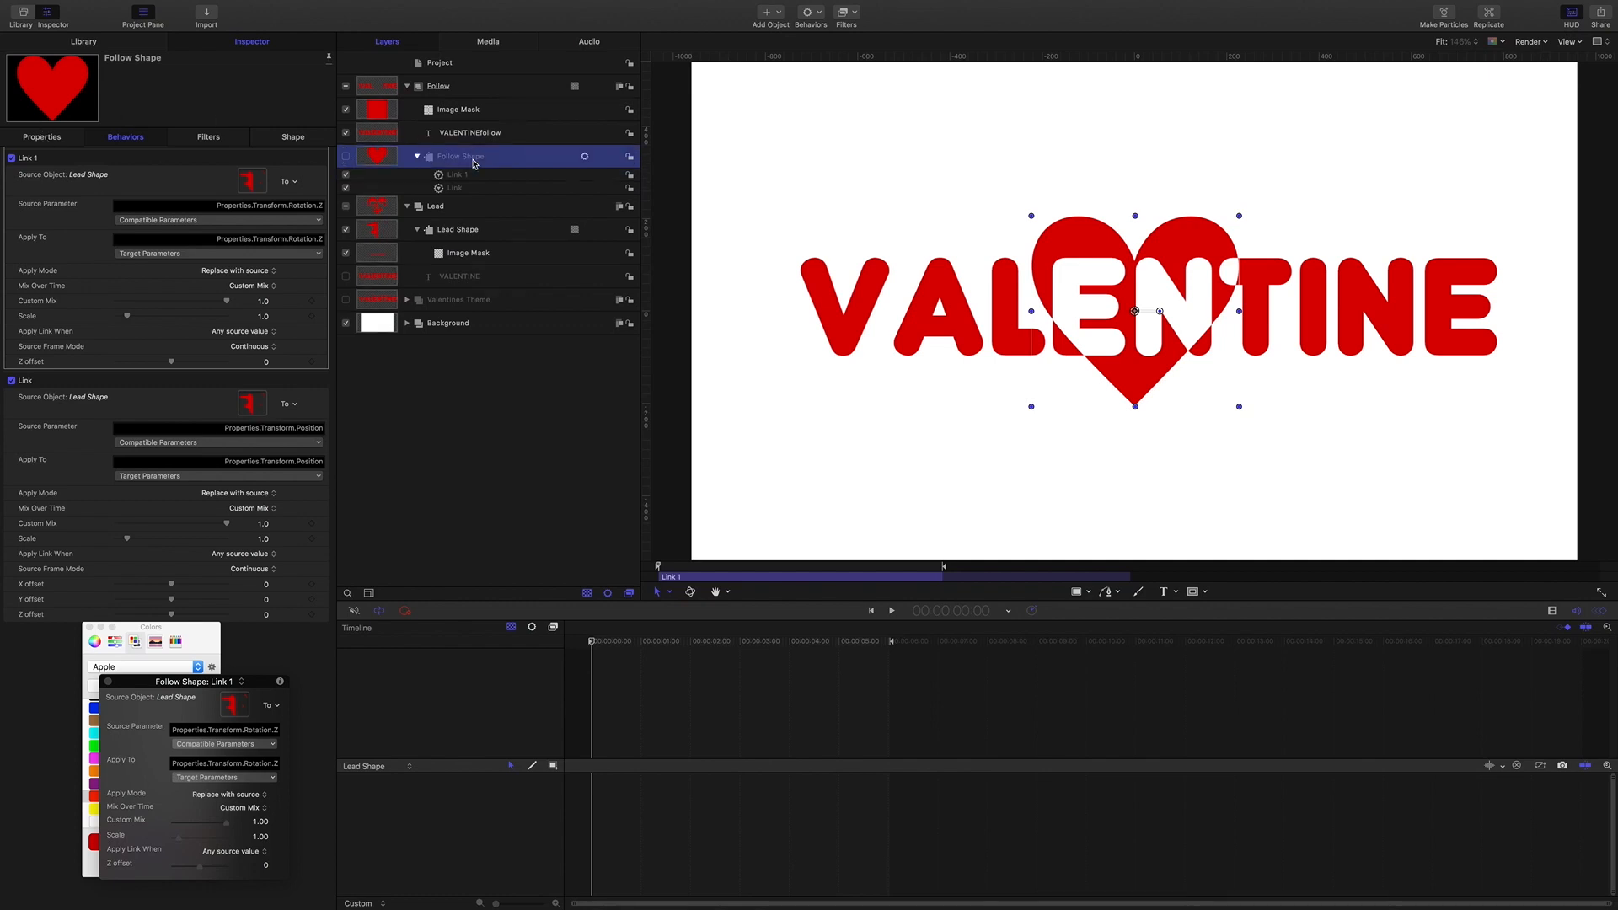
click(52, 139)
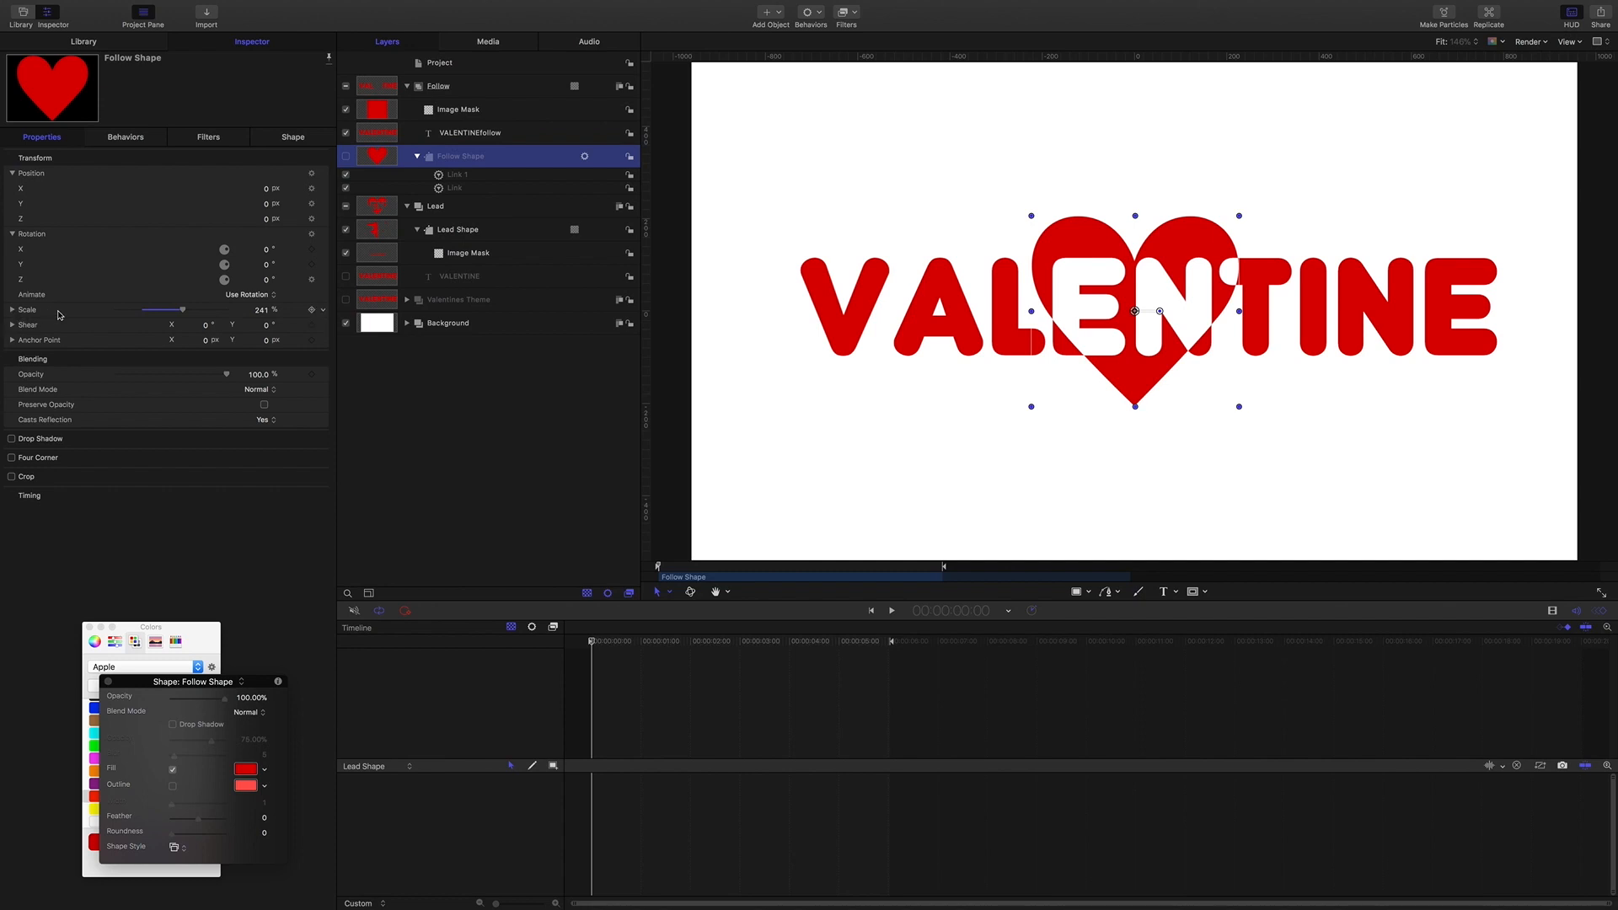
click(325, 314)
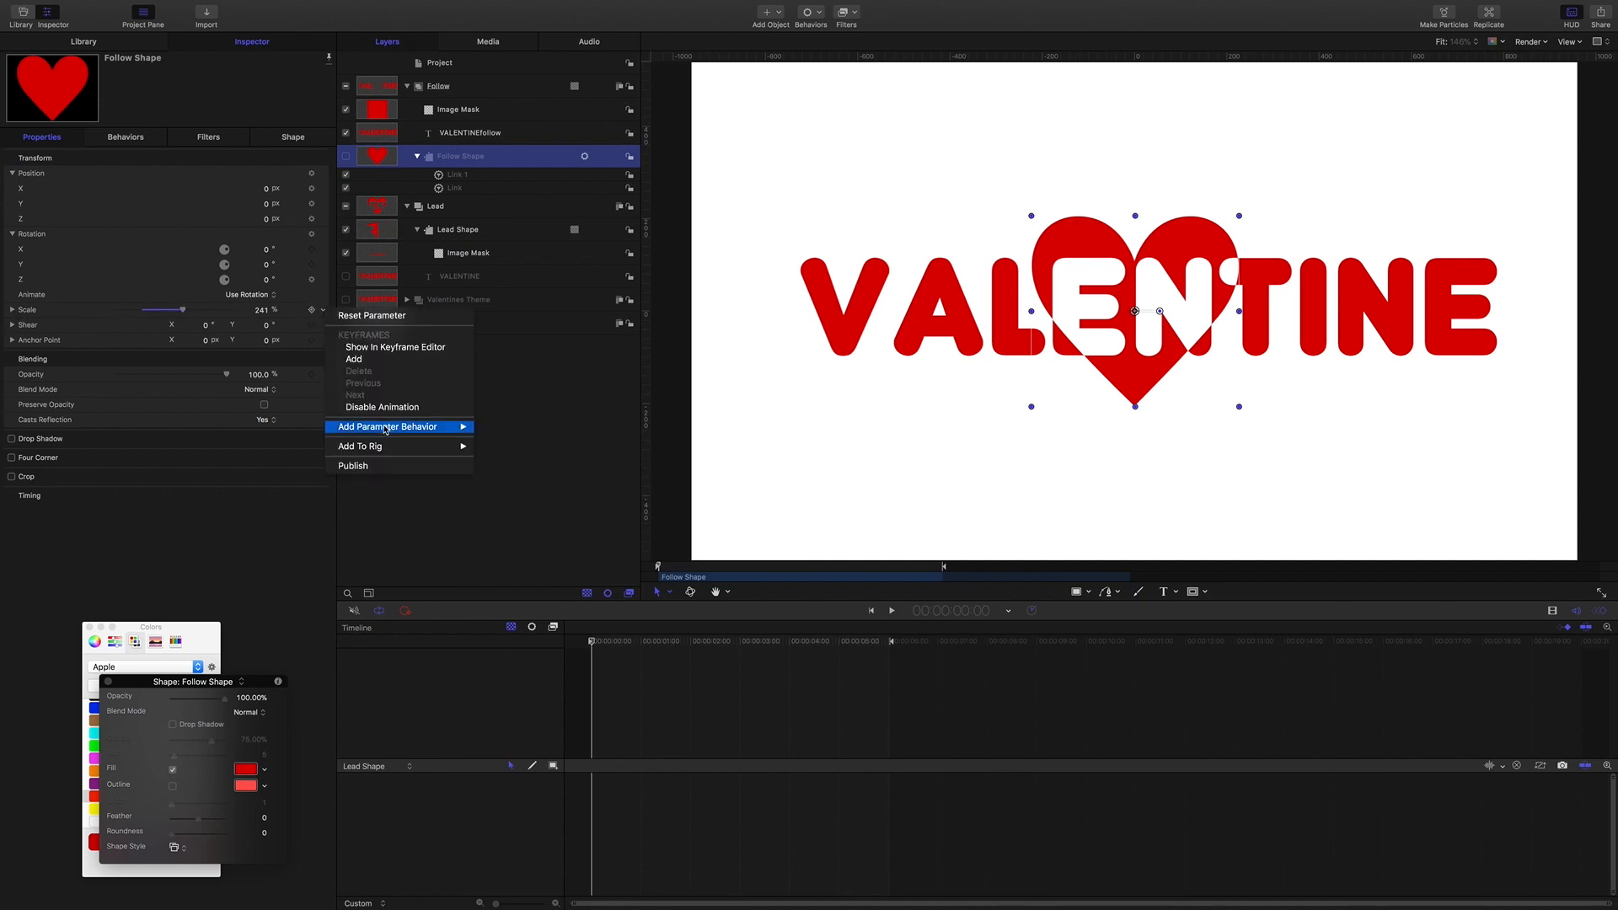
mouse_move(422, 427)
click(513, 477)
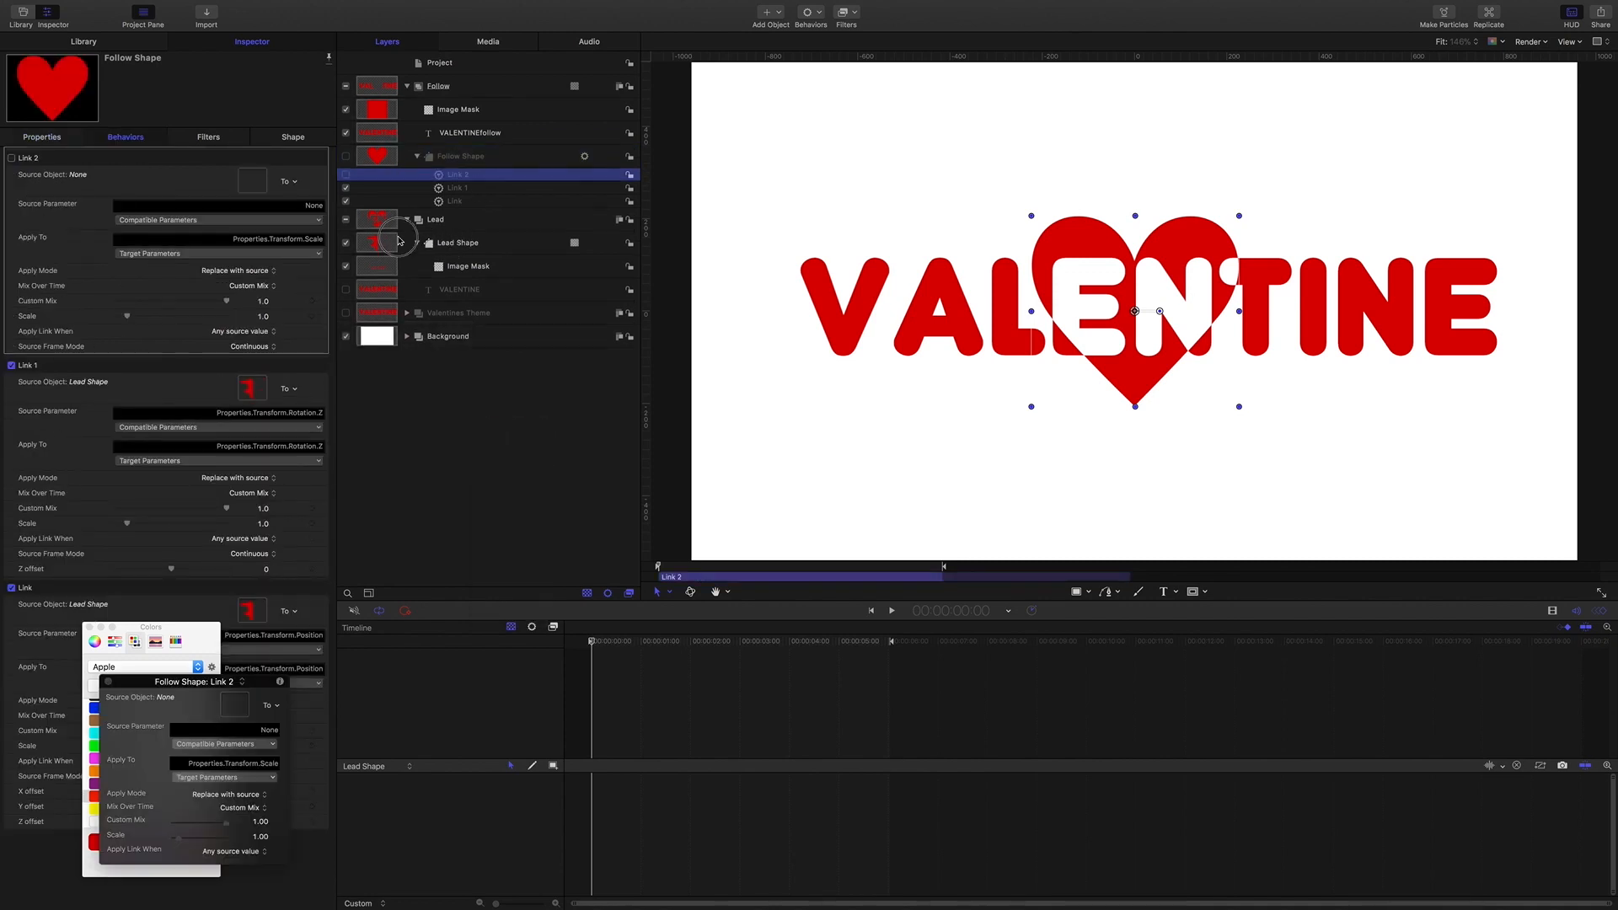
drag(248, 179, 249, 178)
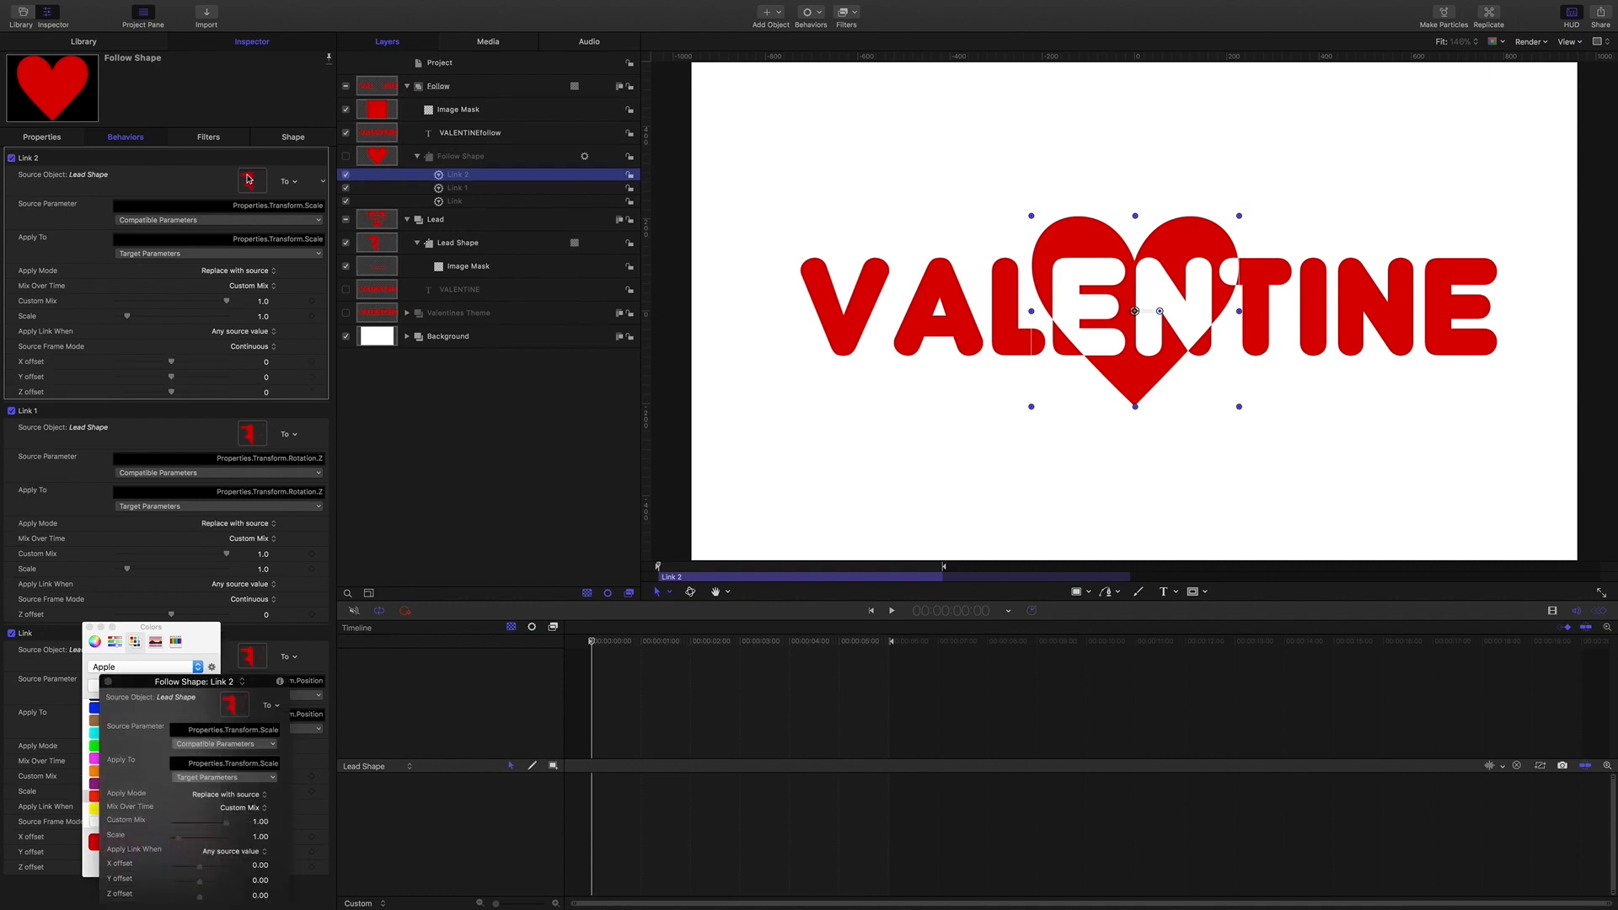
Move Lead Shape off the canvas, past the V side of the text, to about X -1223 px and Y -12 px.
click(460, 245)
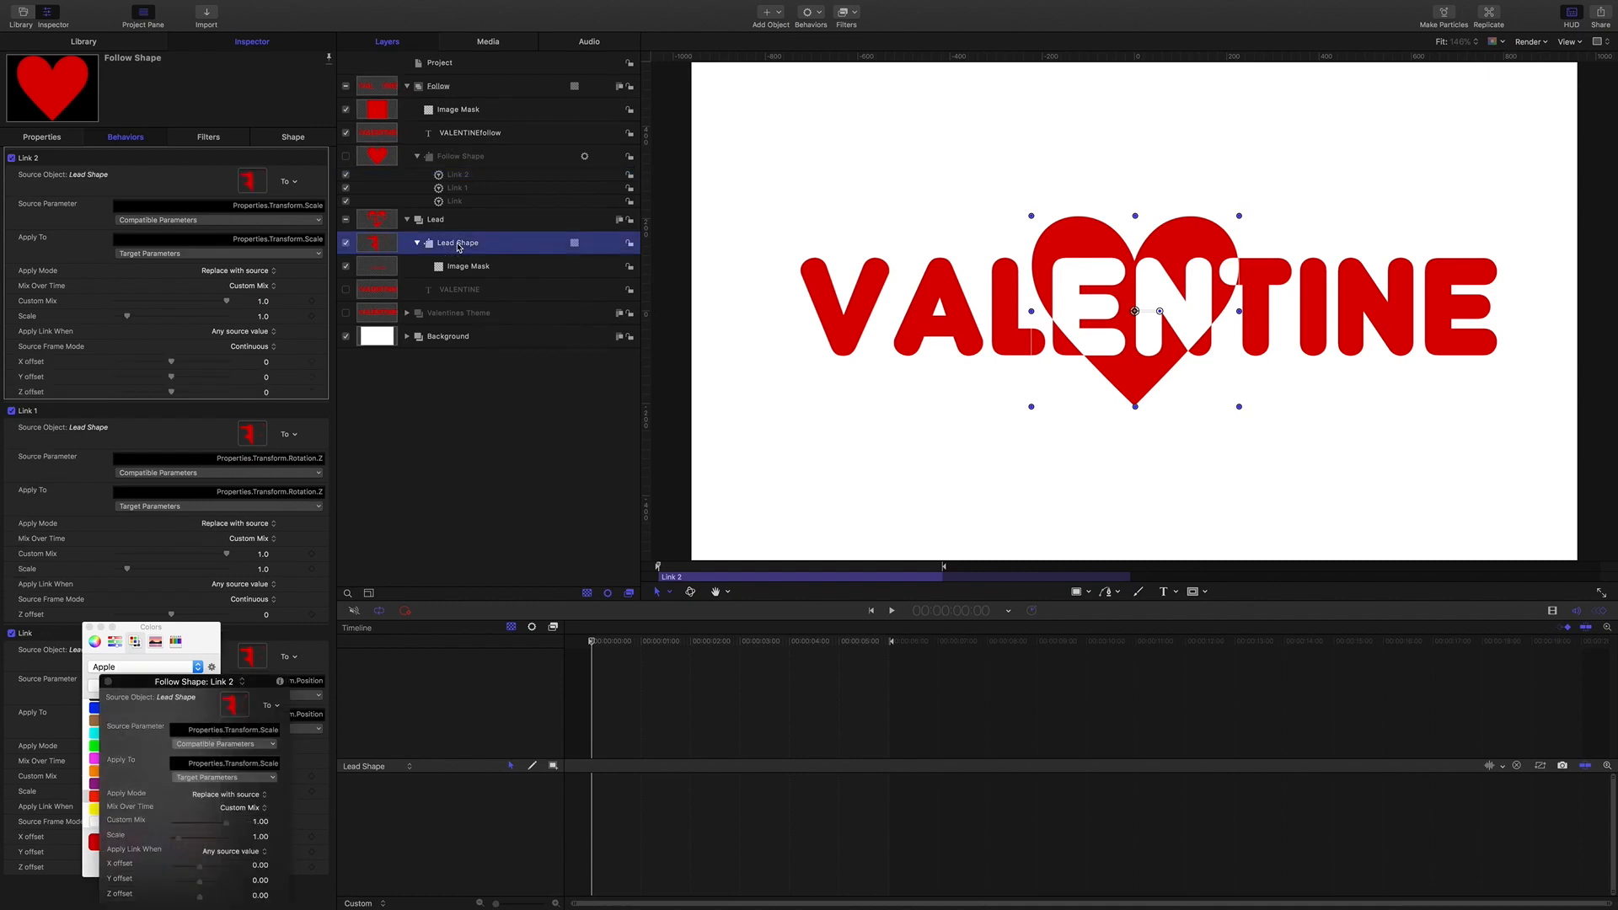
mouse_move(1170, 305)
mouse_down()
mouse_move(1088, 273)
mouse_move(1276, 328)
mouse_move(958, 316)
mouse_move(1357, 316)
mouse_move(1306, 287)
mouse_move(1096, 316)
mouse_move(1285, 357)
mouse_move(1349, 324)
mouse_move(1152, 314)
mouse_up()
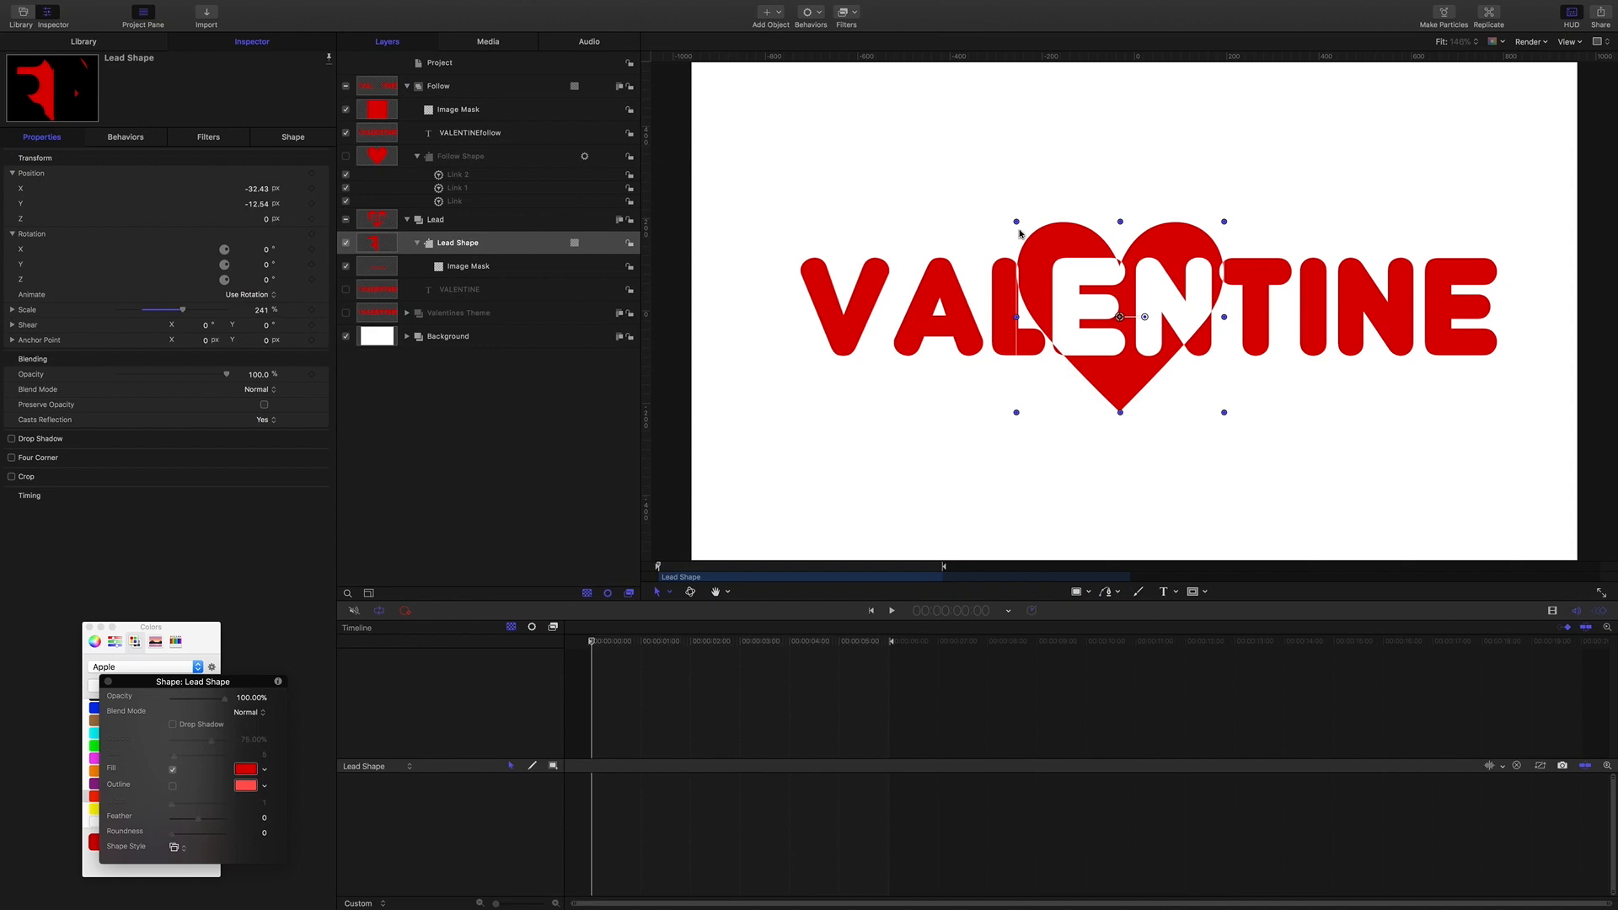
click(1569, 41)
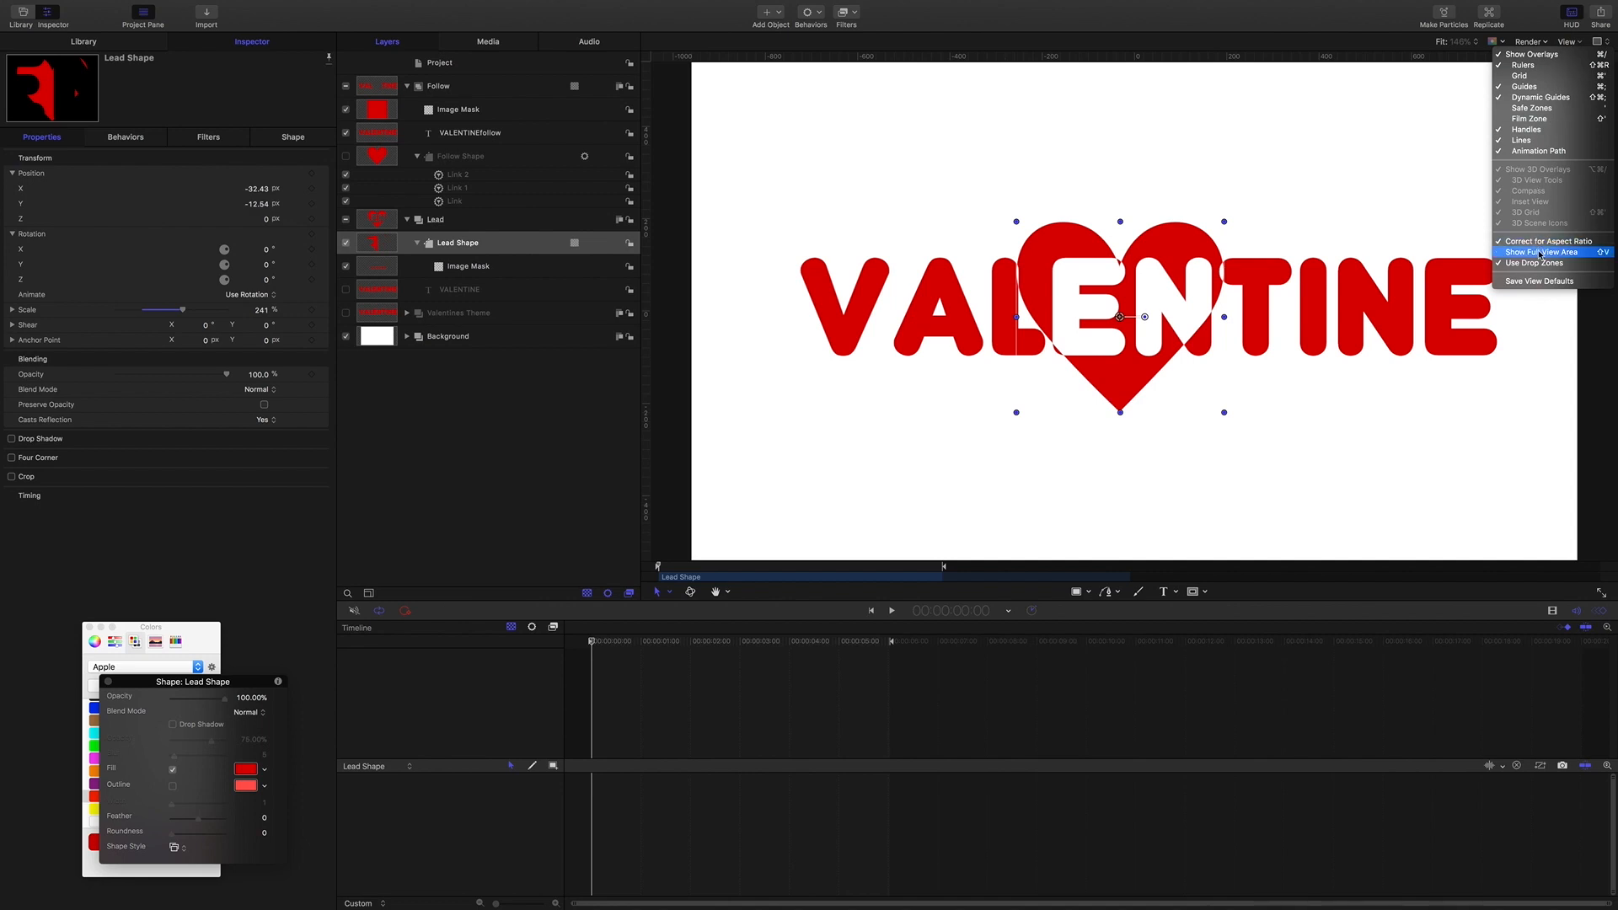
click(1485, 214)
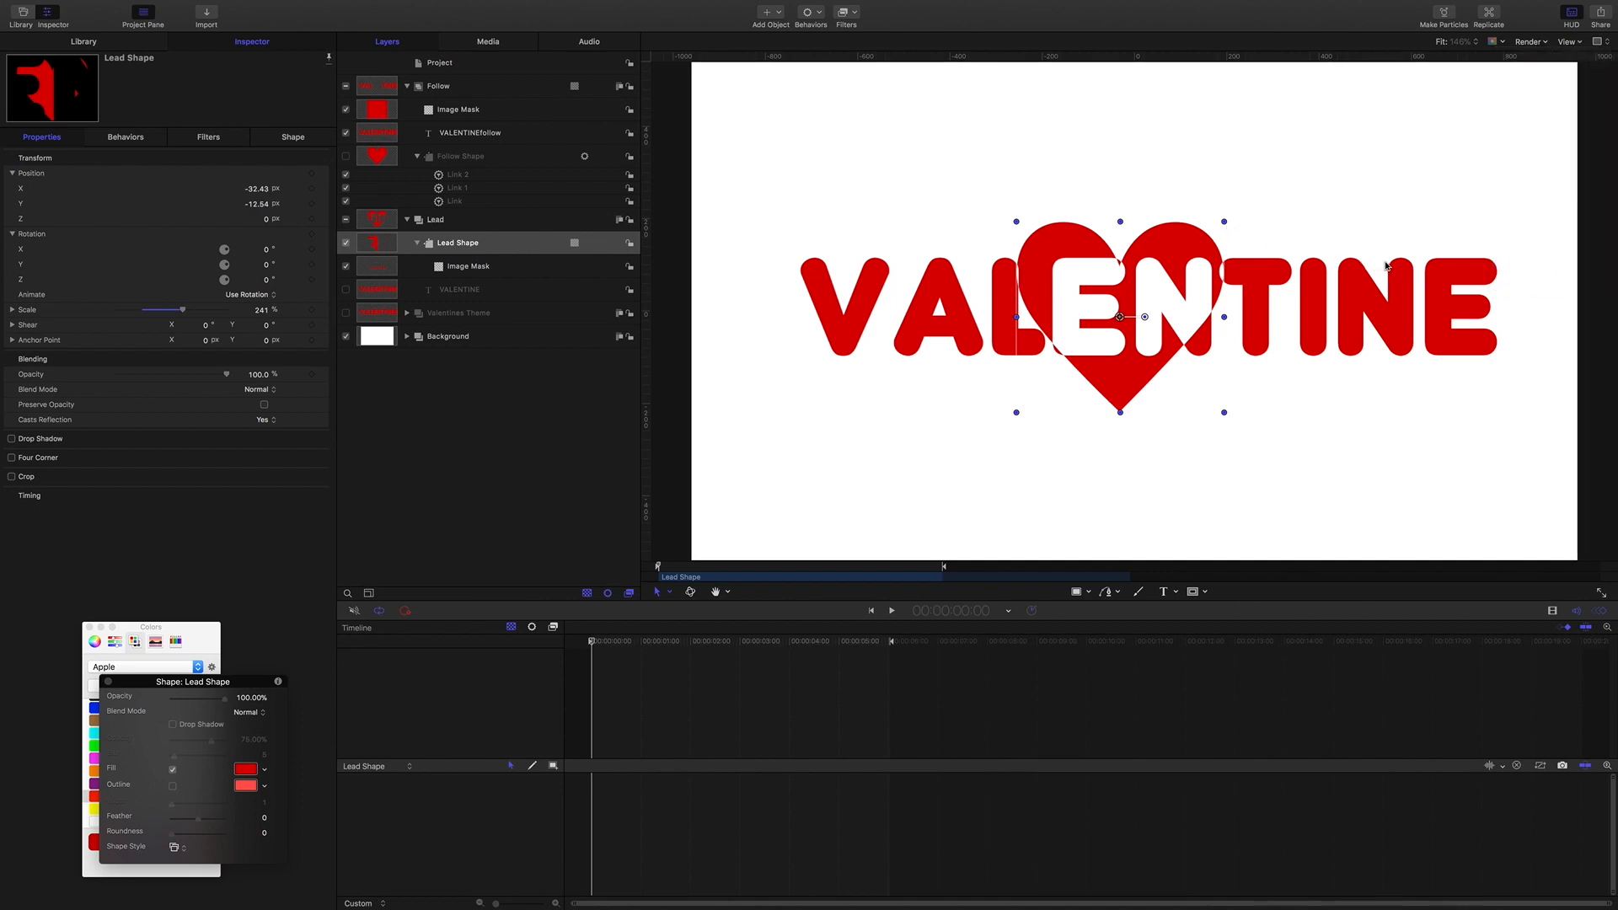
scroll(1399, 233, down, 3)
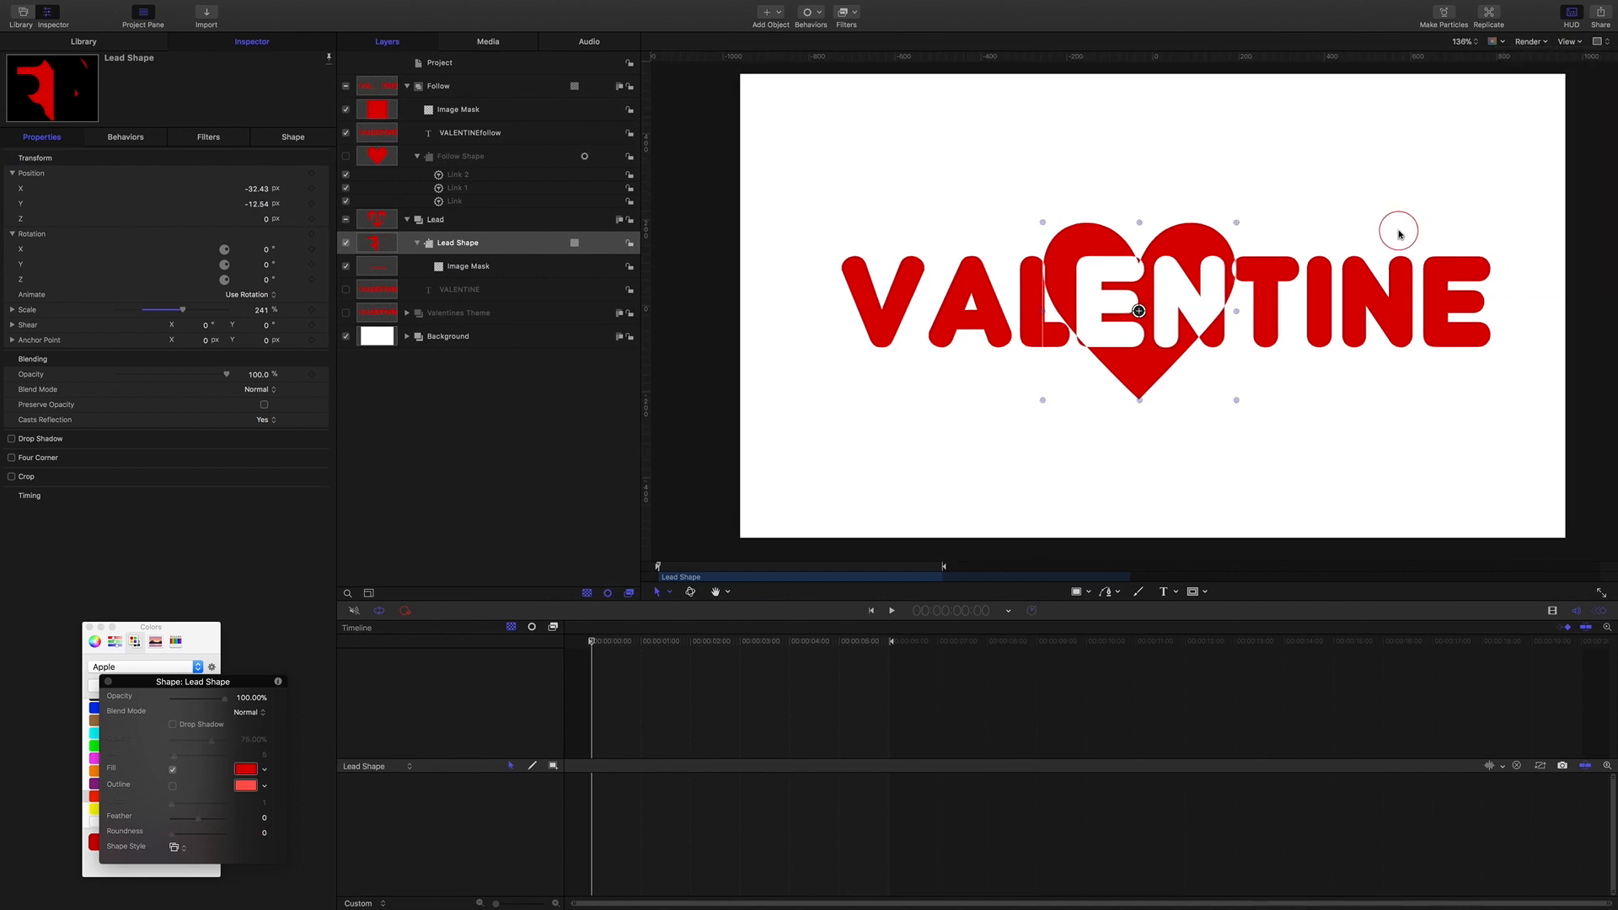
scroll(1382, 236, down, 3)
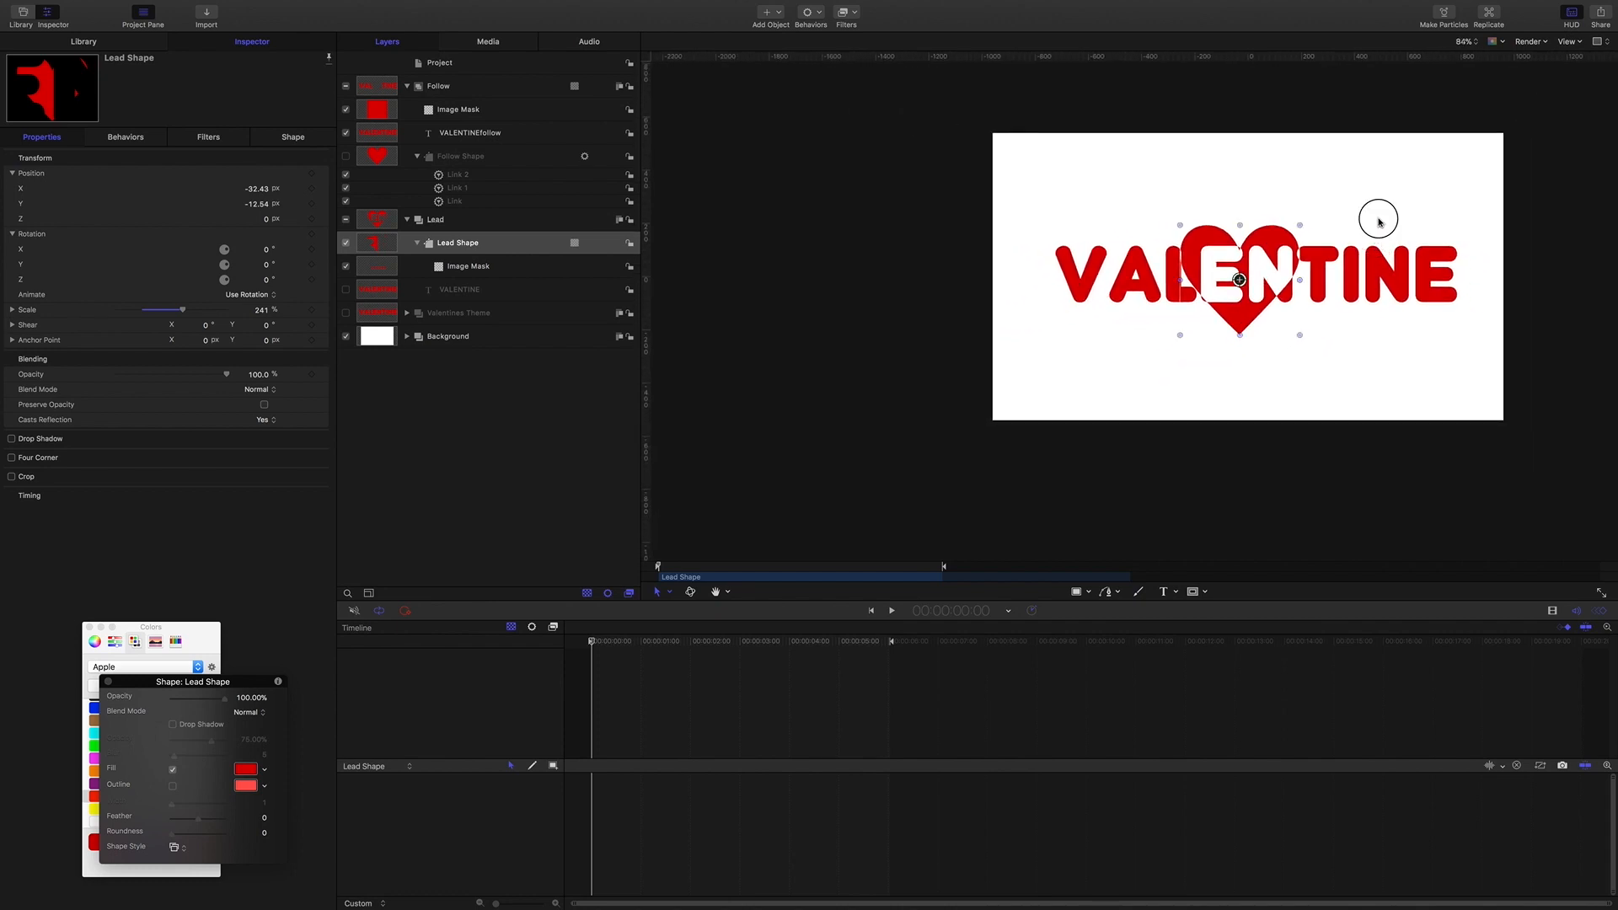
scroll(1377, 219, right, 2)
drag(1324, 228, 1321, 233)
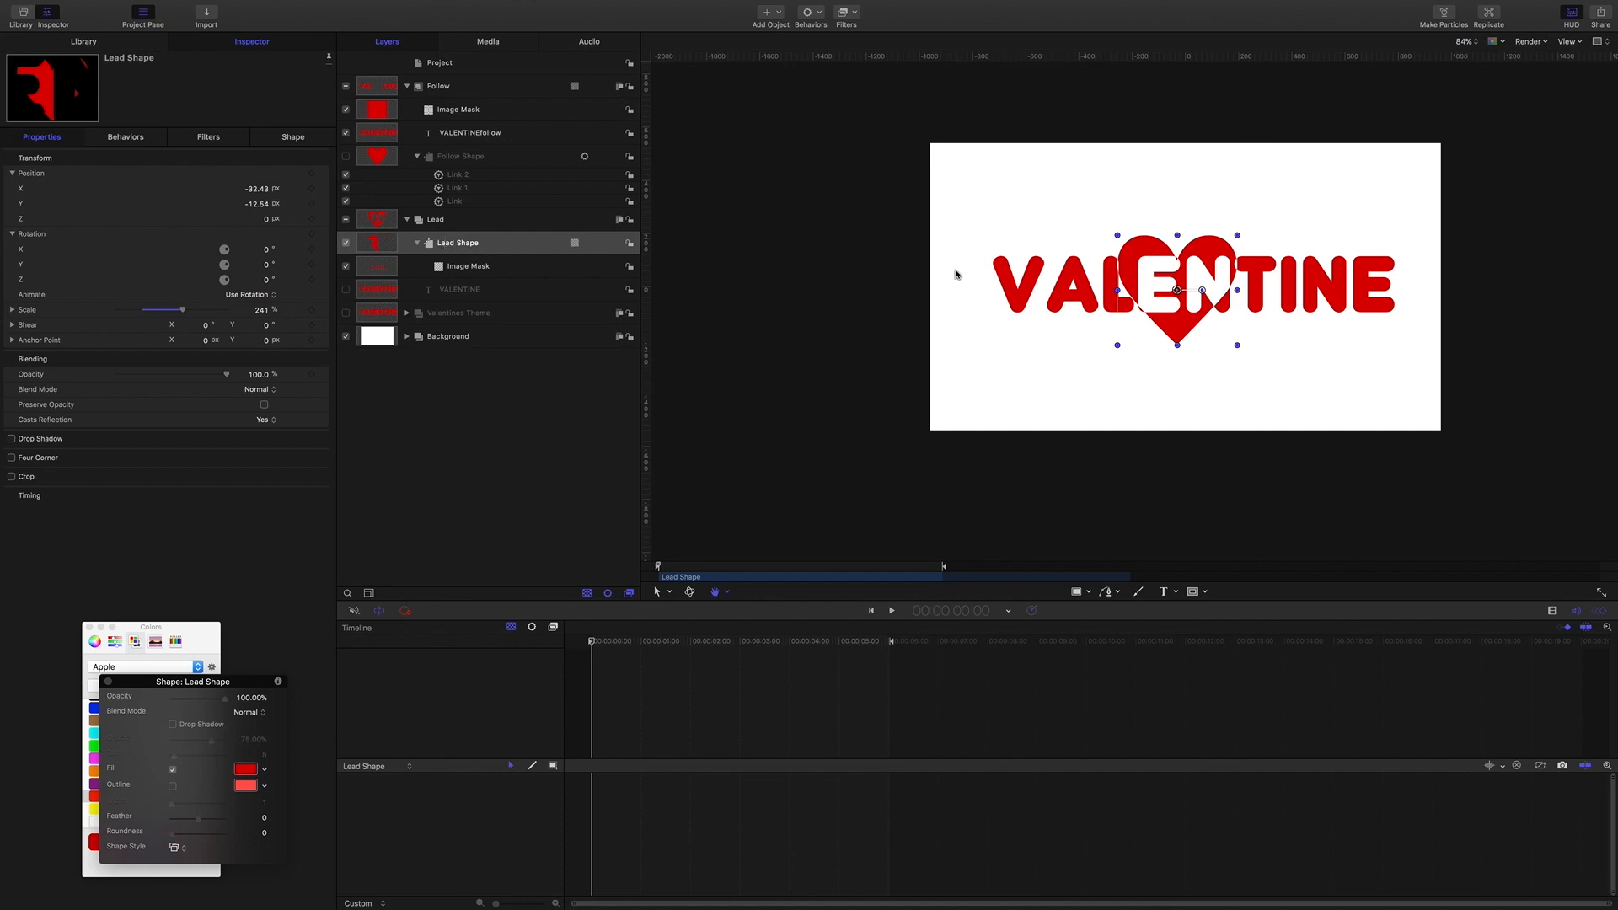
drag(1203, 271, 879, 270)
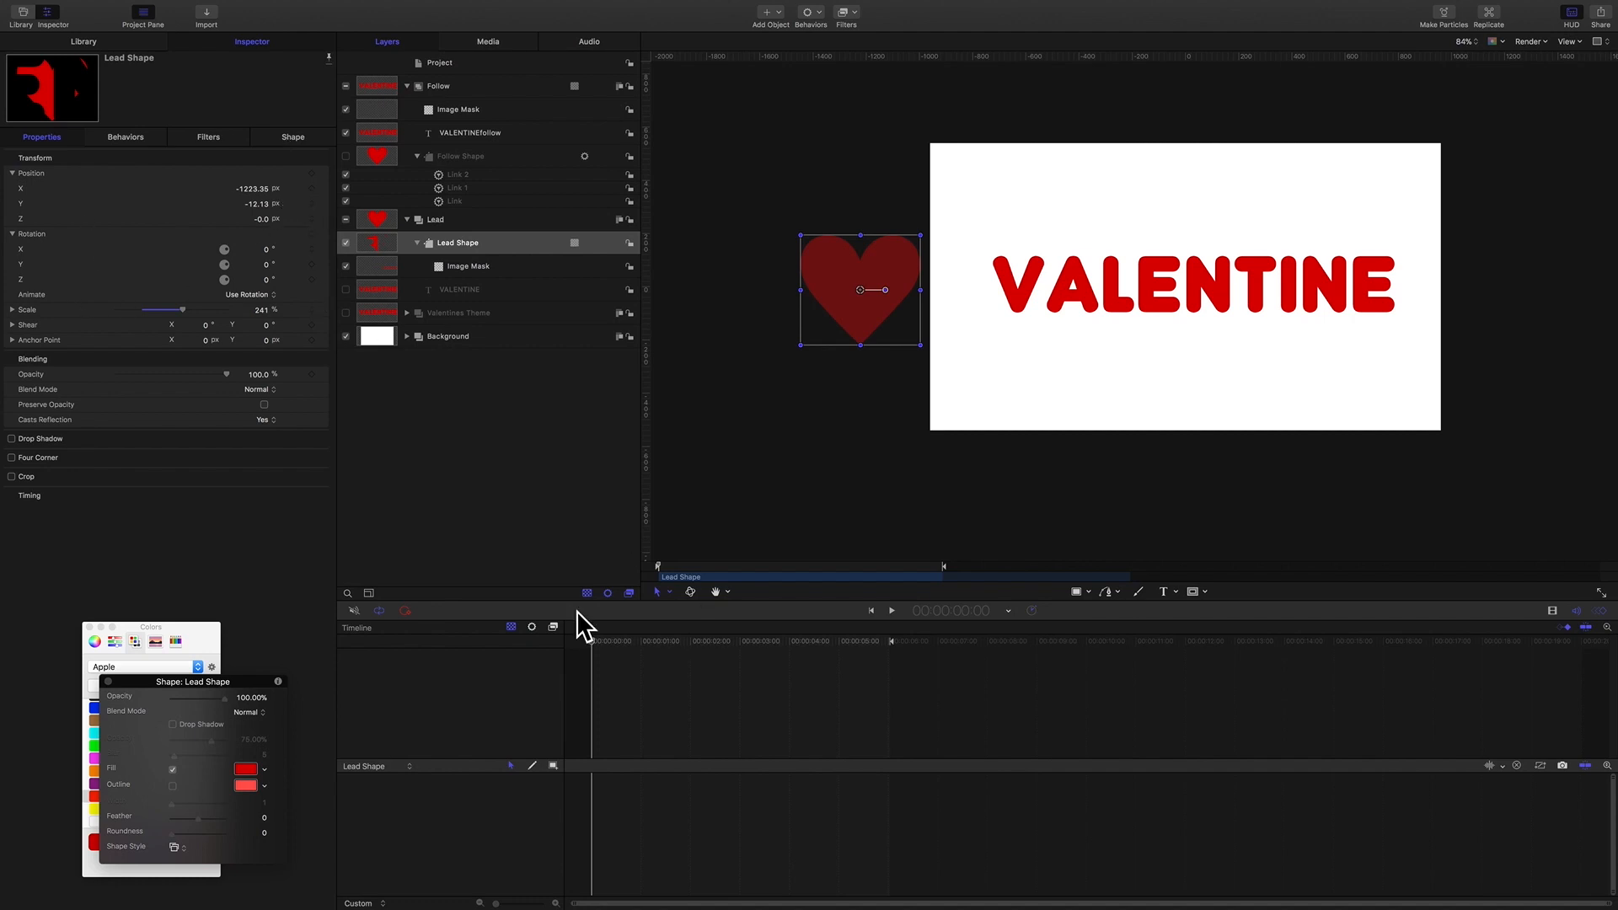
Keyframe Lead Shape's Position, Z Rotation and Scale at the start, with X about -1103 px, rotation about 39° and scale about 131%.
click(311, 173)
click(311, 279)
click(310, 309)
drag(264, 314, 173, 314)
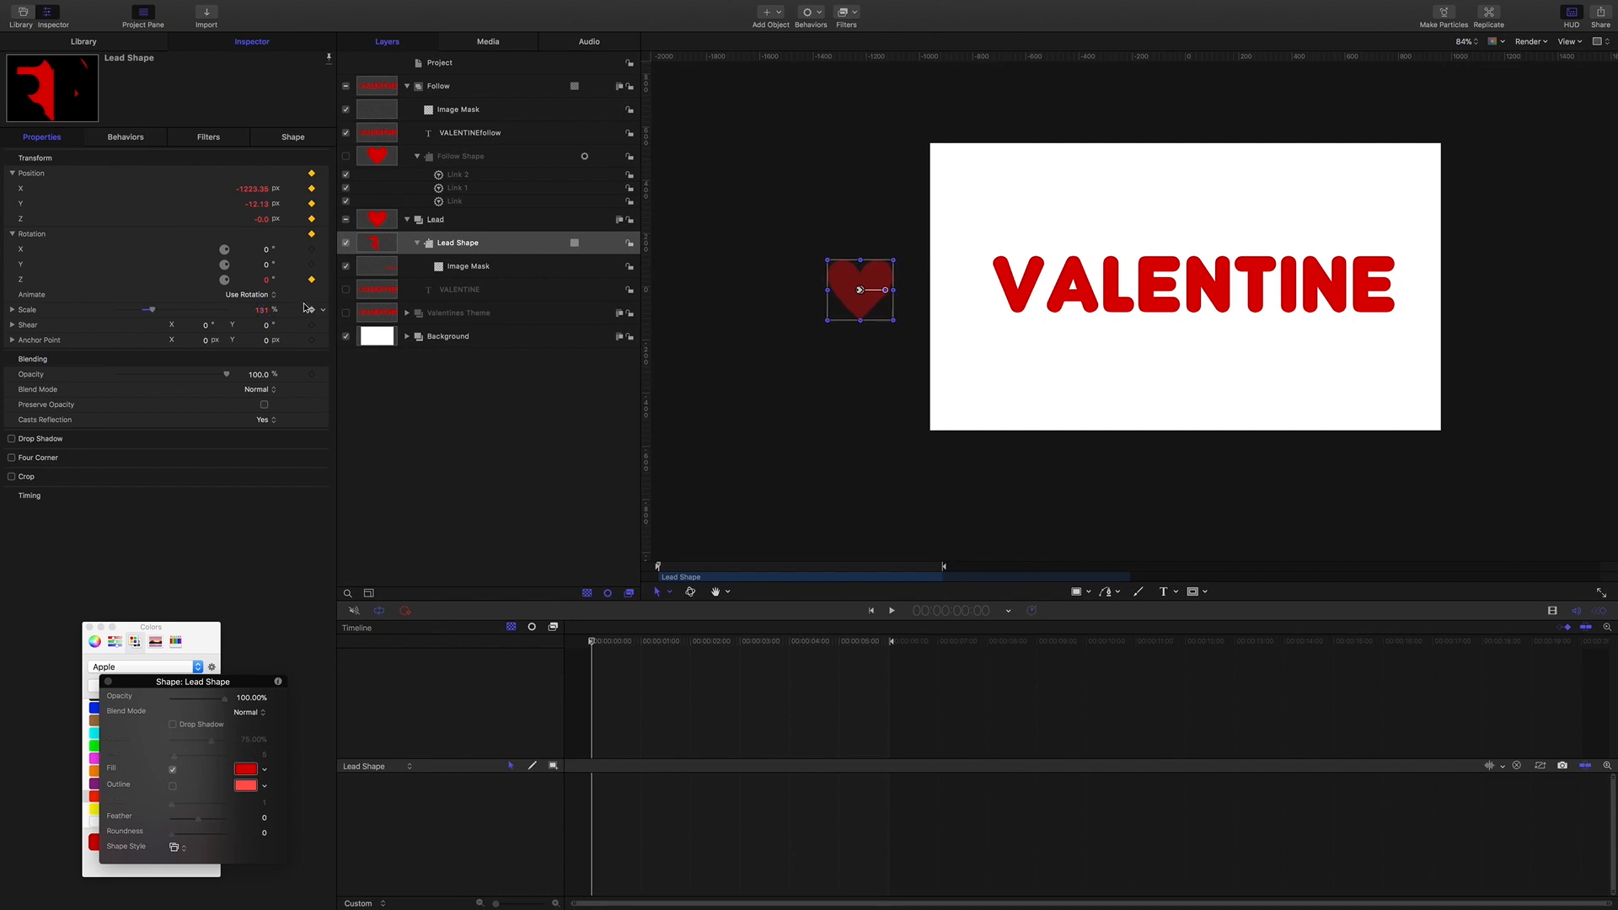
drag(250, 189, 261, 188)
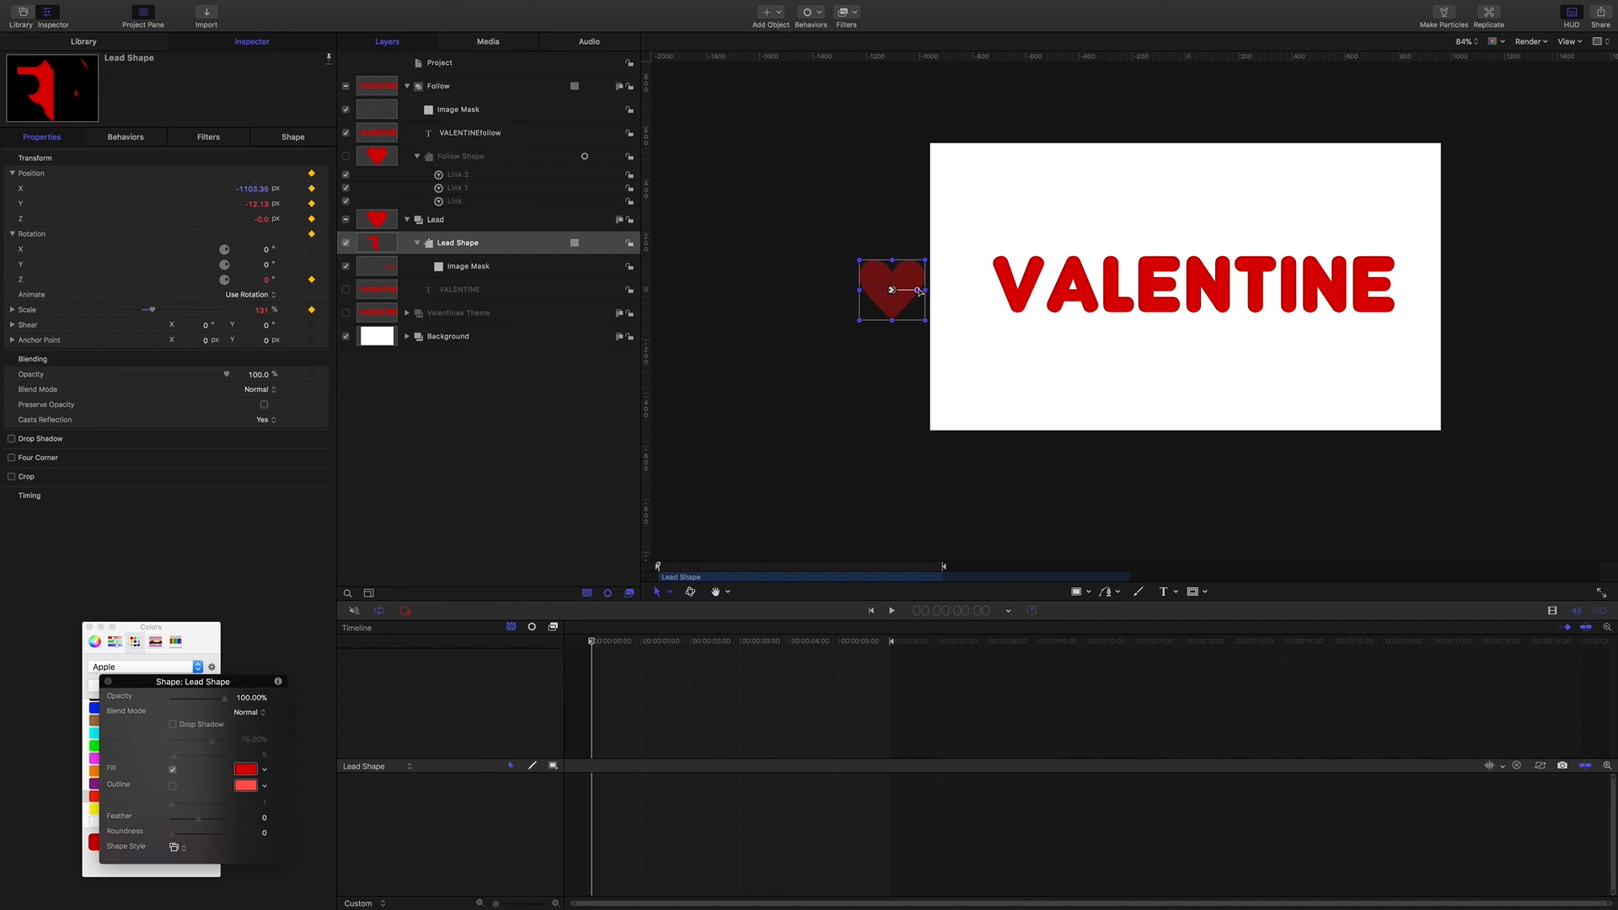
drag(918, 290, 917, 270)
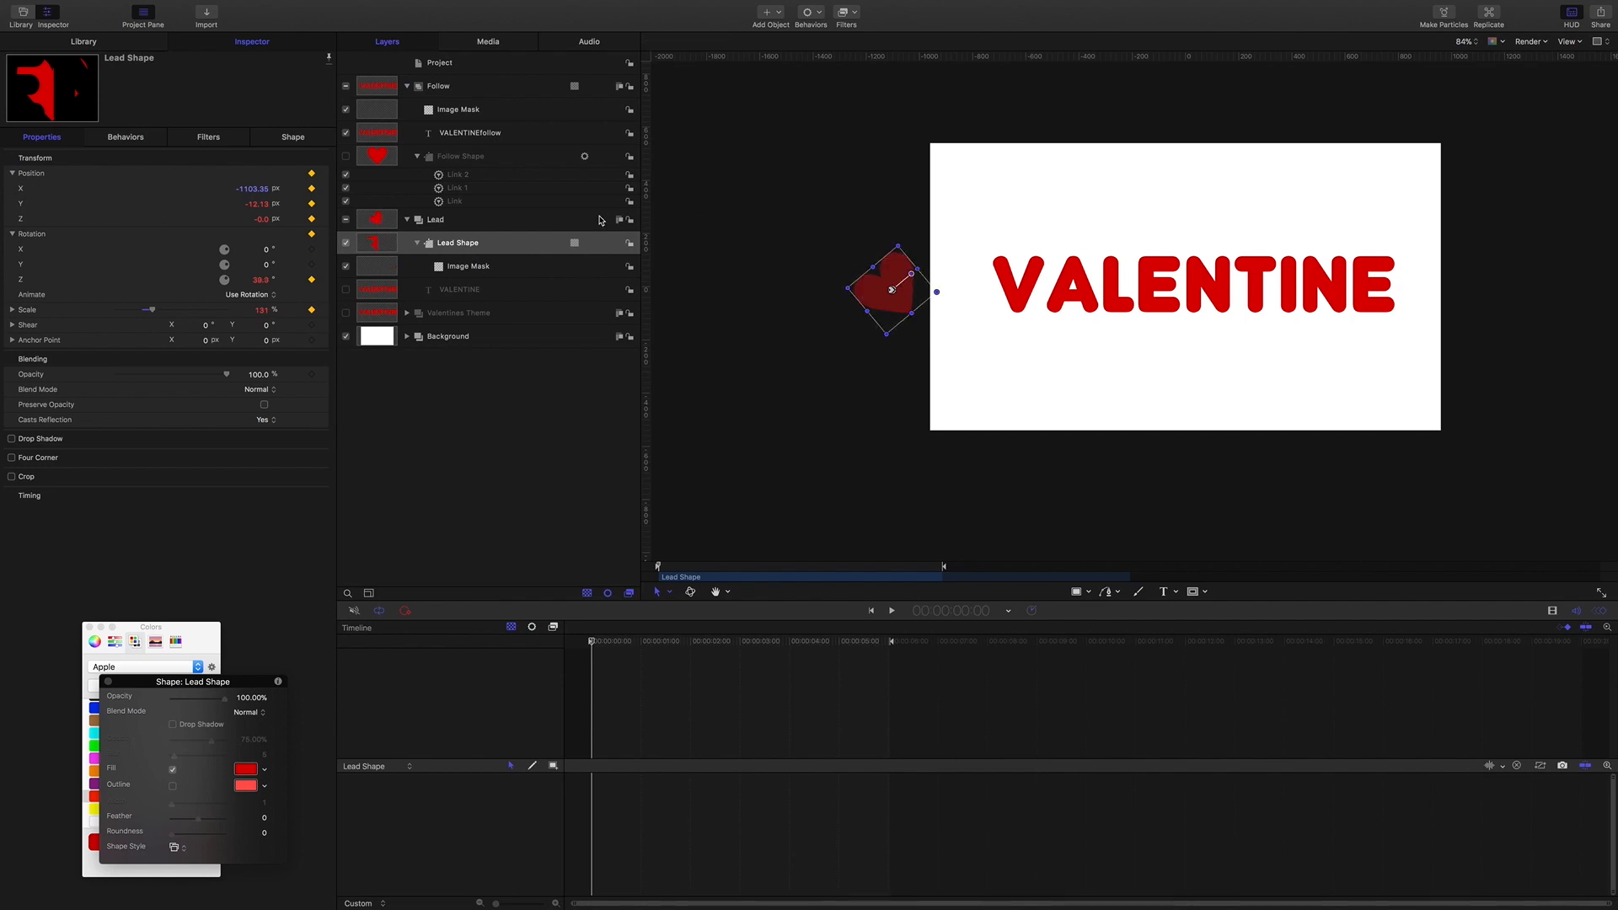
At 2:00, keyframe Lead Shape over the final E at about X 686 px, Y 8.58 px, with Z rotation -21.4° and scale 228%.
click(967, 612)
text(2.00)
key(Return)
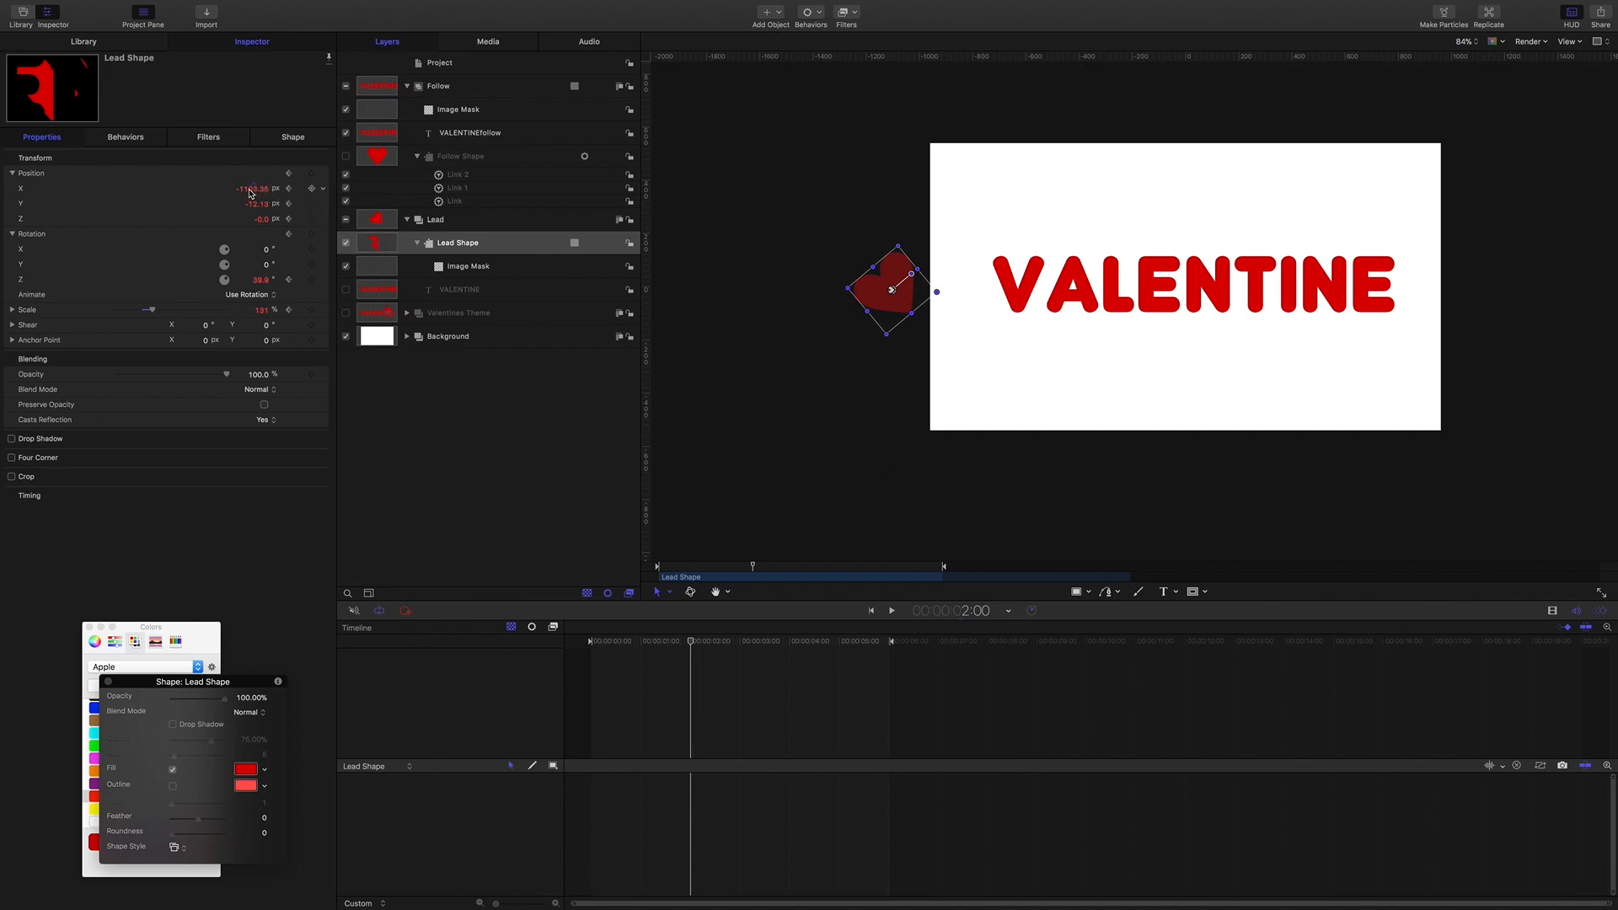
drag(250, 189, 256, 189)
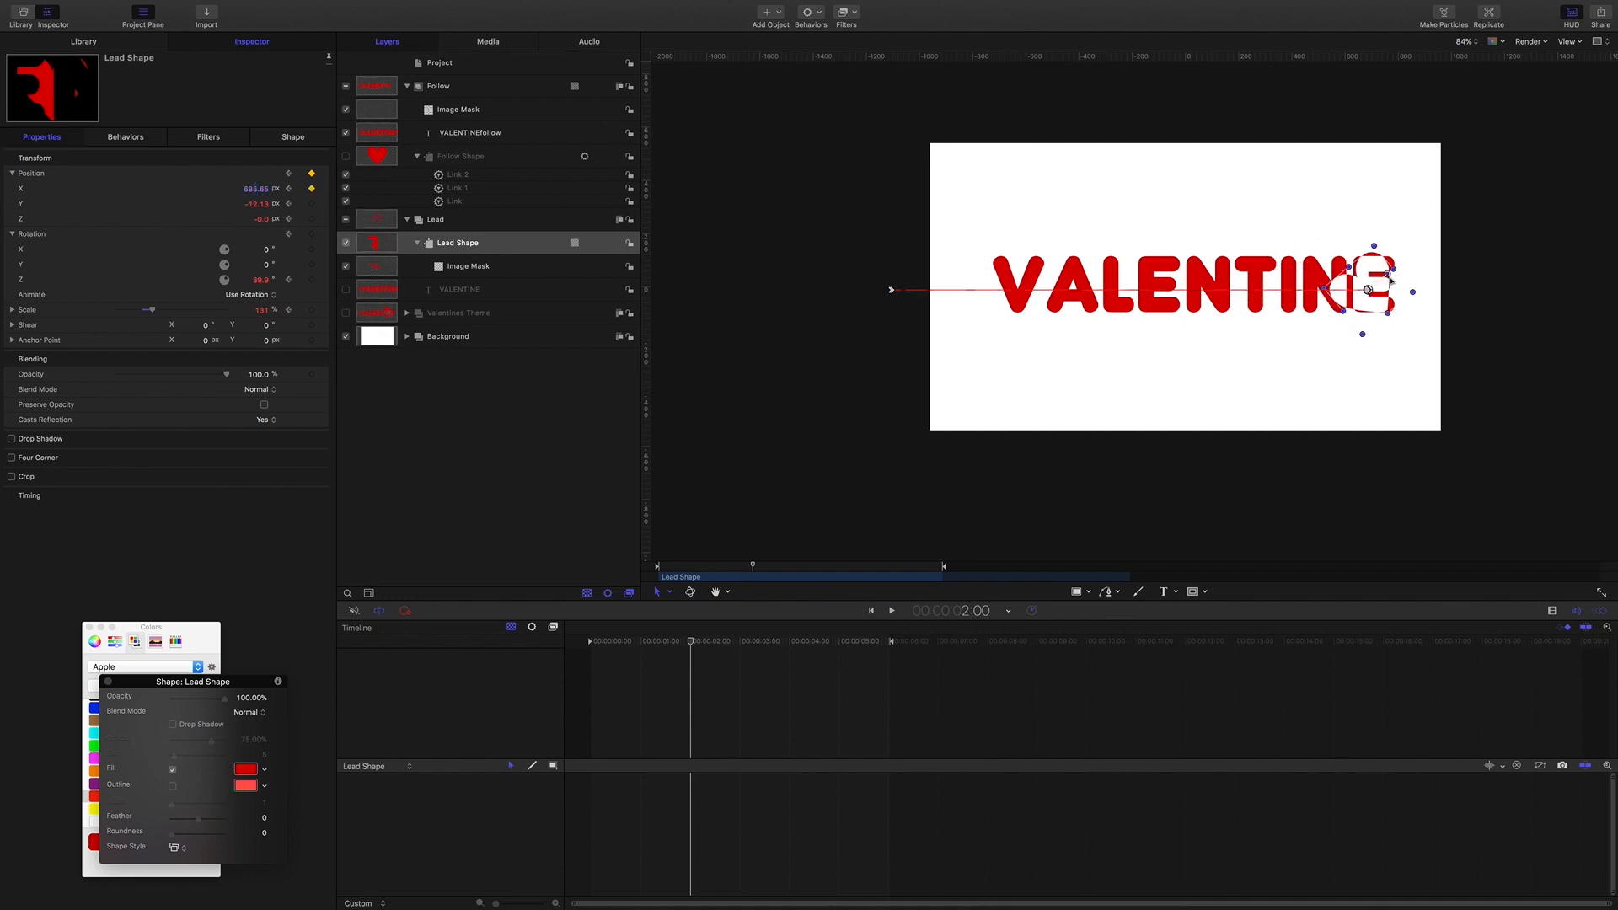
drag(1389, 274, 1392, 301)
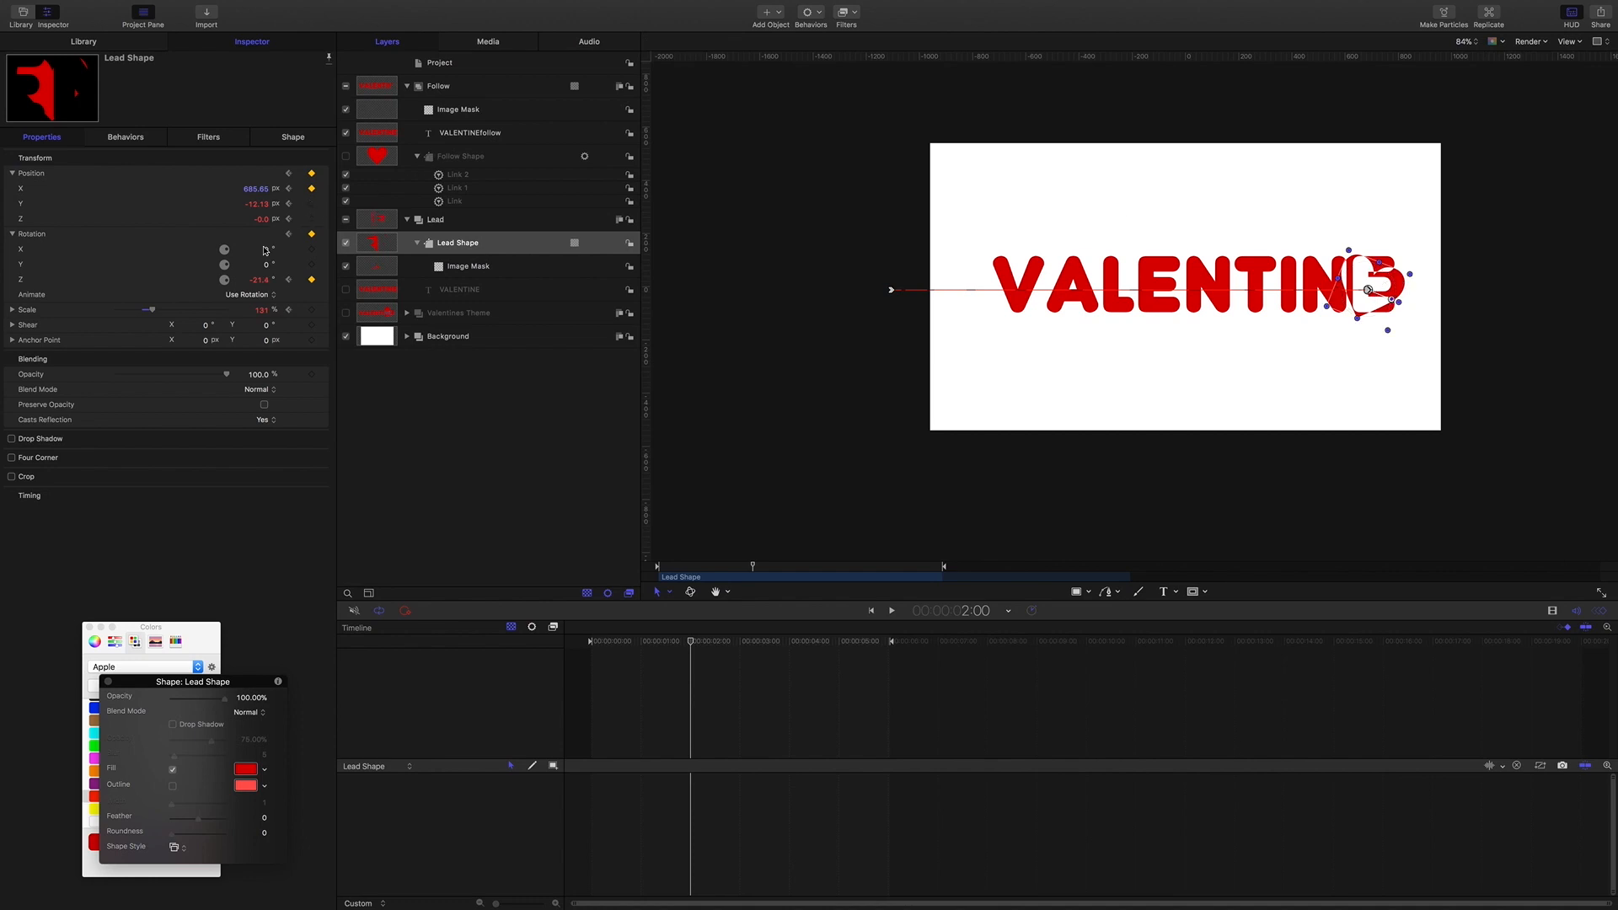
drag(260, 310, 338, 310)
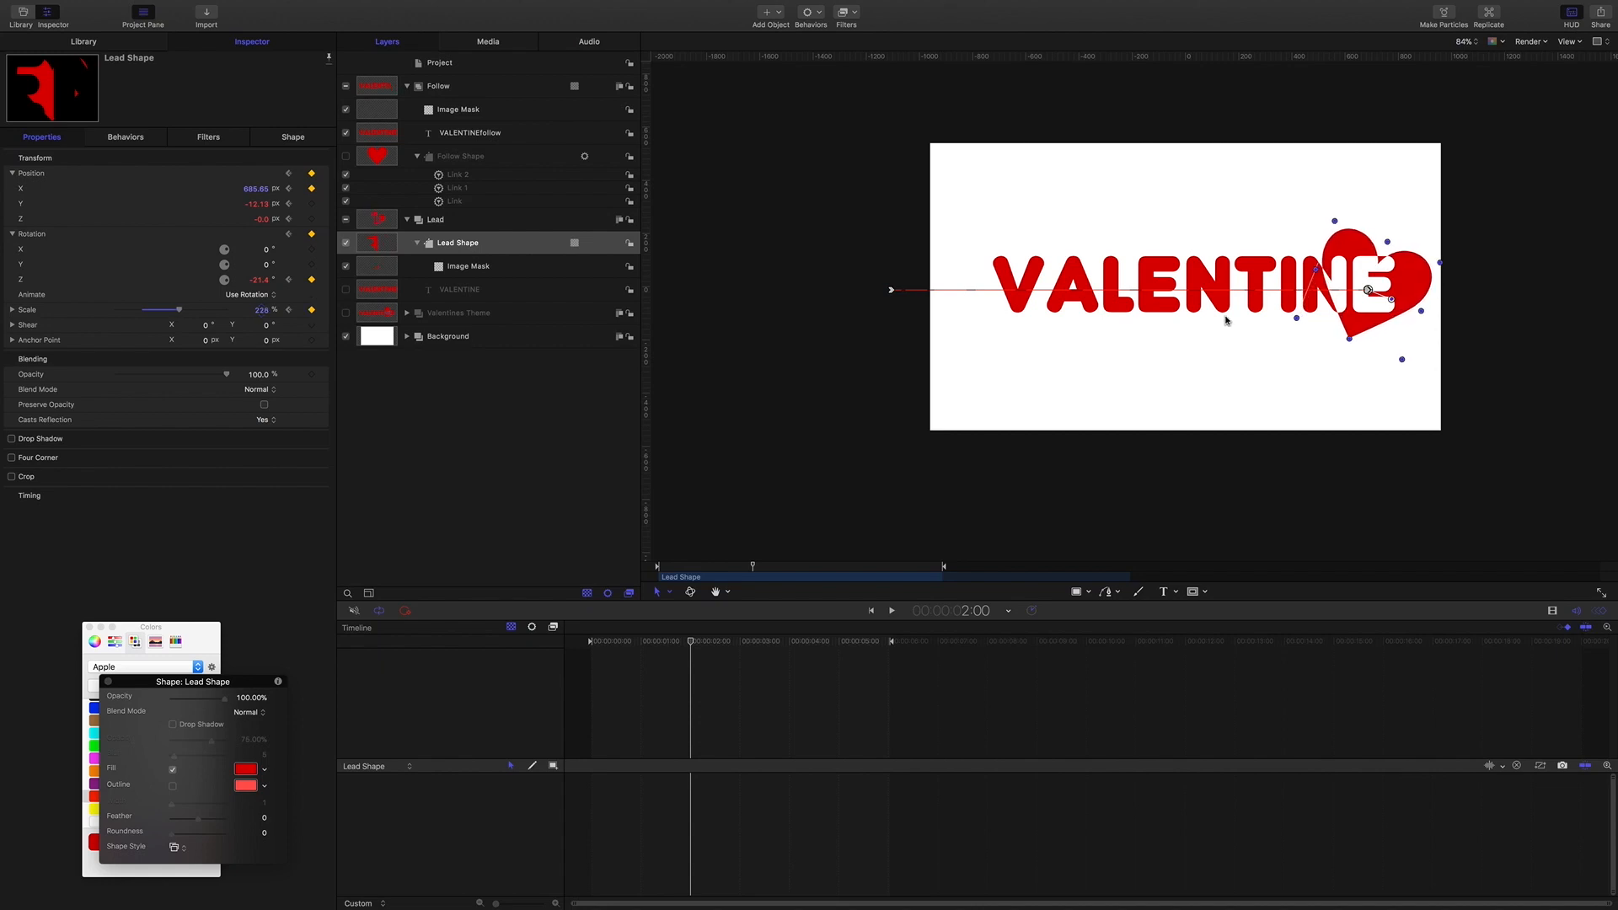
drag(1391, 280, 1391, 274)
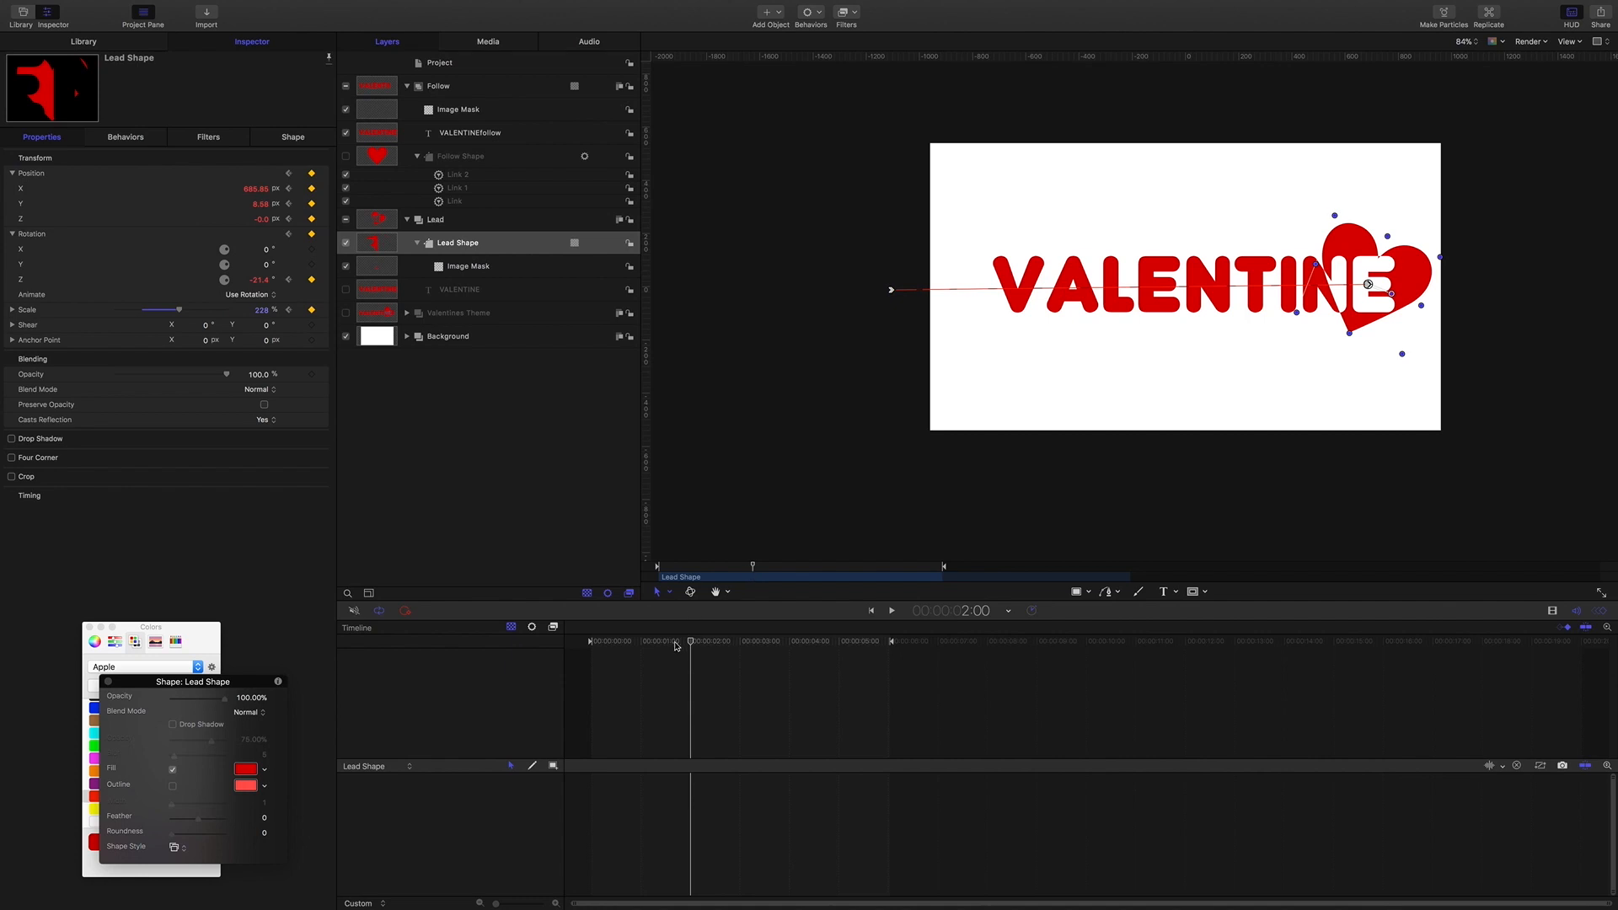
Scrub back through the heart's movement to check it and return the playhead to 2:00.
mouse_move(681, 640)
mouse_down()
mouse_move(590, 639)
mouse_move(658, 640)
mouse_up()
click(970, 610)
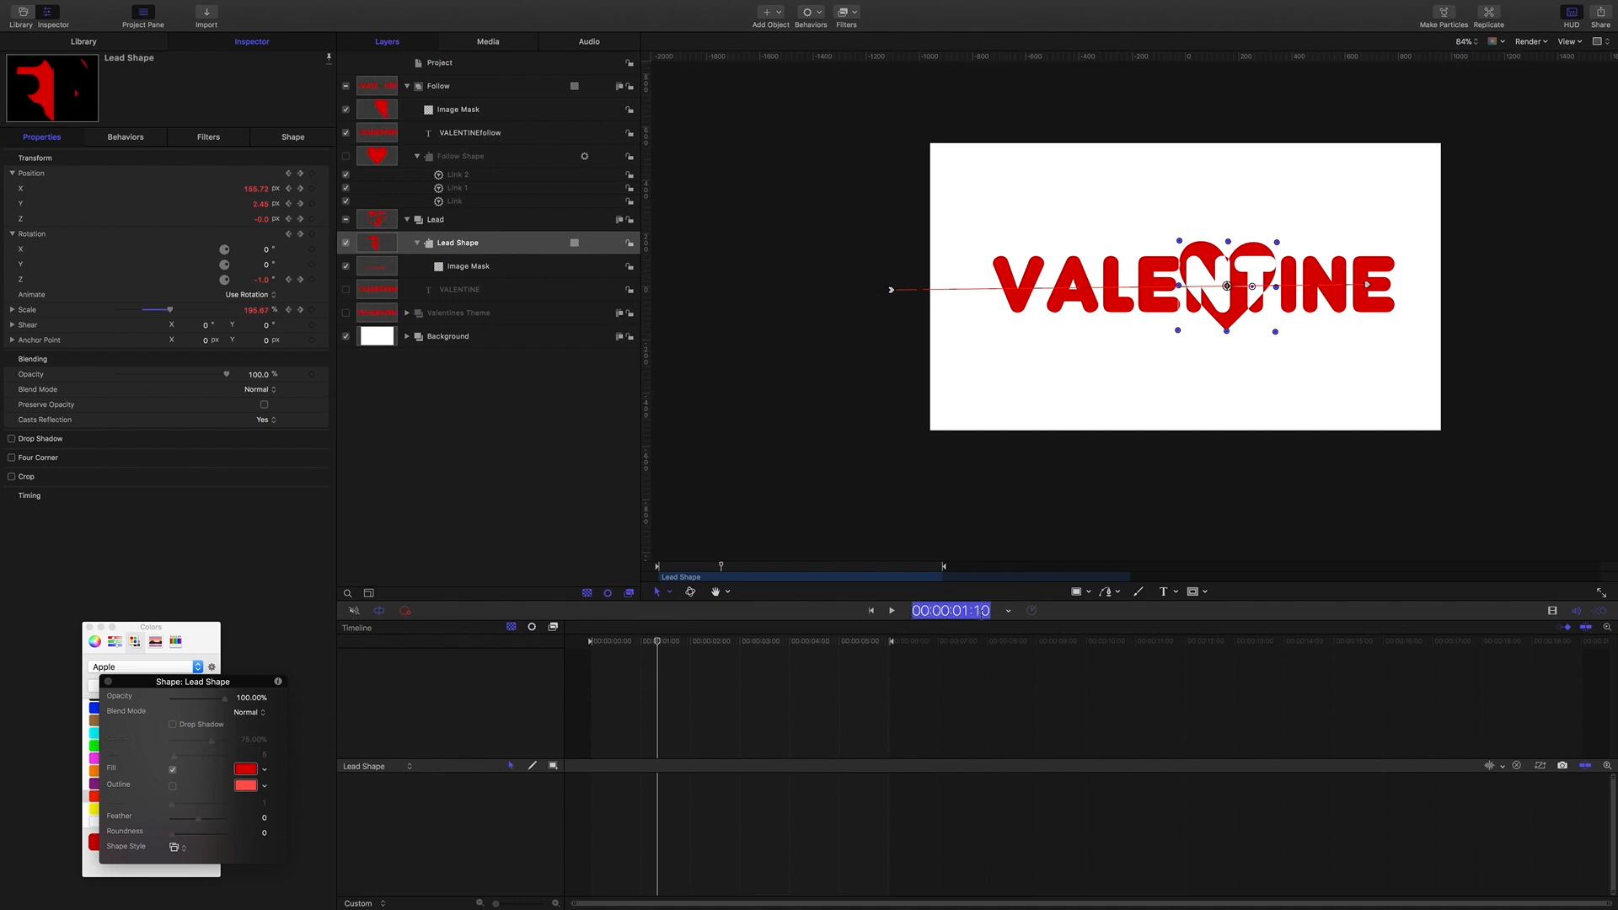
text(200)
key(Return)
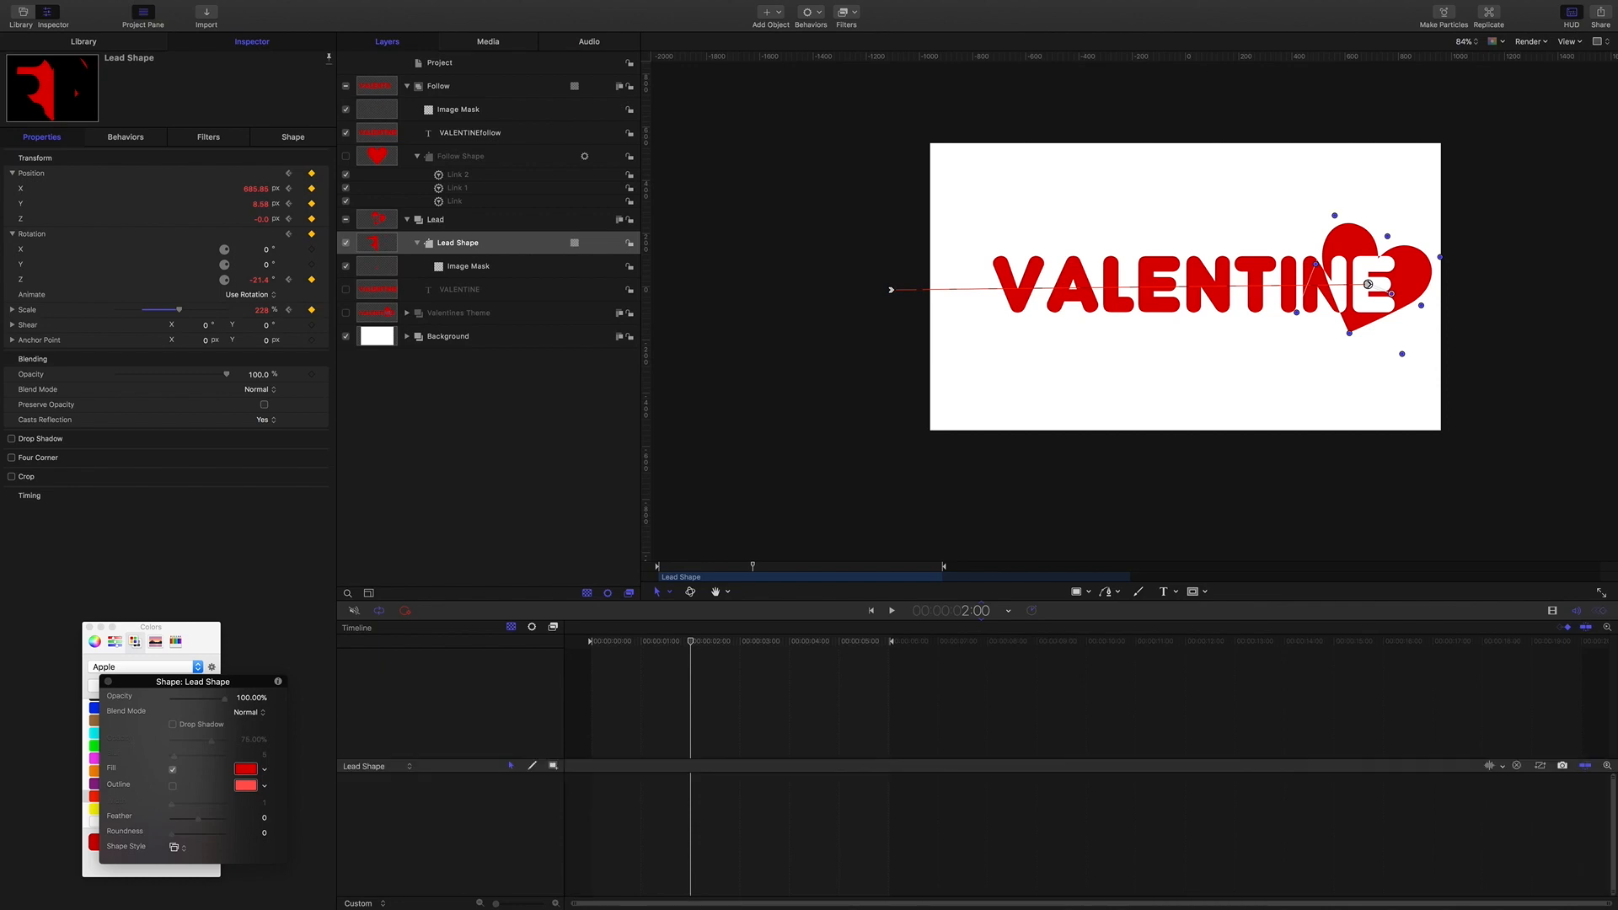
Show the timeline layers and Lead Shape's Animated curve set in the Keyframe Editor, and move the playhead to 2:01.
key(super+7)
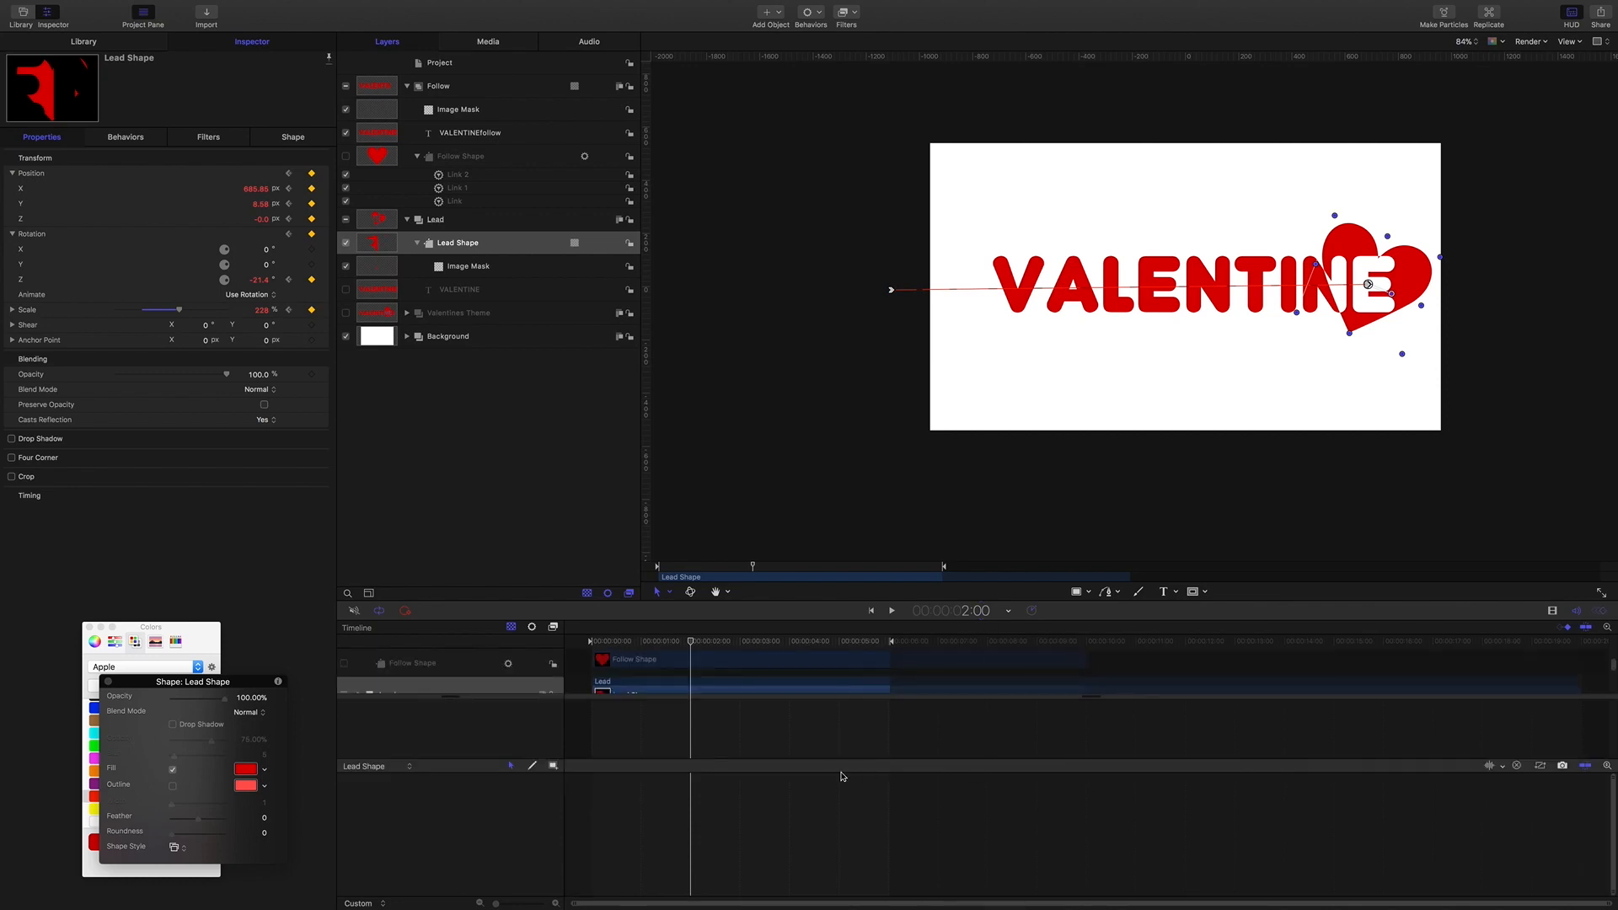
click(447, 220)
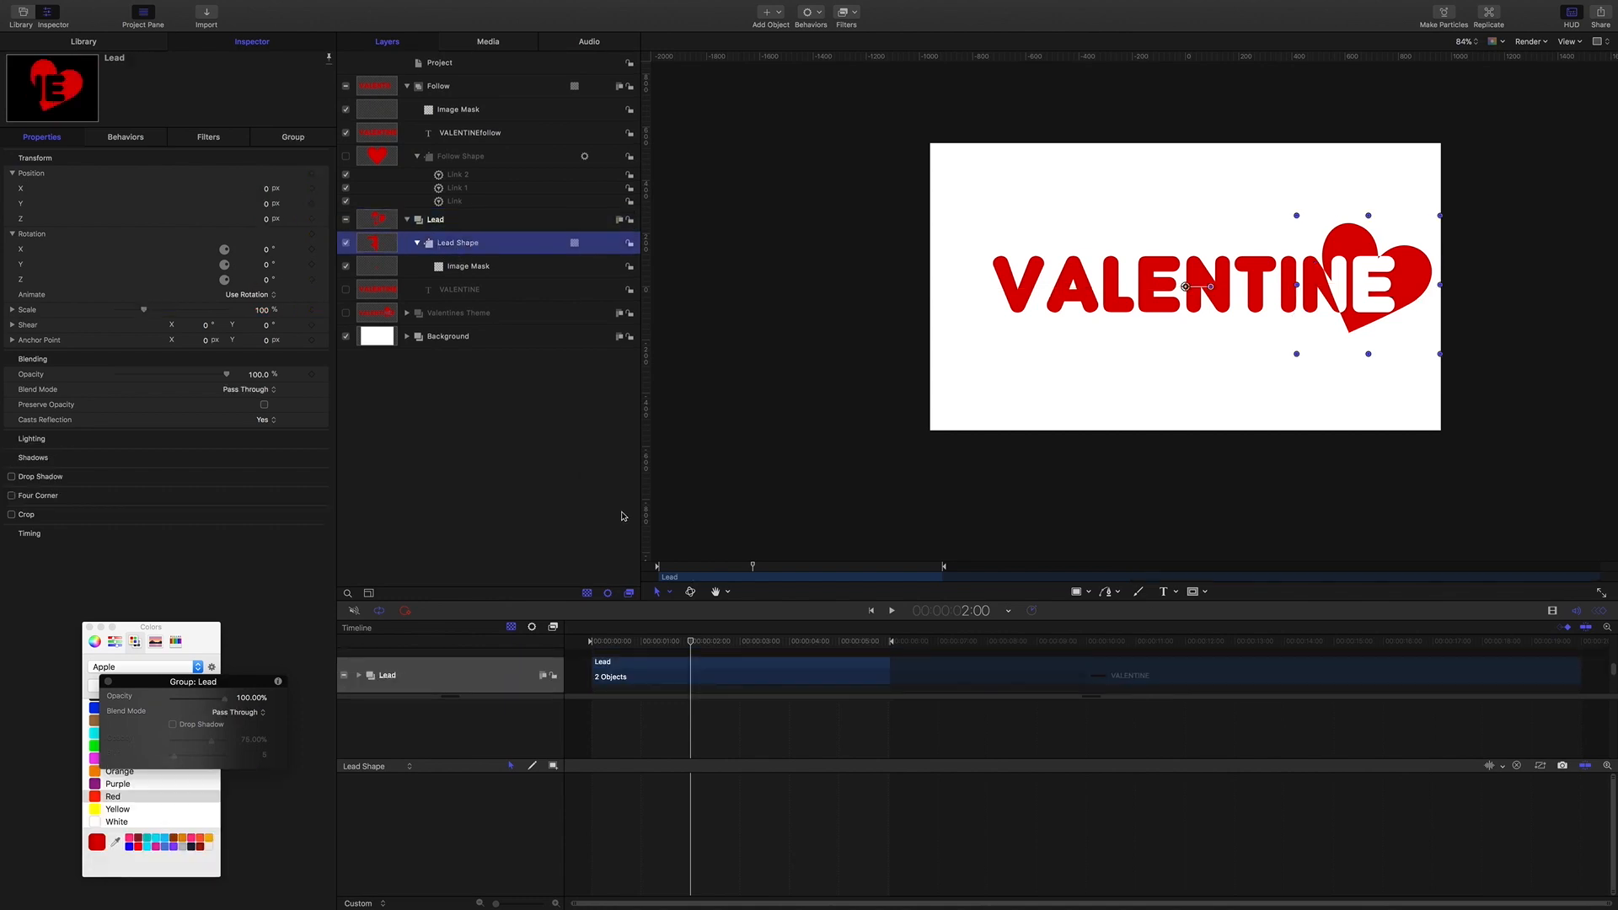
click(407, 768)
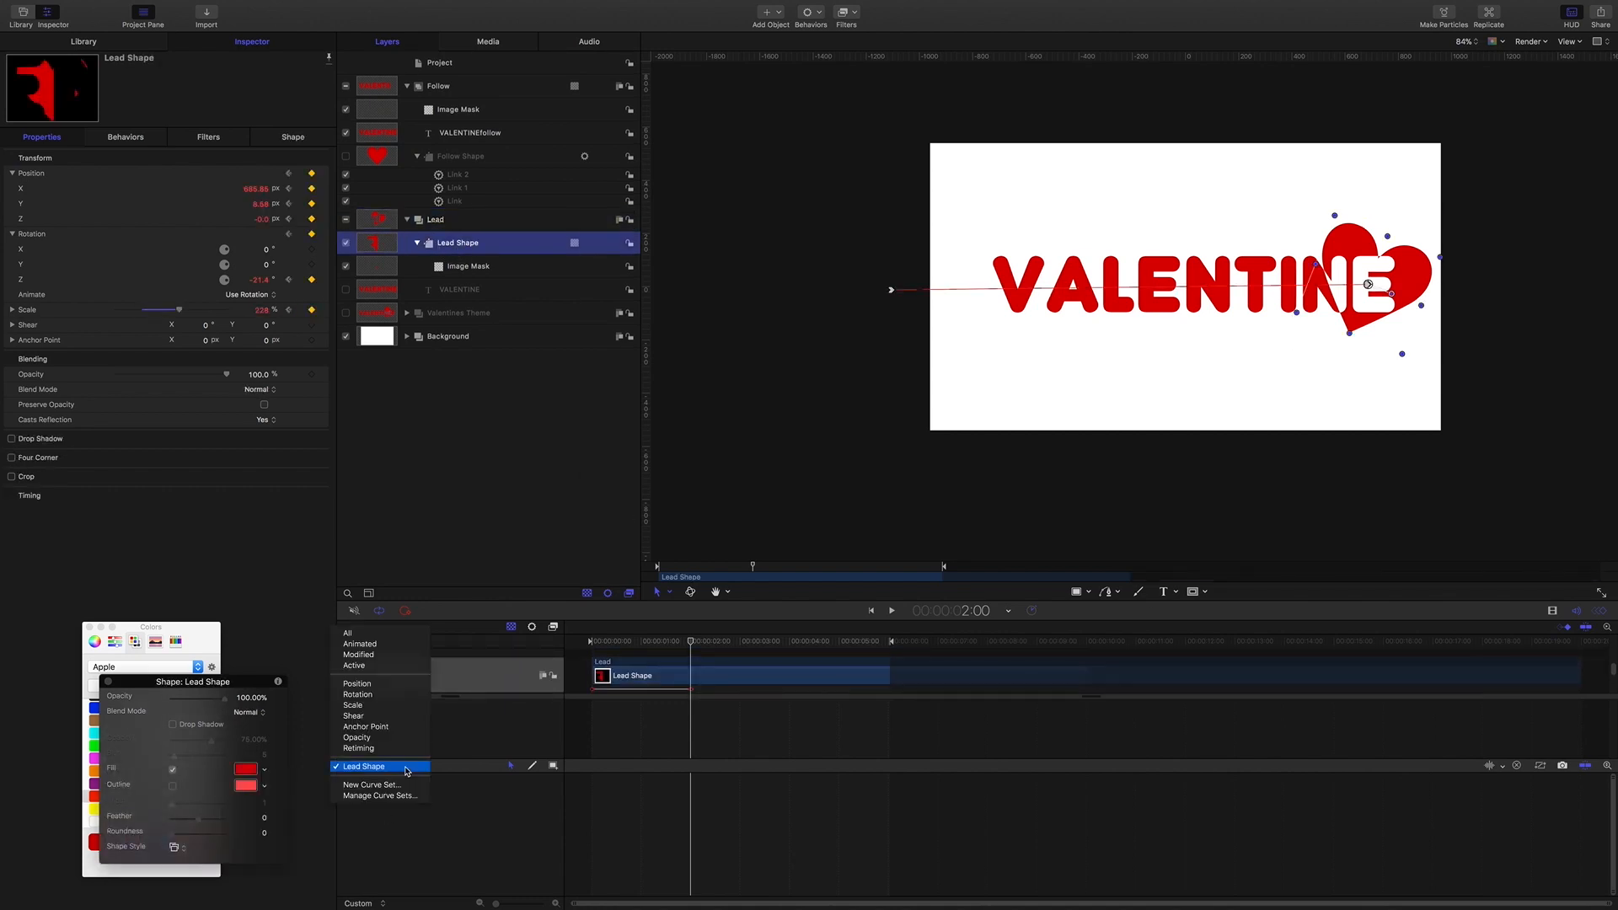
click(393, 643)
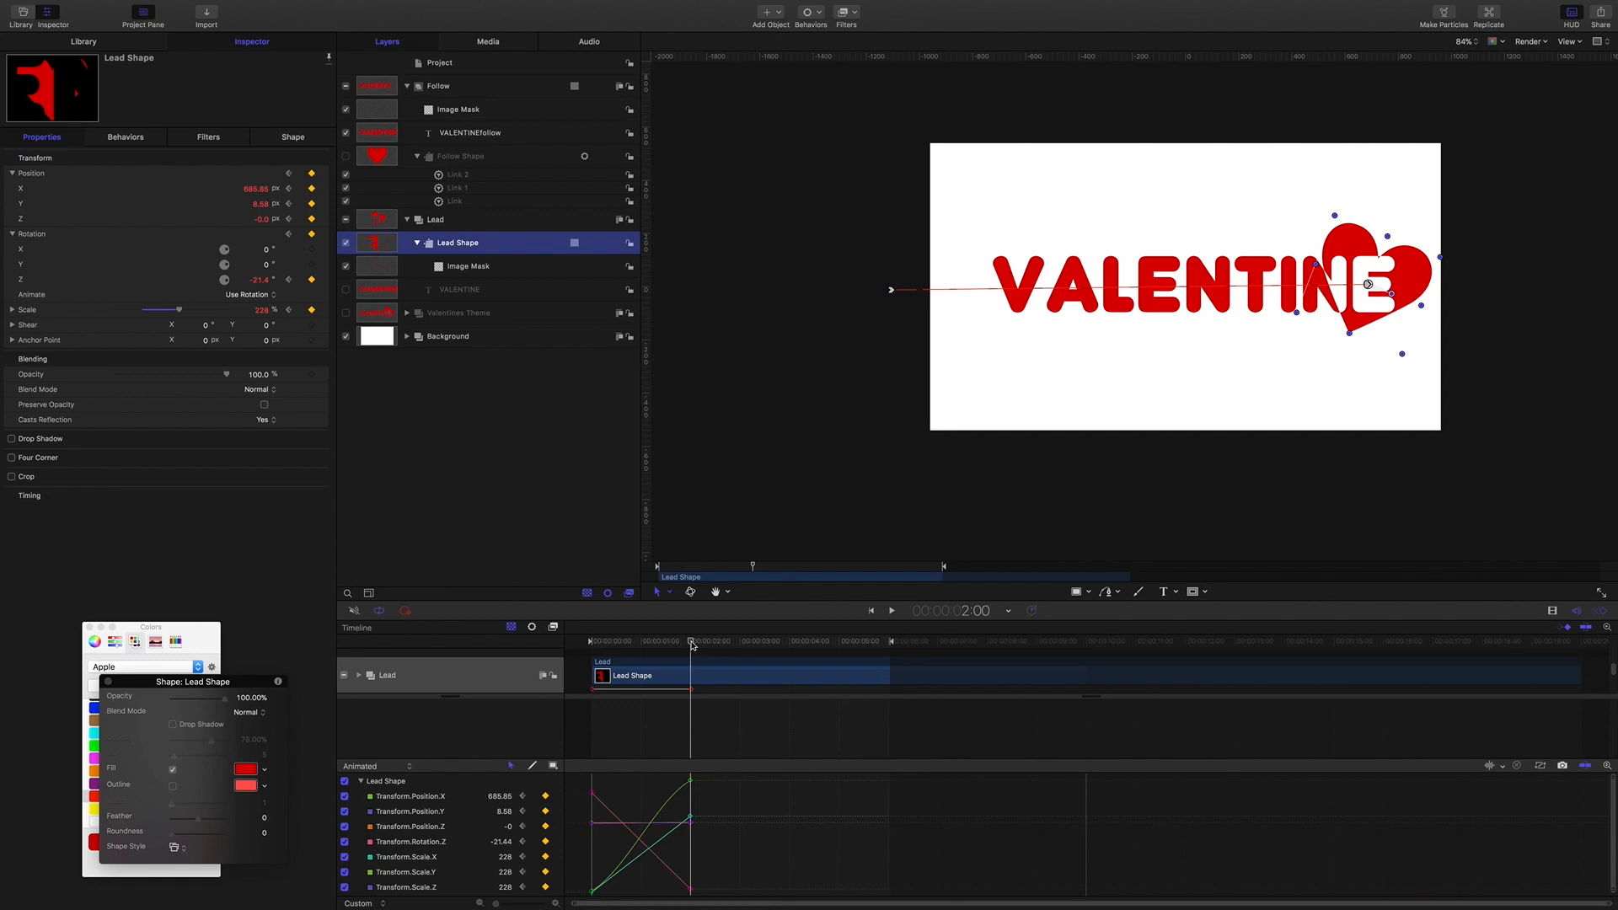
mouse_move(690, 643)
mouse_down()
mouse_move(650, 643)
mouse_move(693, 643)
mouse_up()
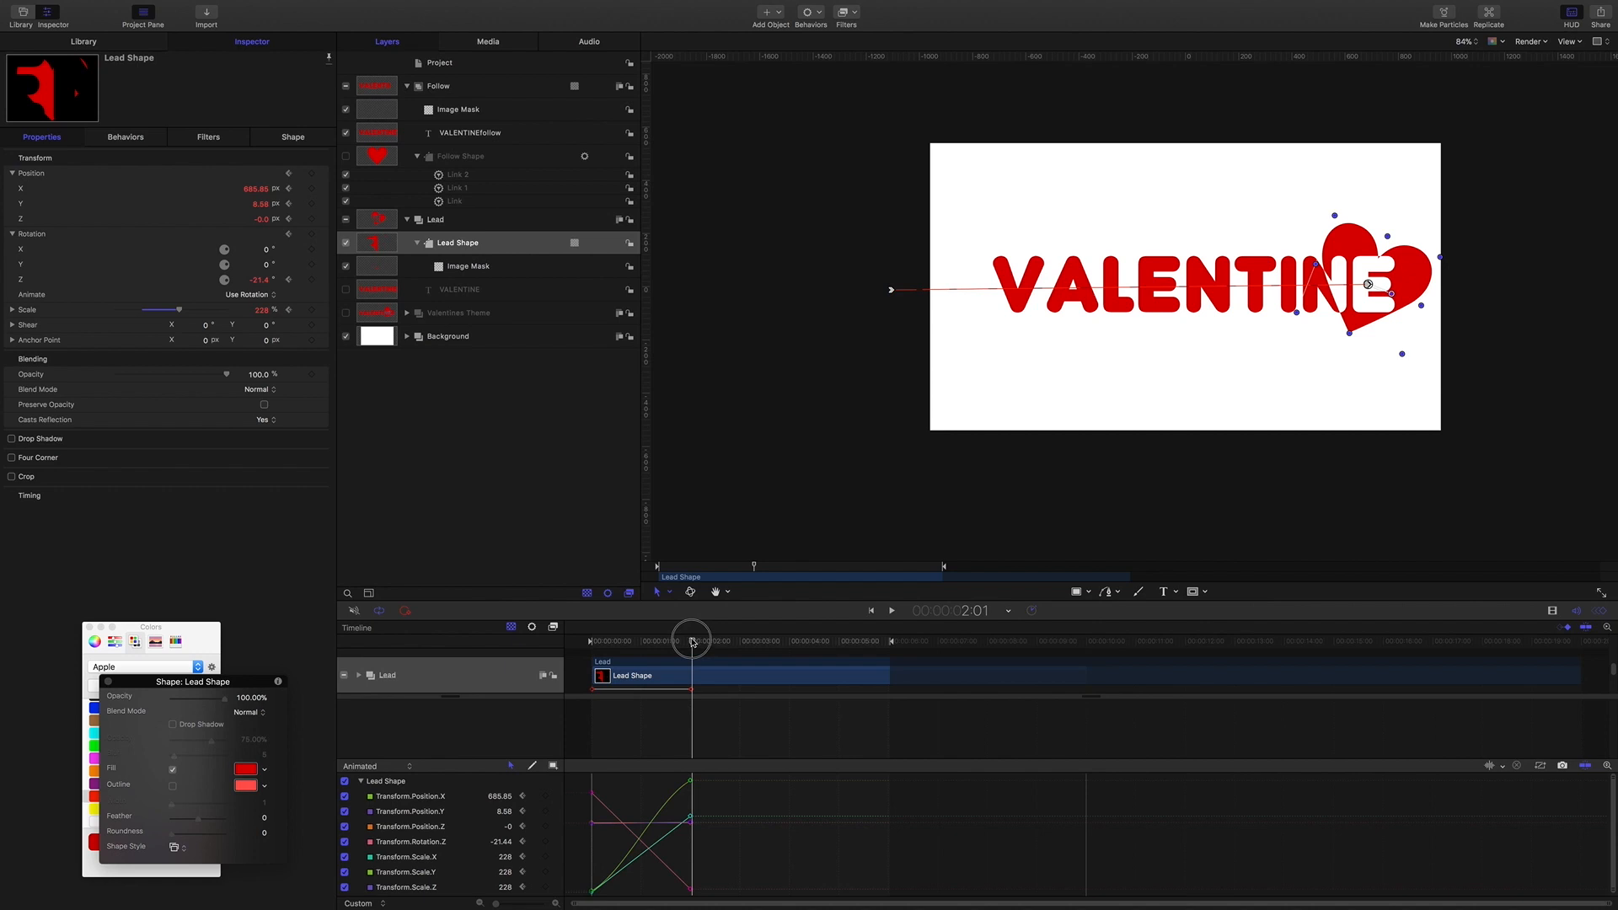
Add hold keyframes at 2:05 for Lead Shape's Position, Scale and Z Rotation, and return the playhead to 2:00.
drag(692, 643, 700, 643)
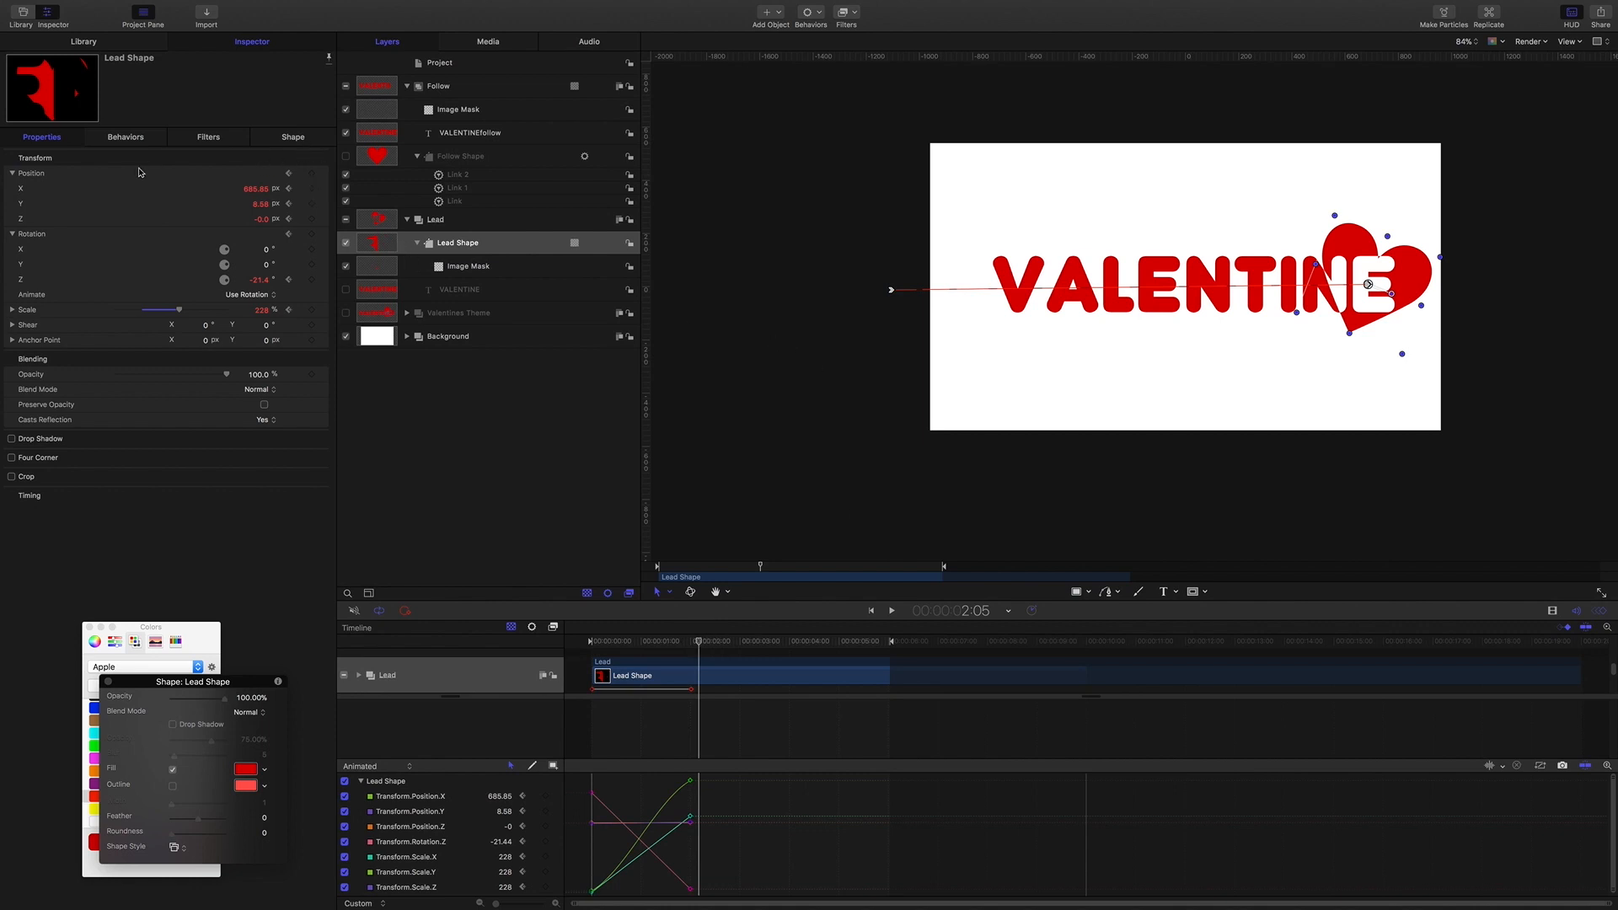
click(312, 175)
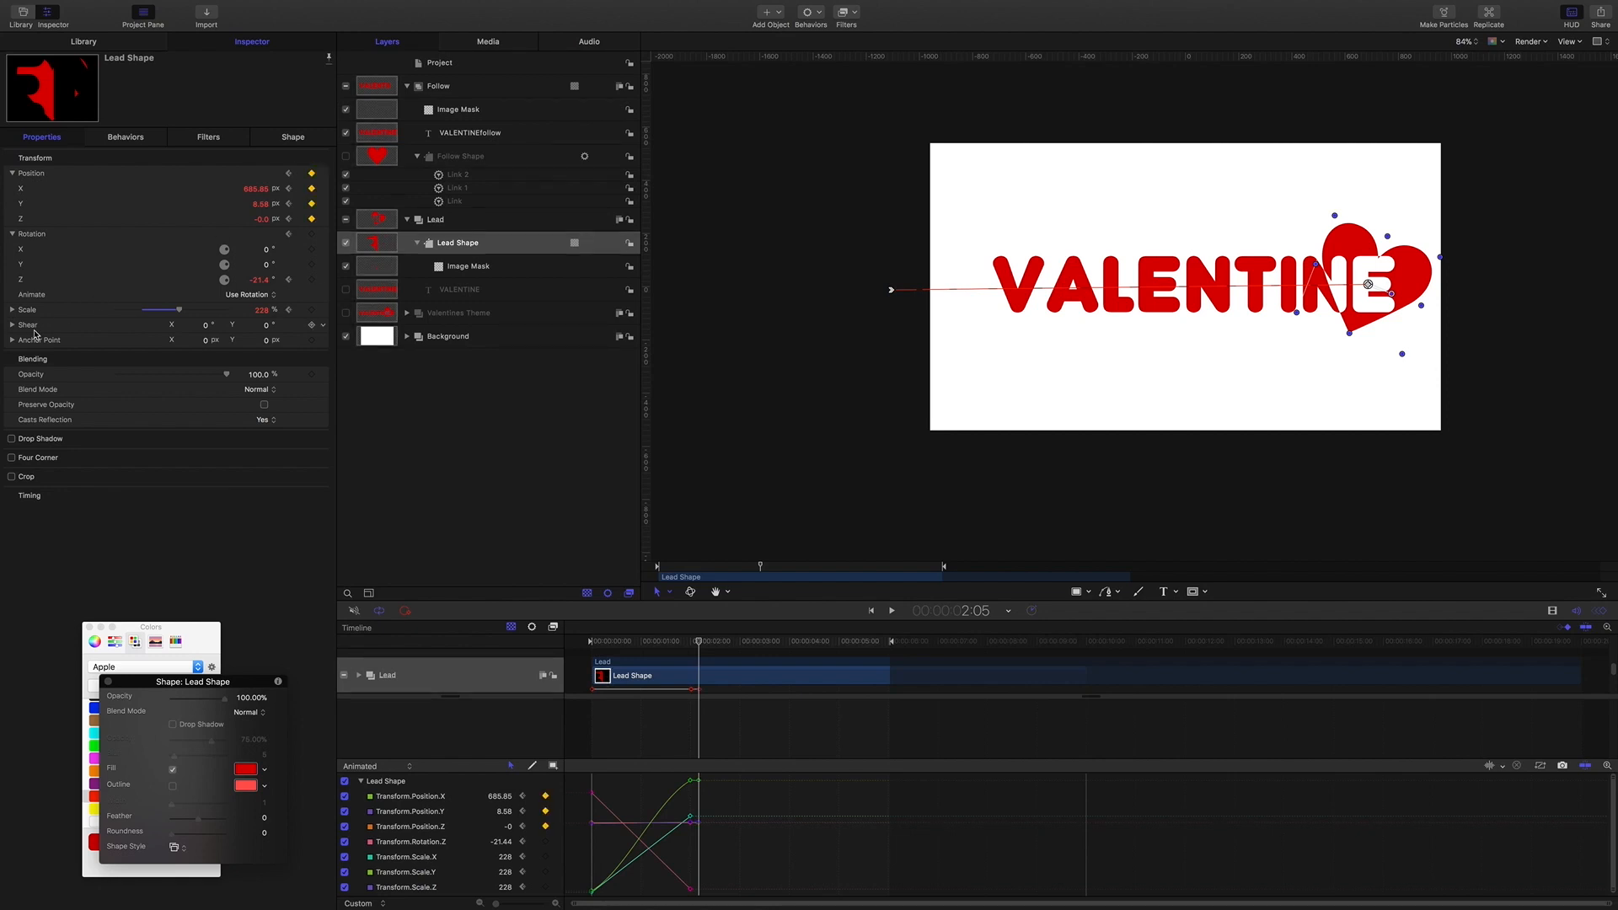
click(312, 310)
click(312, 280)
drag(698, 647, 692, 648)
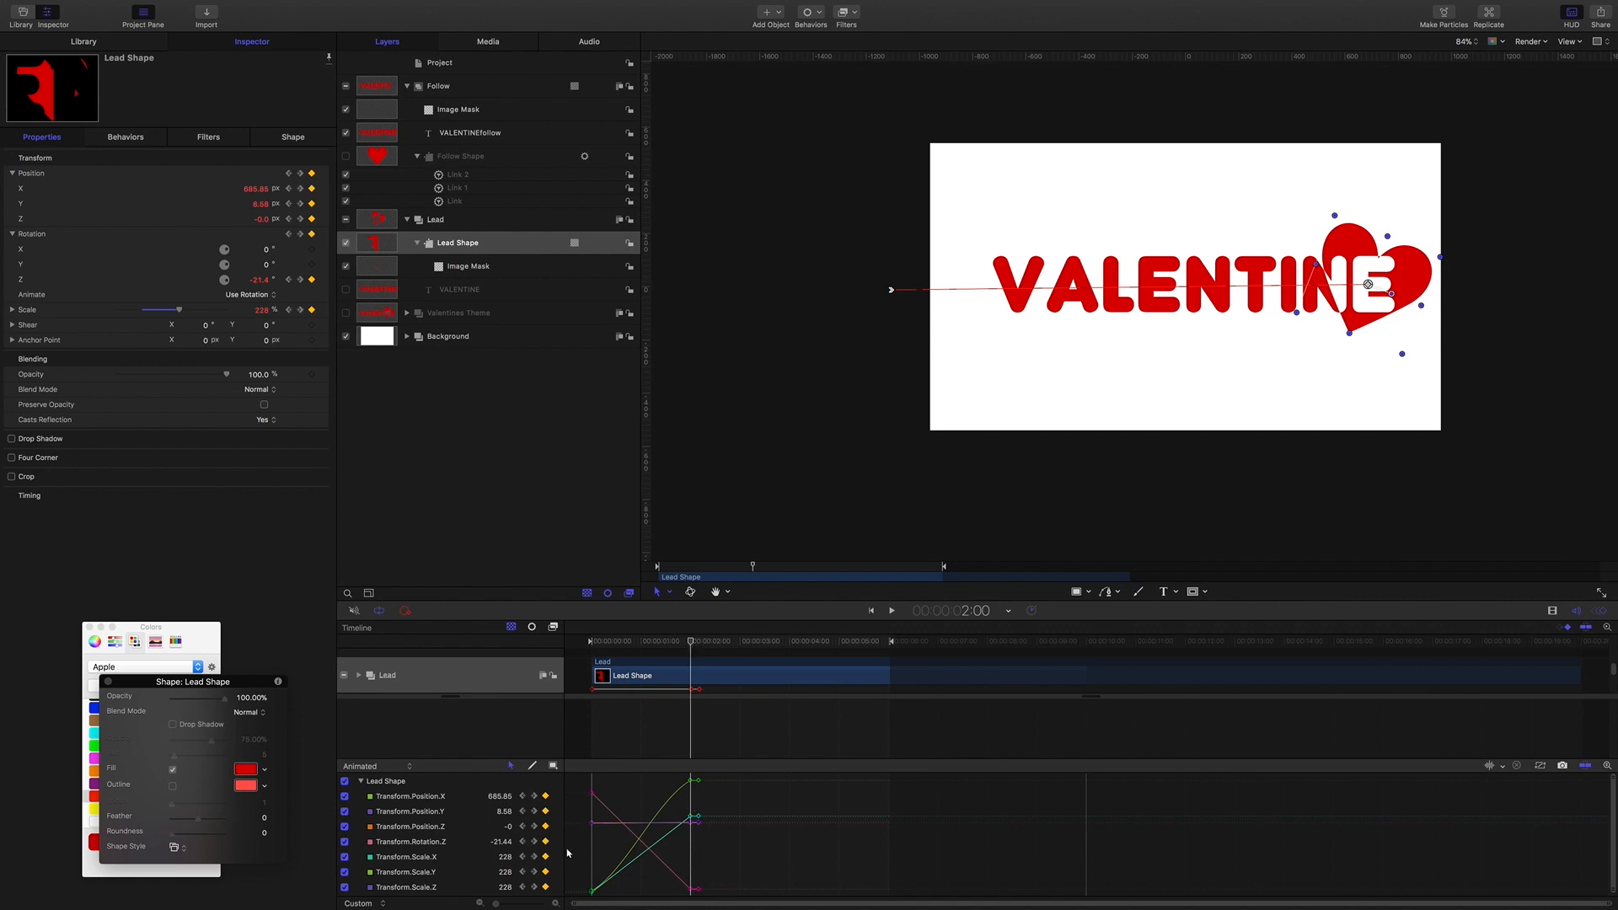
Save Lead Shape's animated curves as a new curve set named Heart.
click(395, 767)
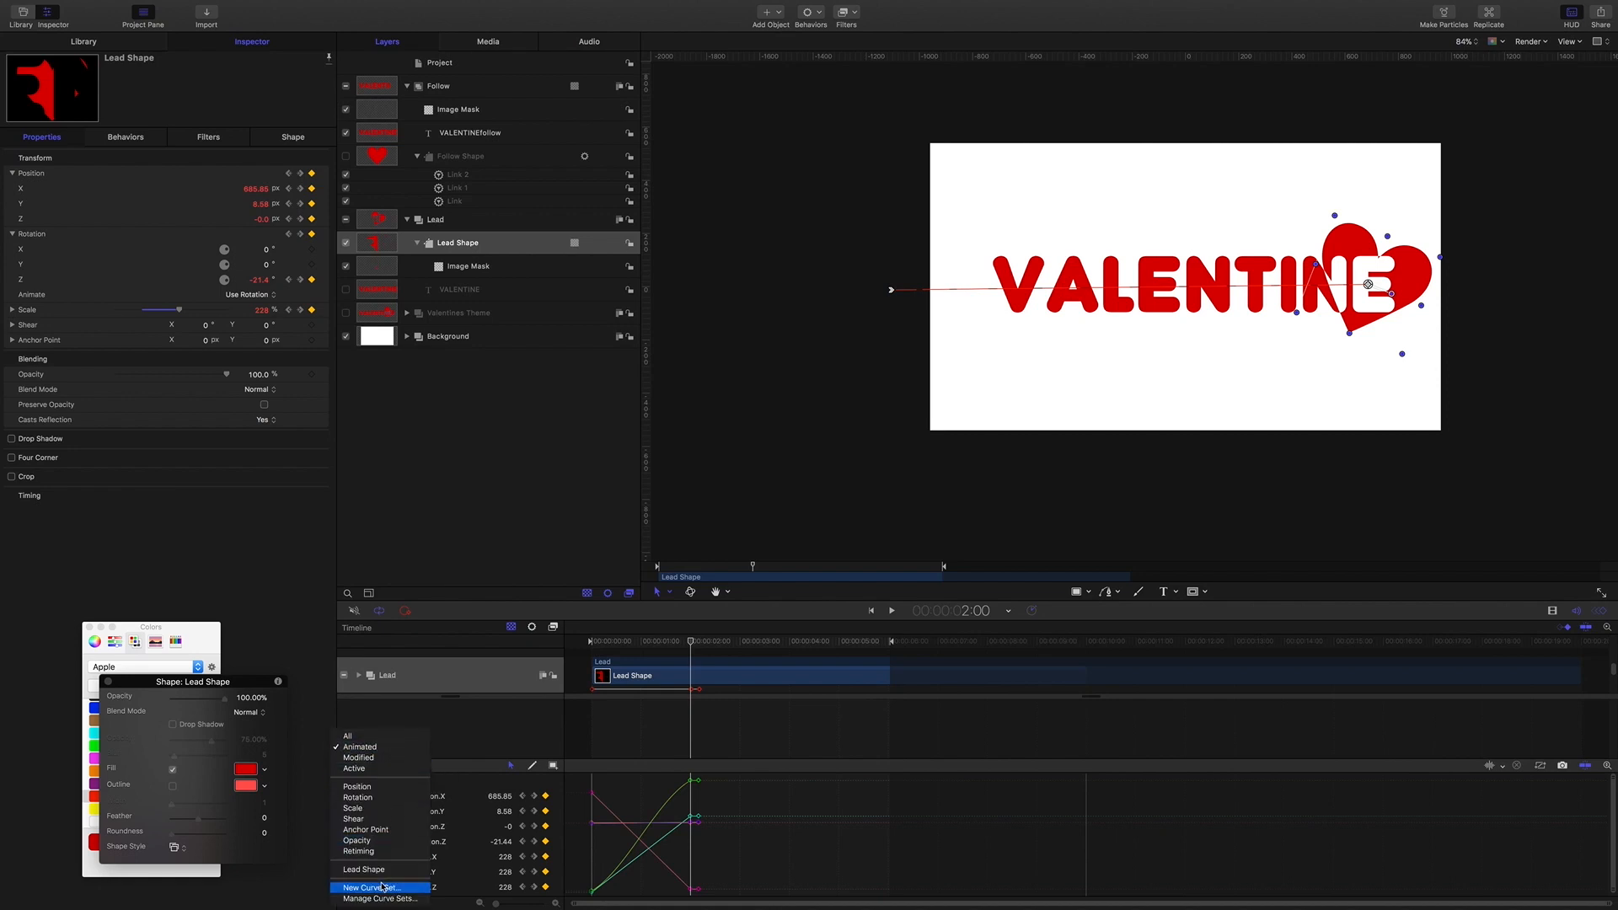
click(383, 888)
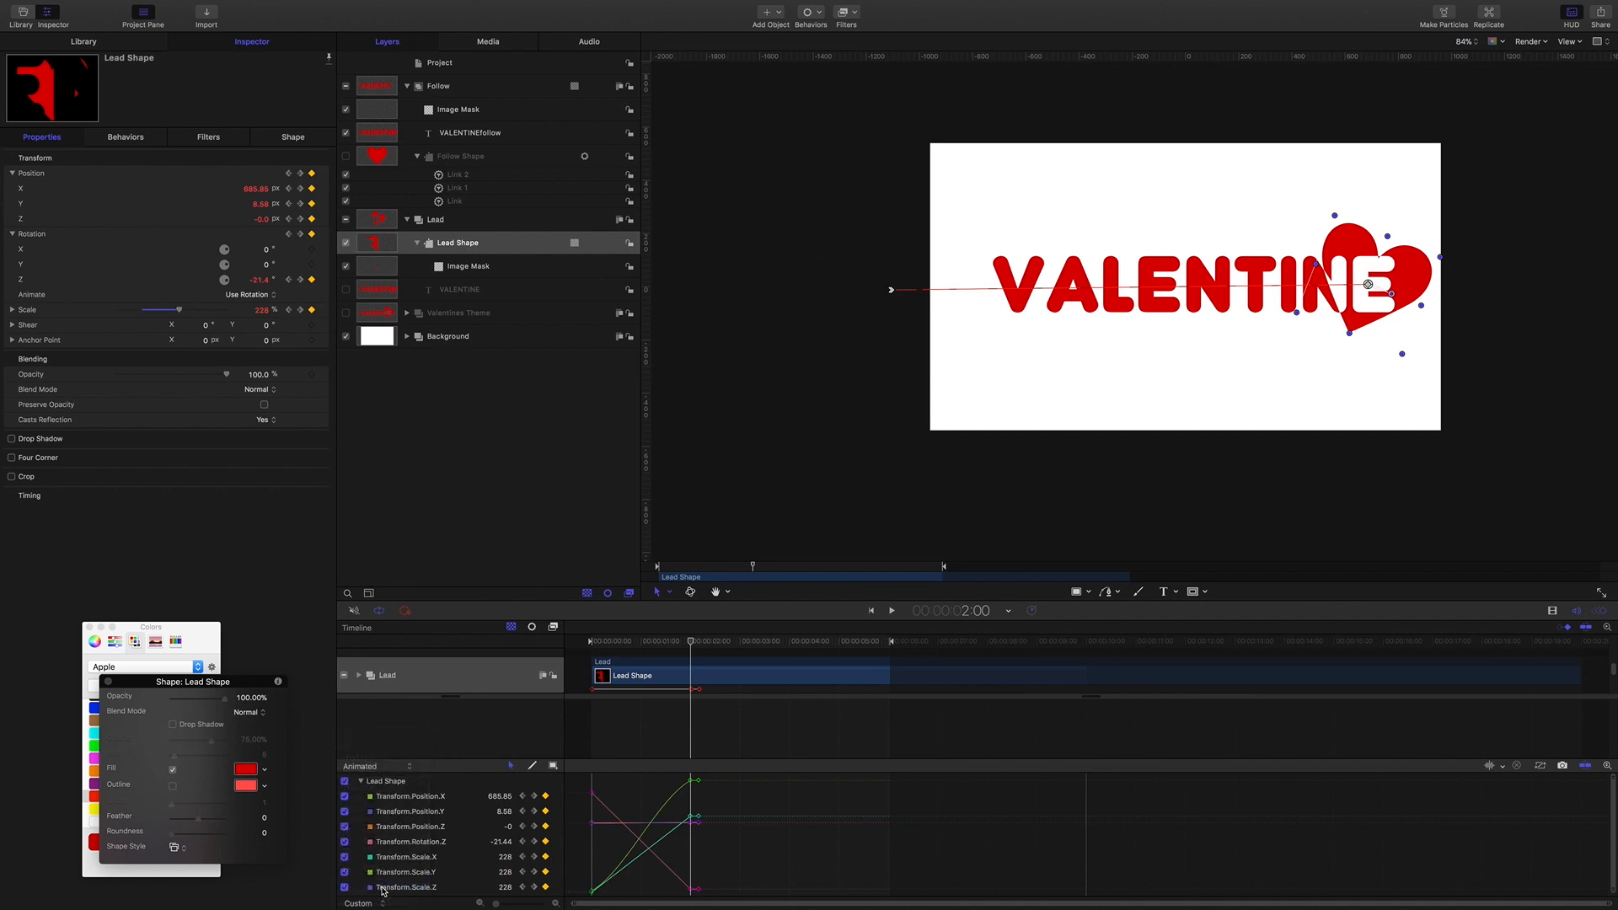
text(Heart)
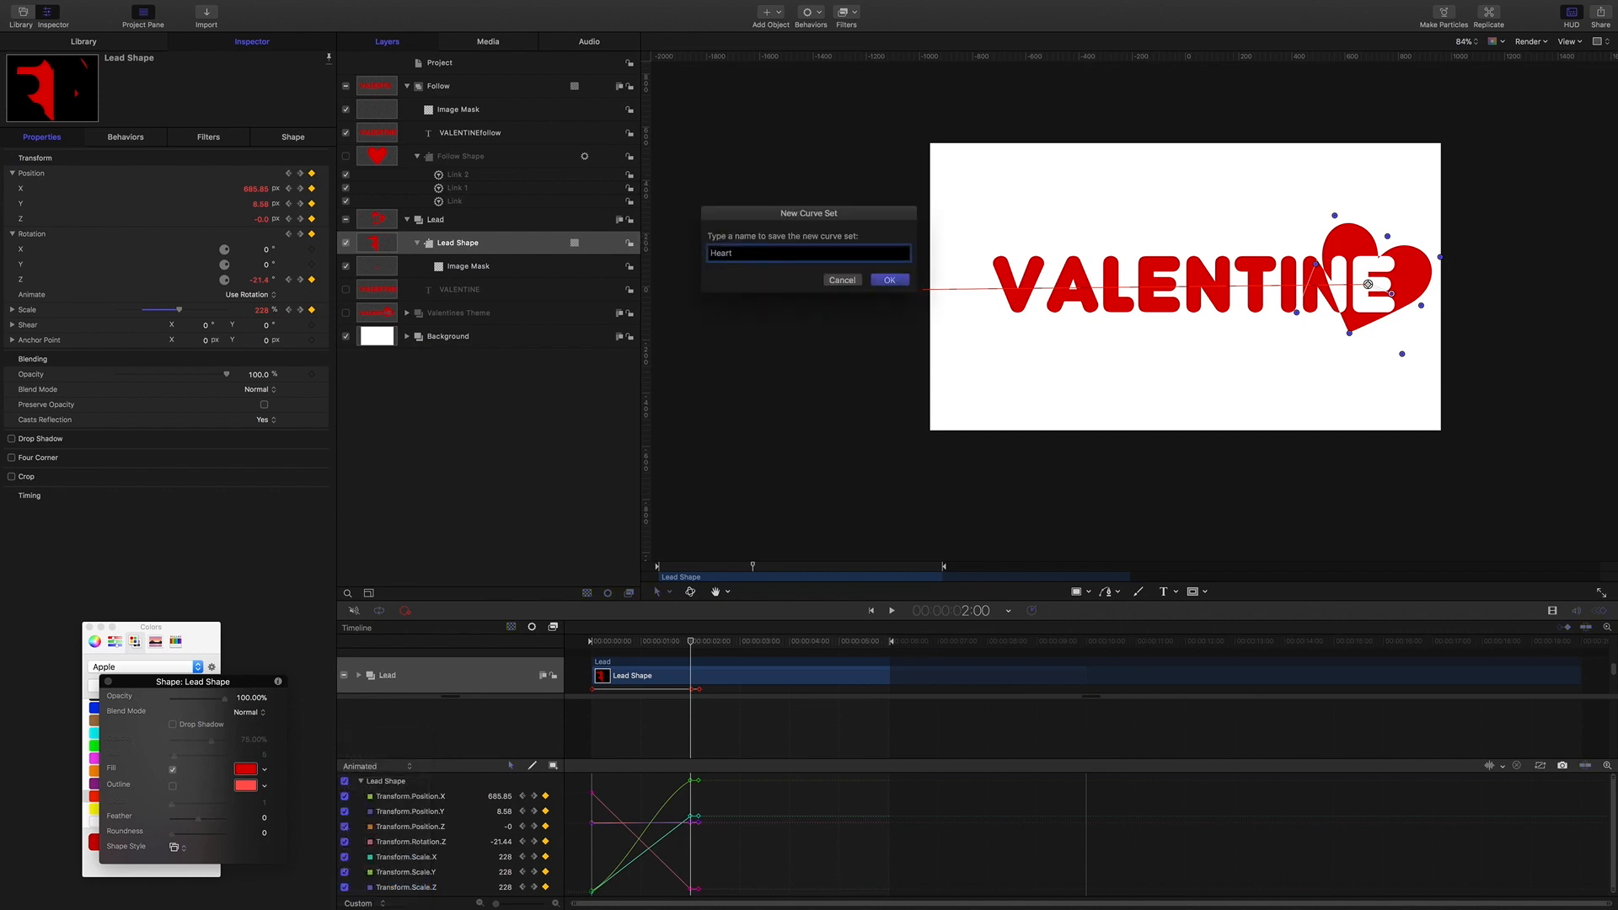
key(Return)
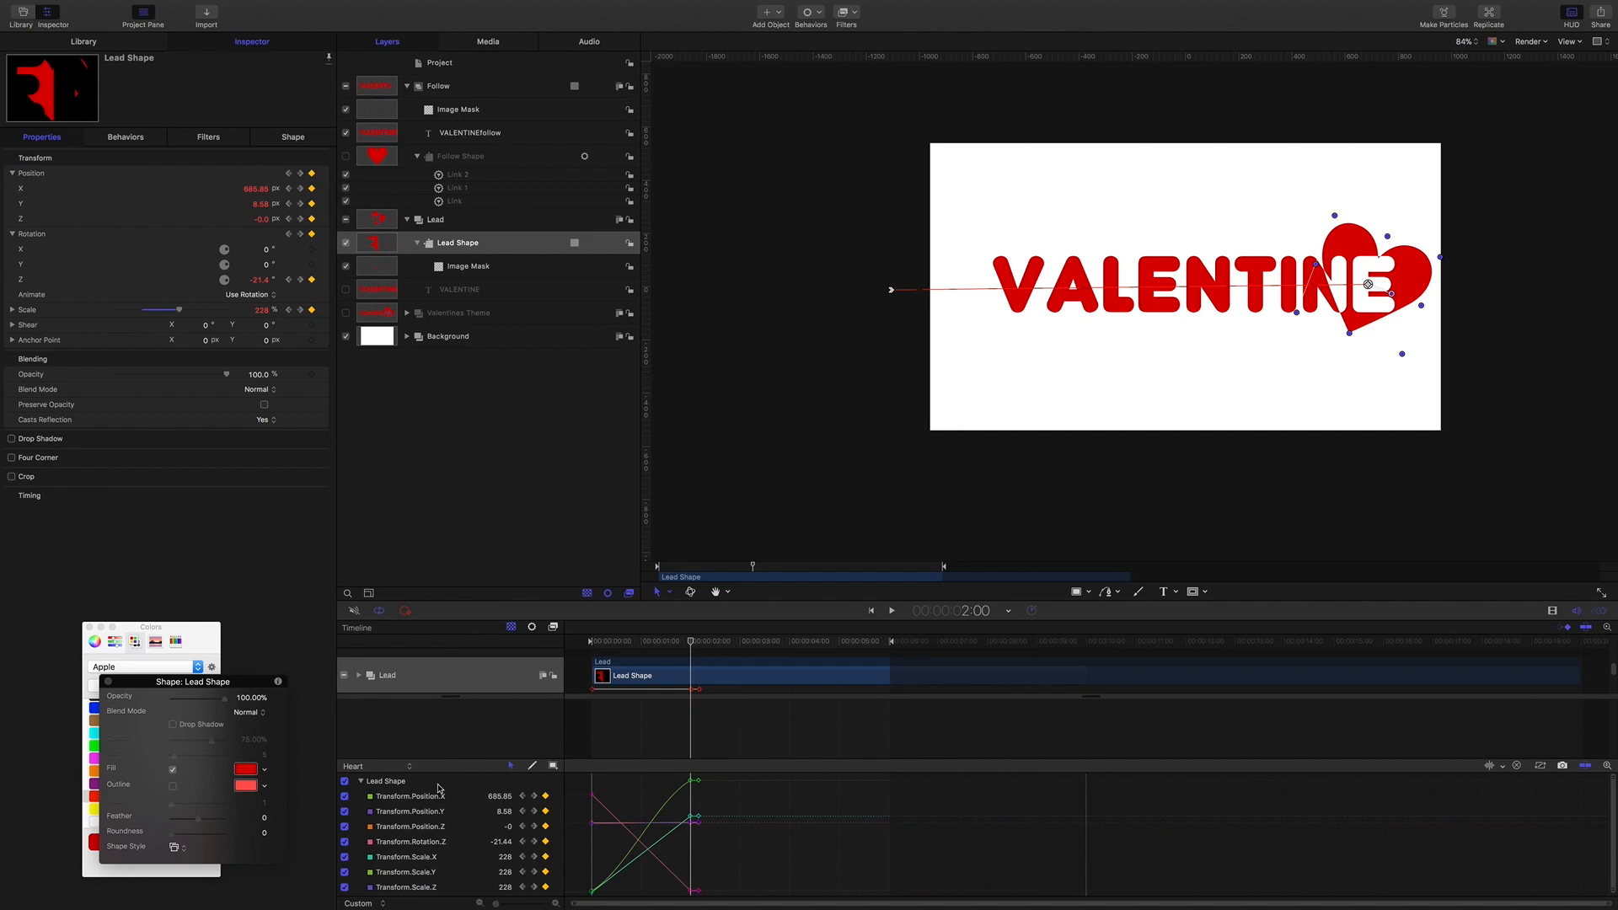
Remove the Position Z and Scale Z curves from the Heart curve set.
click(422, 827)
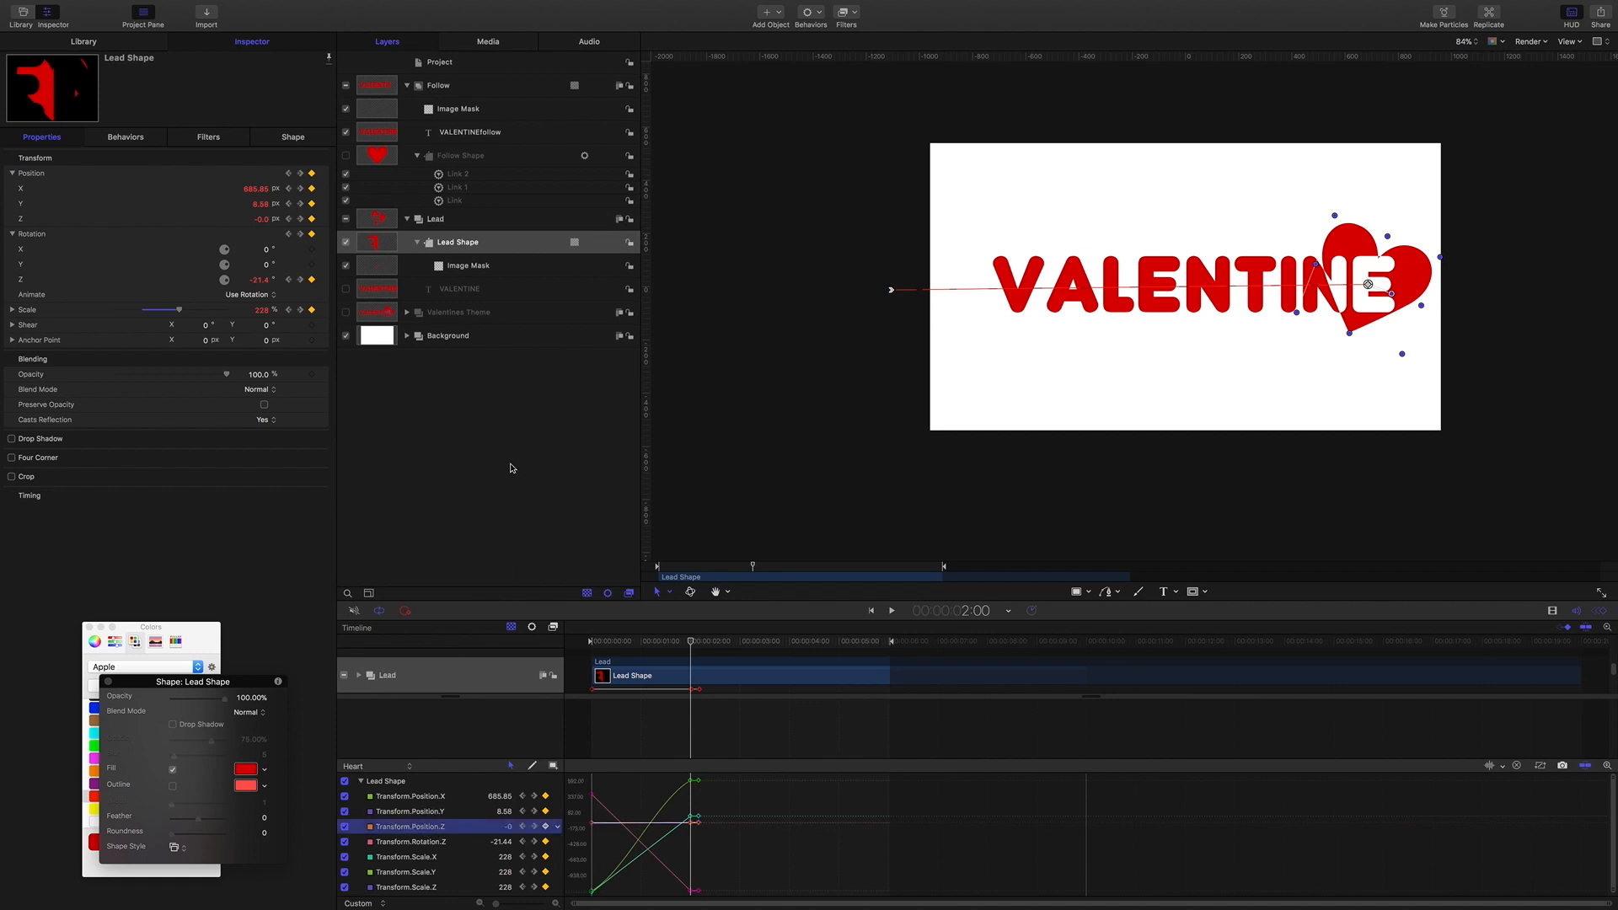
key(Delete)
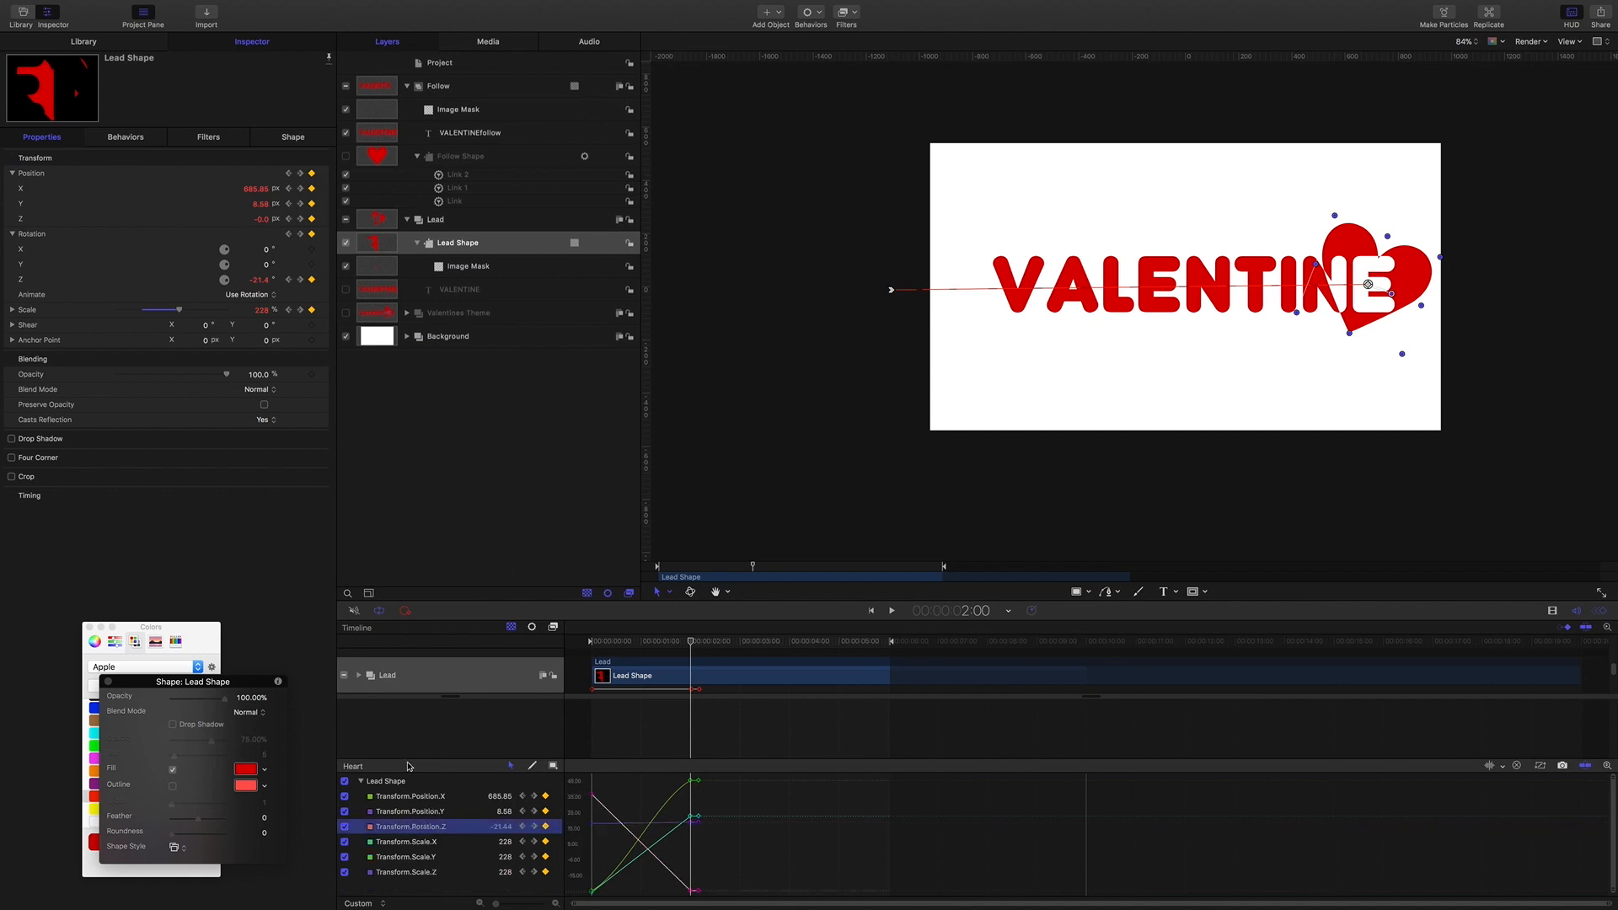
click(410, 873)
key(Delete)
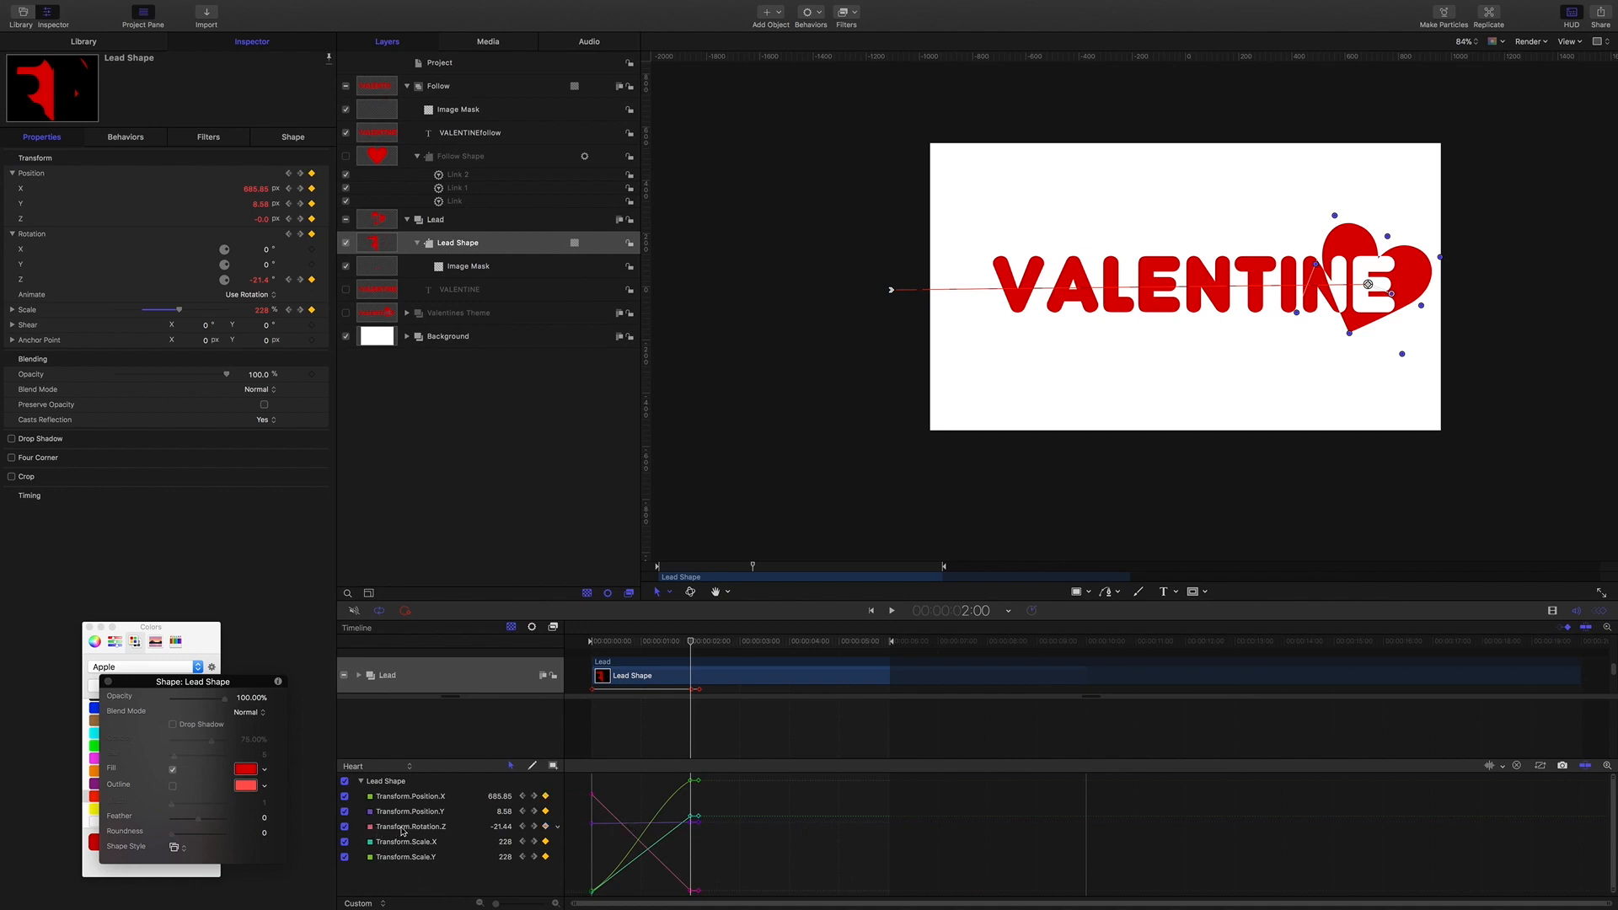
Isolate the Rotation Z curve and set its keyframes from the start to 2:00 to Bezier interpolation.
click(345, 812)
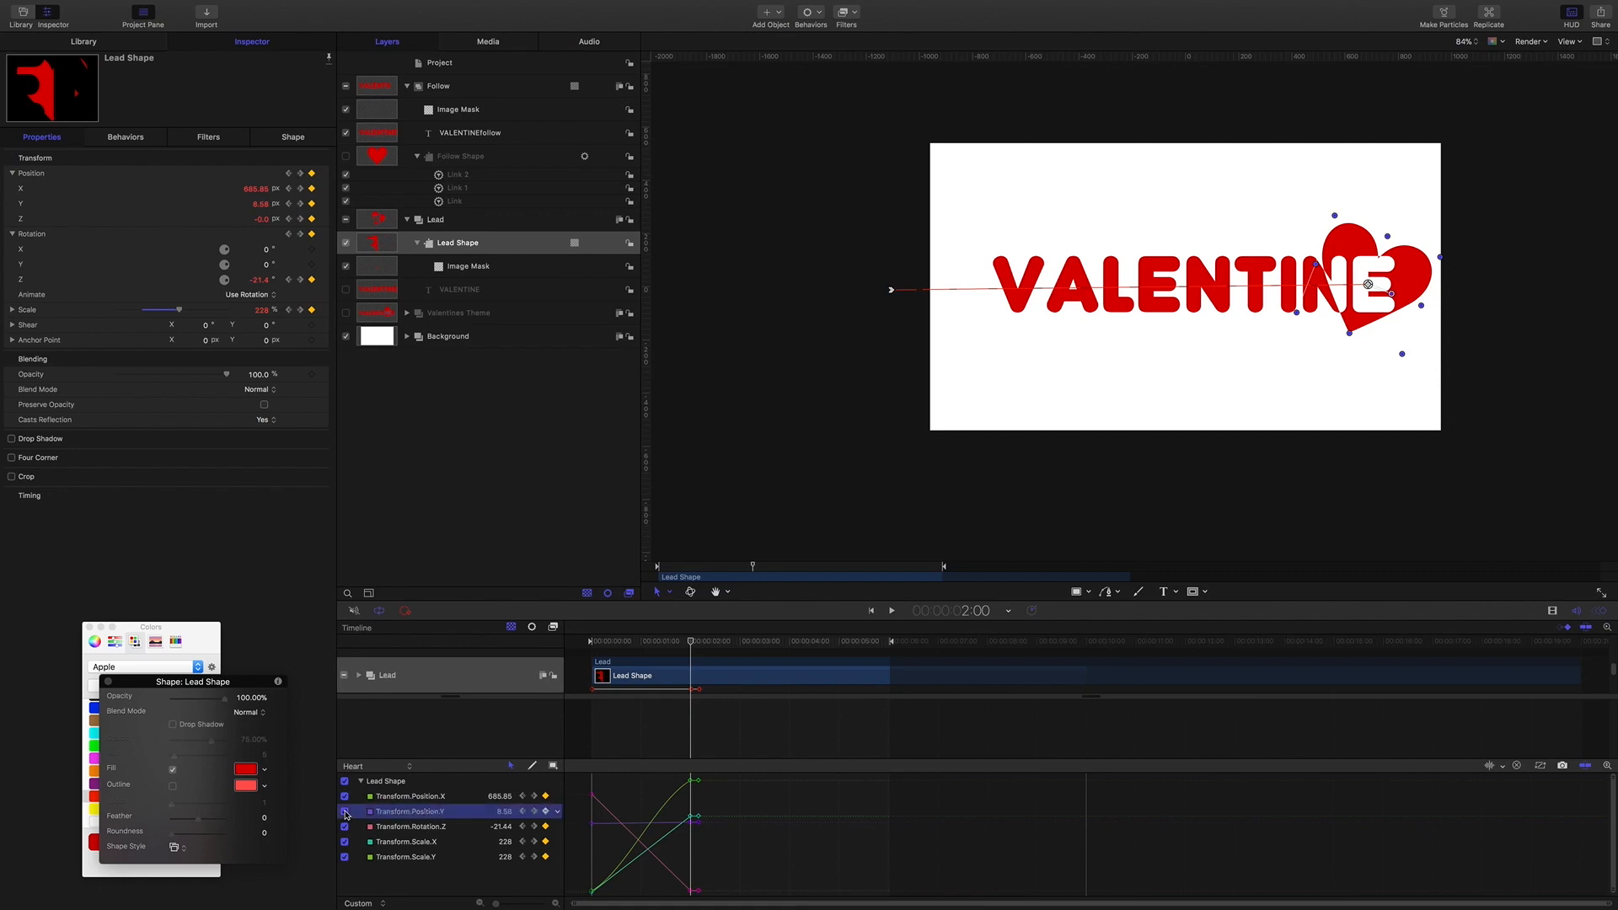
click(344, 796)
click(345, 842)
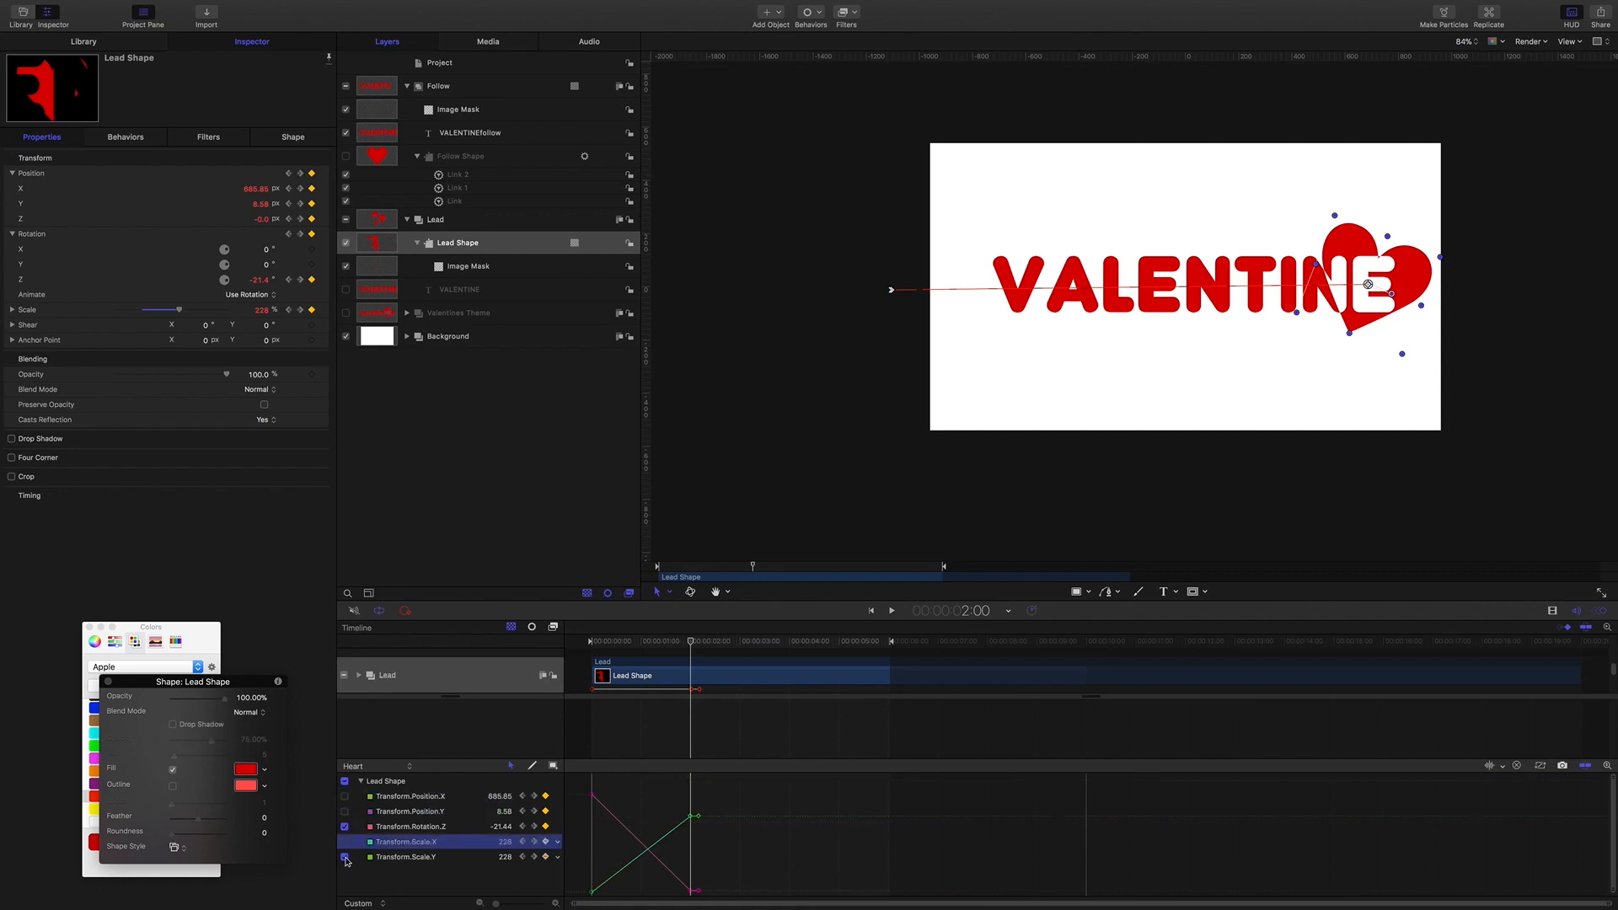
click(345, 858)
drag(583, 788, 694, 897)
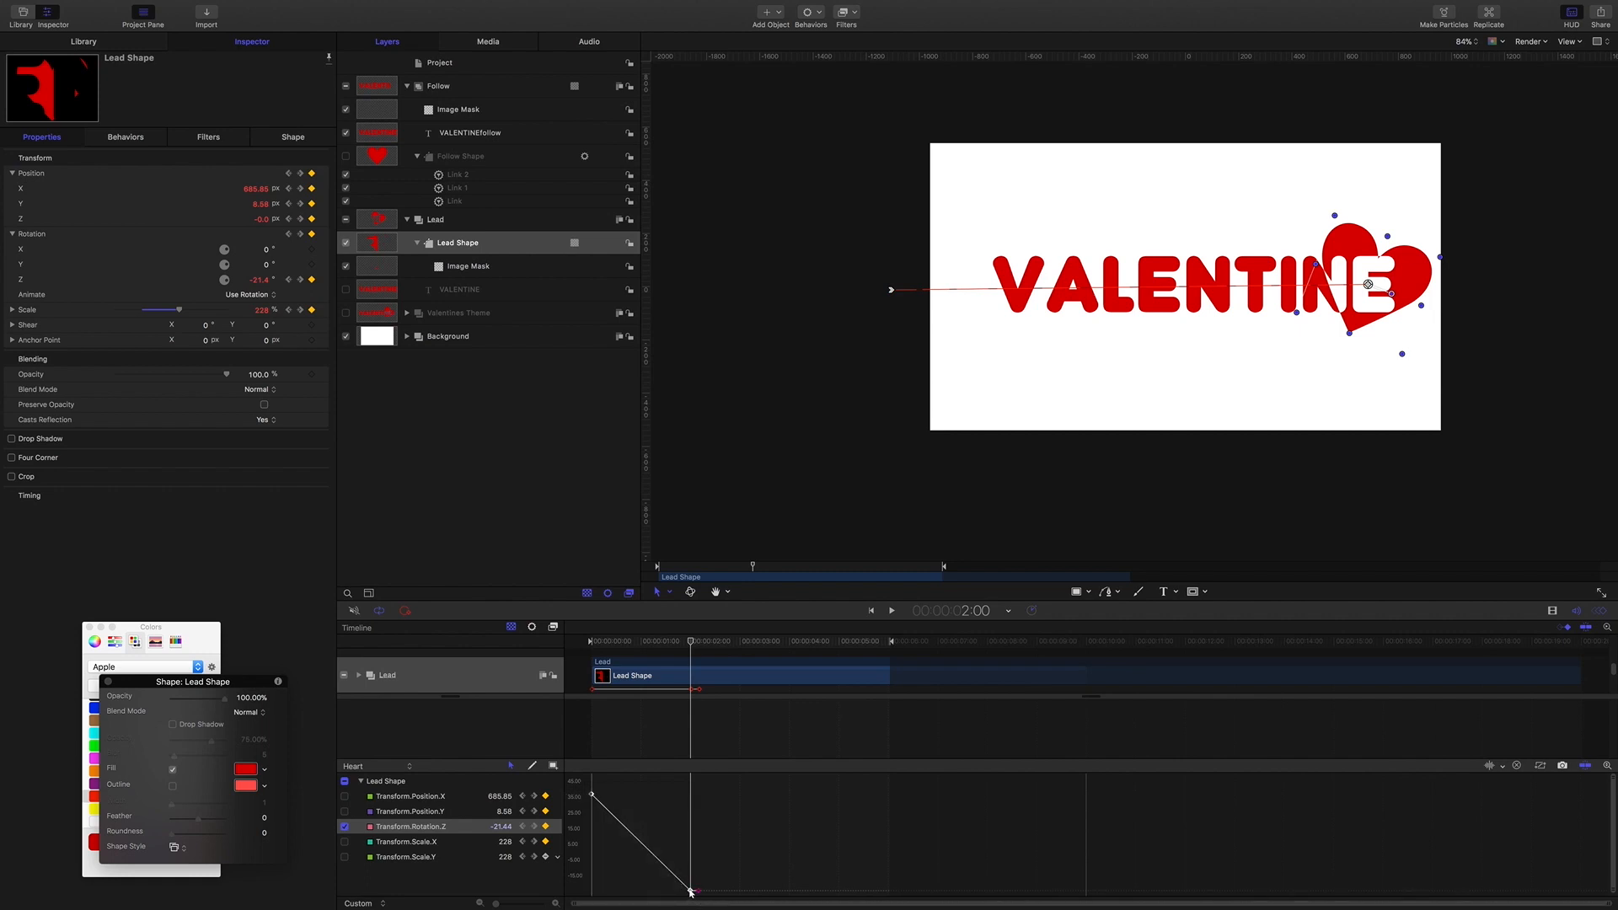
right_click(691, 892)
mouse_move(741, 866)
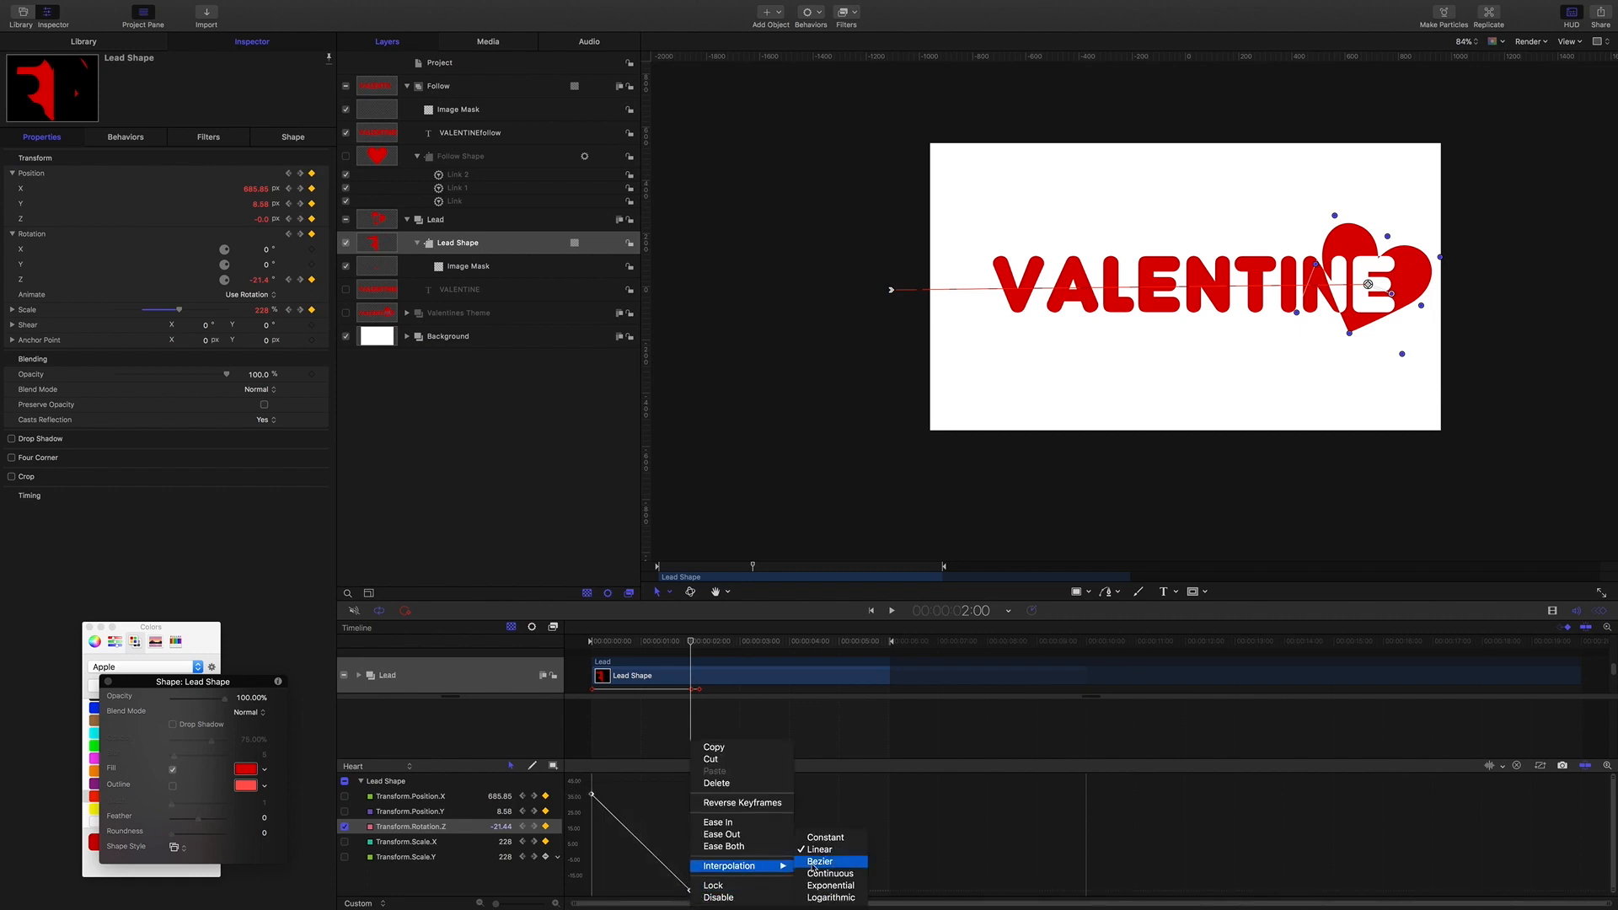
click(814, 862)
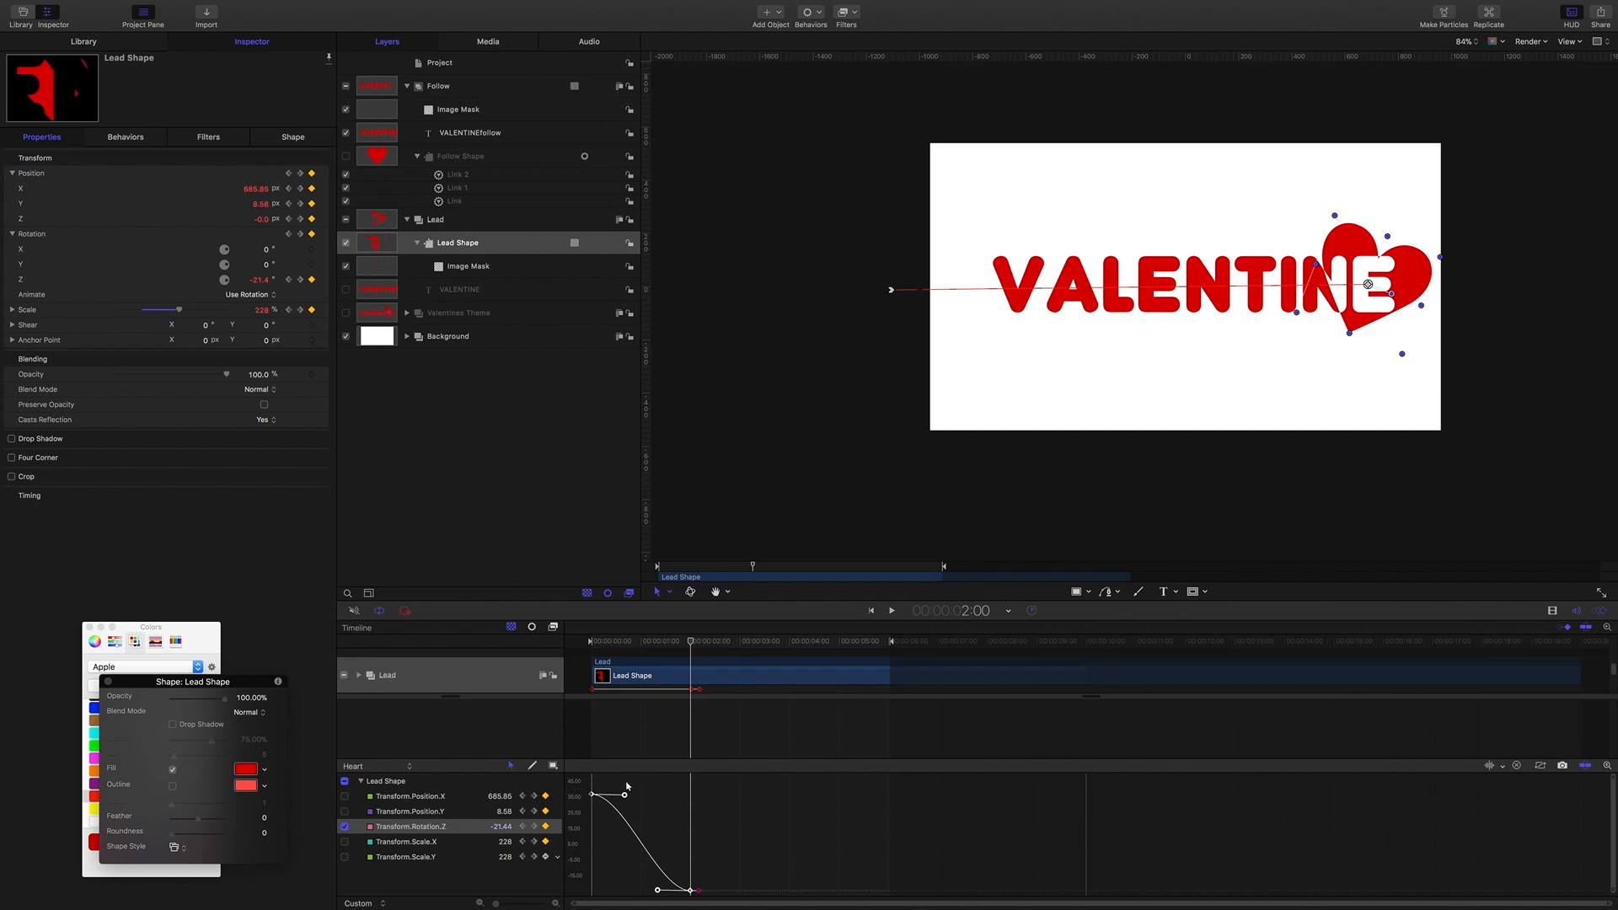
Show only the Scale X and Scale Y curves and set their keyframes from the start to 2:00 to Bezier interpolation.
click(344, 827)
click(345, 842)
click(345, 858)
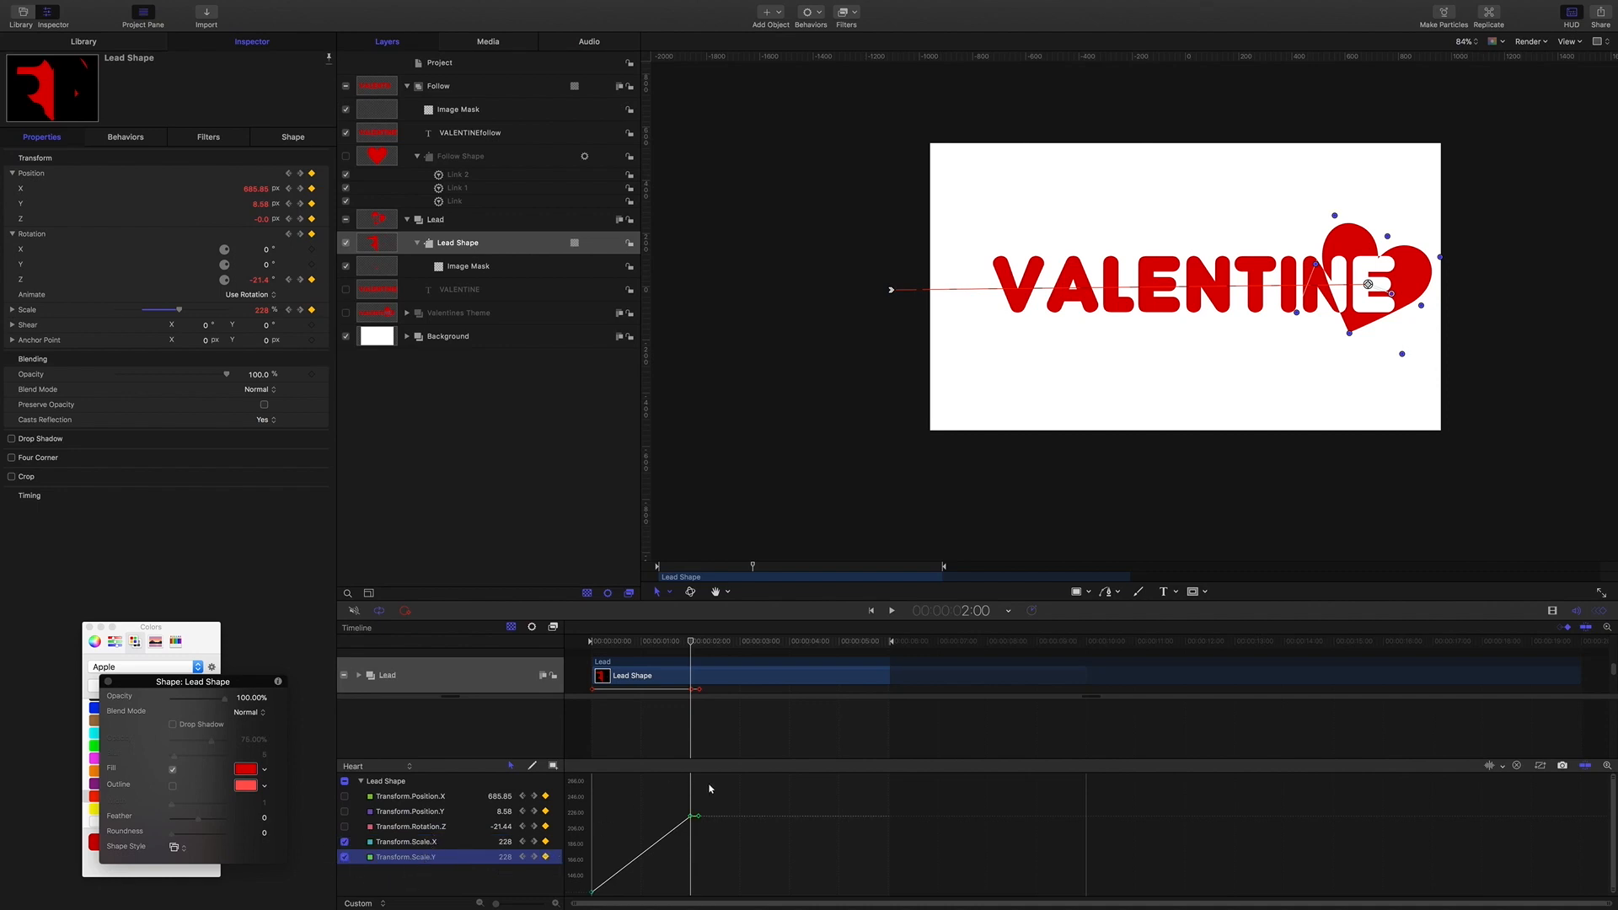
drag(588, 802, 697, 902)
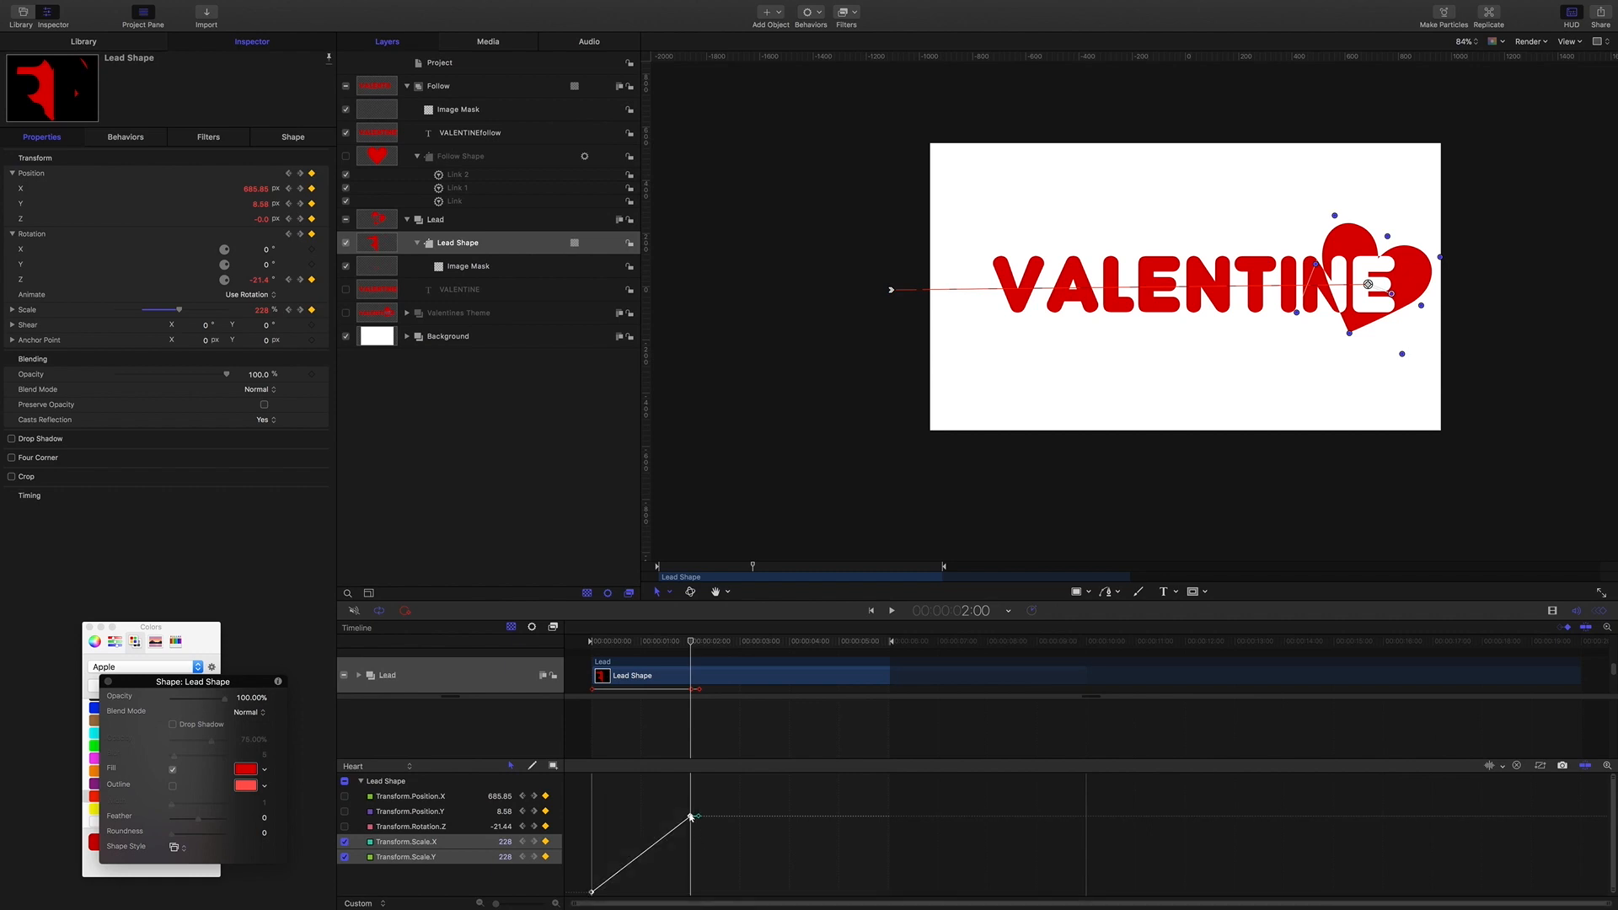
right_click(690, 817)
mouse_move(742, 866)
click(809, 864)
Play the heart's eased movement from the start, and replay it with nothing selected.
key(Home)
key(space)
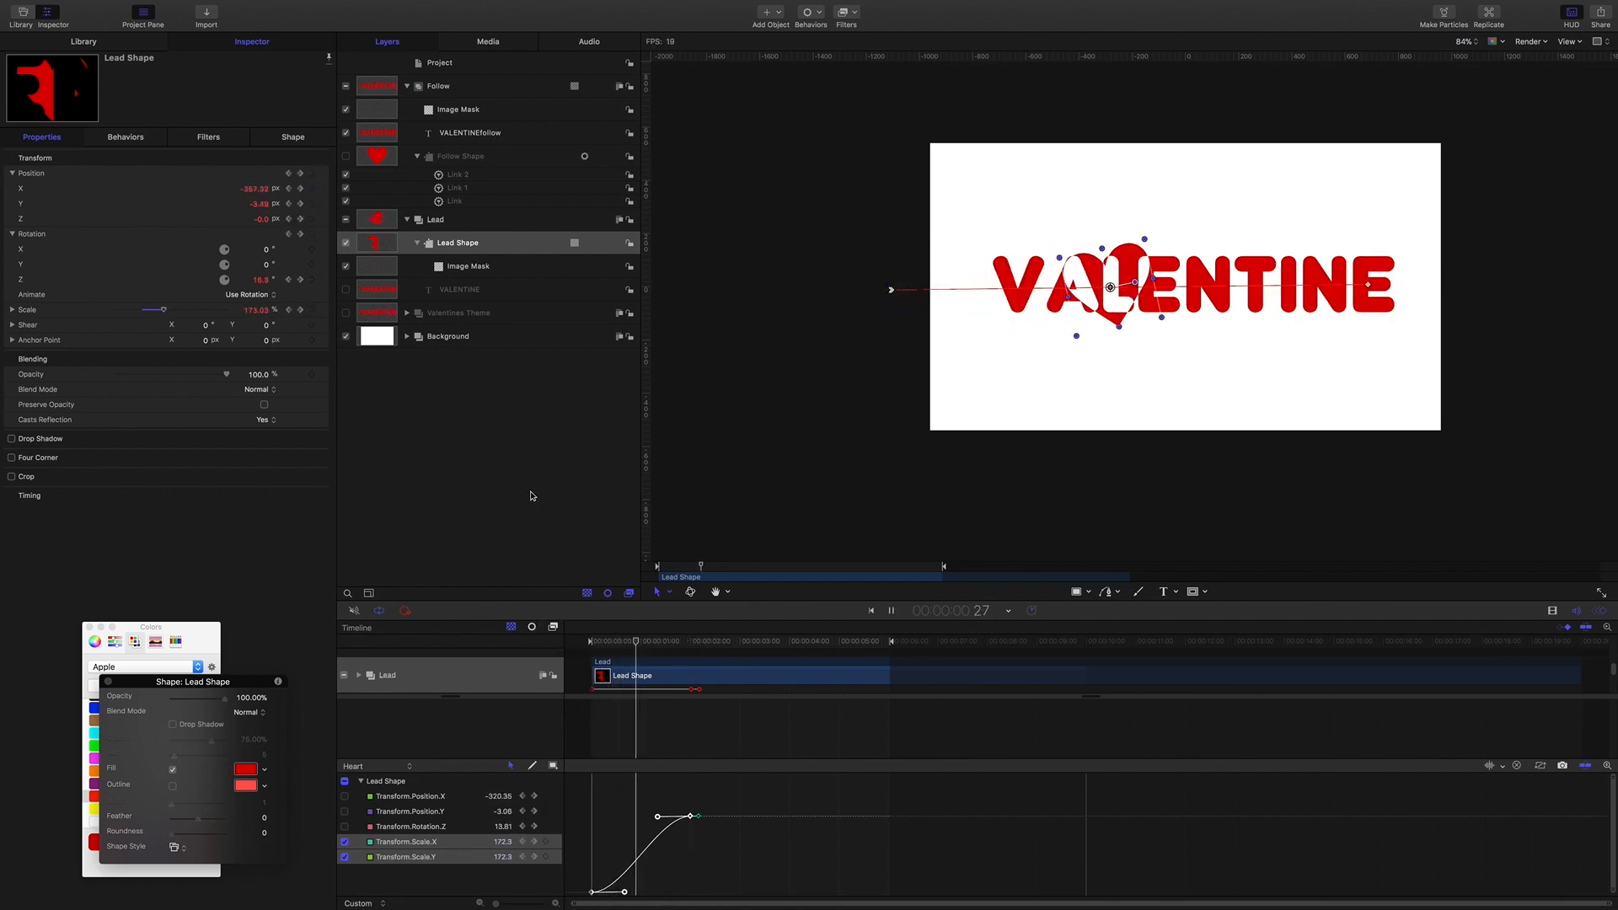
key(space)
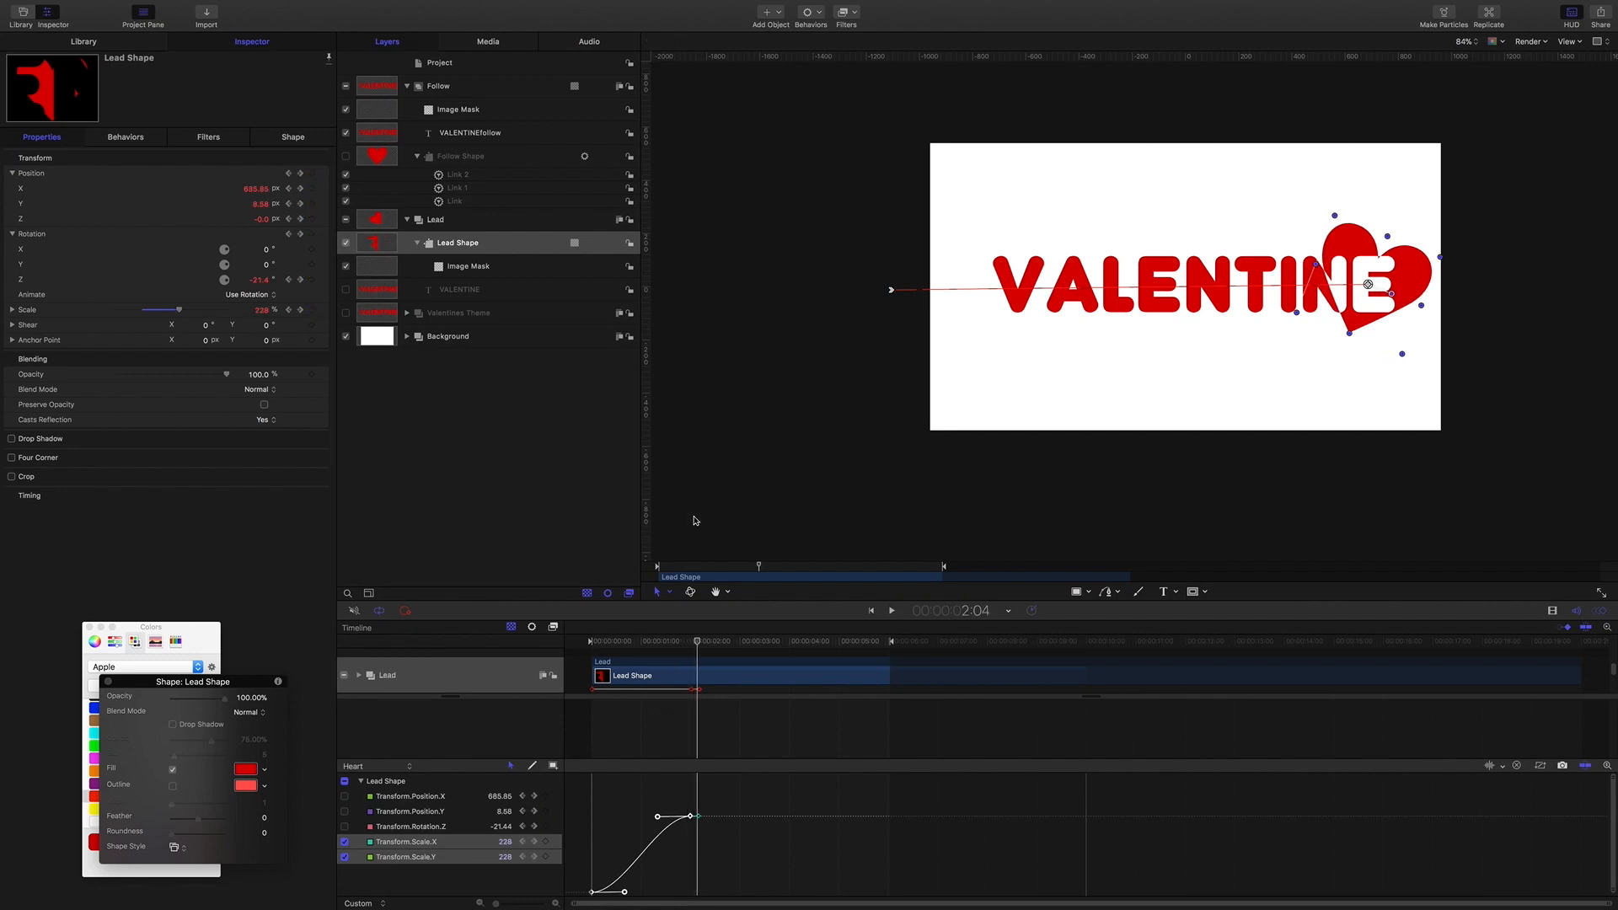
drag(698, 641, 610, 641)
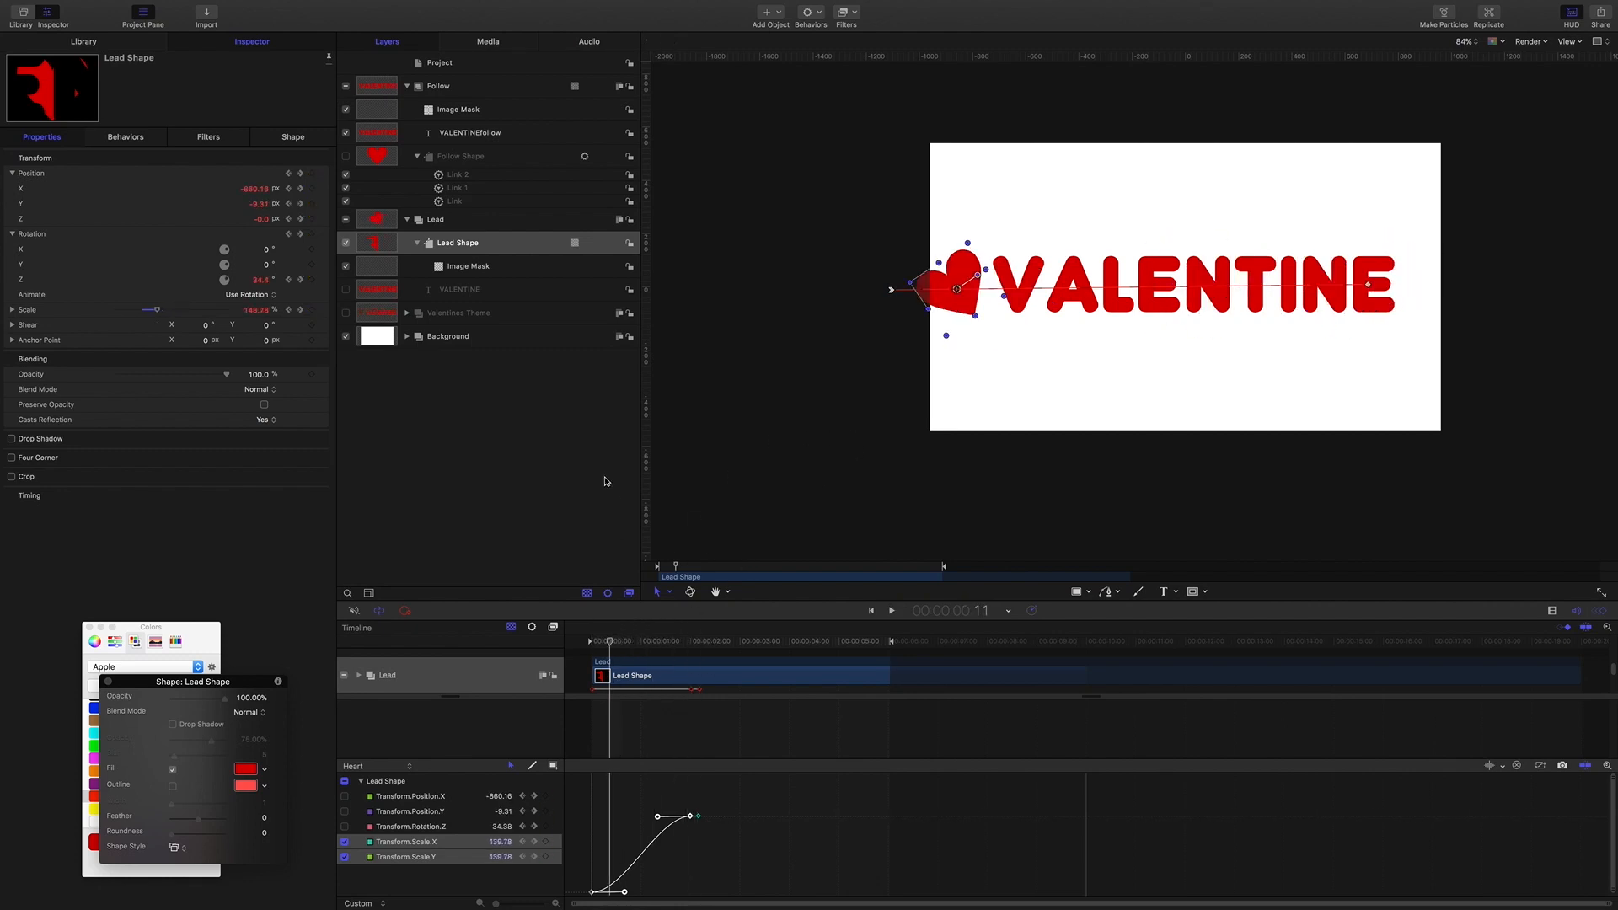
click(535, 451)
key(space)
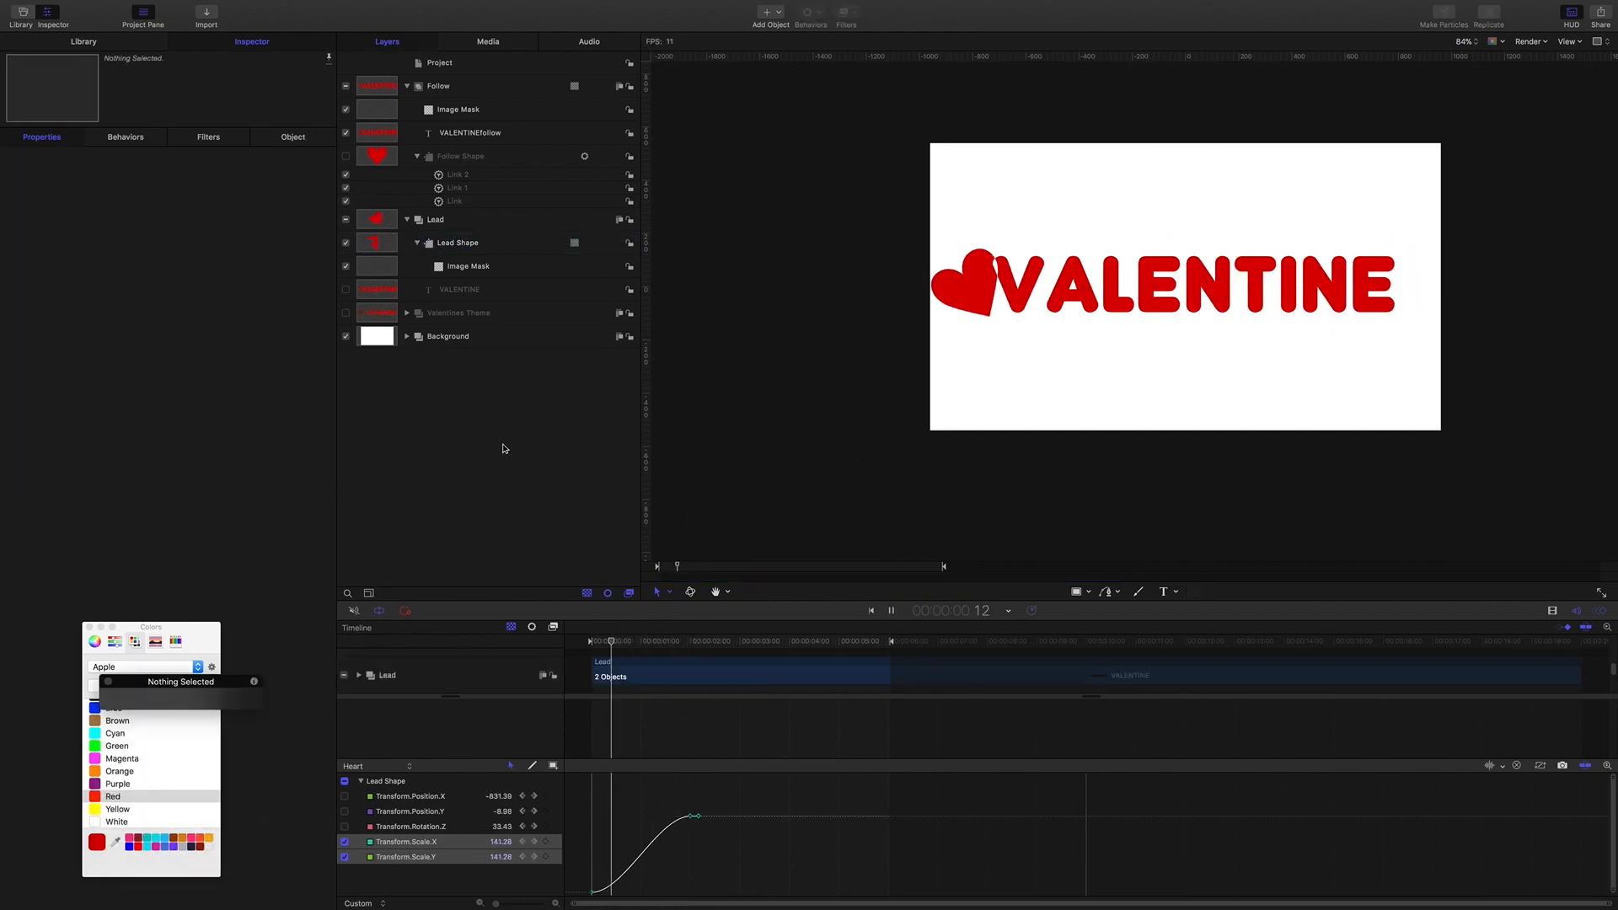
key(space)
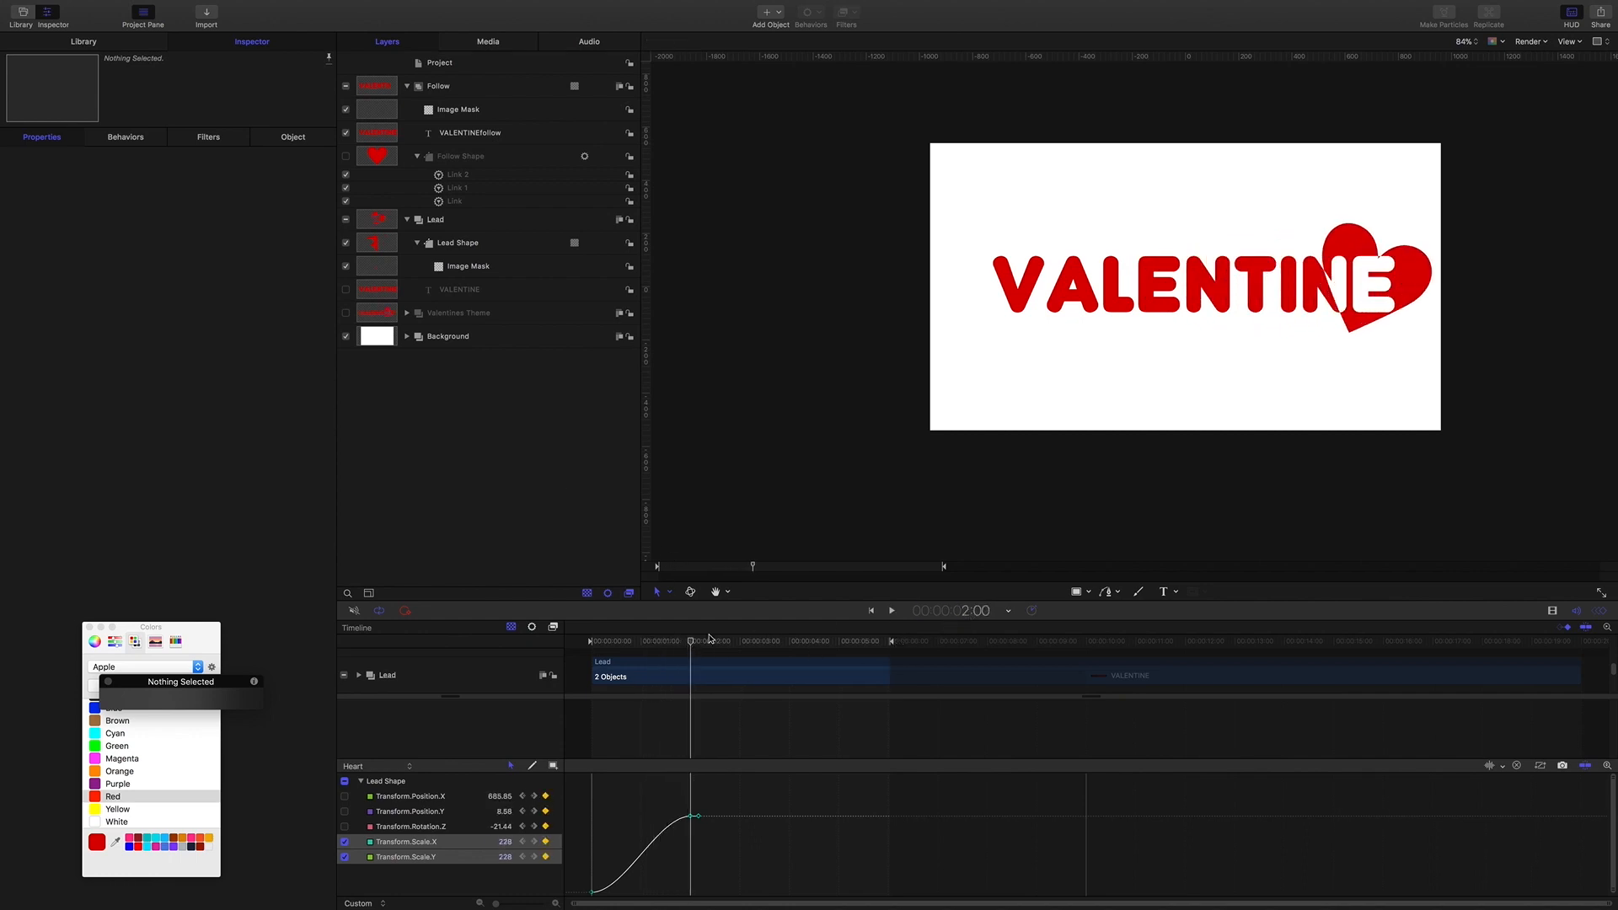
At 3:05, keyframe Lead Shape over the V at X about -593 px, with Z rotation about 24.6° and scale about 350%.
drag(690, 642, 699, 646)
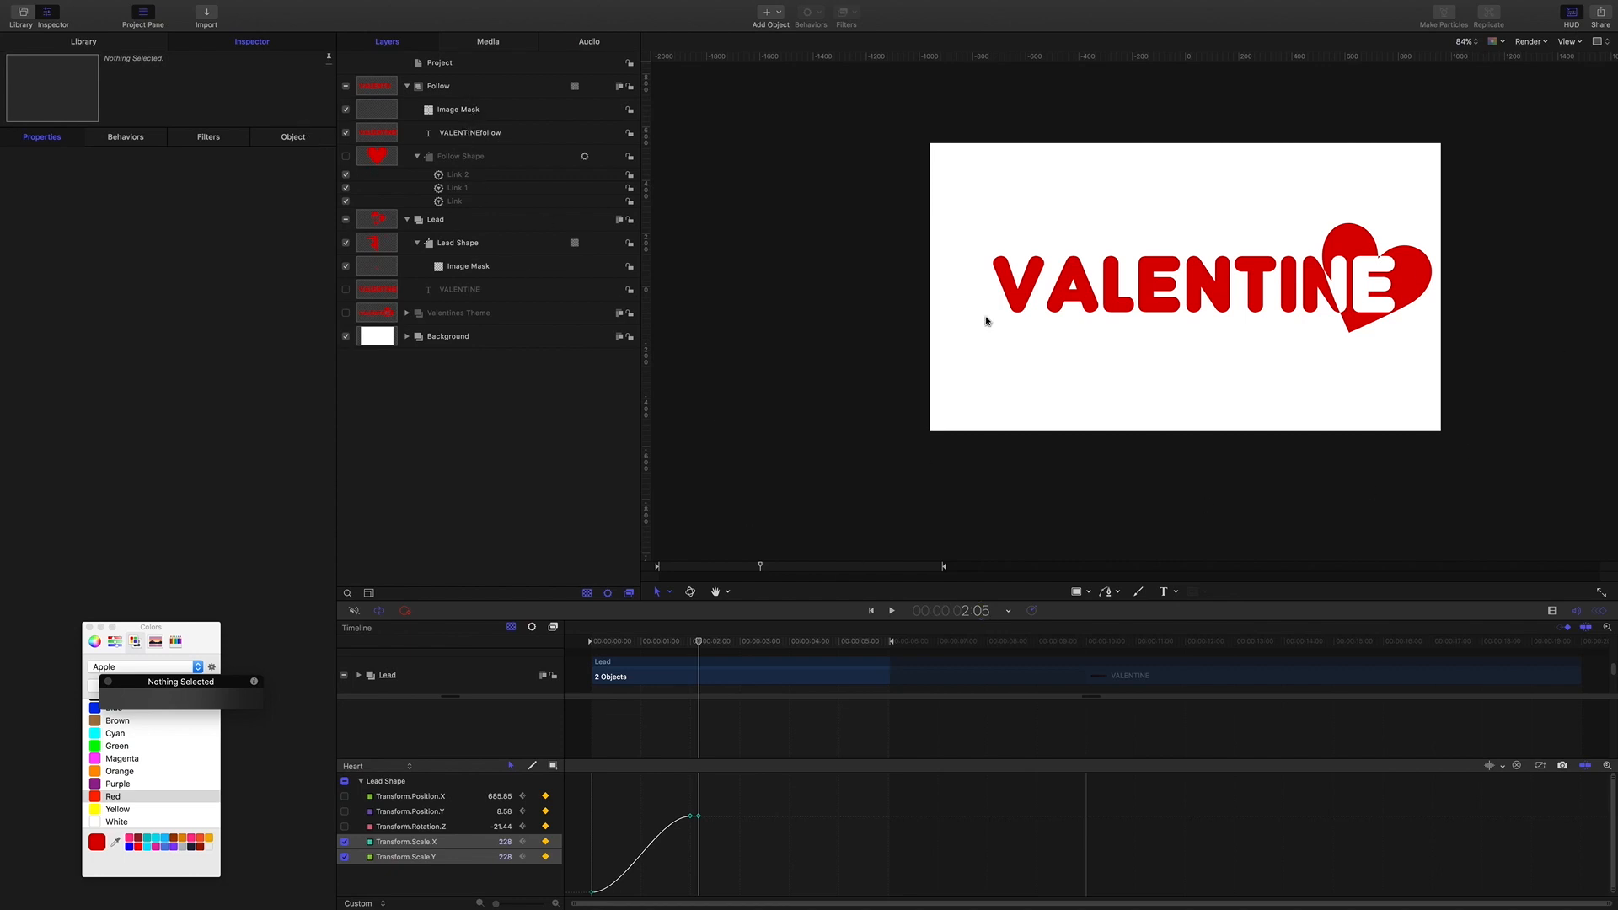
click(975, 613)
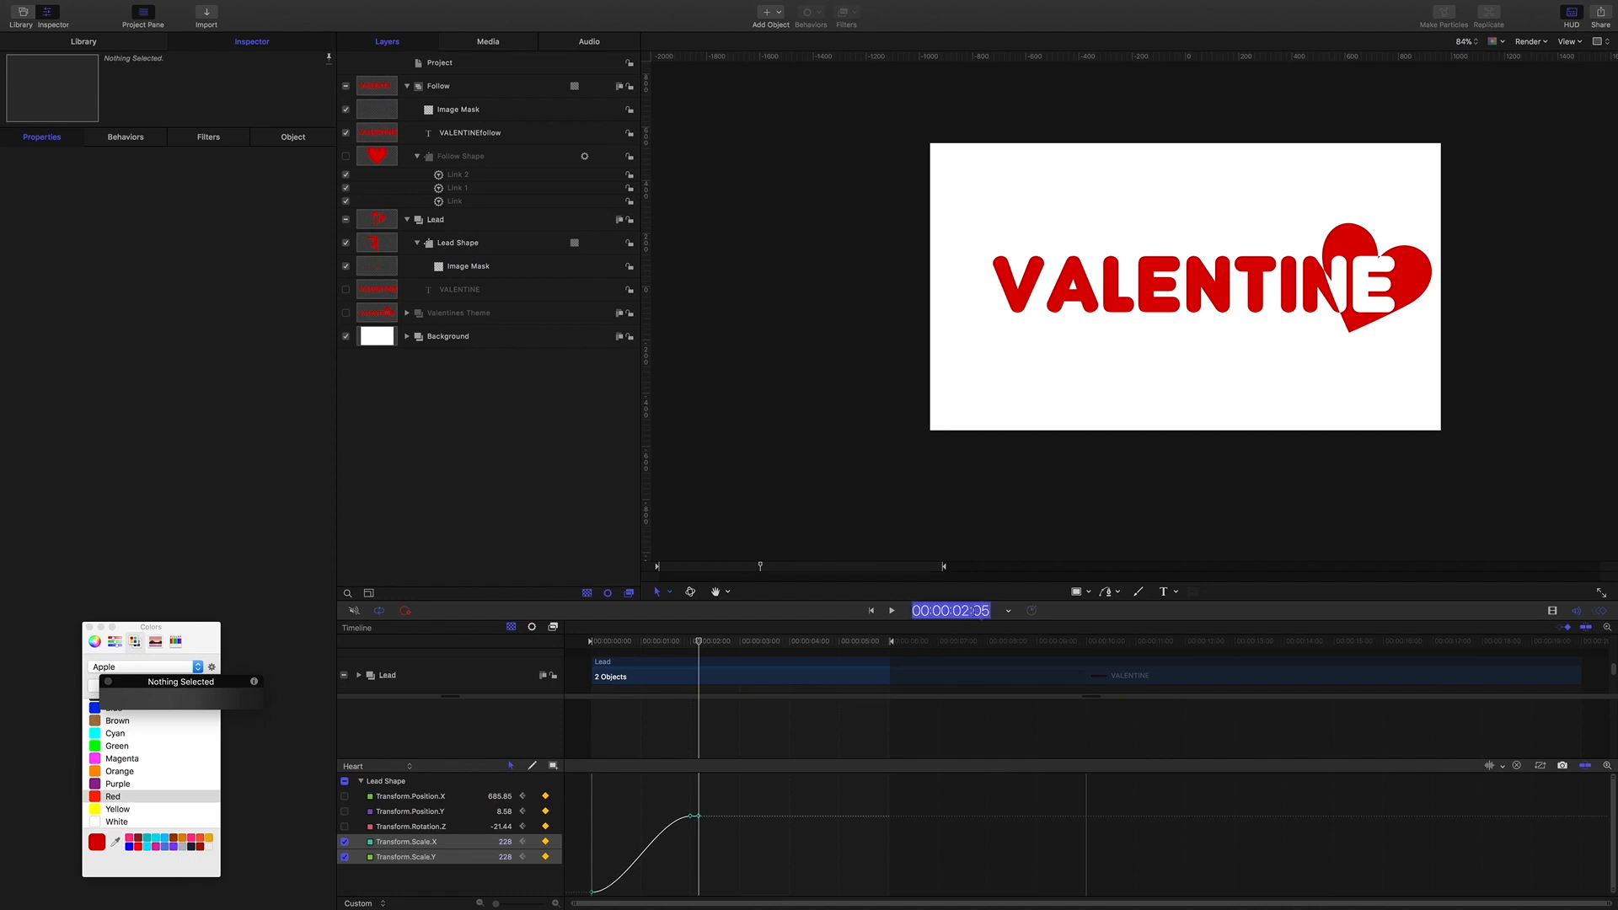
text(3.05)
key(Return)
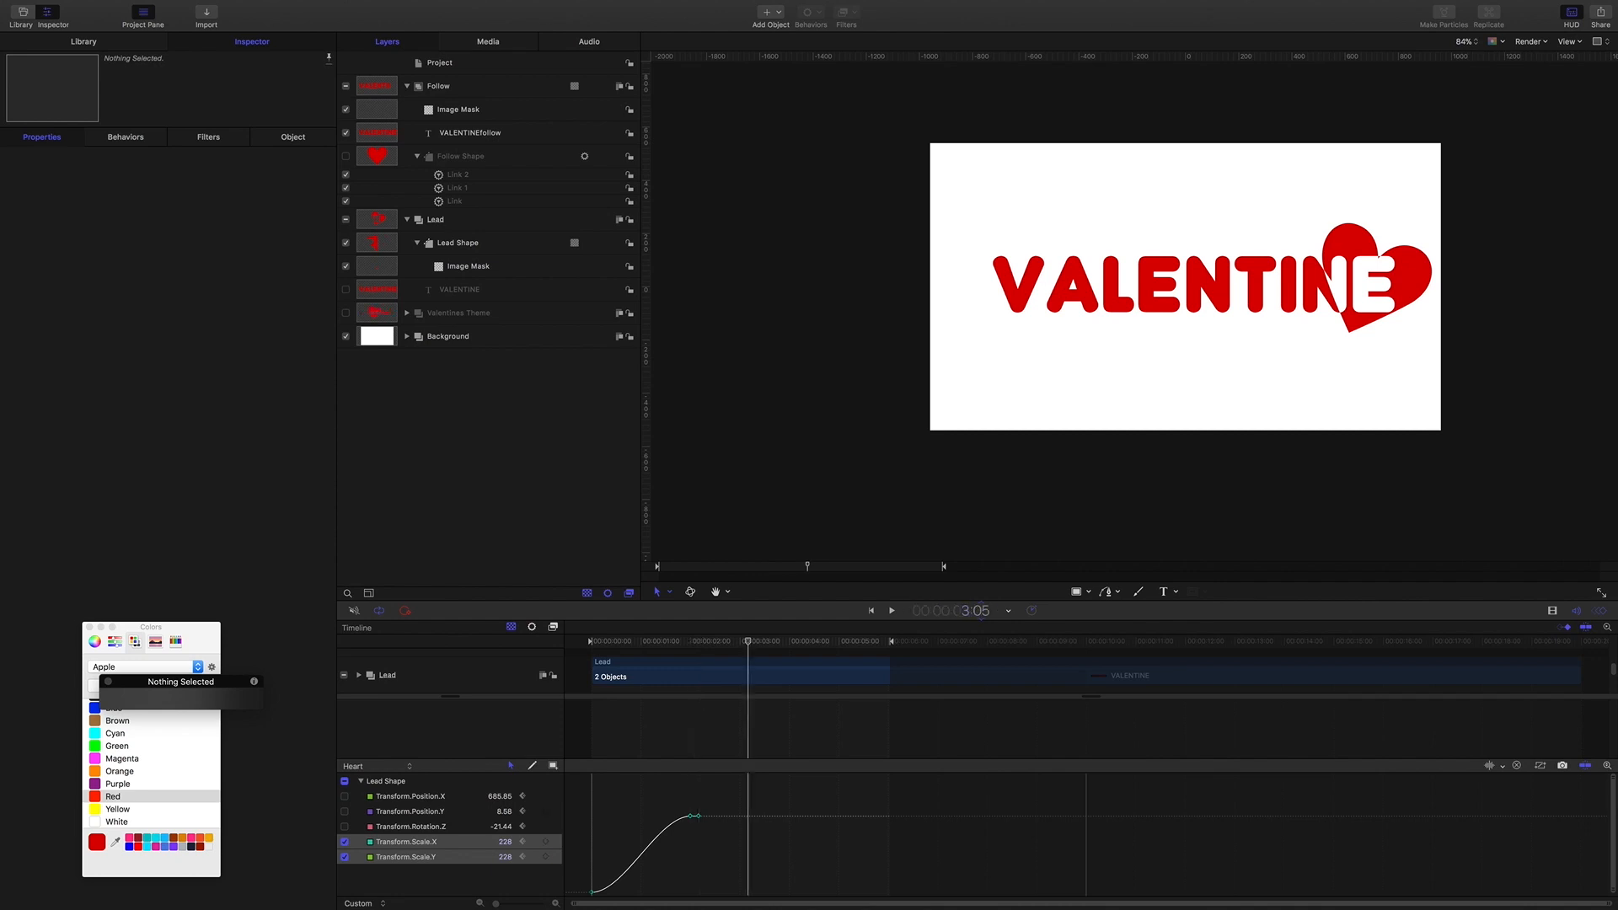
click(456, 245)
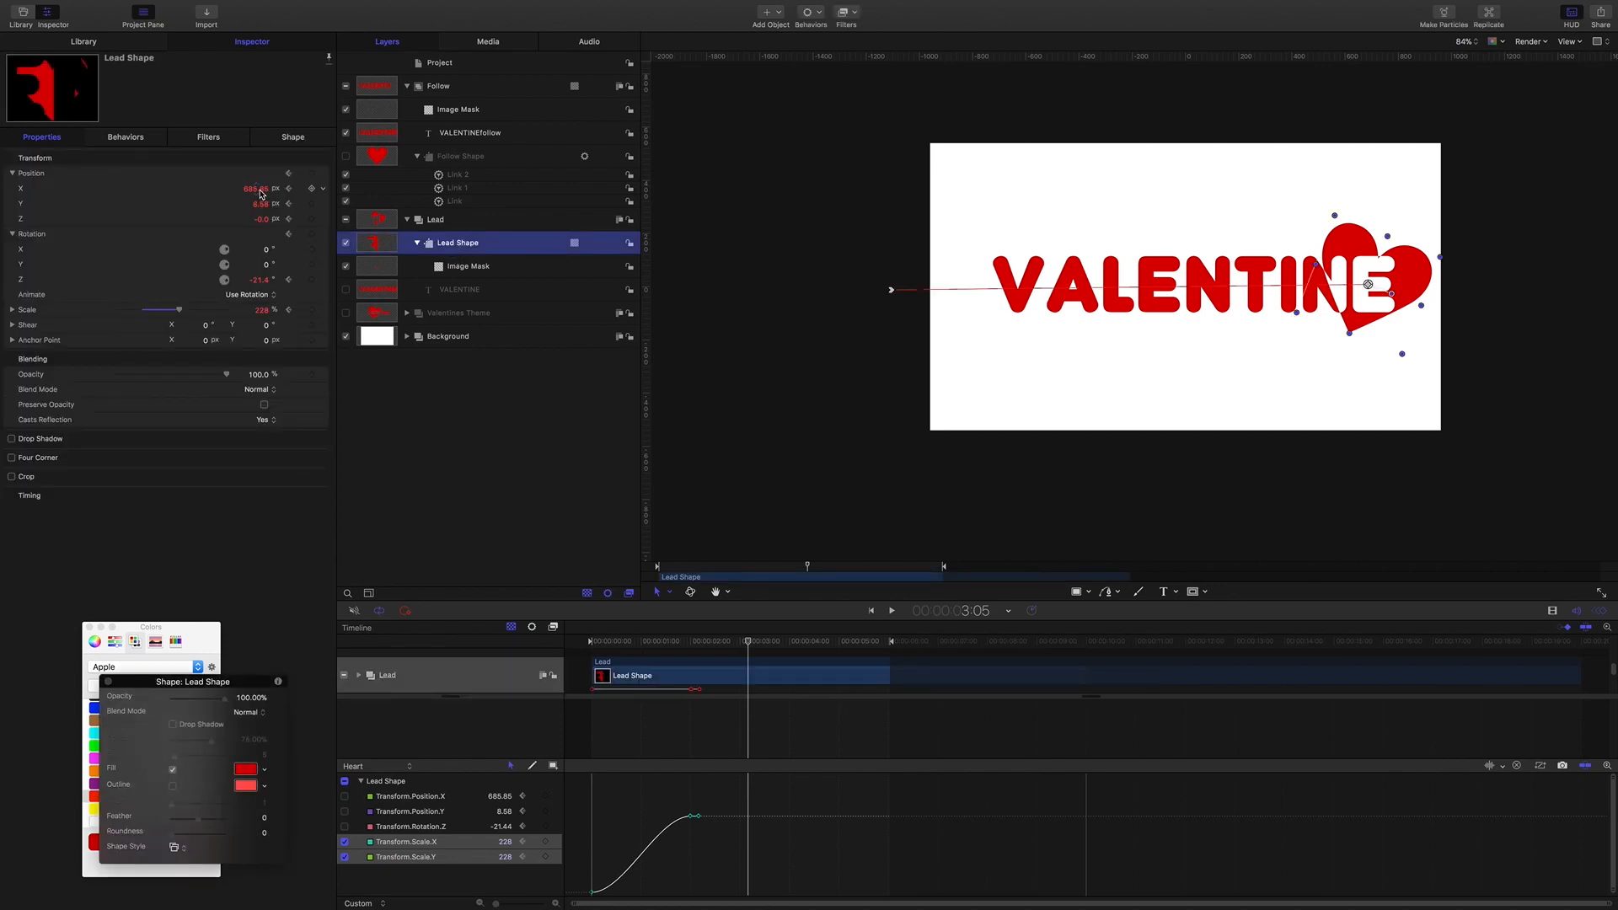
mouse_move(262, 193)
mouse_down()
mouse_move(232, 193)
mouse_move(253, 189)
mouse_up()
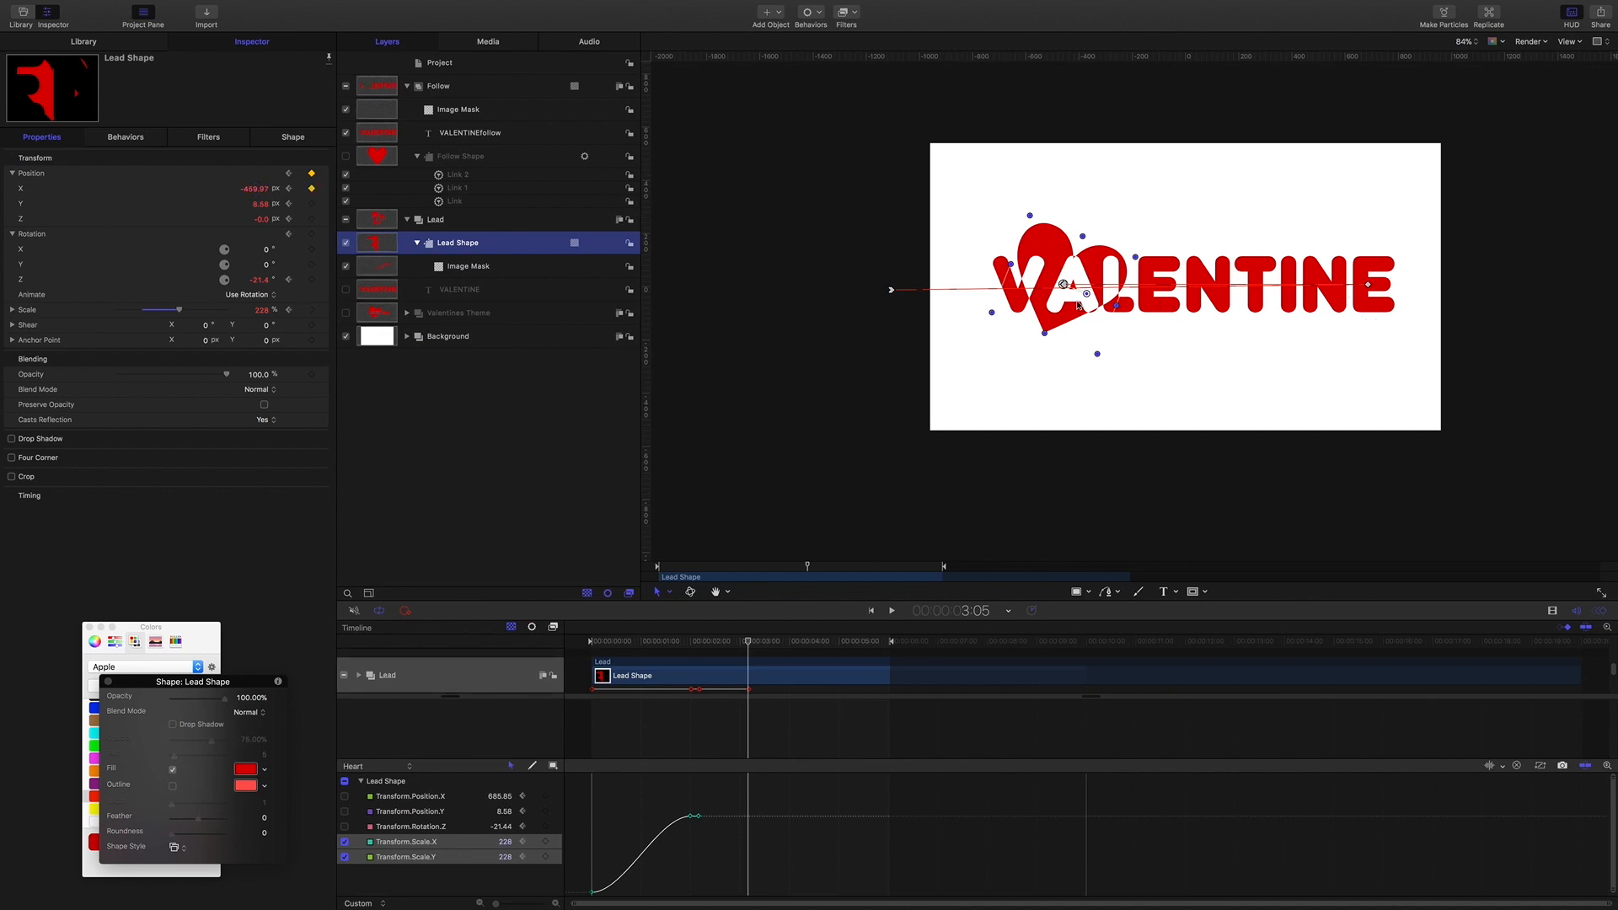
drag(1087, 294, 1087, 274)
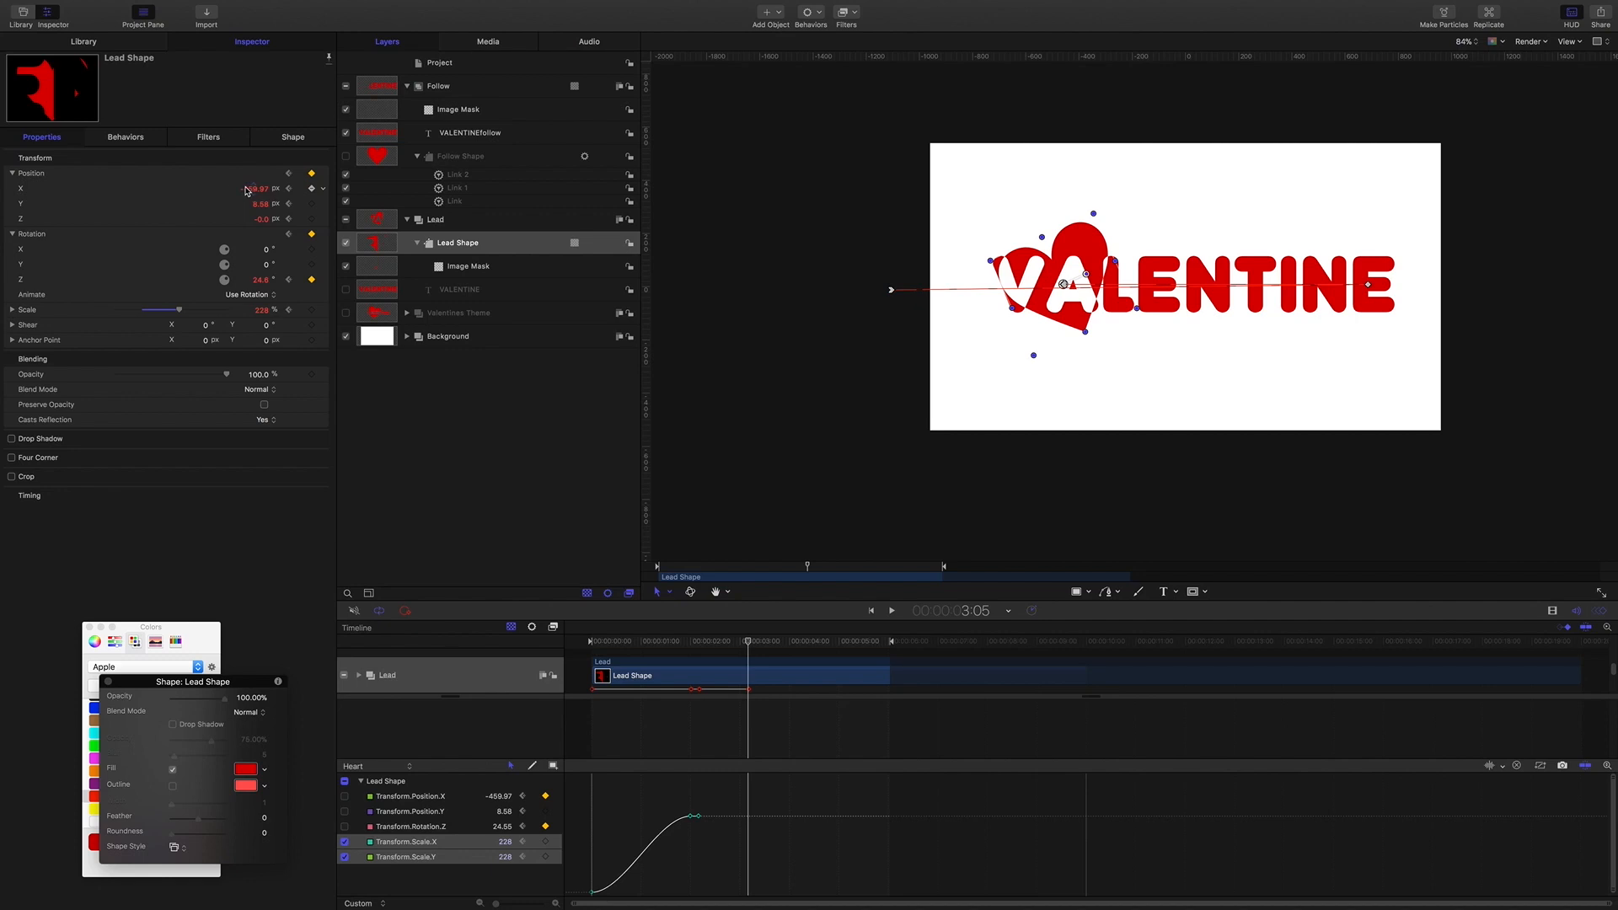
drag(256, 188, 249, 189)
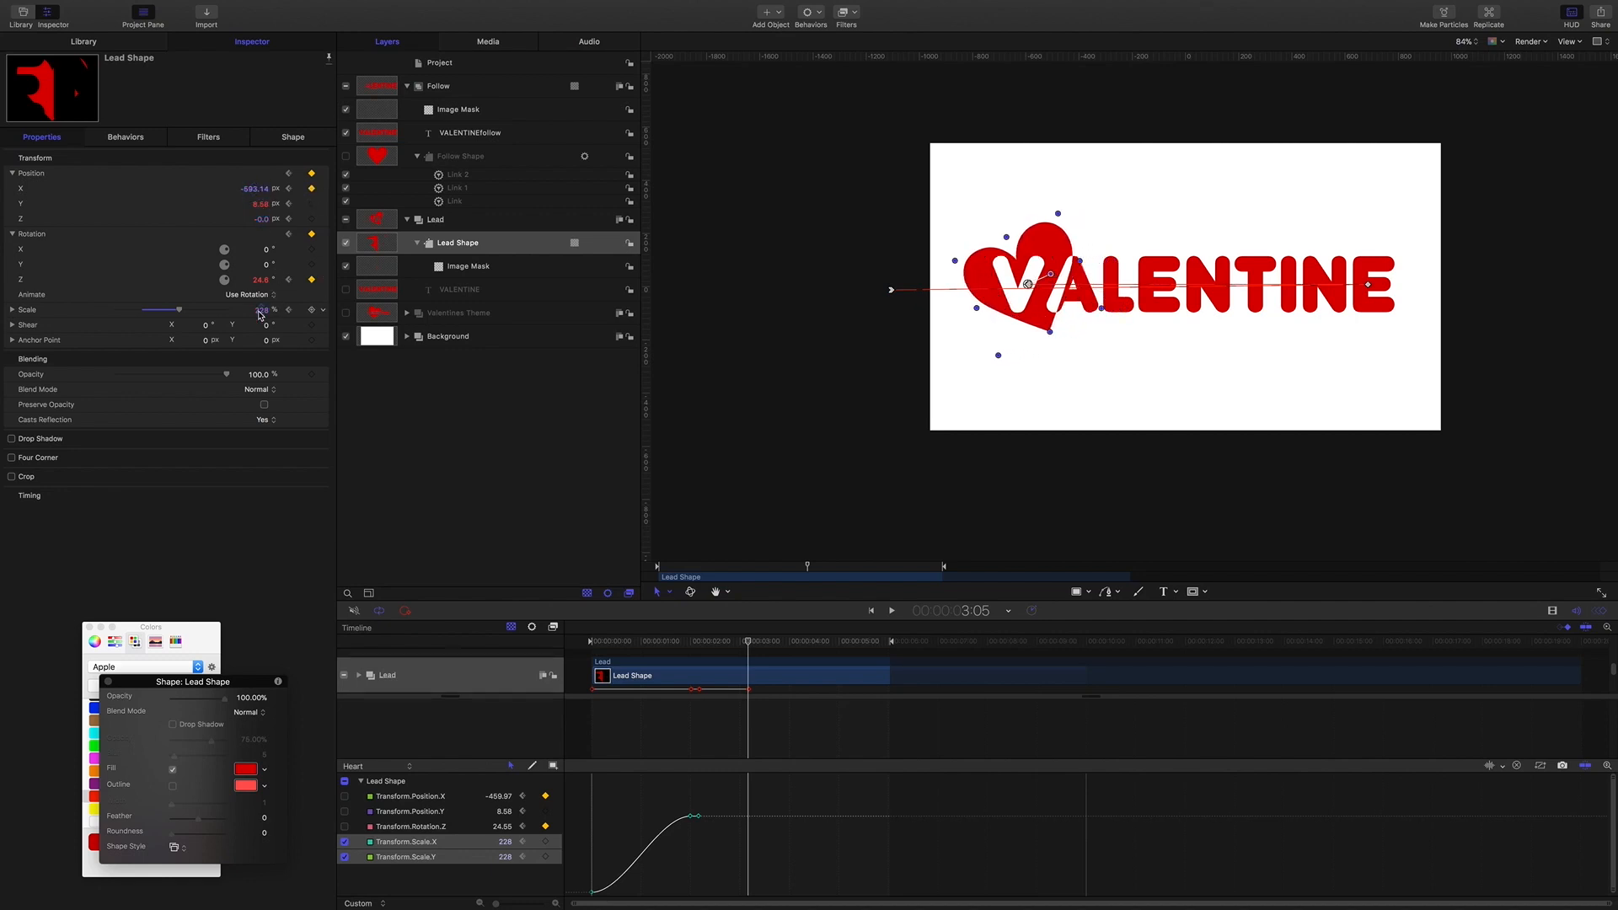
drag(260, 310, 262, 311)
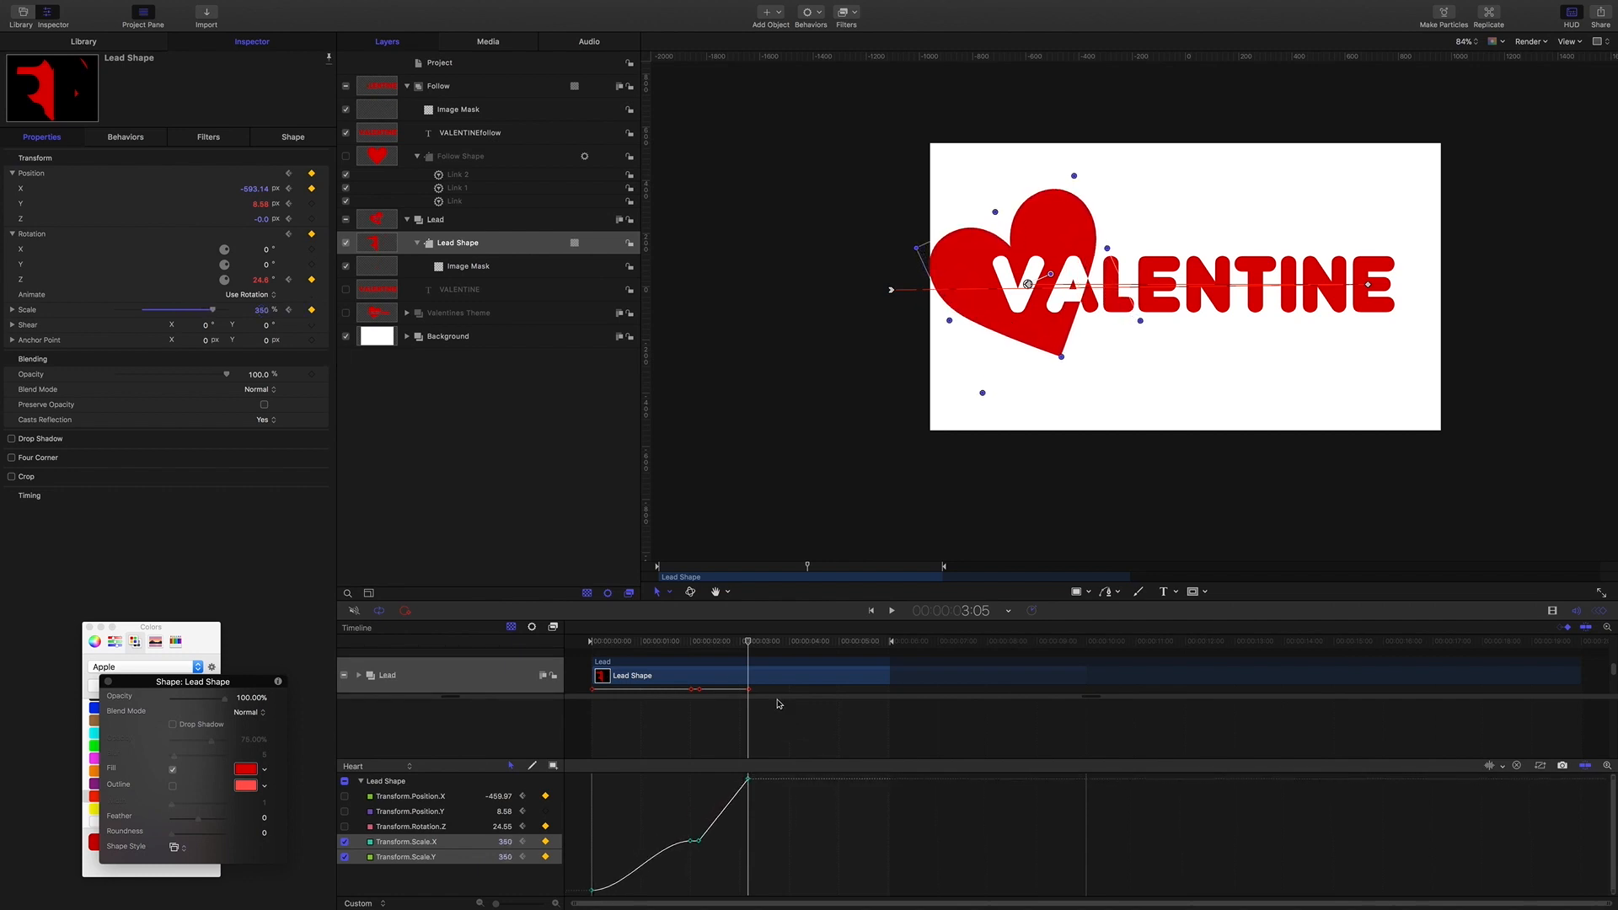
Scrub through the return move to 3:05, and set the Scale X and Y keyframes from 2:00 to 3:05 to Bezier interpolation.
click(680, 641)
drag(681, 642, 751, 667)
drag(693, 782, 765, 856)
right_click(749, 780)
mouse_move(809, 865)
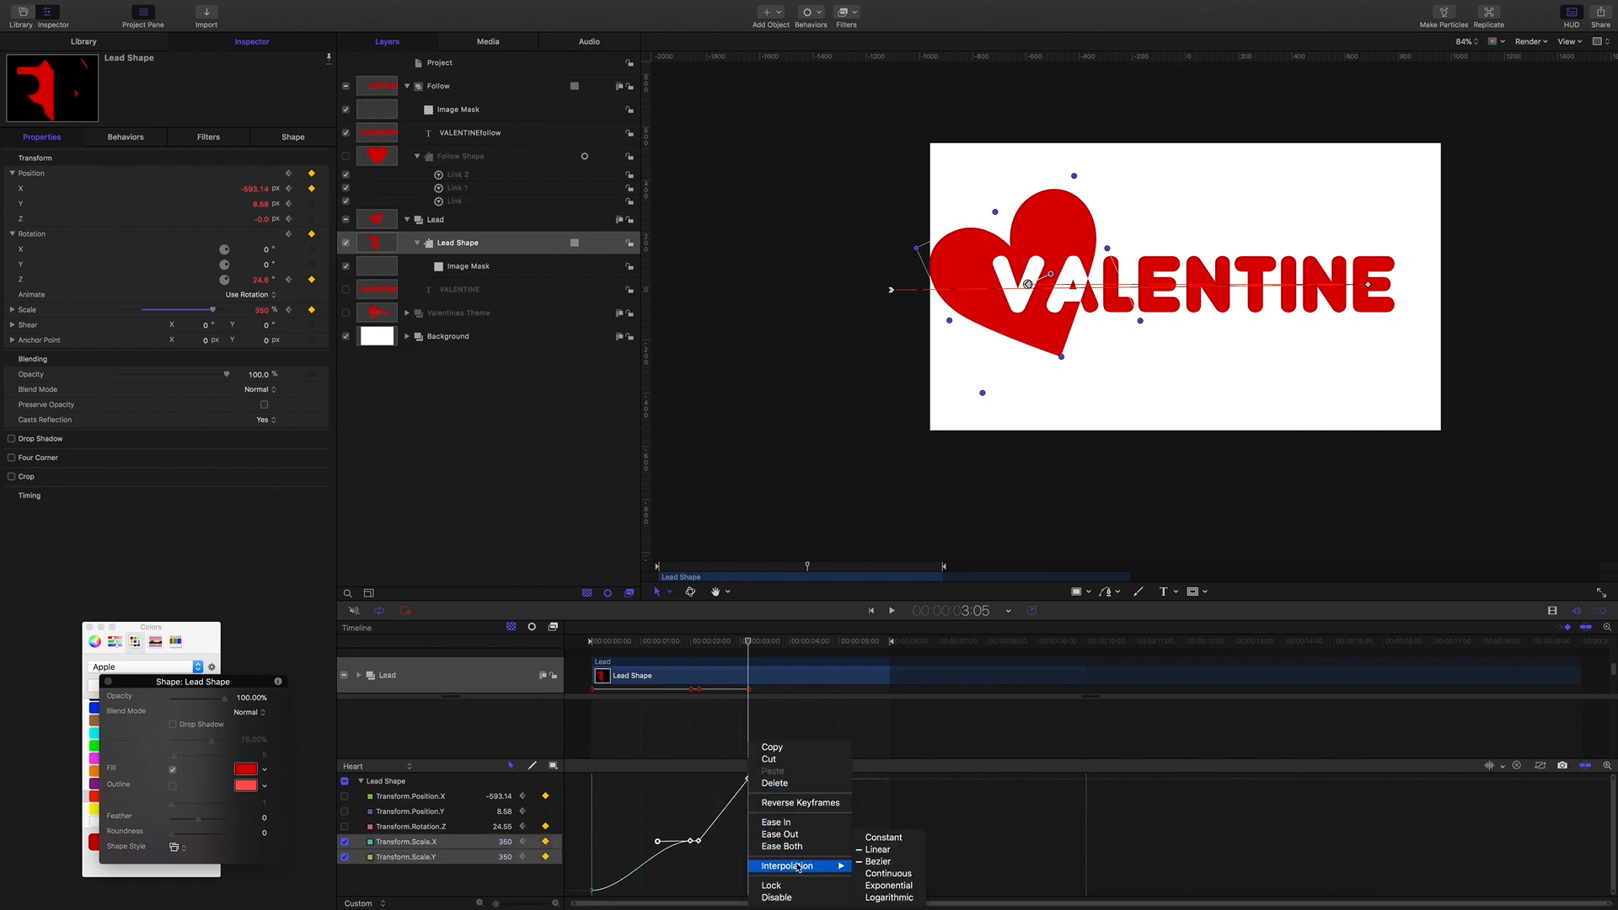
click(878, 861)
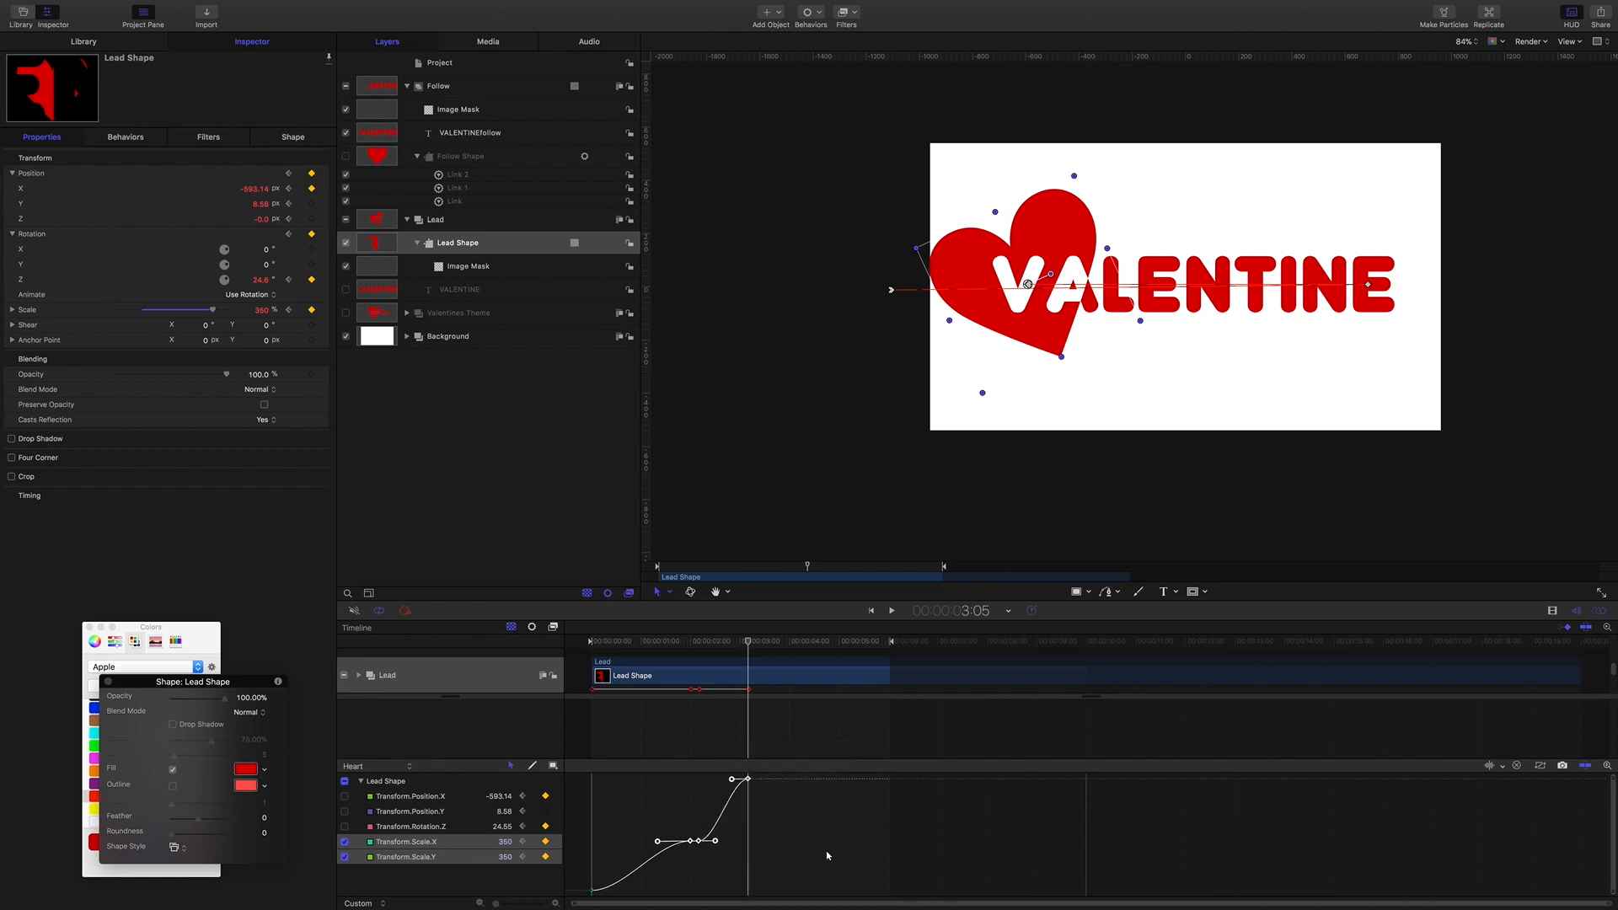
Show the Position X, Position Y and Rotation Z curves and set the Position X and Rotation Z keyframes from 2:00 to 3:05 to Bezier.
click(345, 796)
click(345, 812)
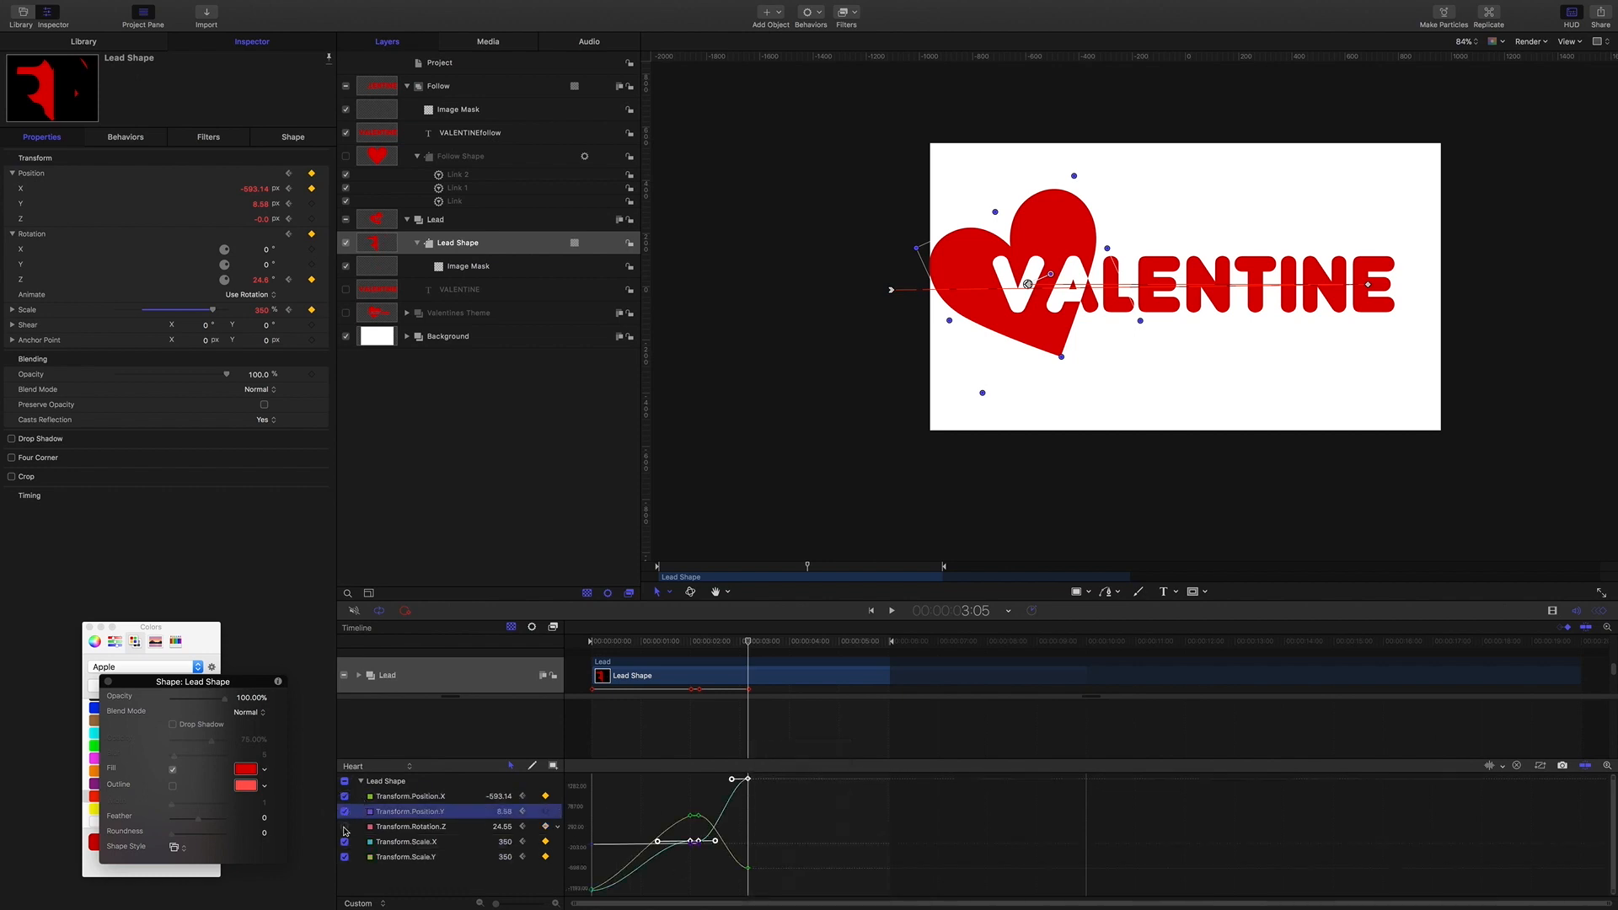
click(345, 827)
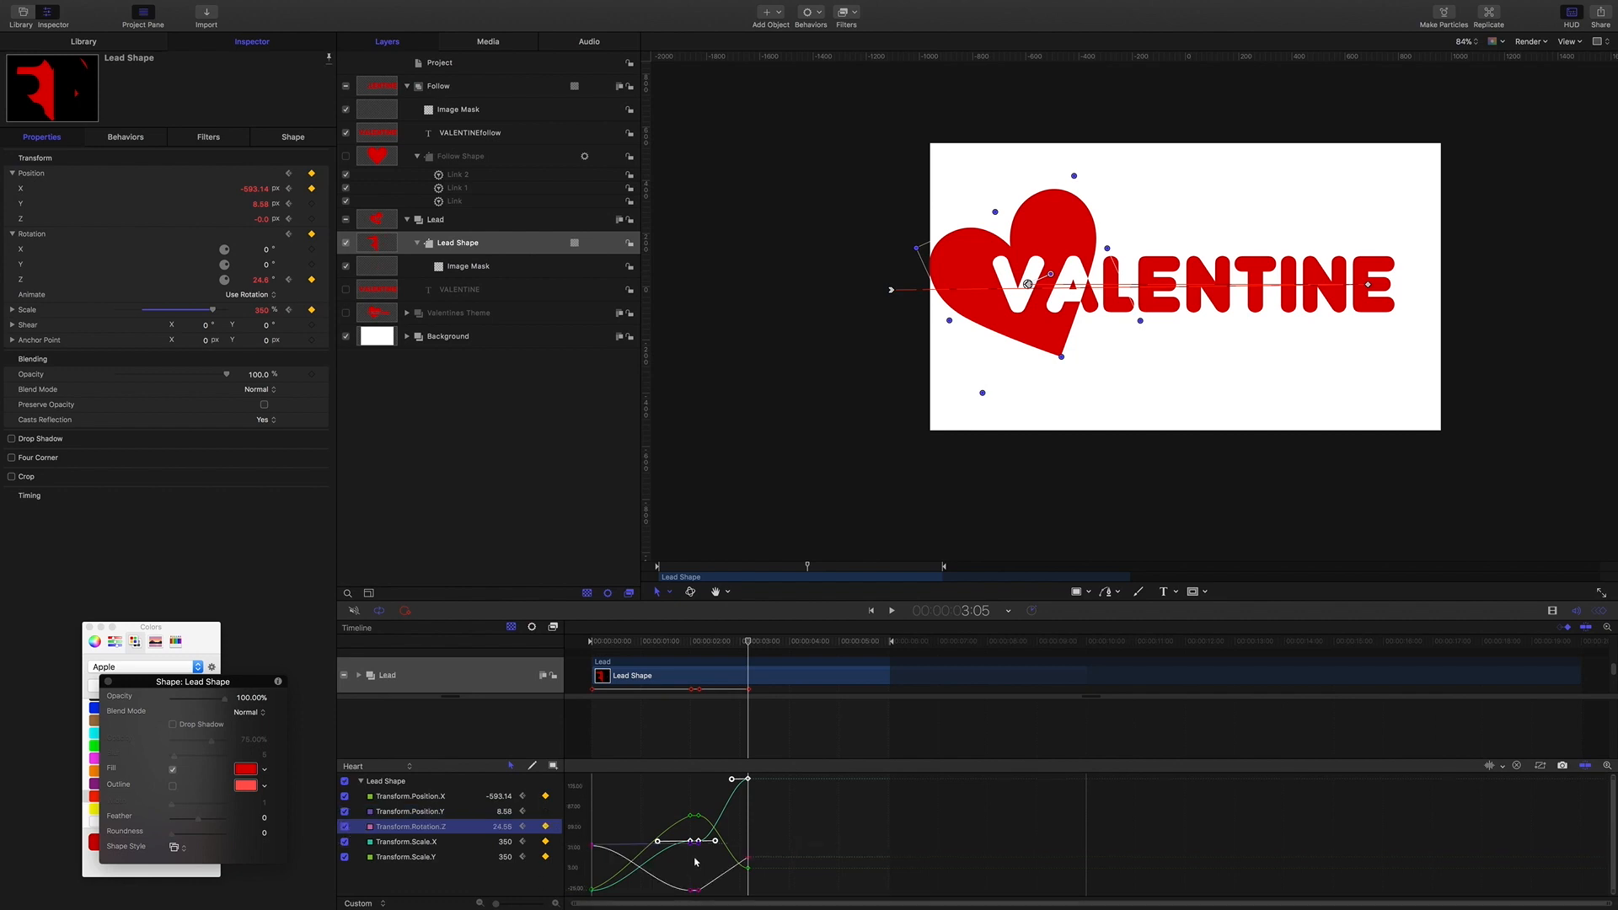
drag(695, 861, 741, 868)
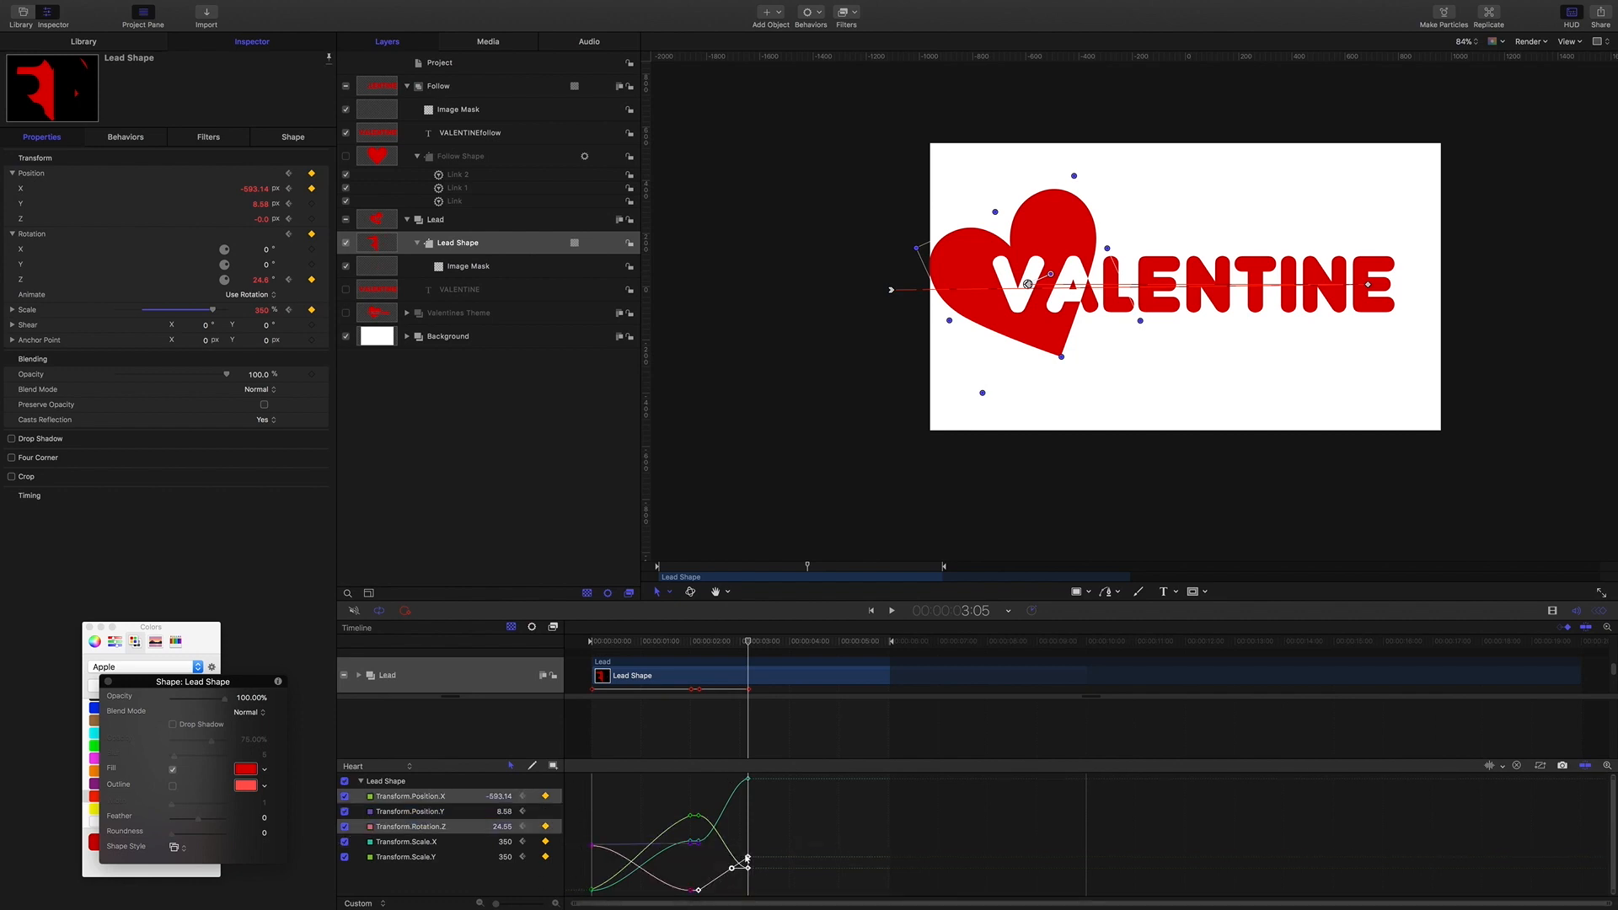
right_click(747, 860)
mouse_move(788, 866)
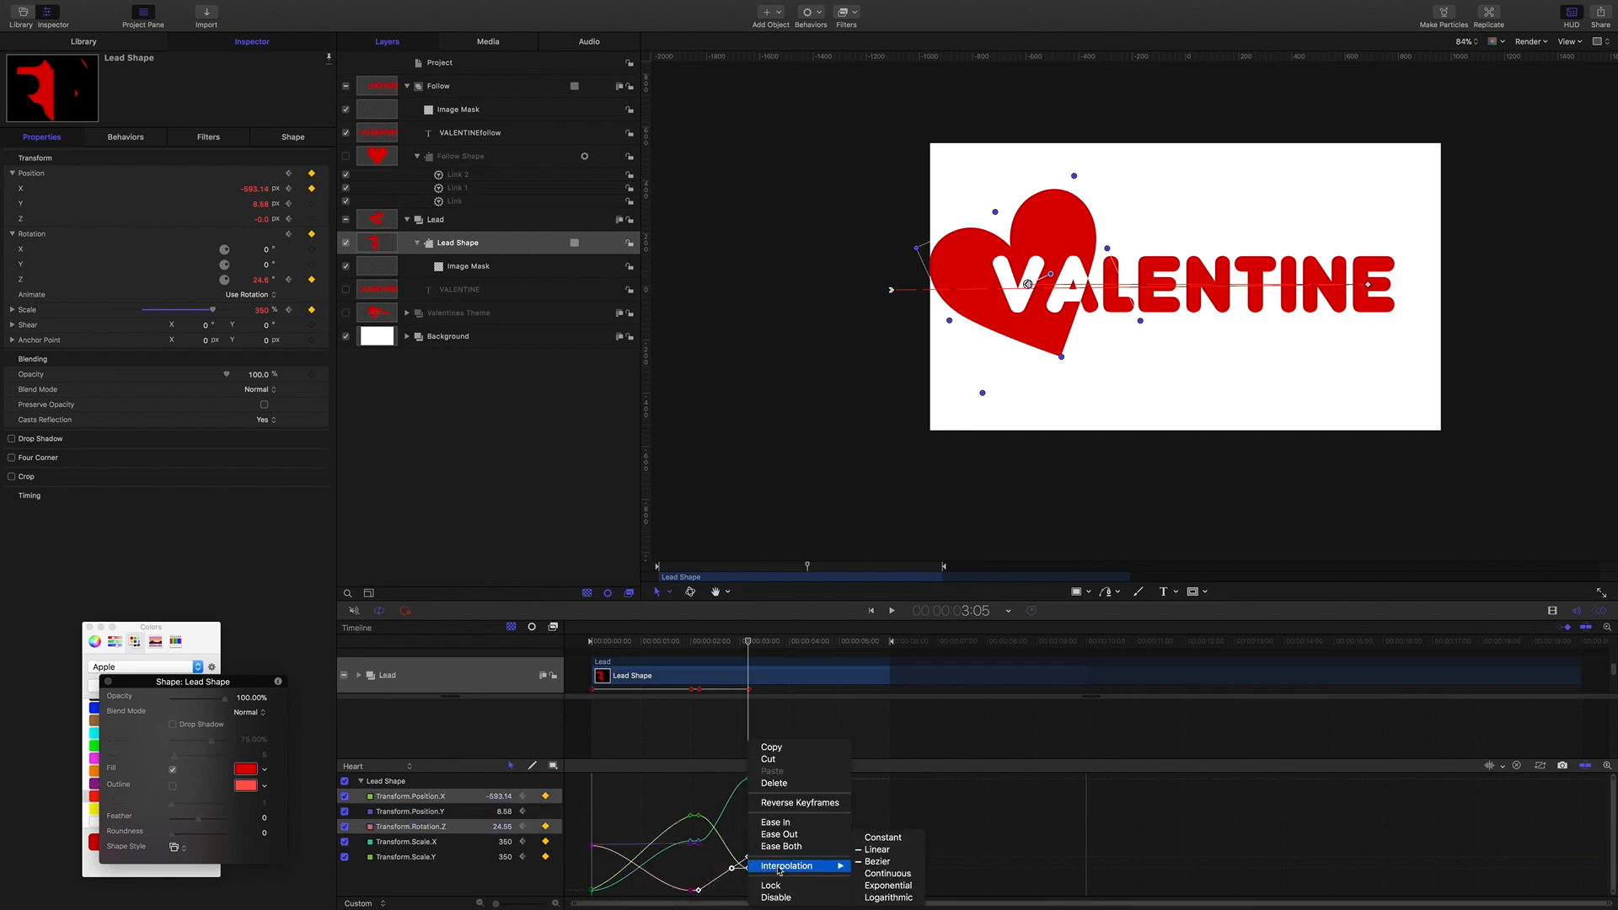
click(874, 869)
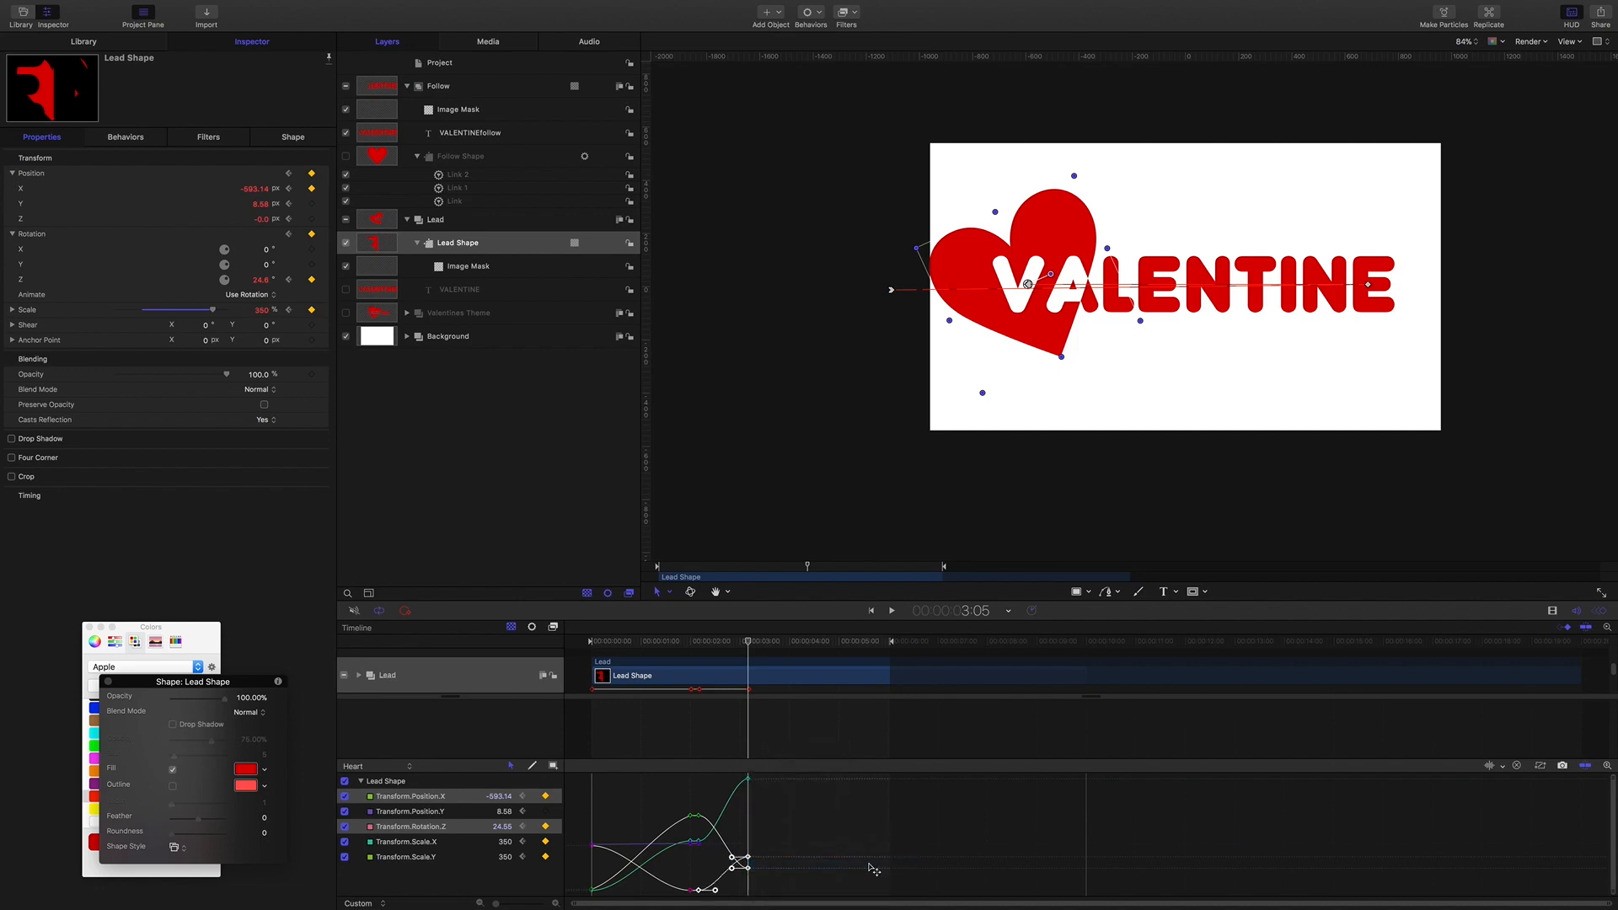
At 3:25, keyframe Lead Shape near the text's centre at X about 25 px, with Z rotation about -31.5° and scale about 476%.
click(750, 642)
drag(755, 645, 784, 646)
click(251, 189)
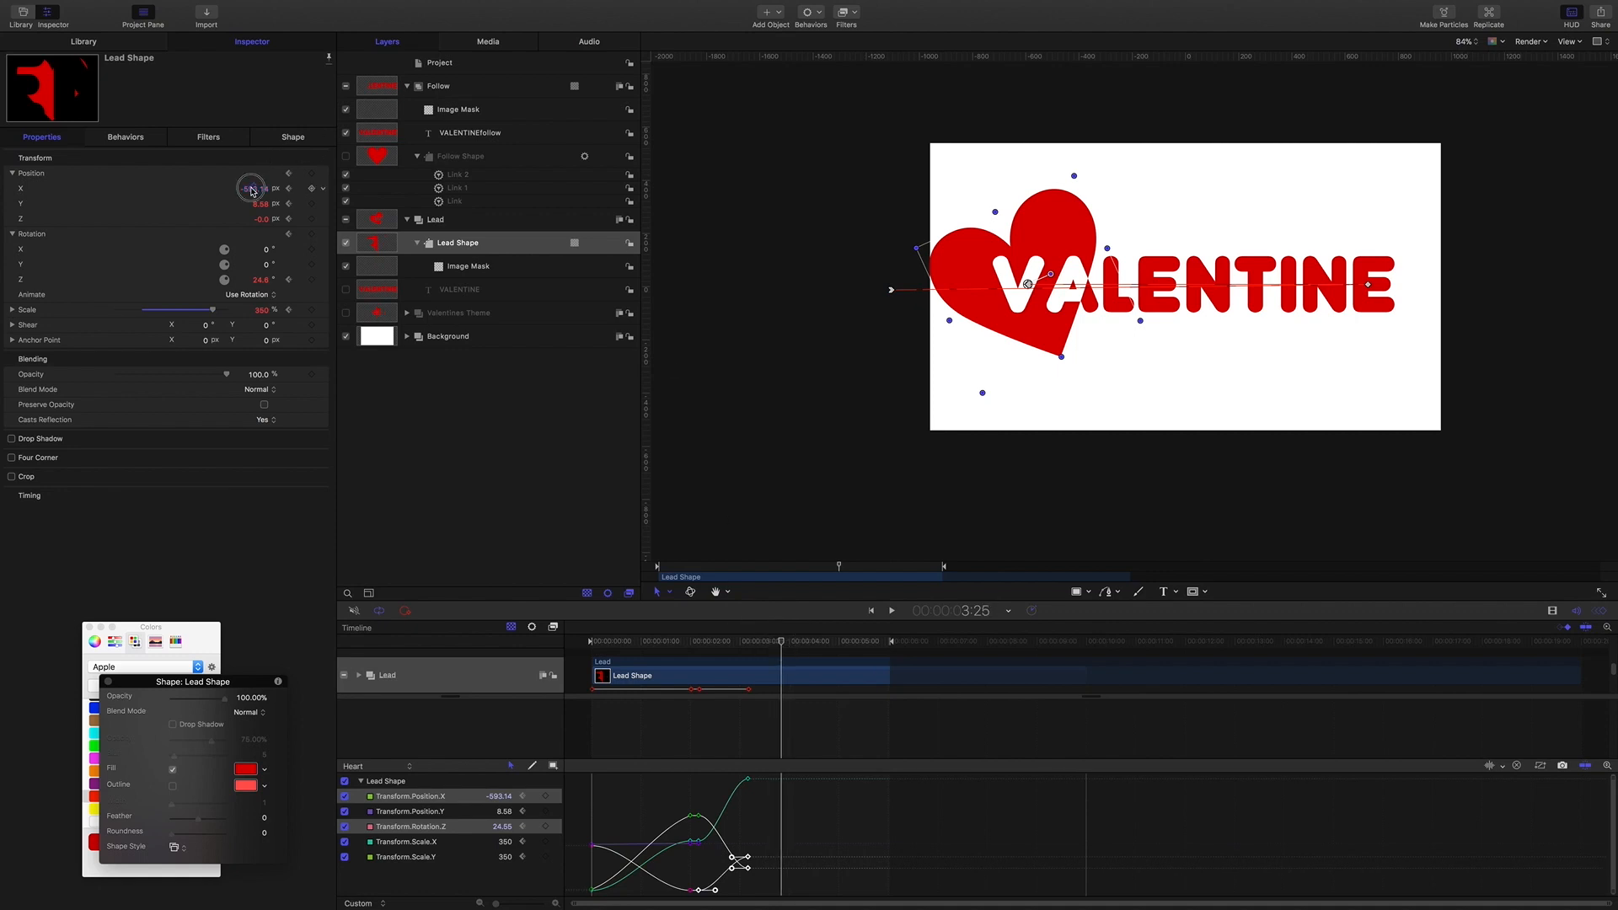
drag(251, 190, 256, 189)
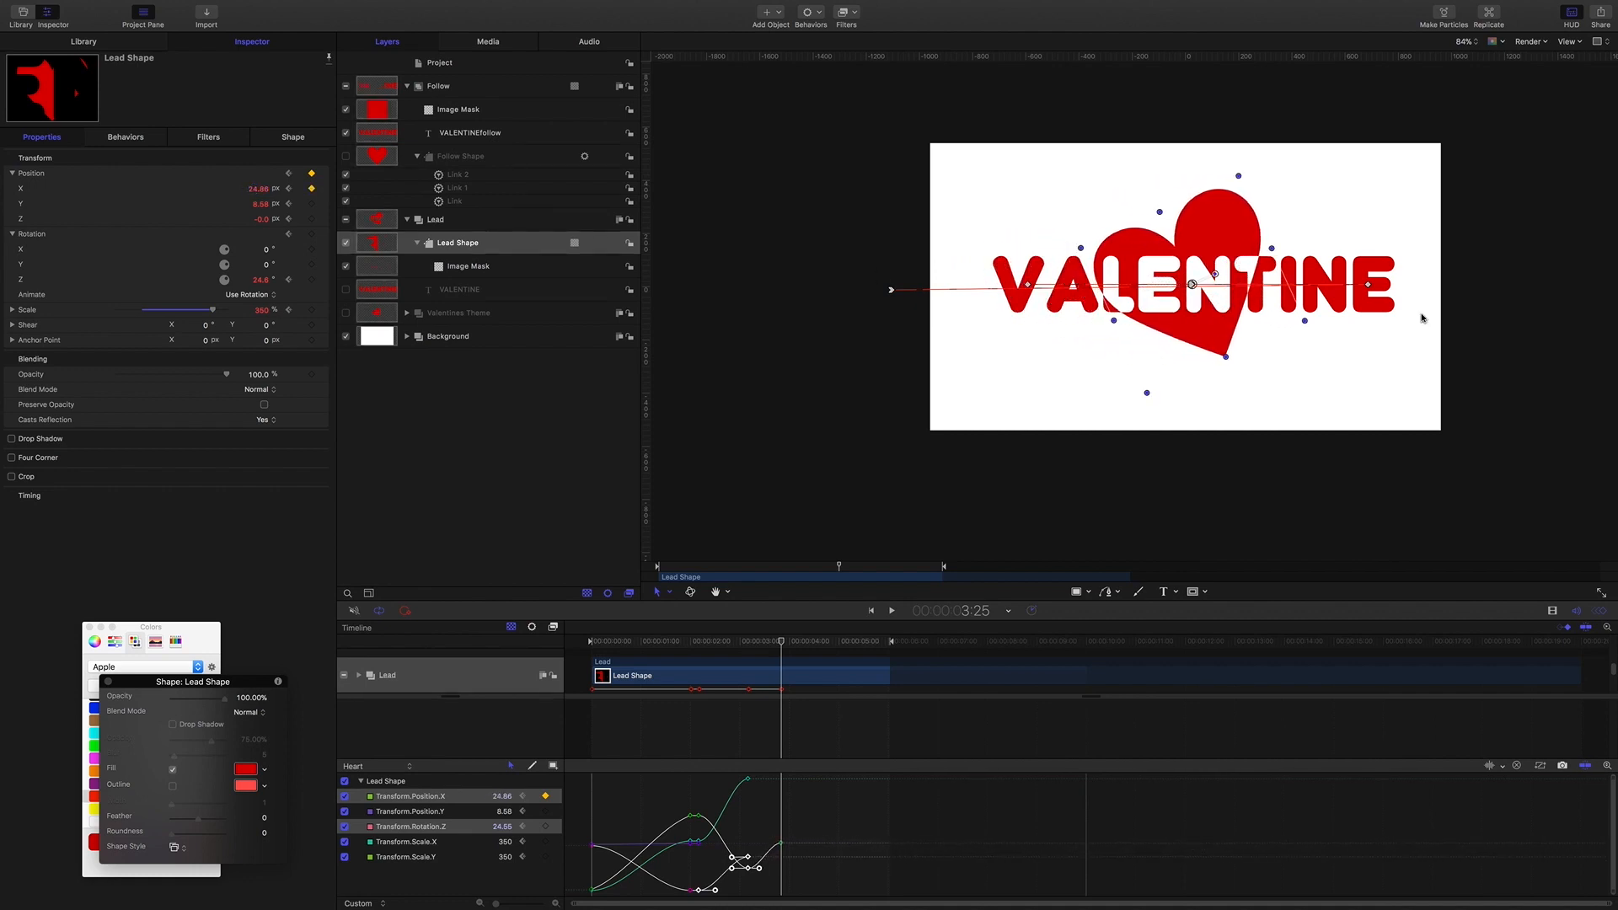
drag(1215, 275, 1216, 295)
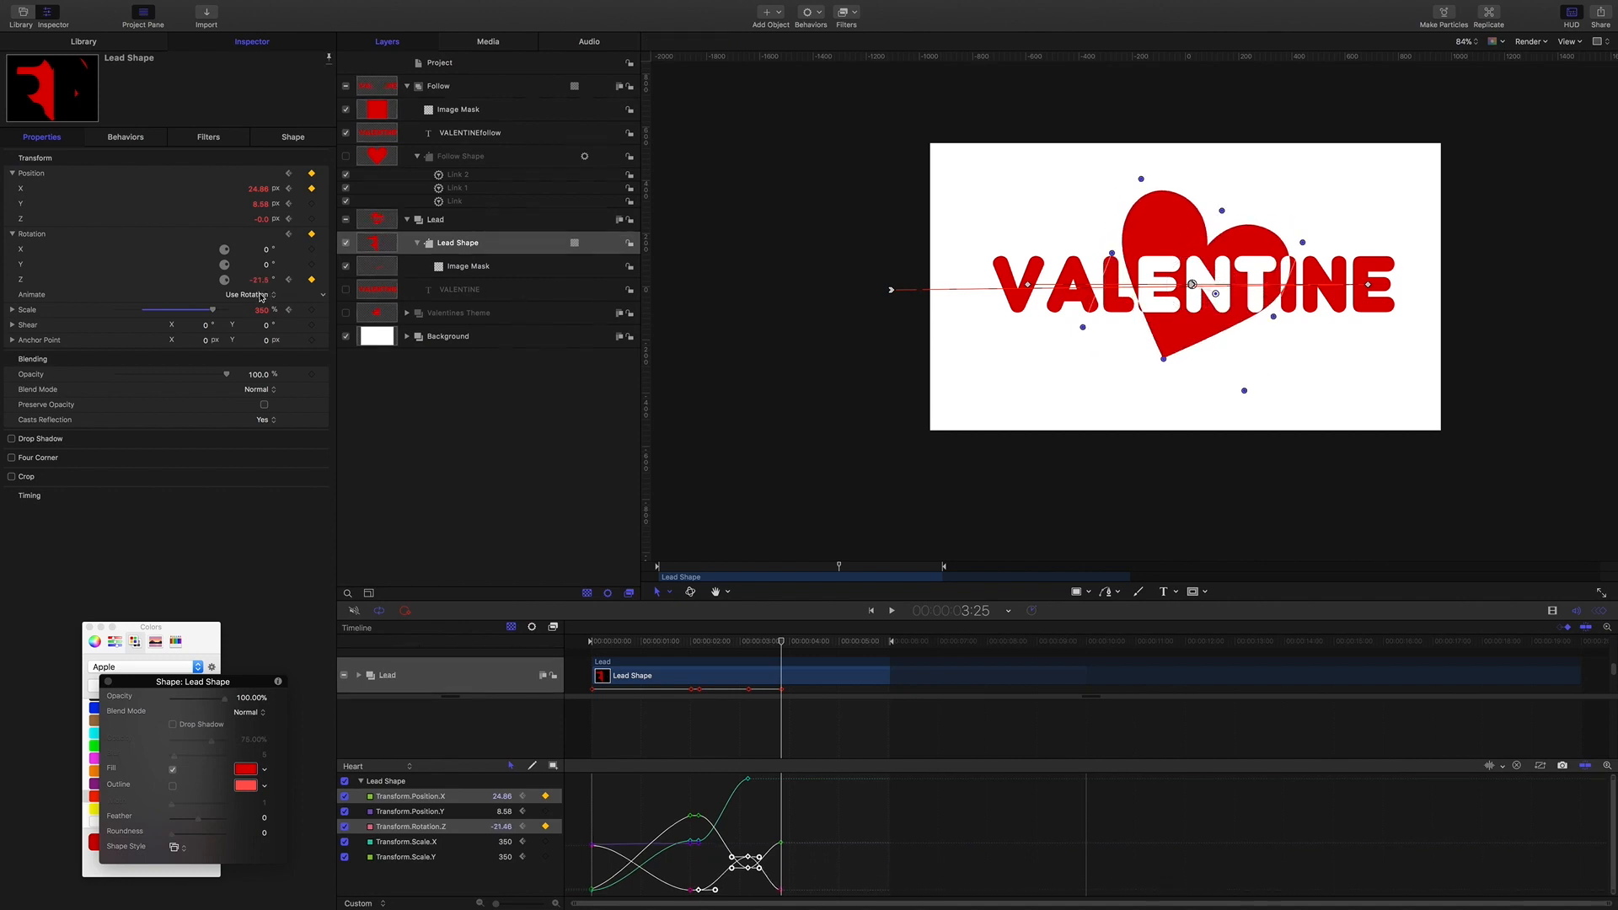
drag(260, 310, 300, 311)
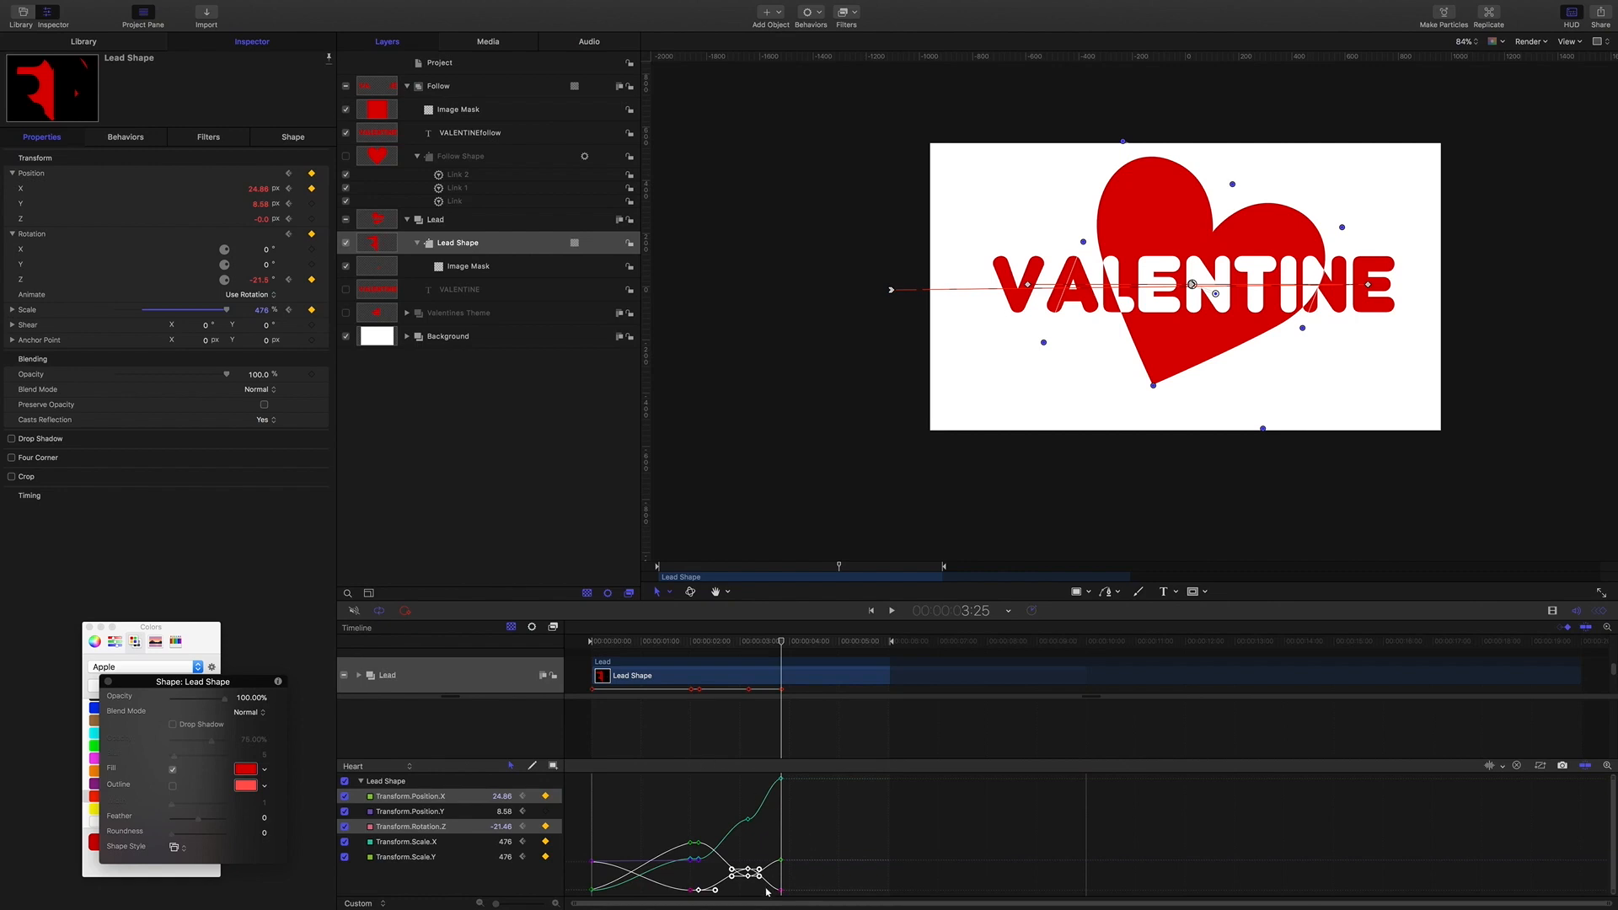
At 4:15, keyframe Lead Shape's scale at about 1914% and its Z rotation at about 706° so the heart fills the frame.
click(781, 642)
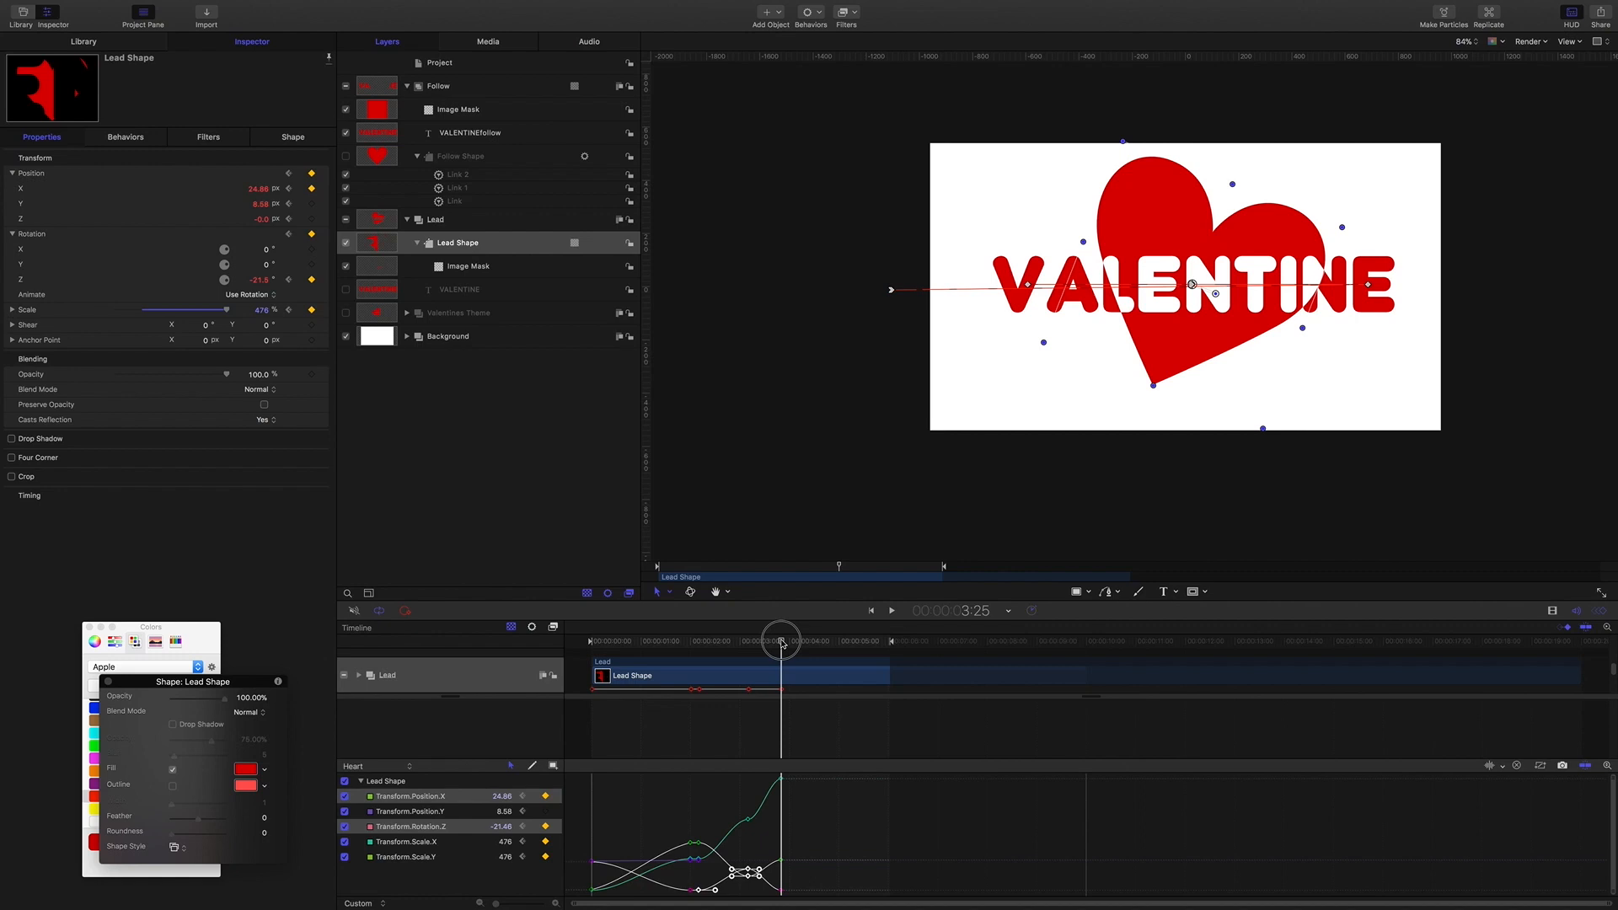
drag(781, 643, 814, 645)
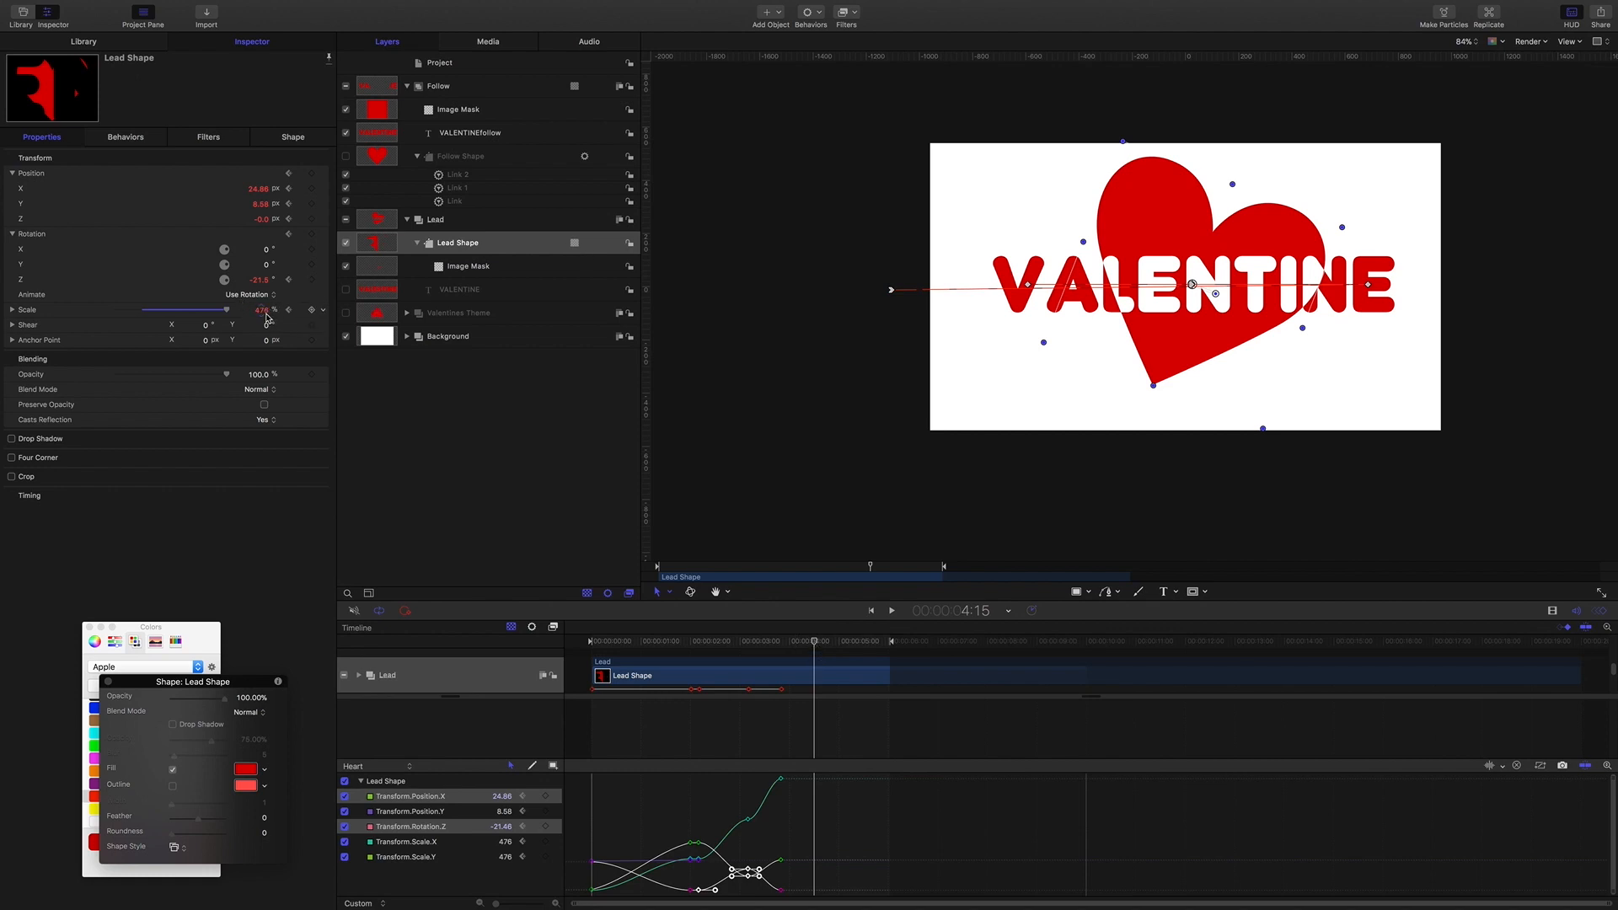
drag(262, 314, 302, 312)
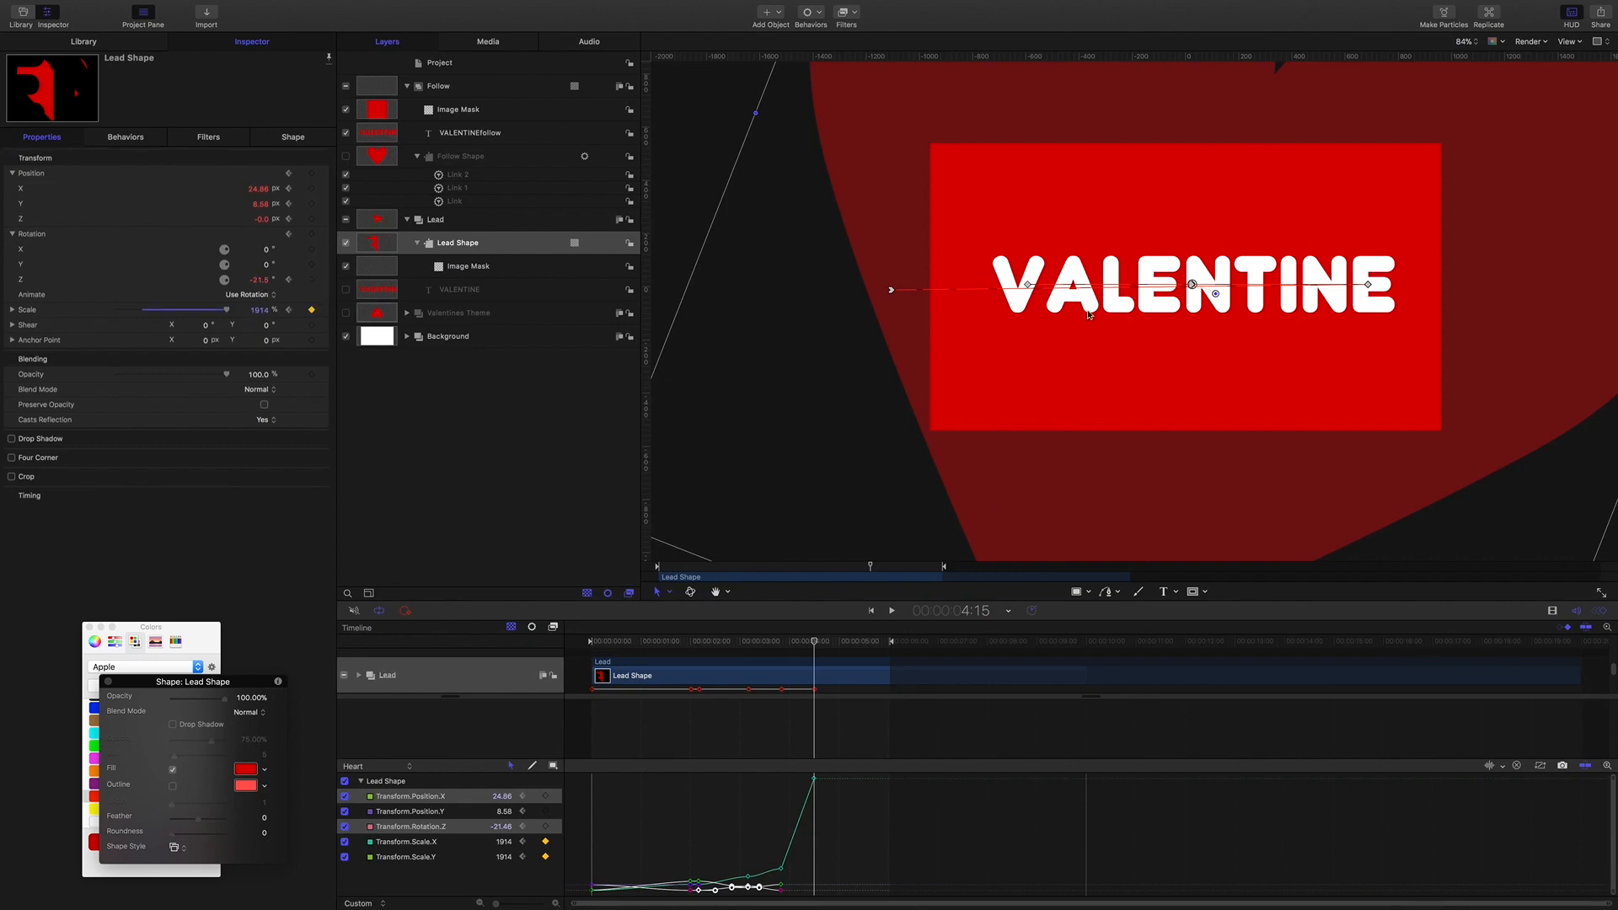
mouse_move(1215, 293)
mouse_down()
mouse_move(1202, 271)
mouse_move(1205, 300)
mouse_move(1199, 277)
mouse_move(1181, 286)
mouse_move(1211, 292)
mouse_up()
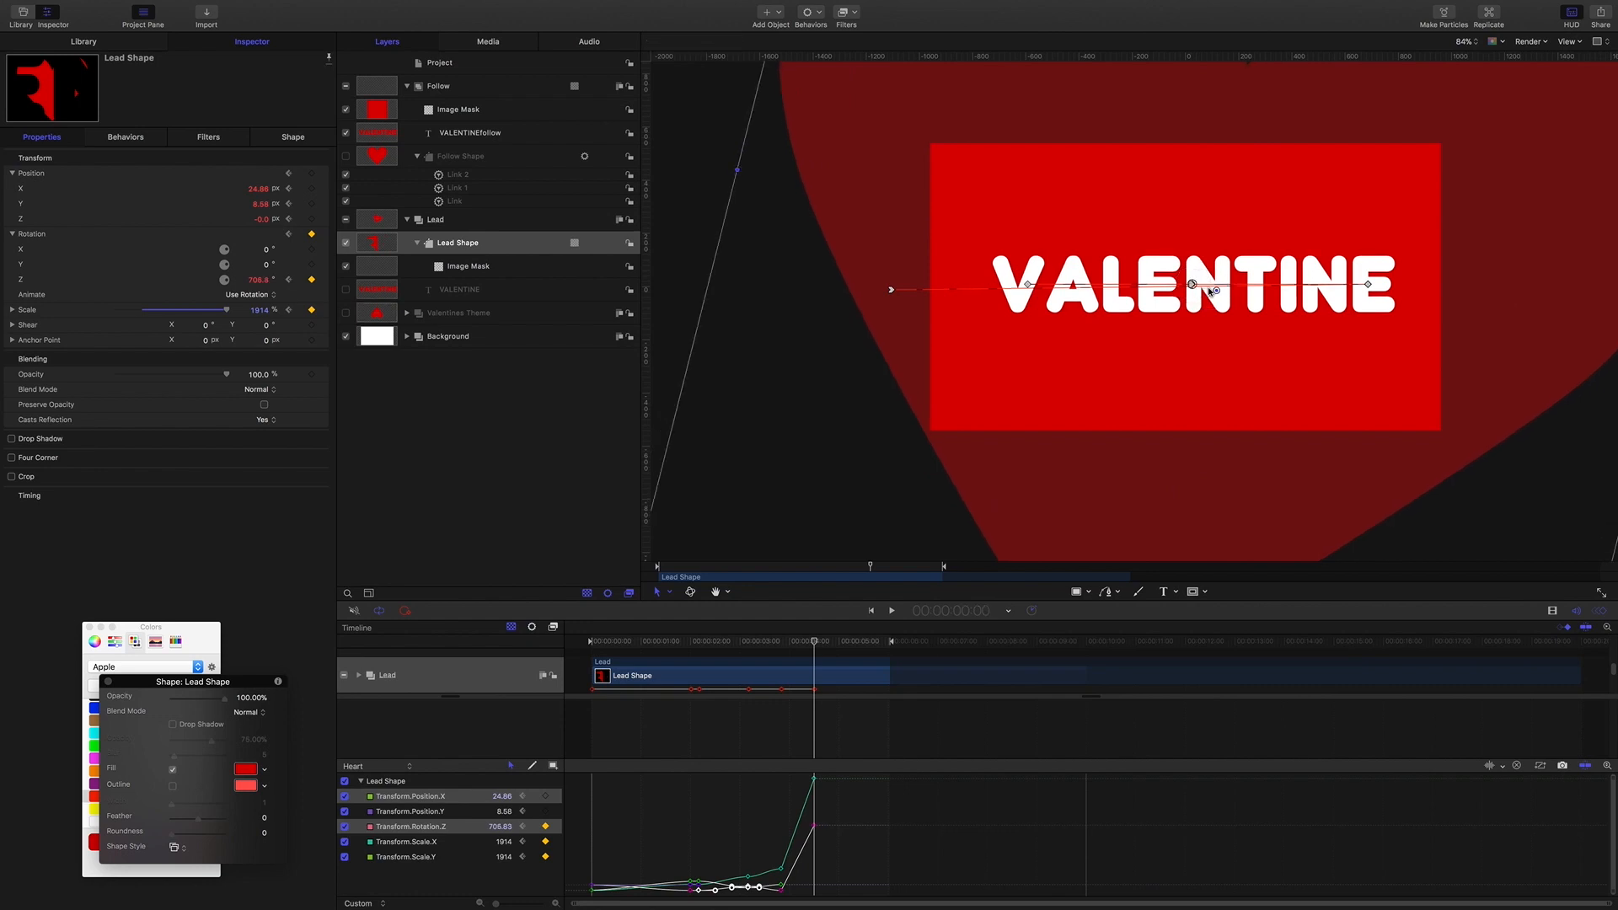
Play the animation from the start with nothing selected, and replay it with the canvas fitted to the window.
key(Home)
click(448, 442)
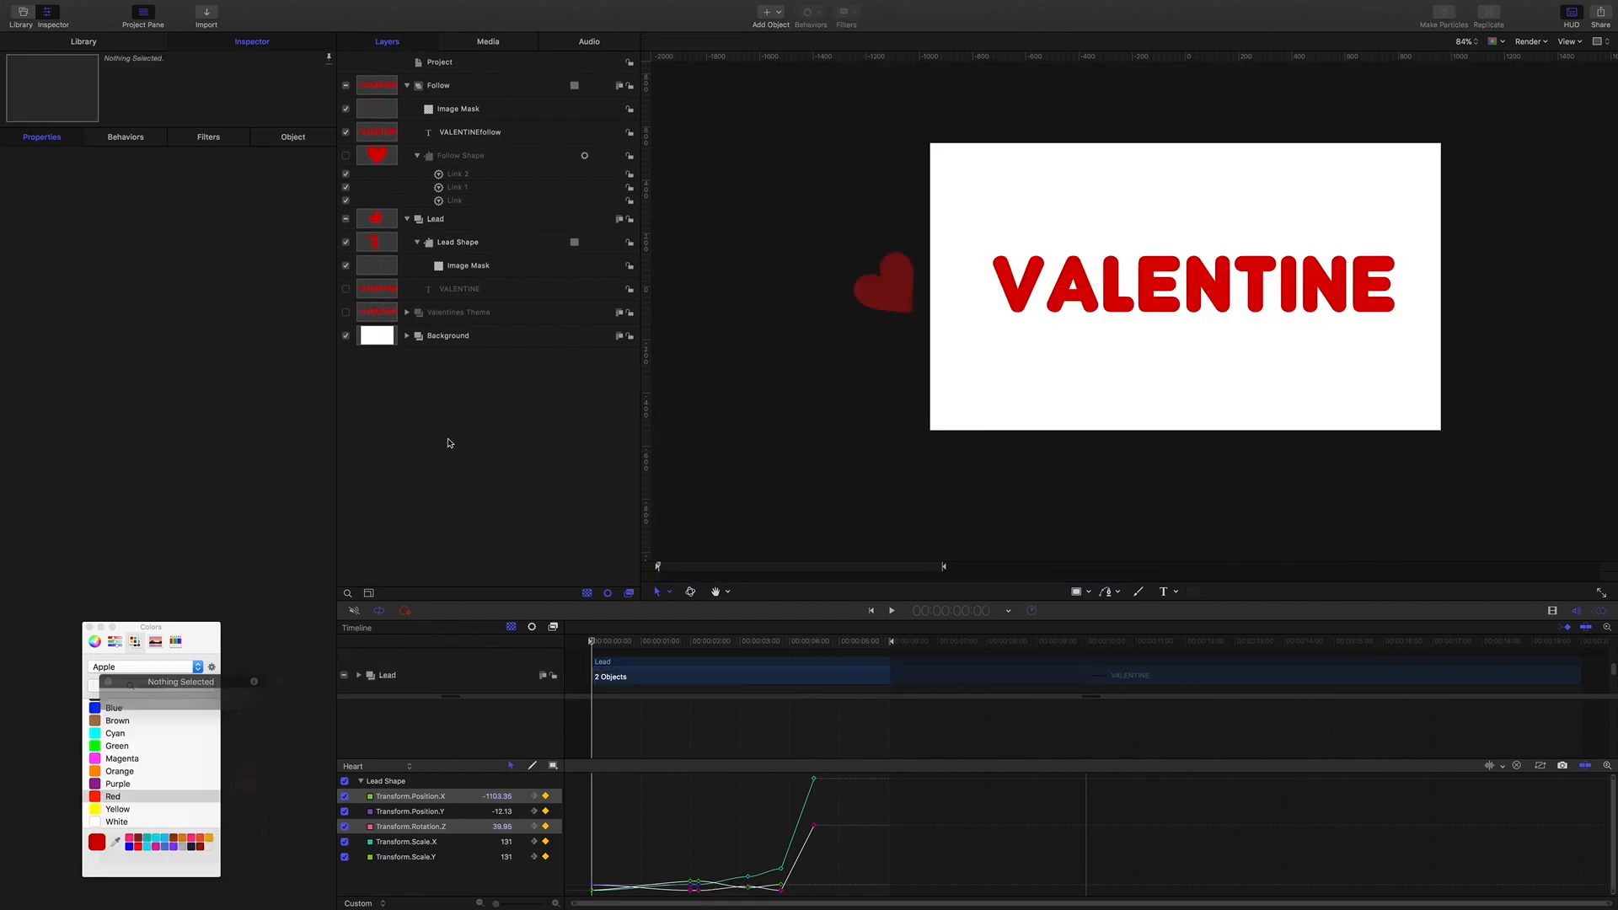
key(space)
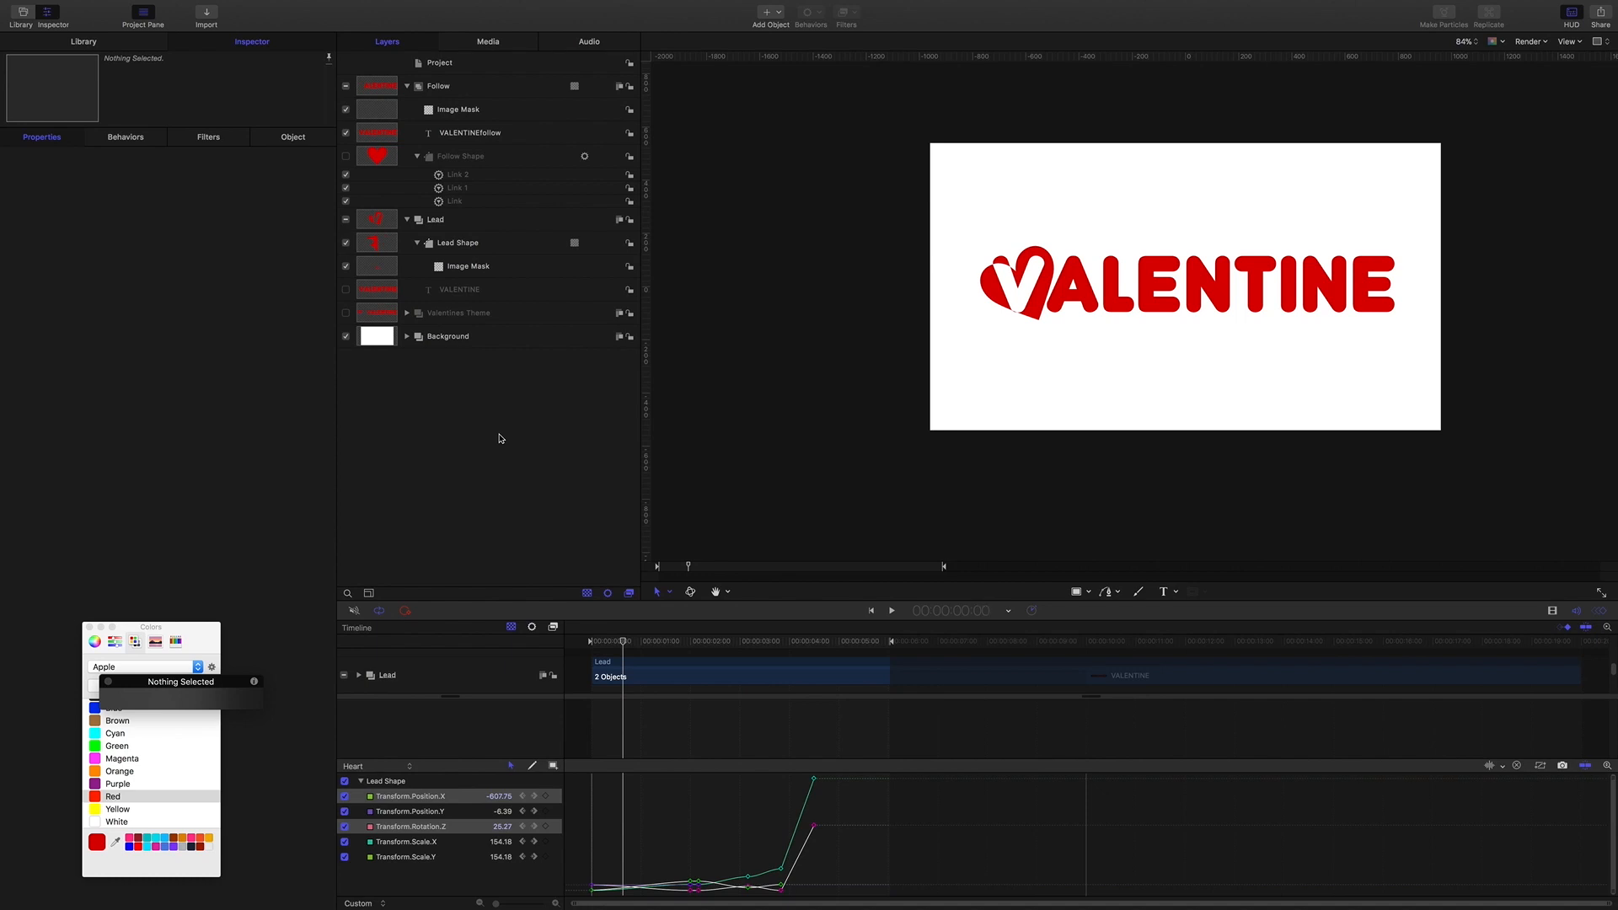
key(Home)
key(shift+z)
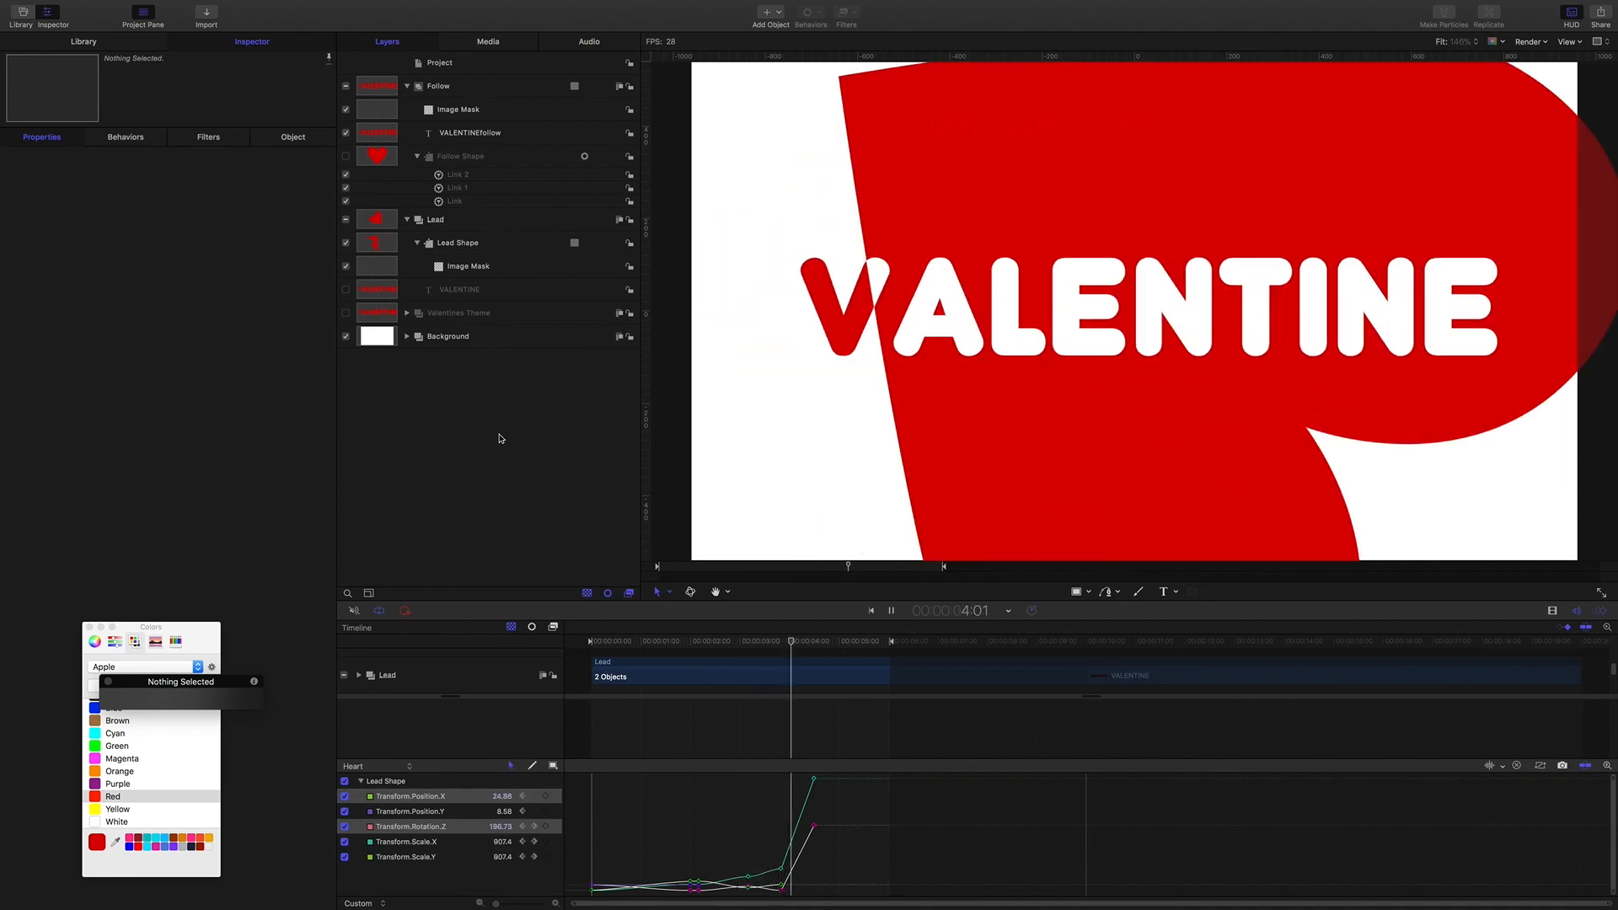
key(space)
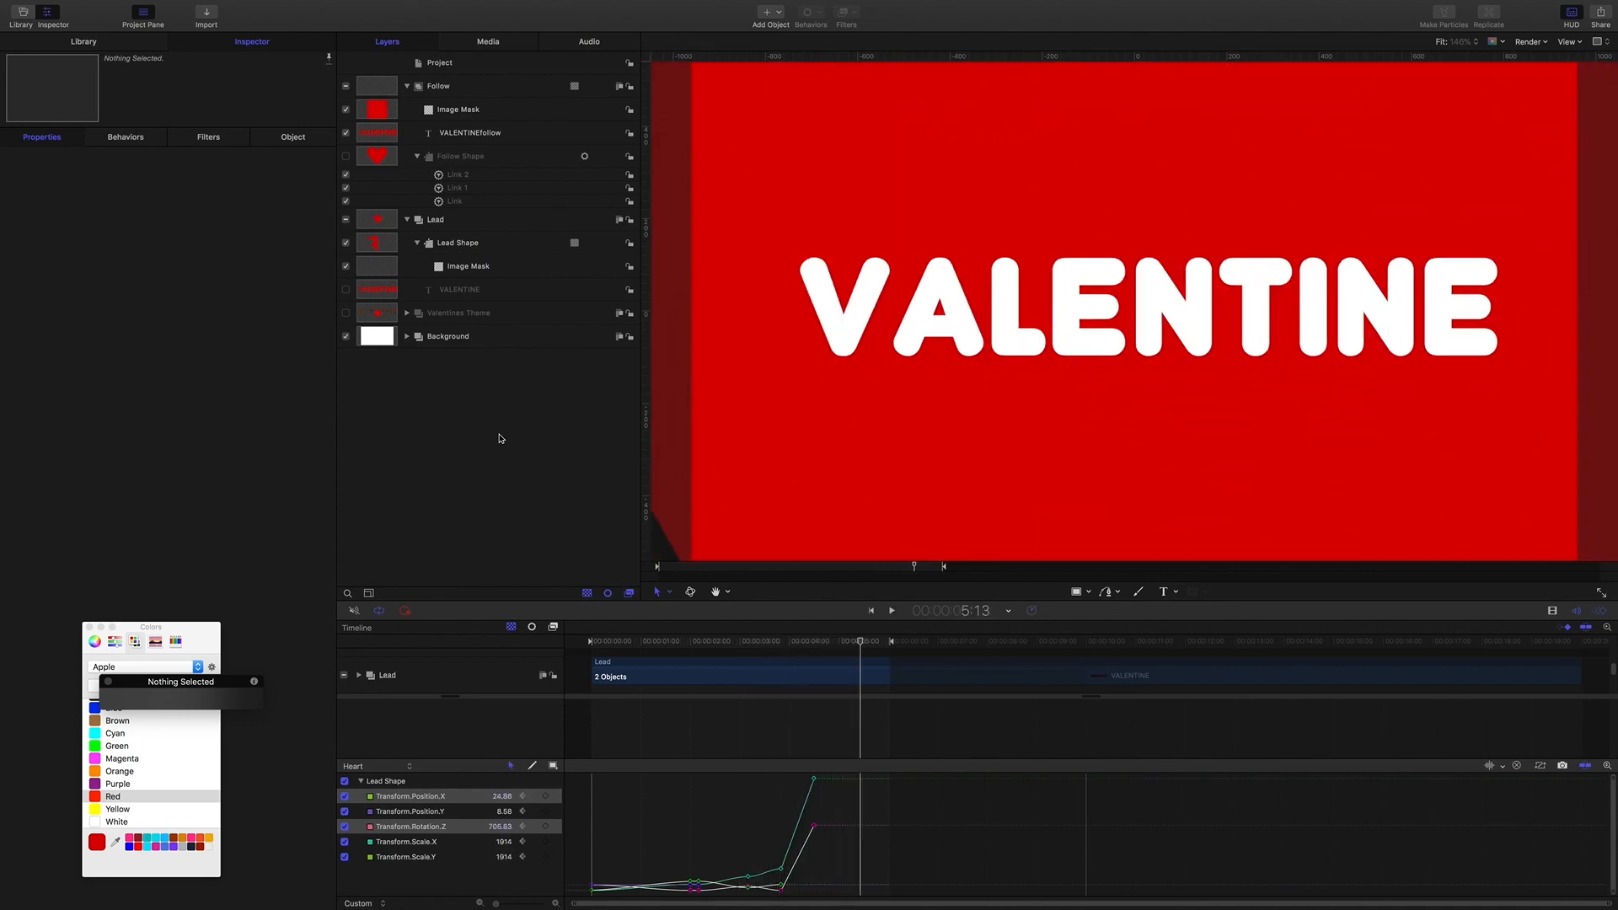
Replay the animation from the start through the heart's final enlargement, and move the playhead to 1:00.
key(Home)
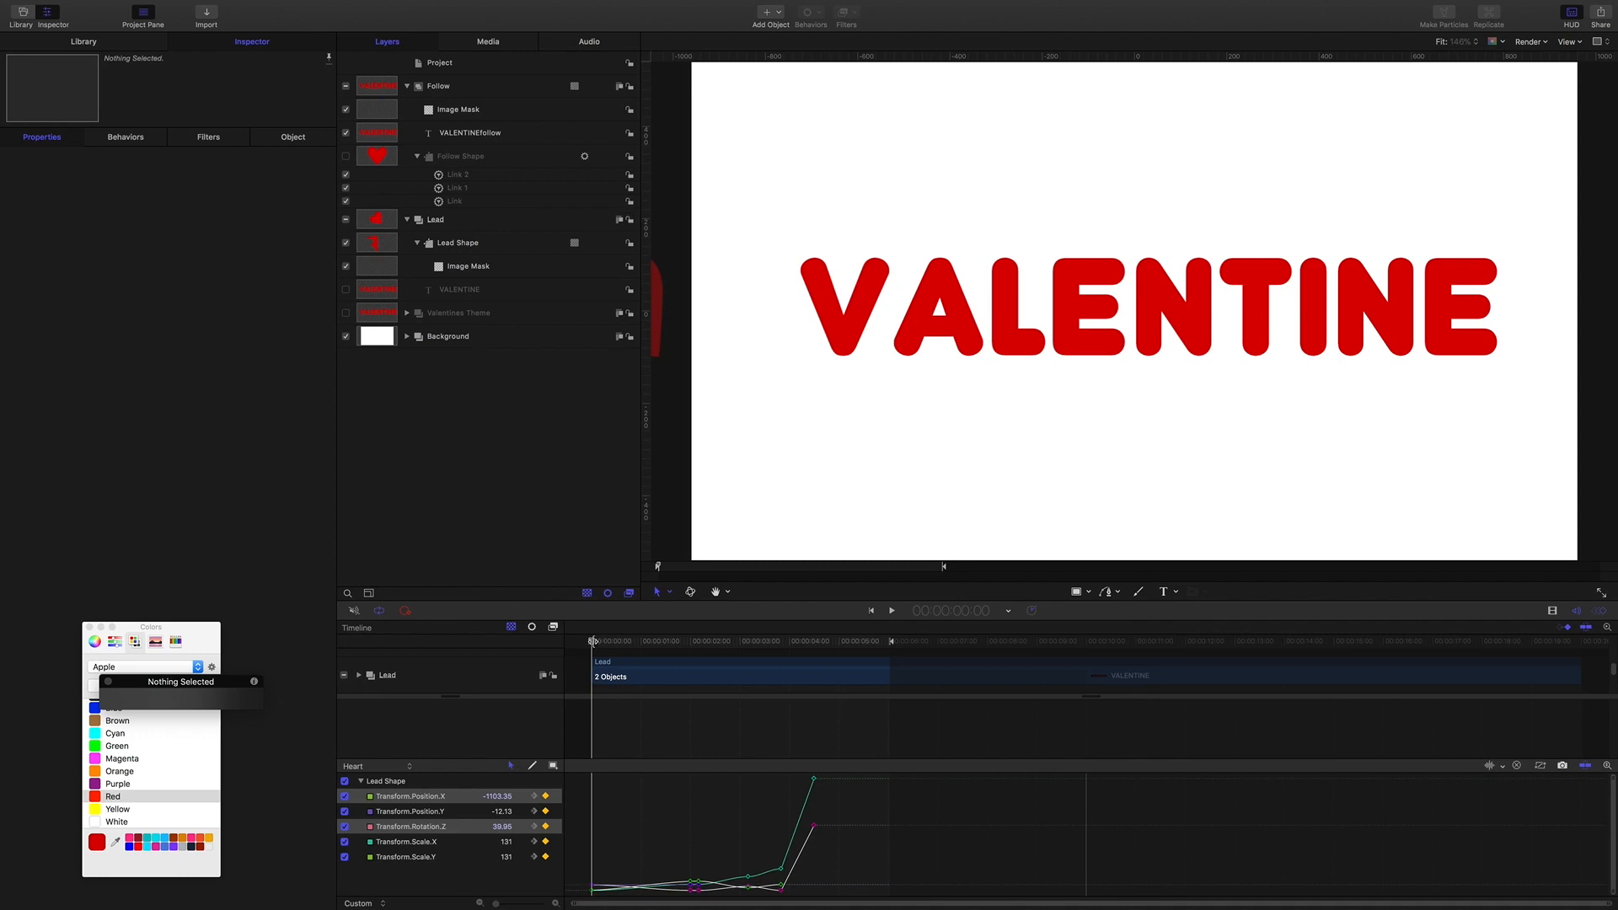
key(space)
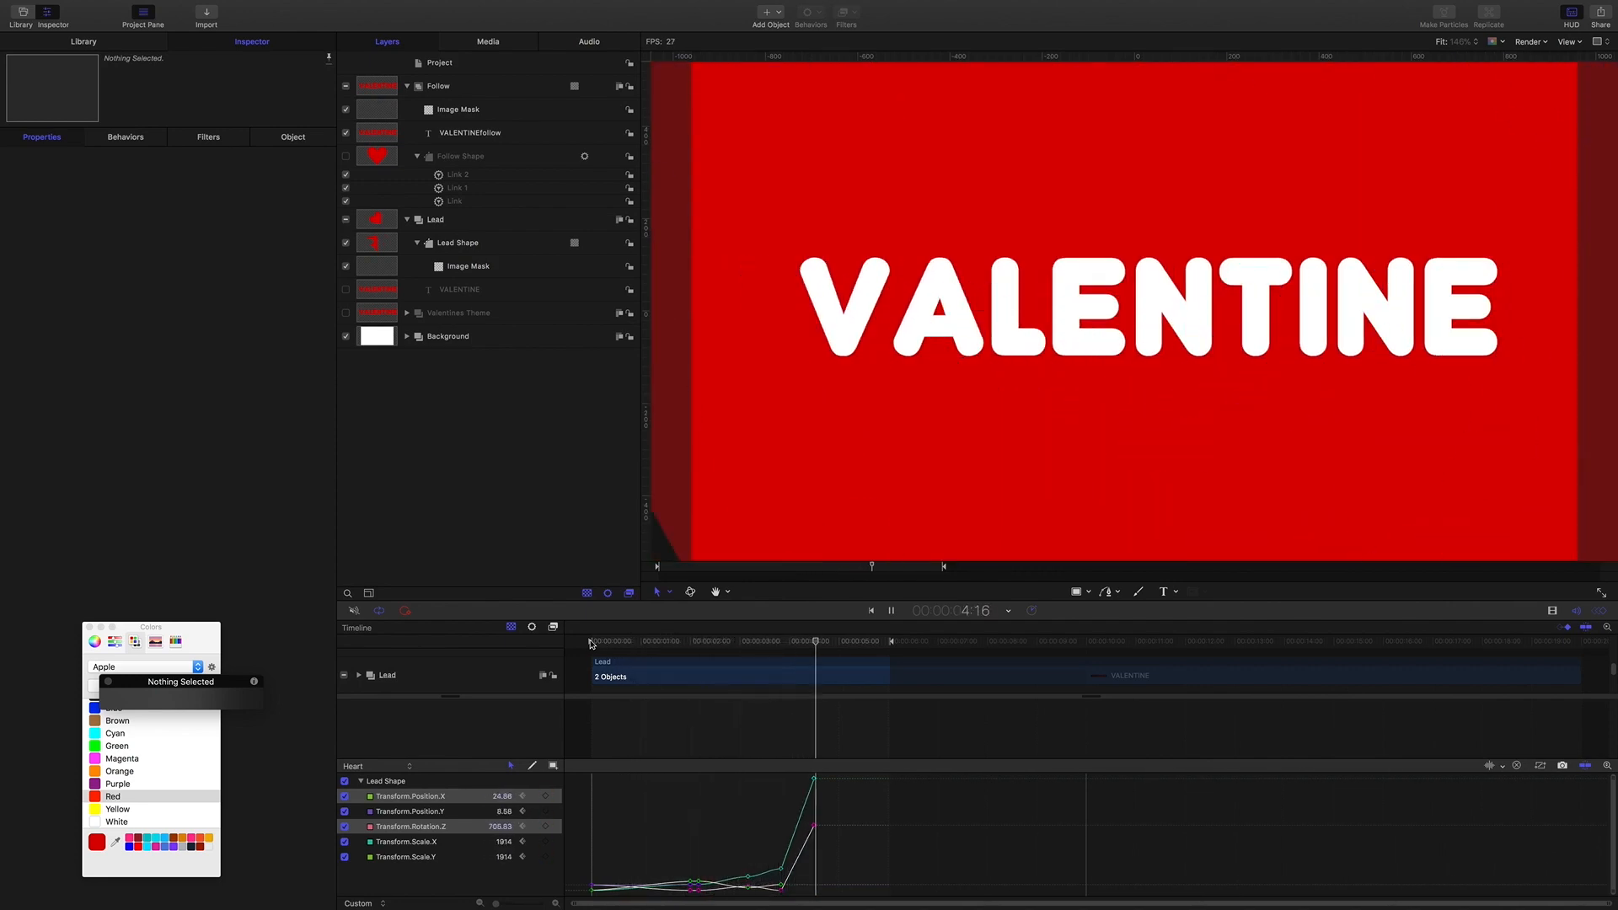
key(space)
drag(811, 642, 646, 638)
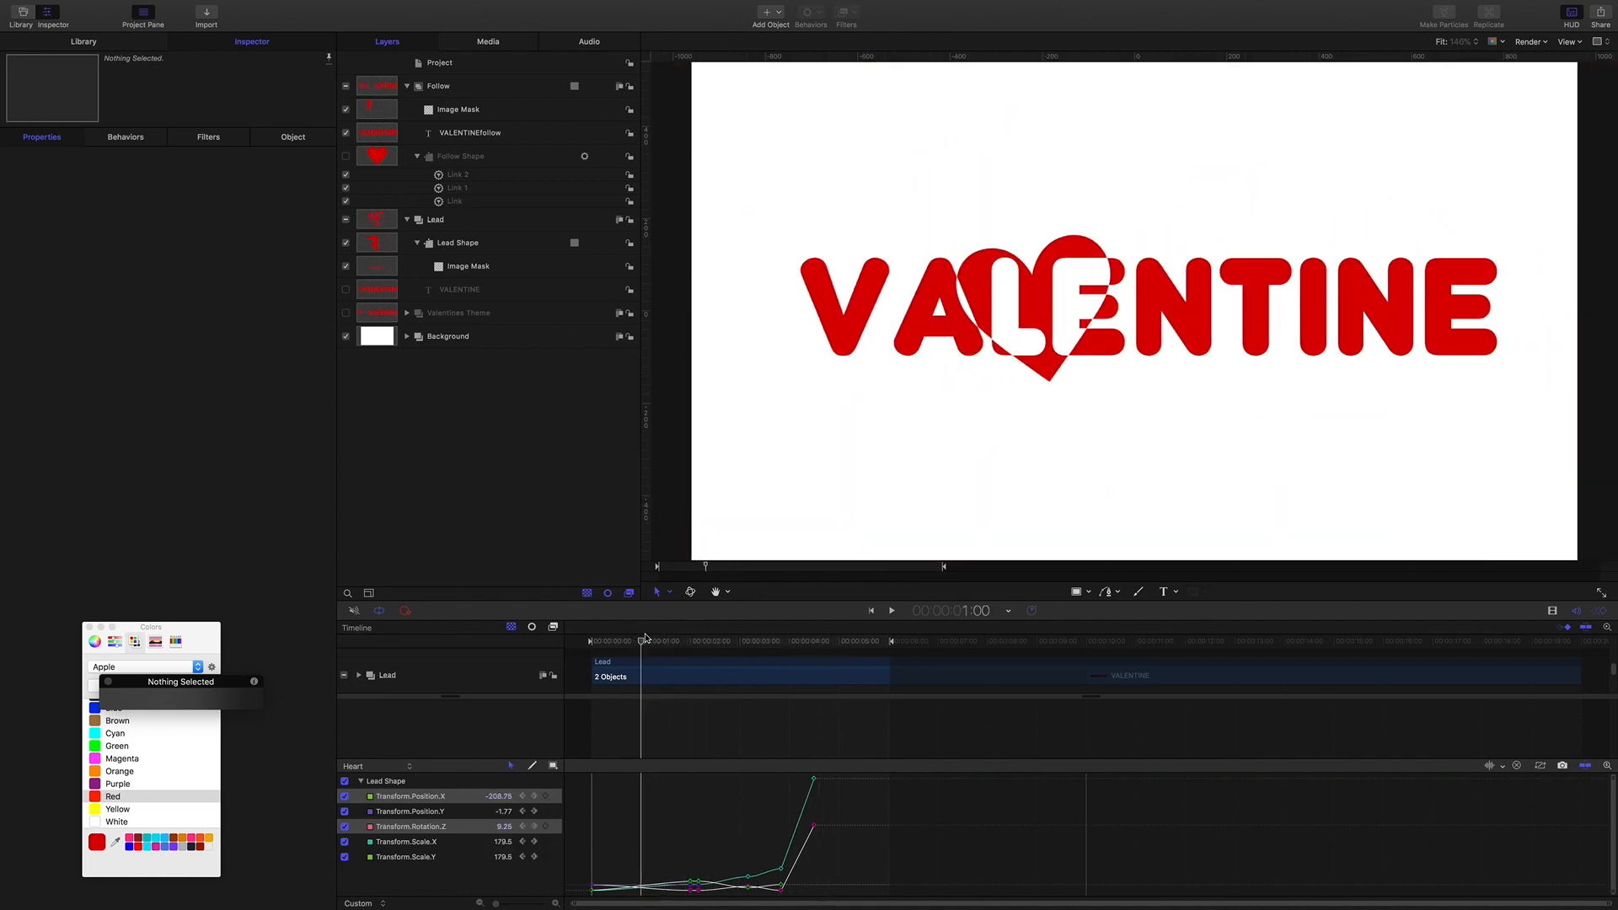
Collapse the Lead and Follow groups and delete the hidden Valentines Theme group.
click(408, 220)
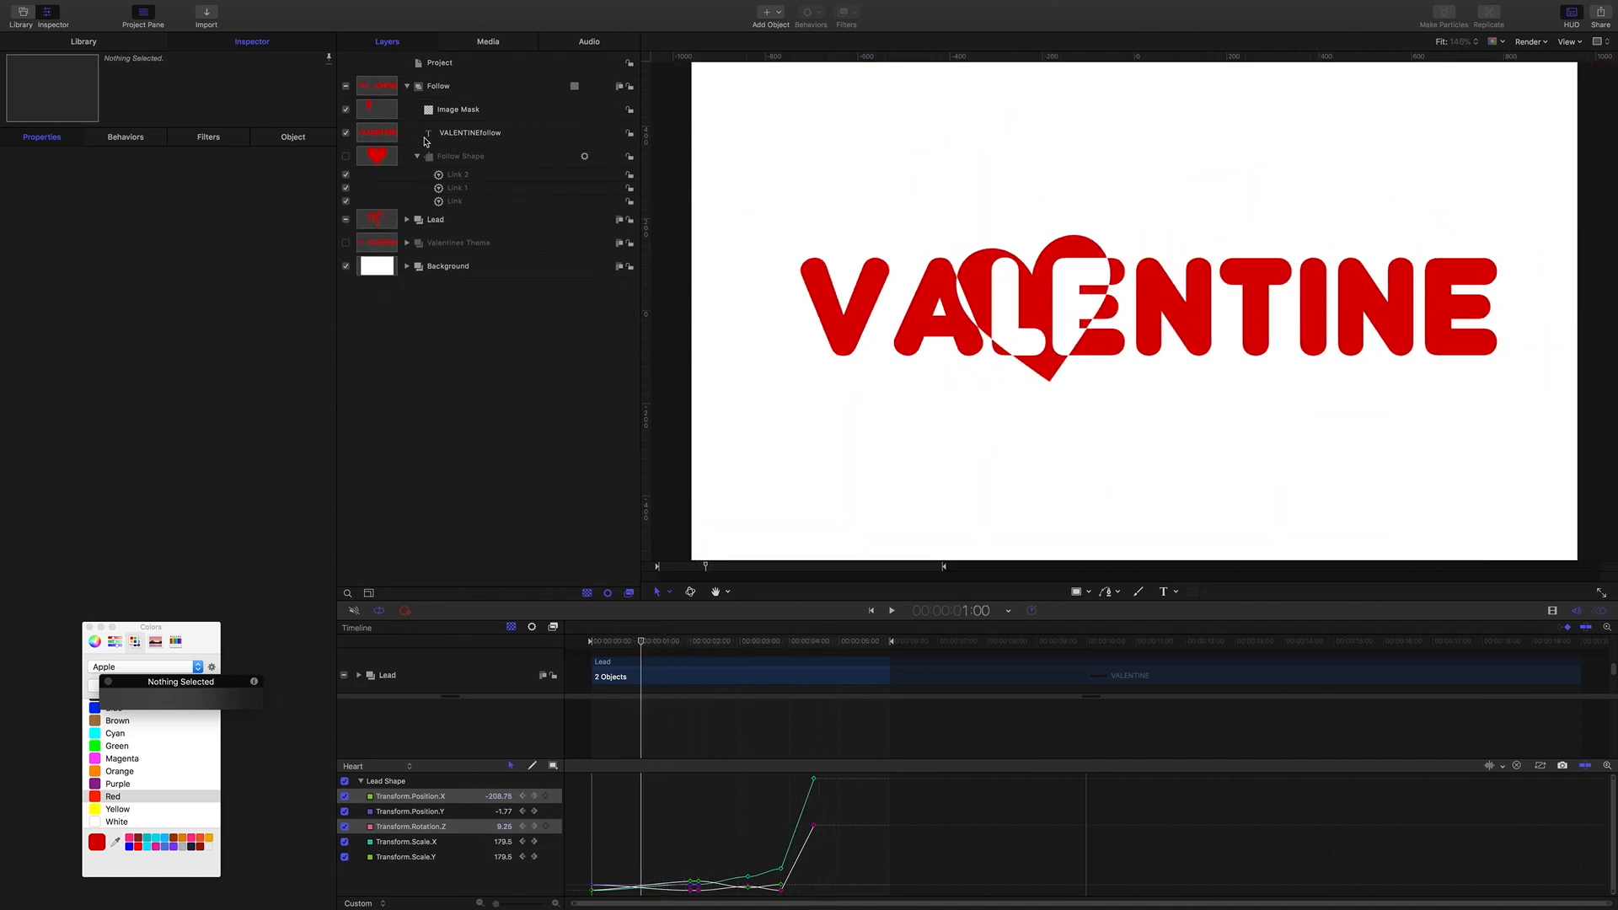
click(409, 87)
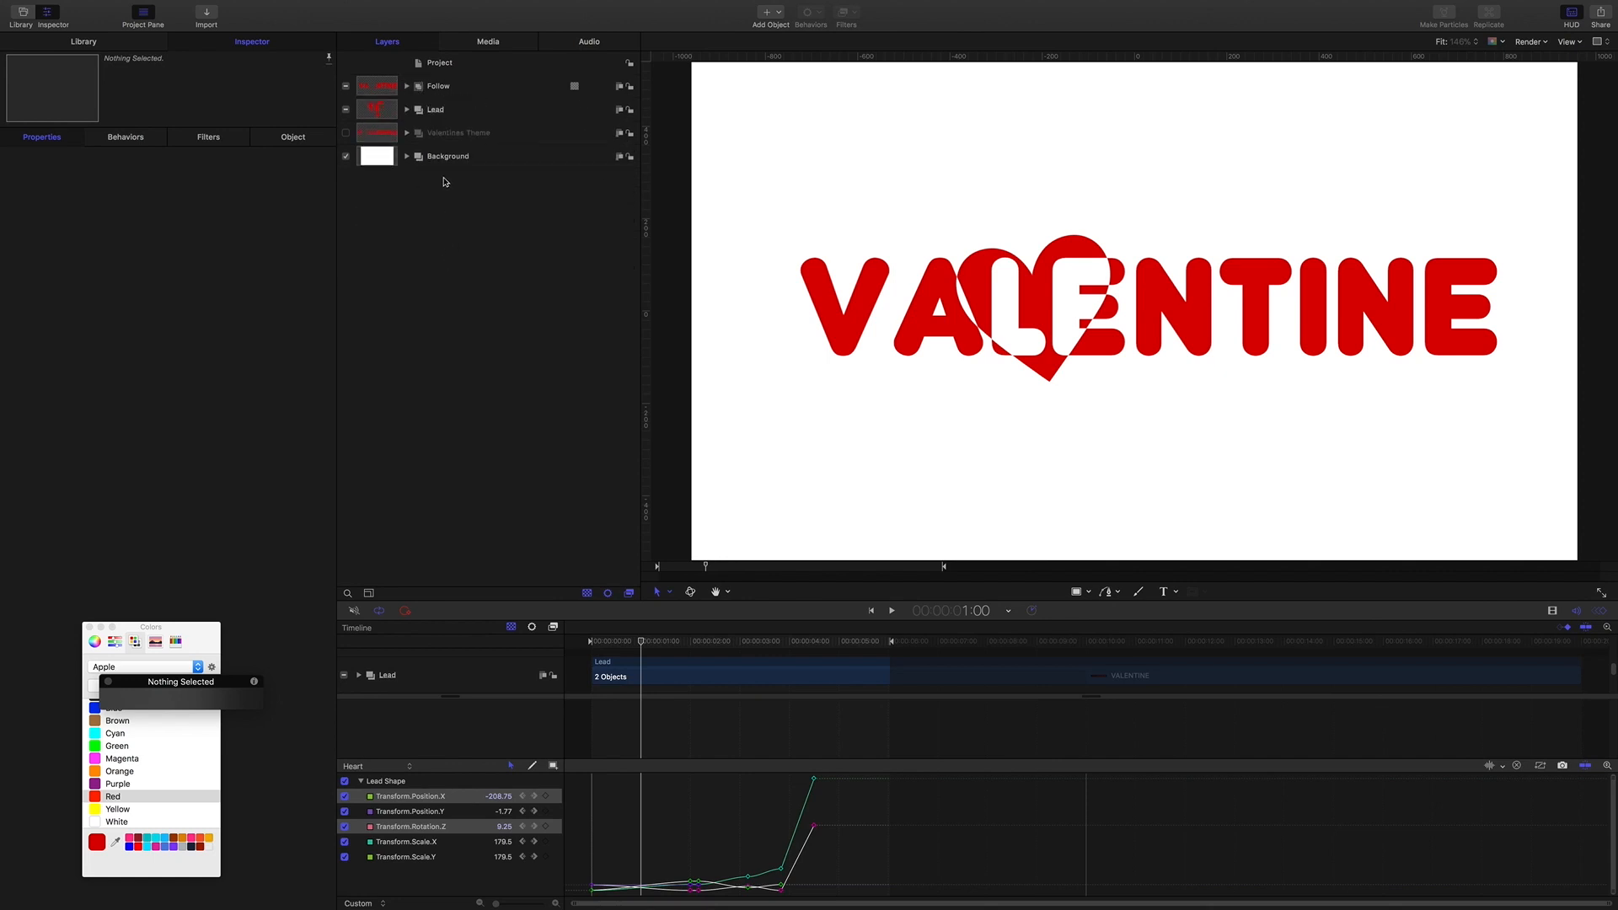
click(453, 138)
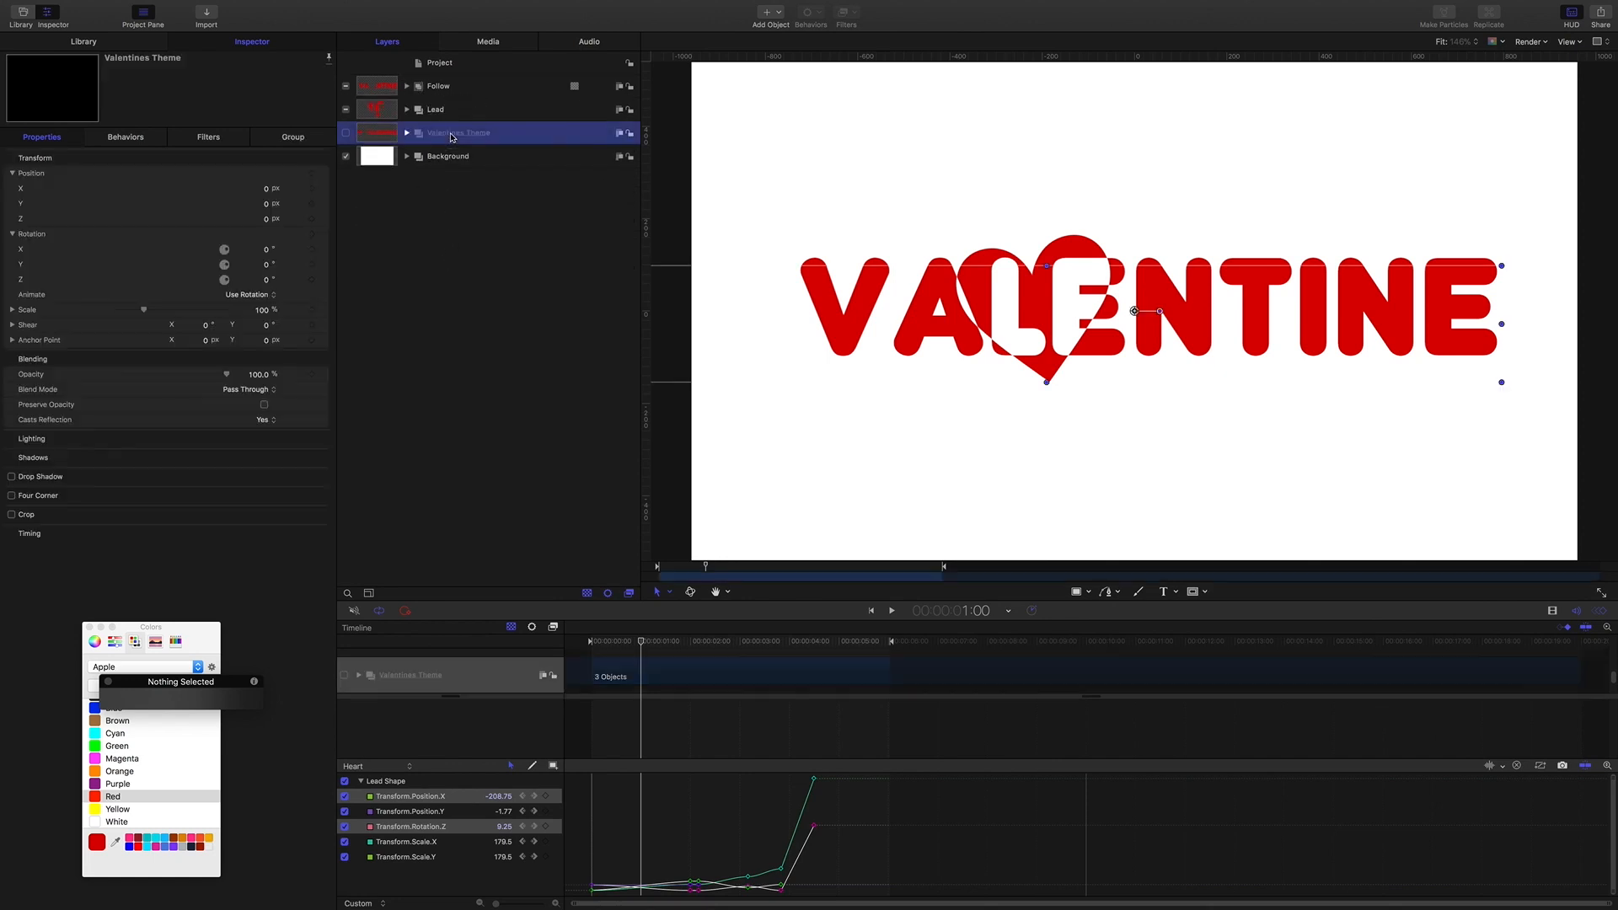
key(Delete)
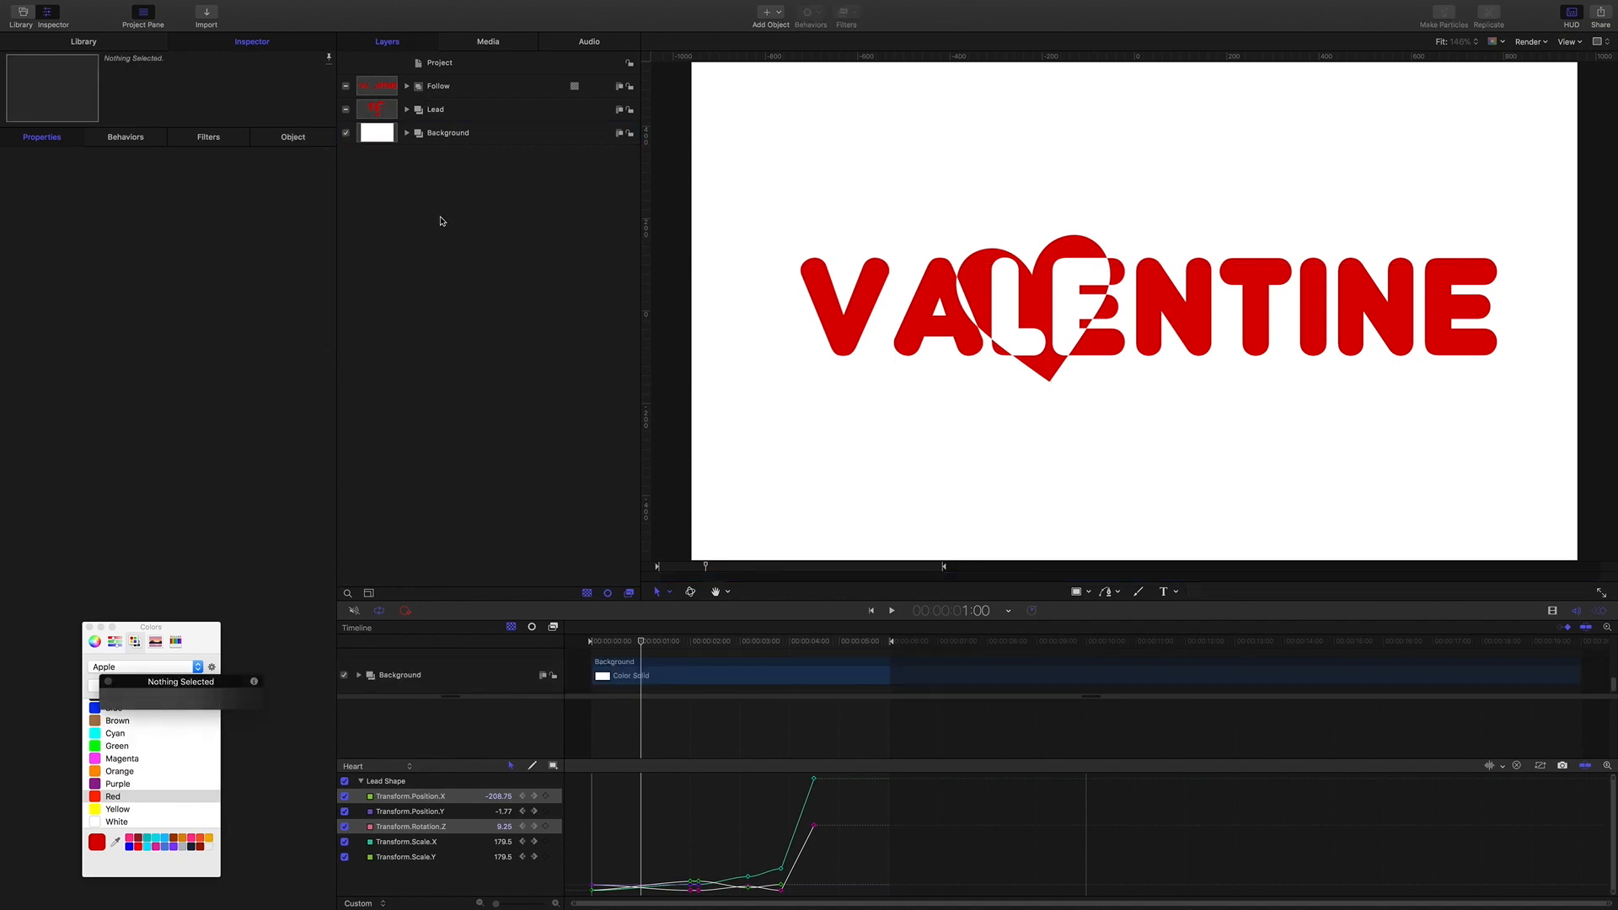
Create a new group between Lead and Background and name it Emitter.
key(super+shift+n)
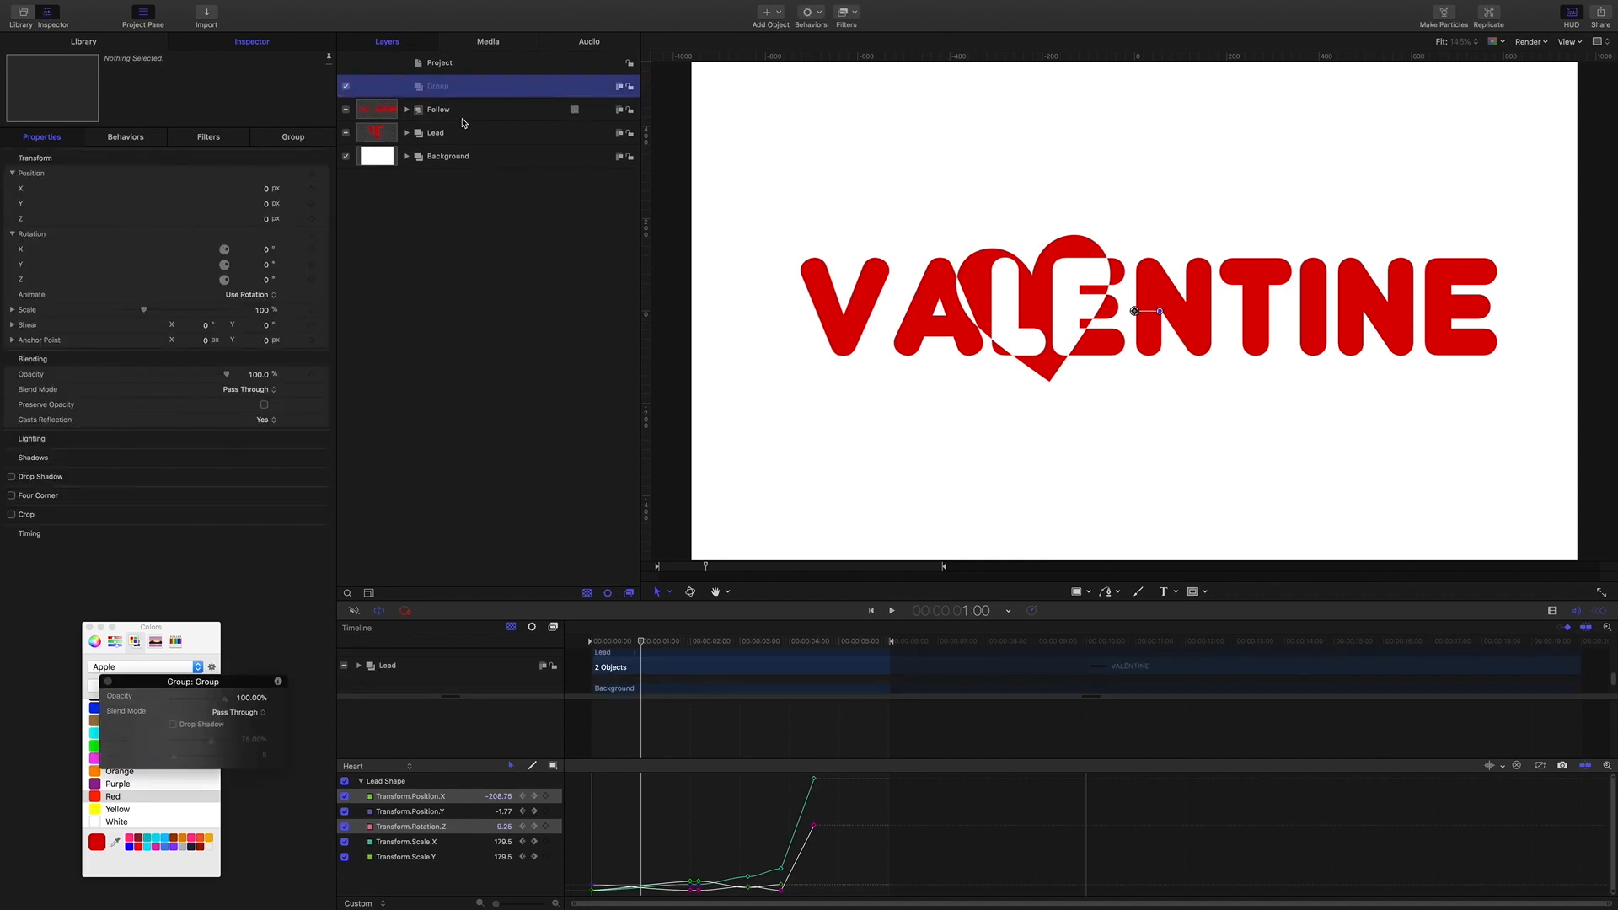
key(super+[)
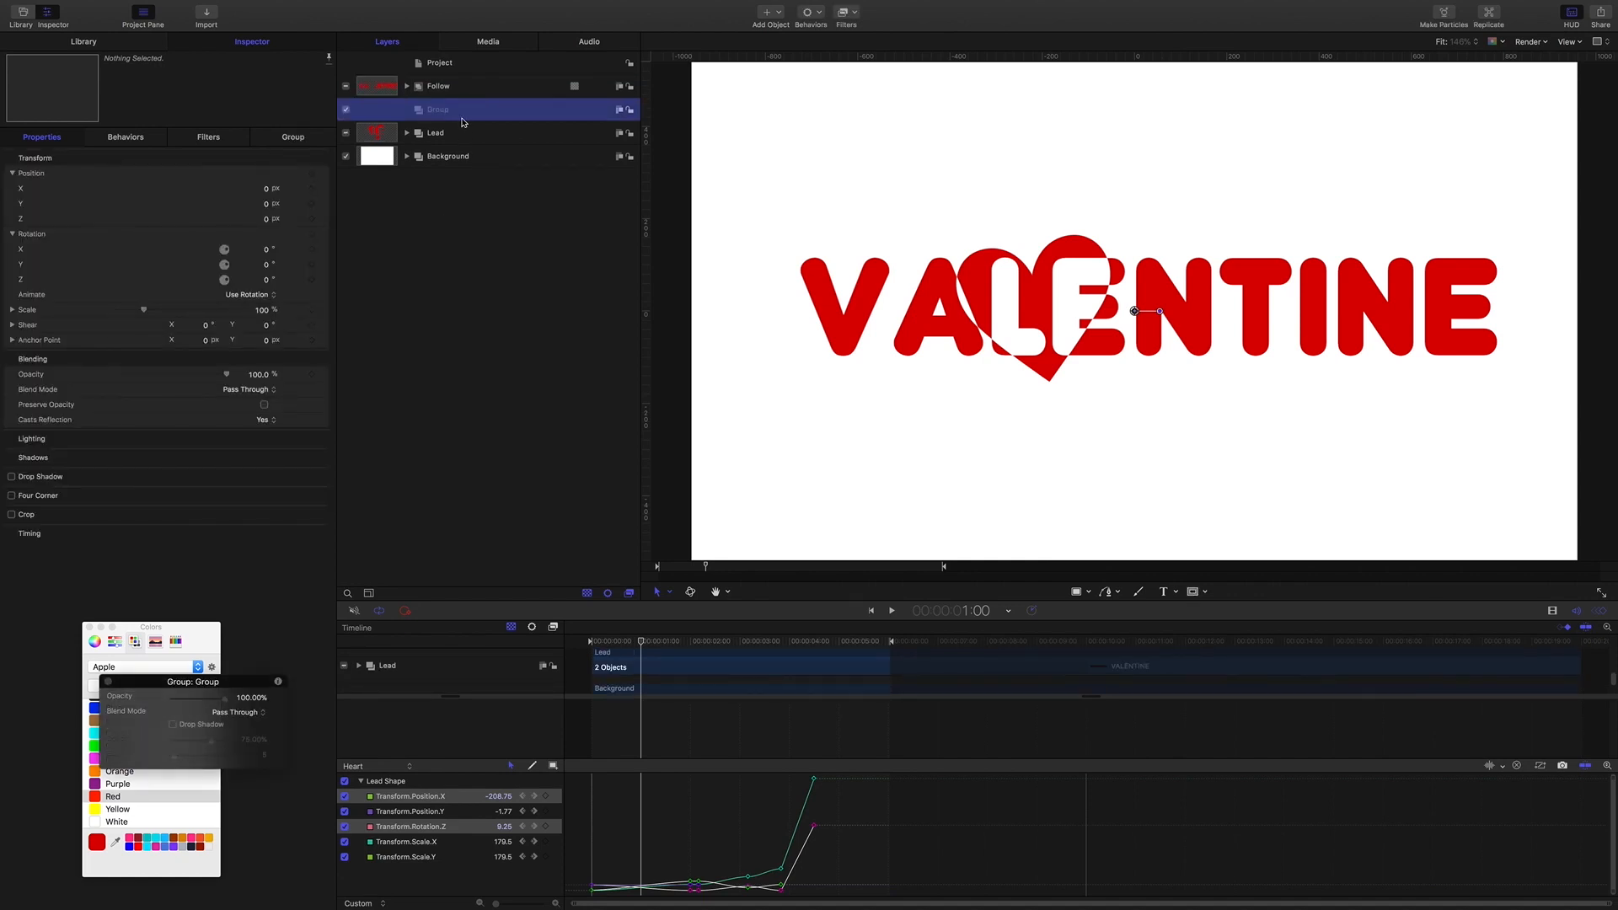
key(super+[)
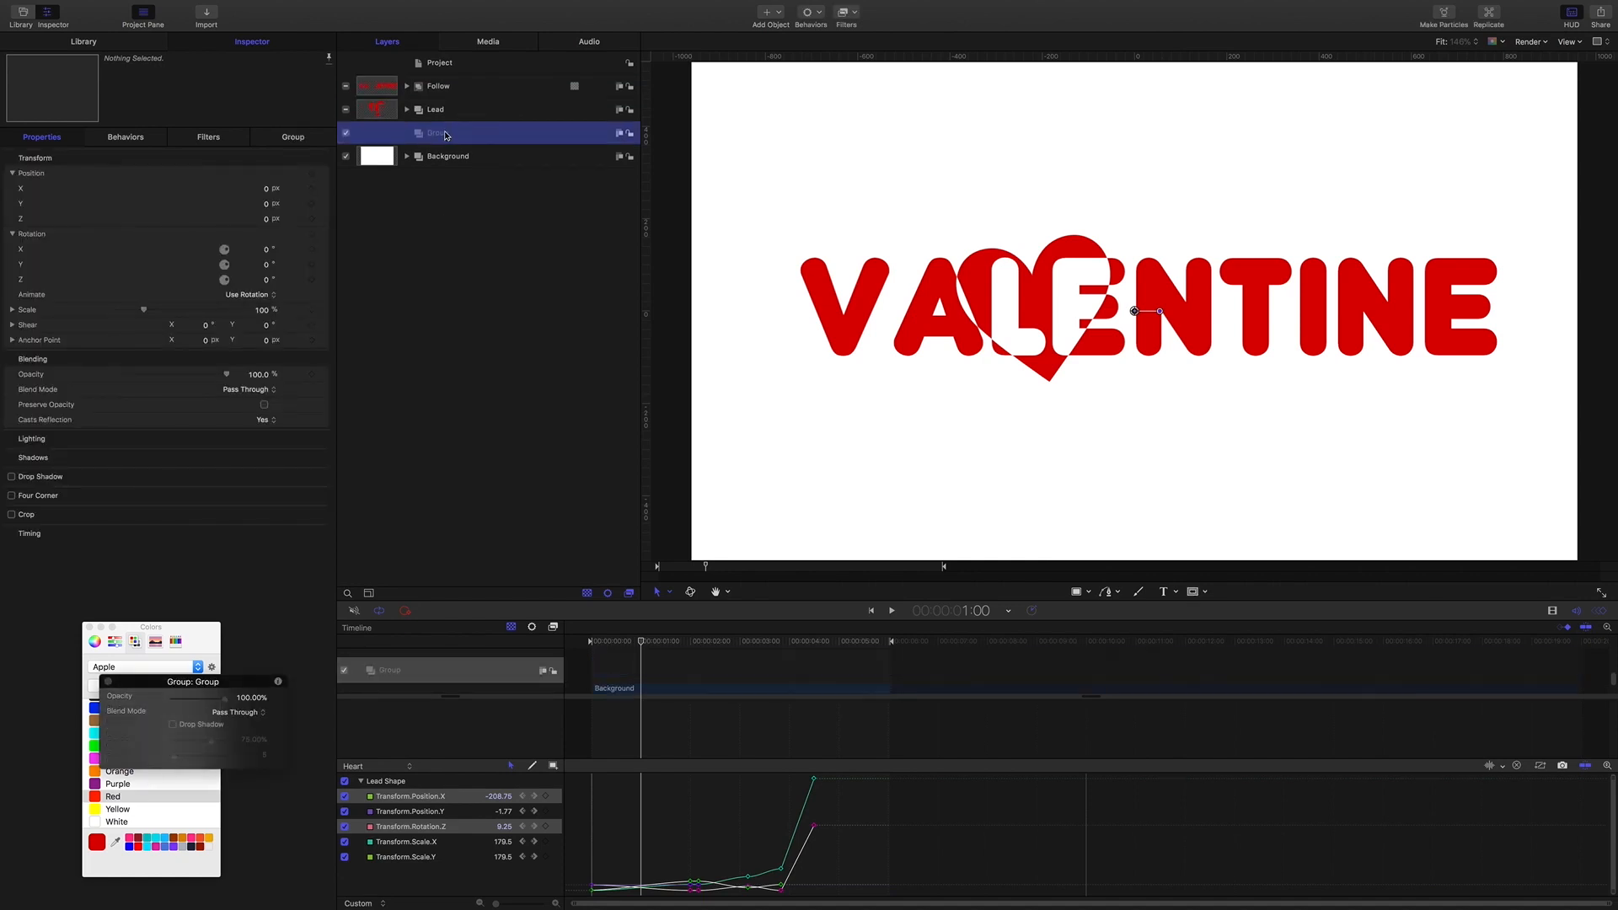
double_click(458, 132)
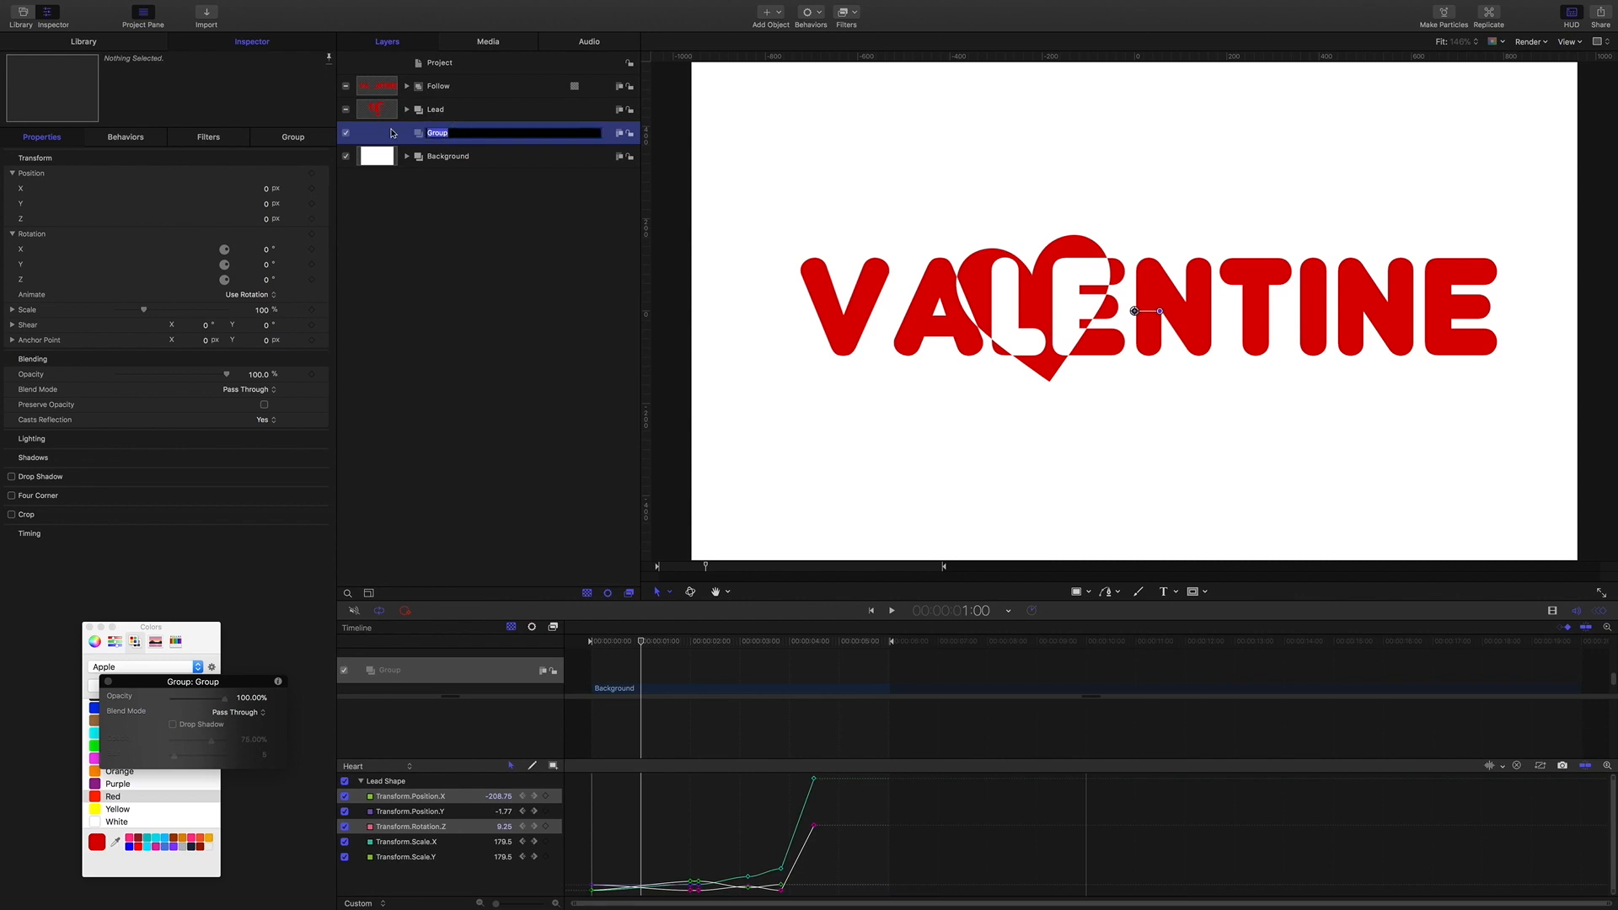
text(Emitter)
key(Return)
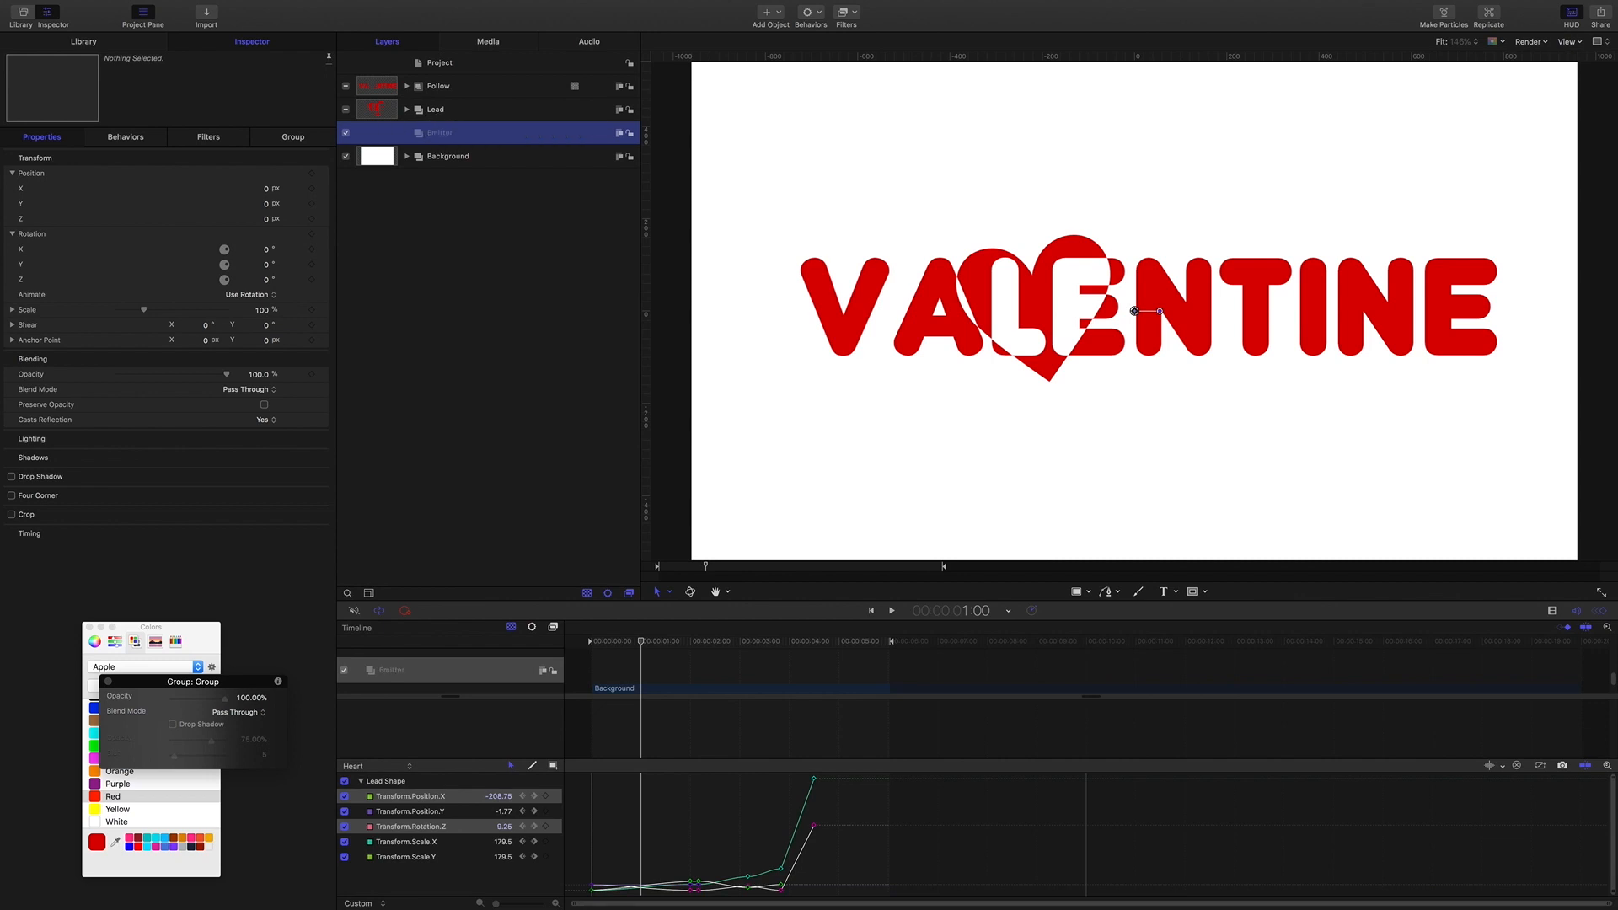
Duplicate Lead Shape into the Emitter group and delete the copy's Image Mask.
click(407, 110)
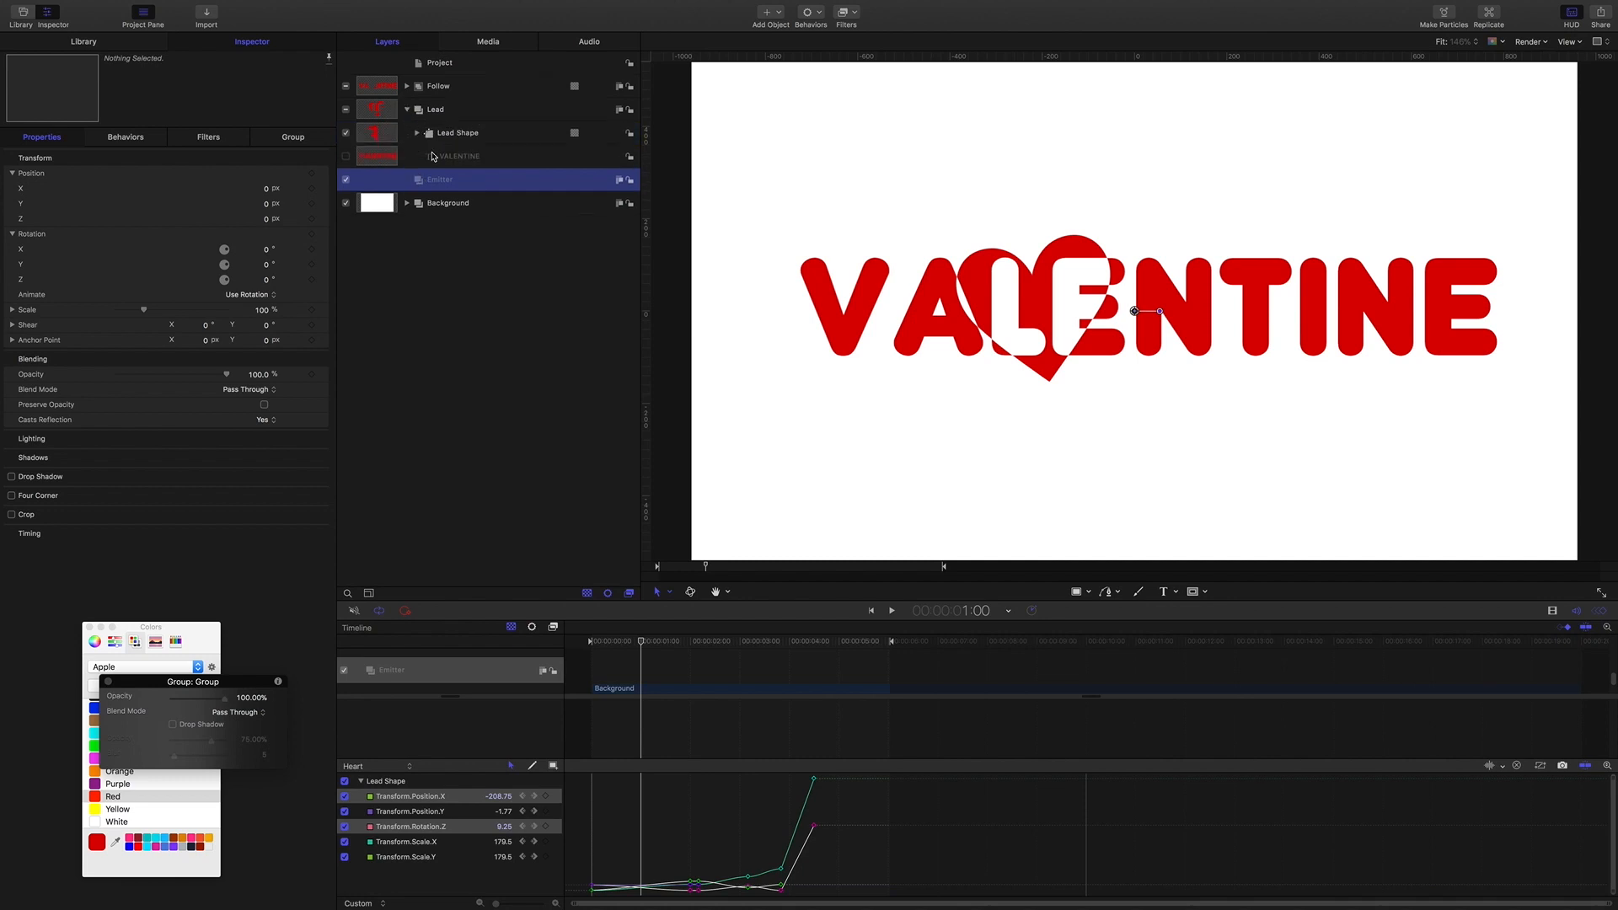
click(416, 134)
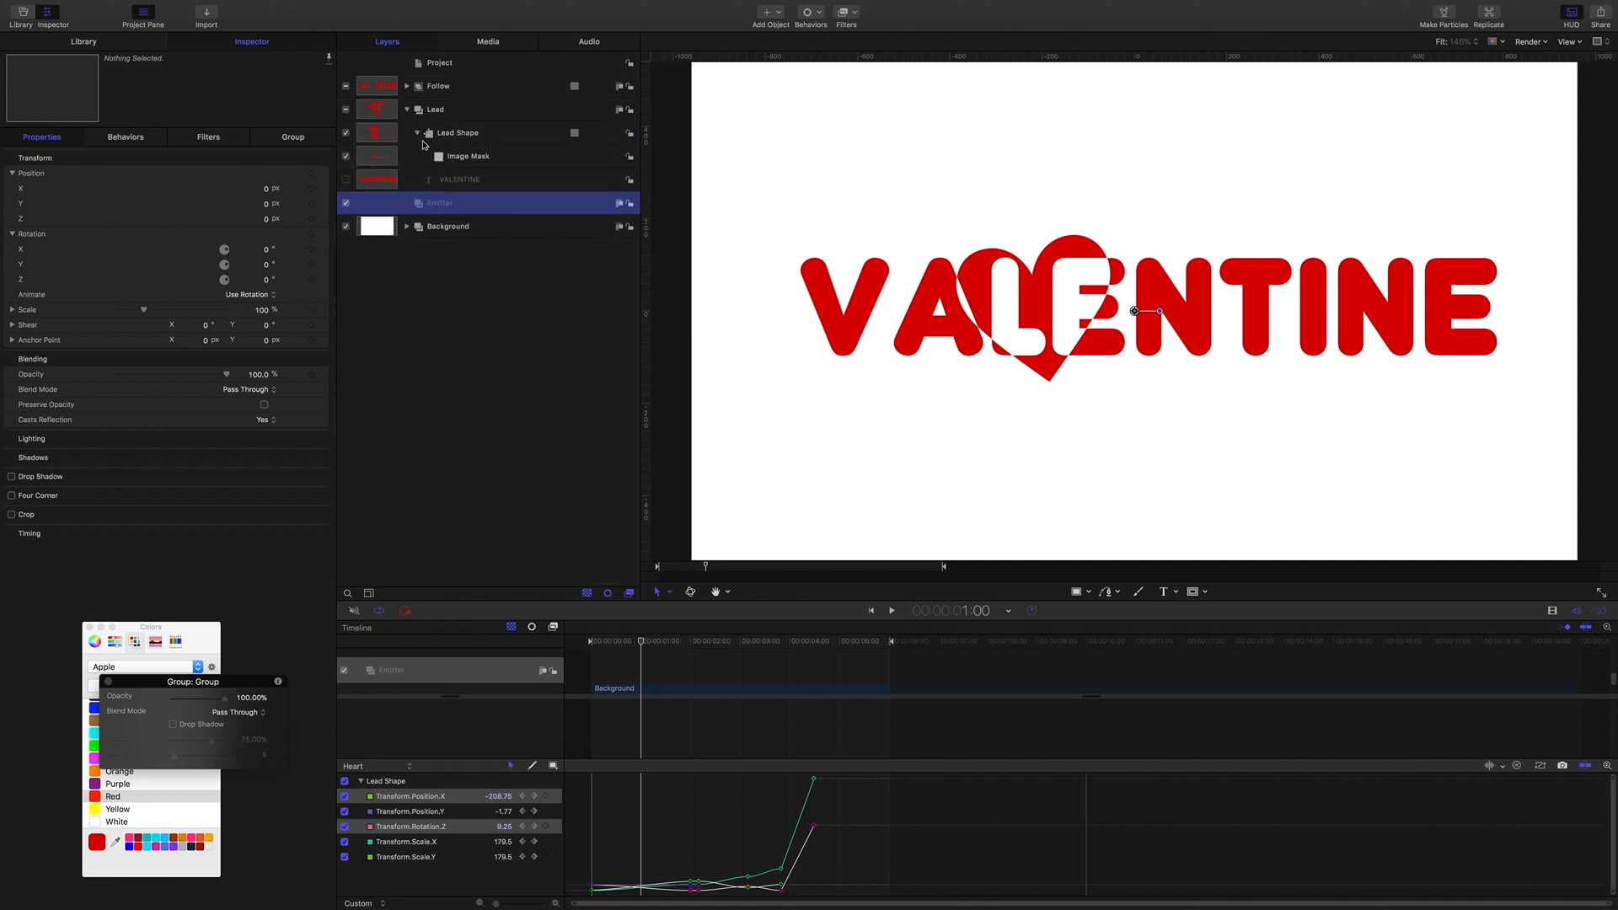
click(462, 135)
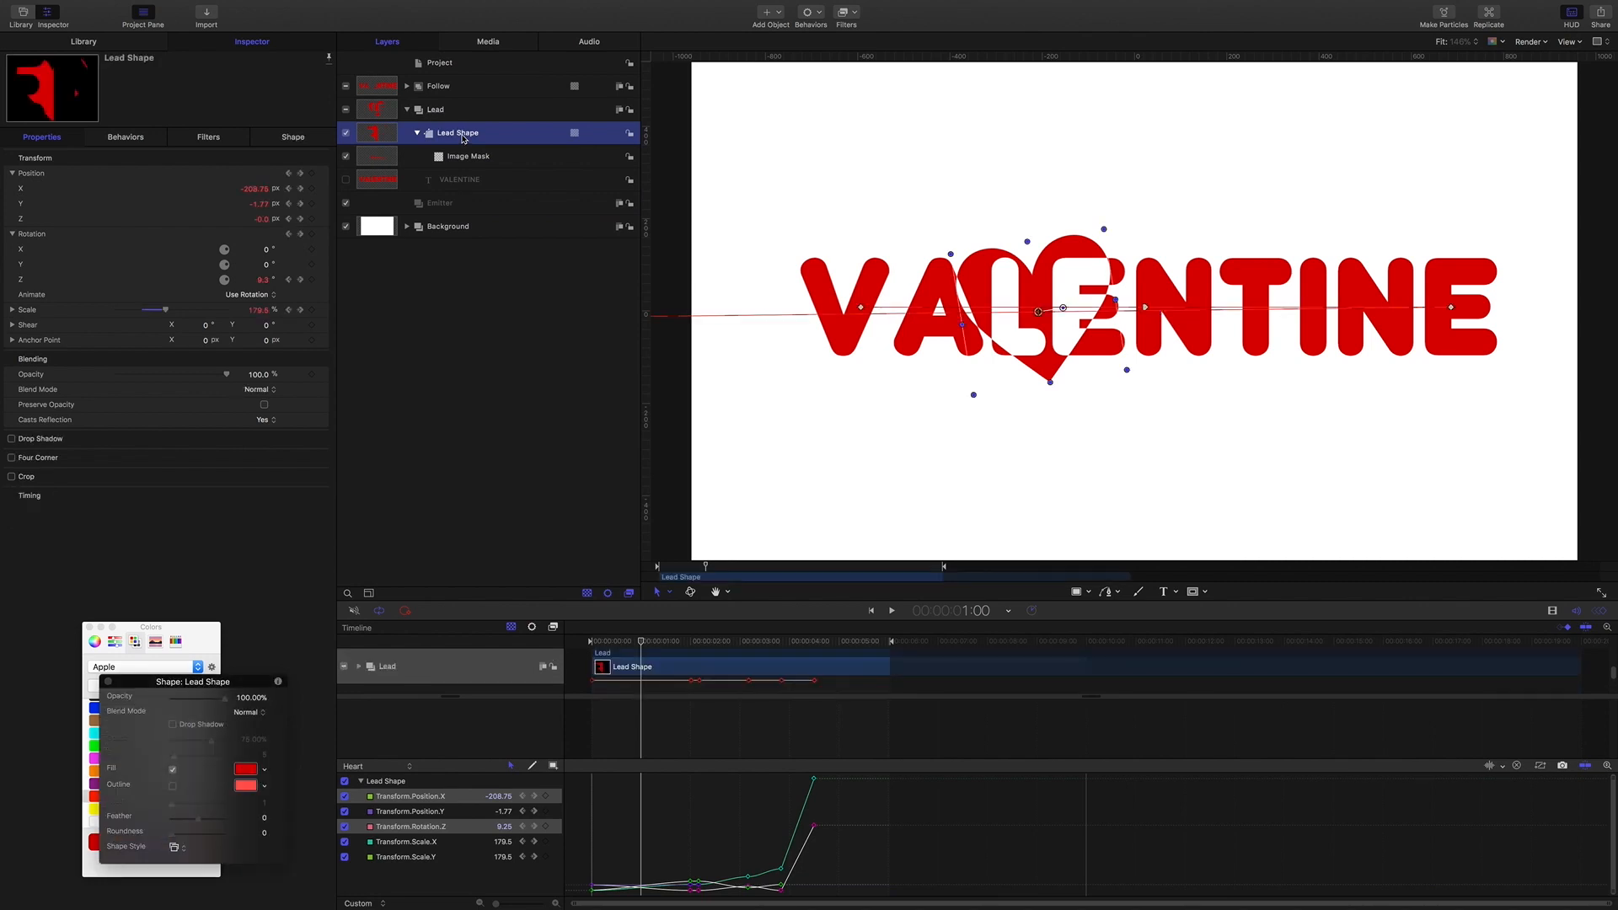
key(super+d)
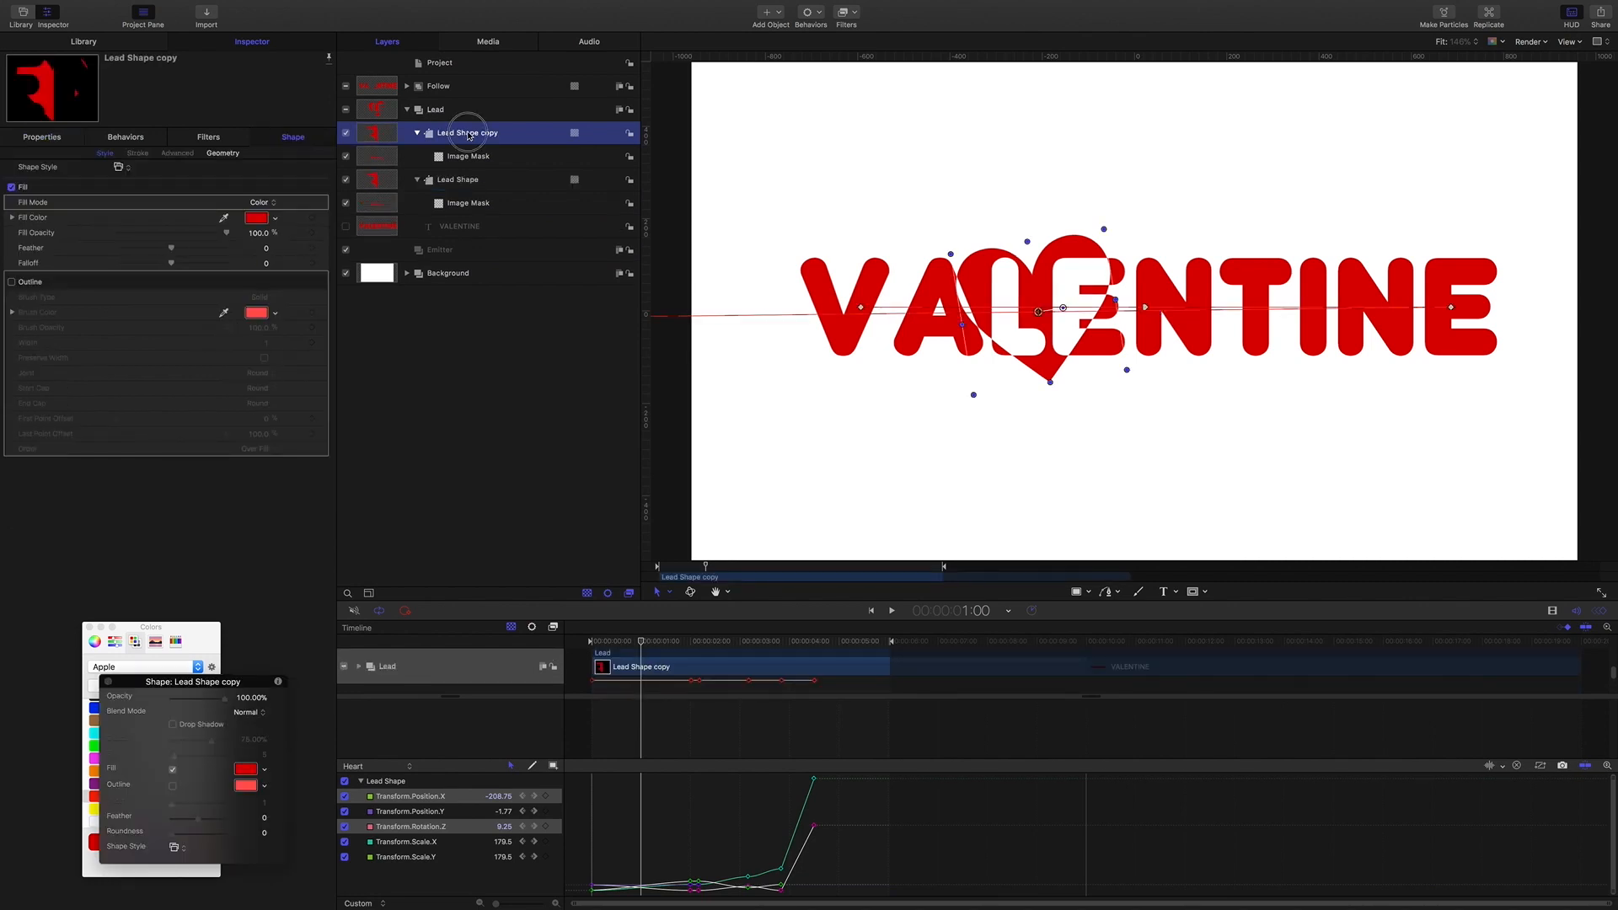
drag(467, 137, 446, 255)
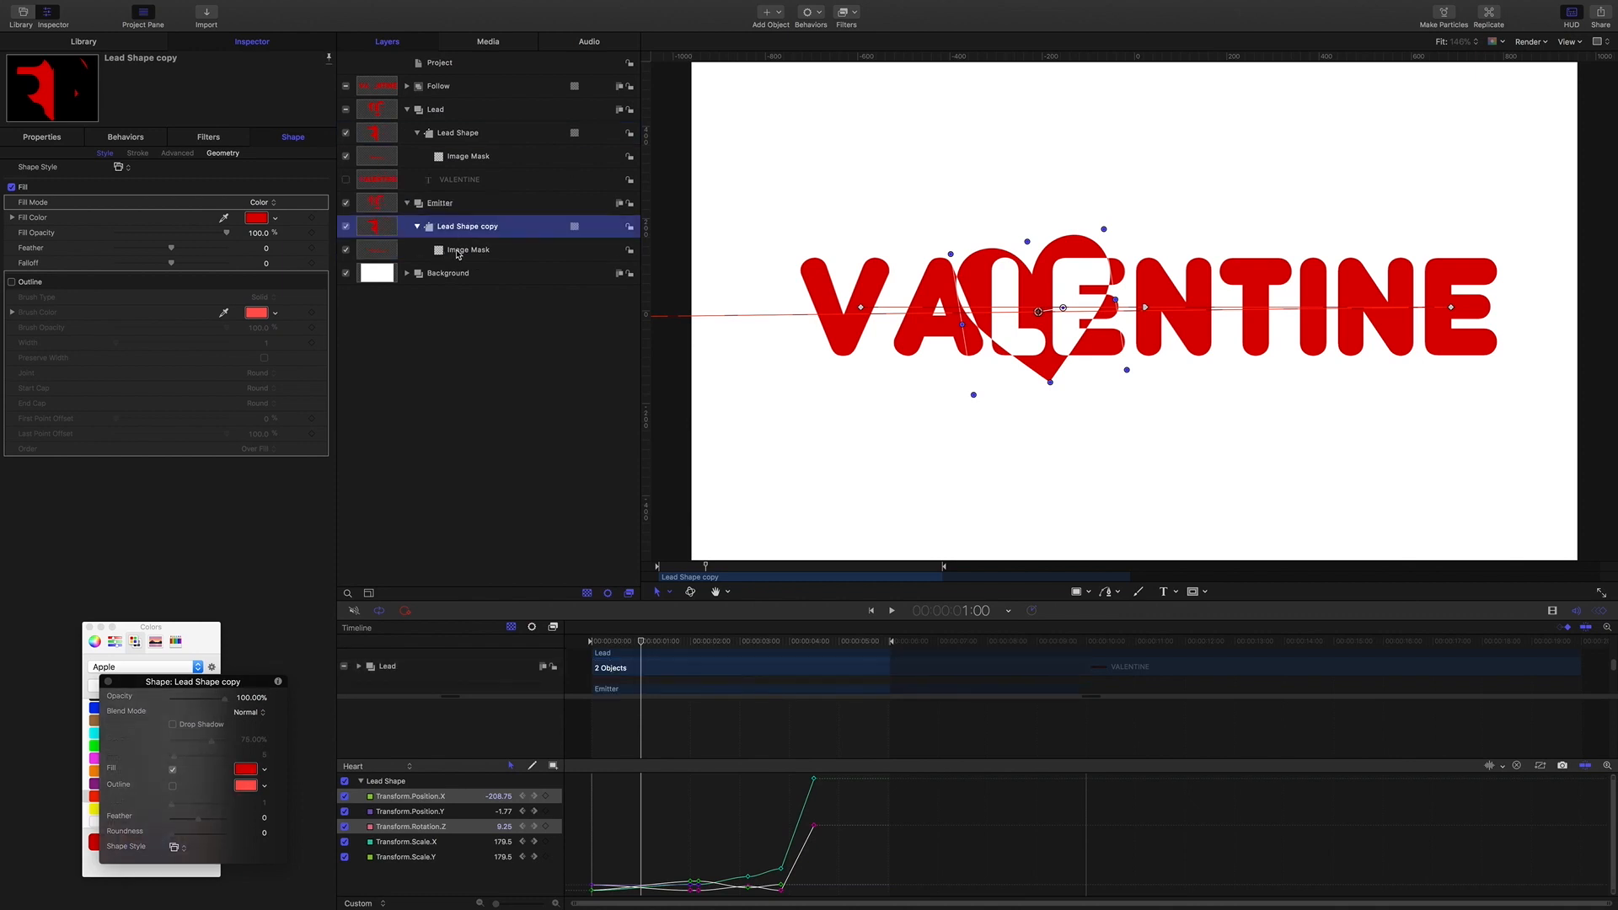
click(458, 250)
key(Delete)
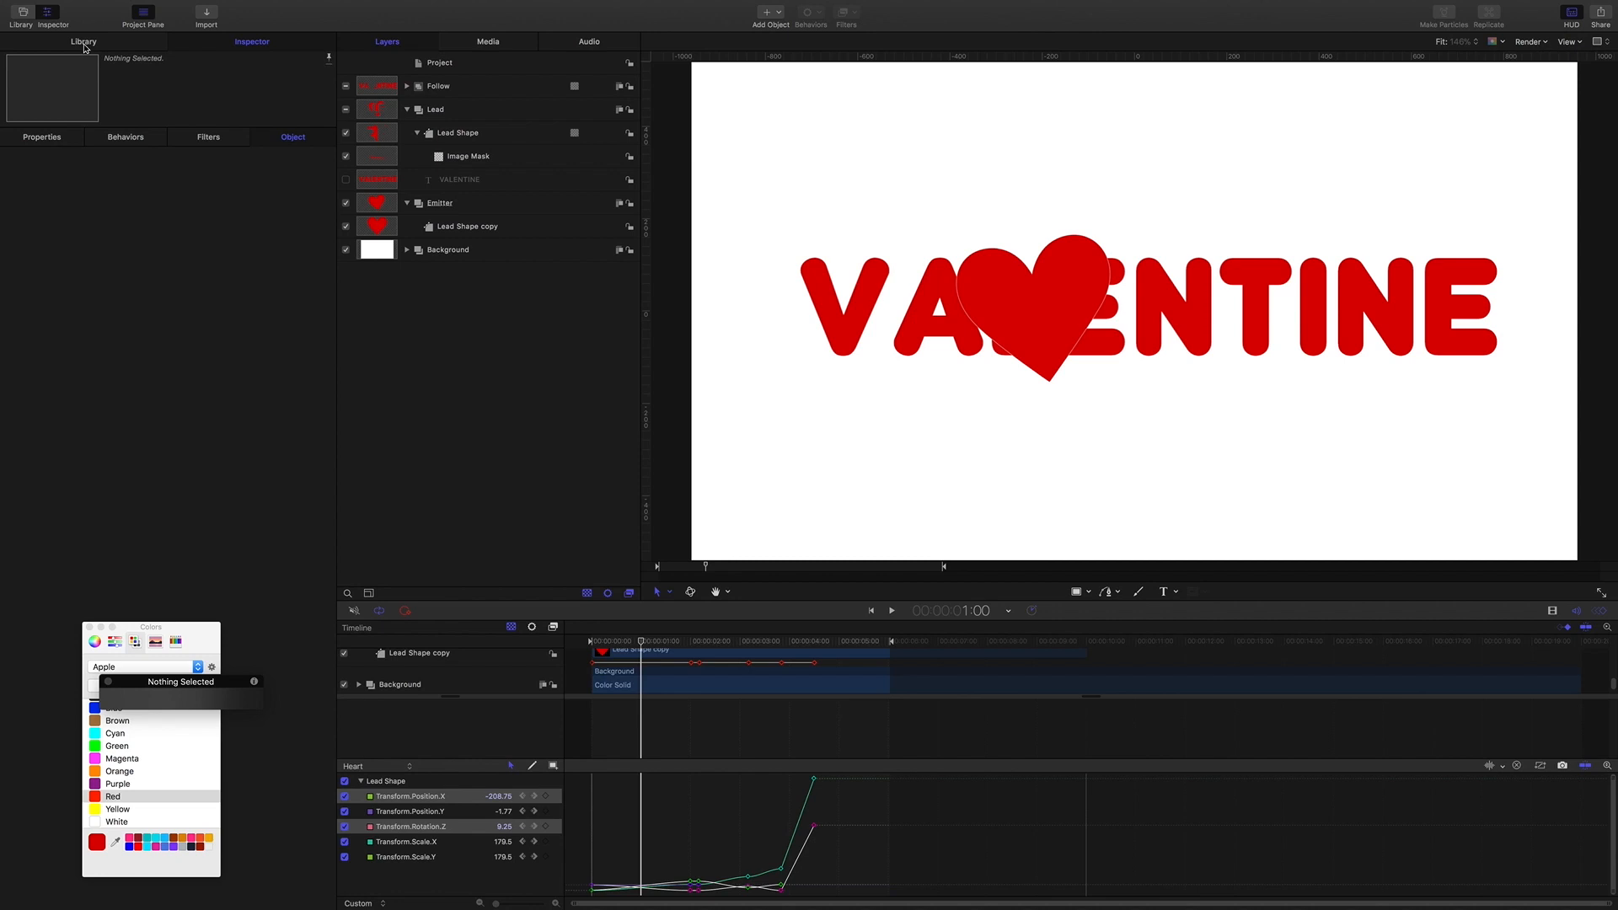
Rename the heart shape copy in the Emitter group as Emitter source.
click(53, 137)
click(459, 228)
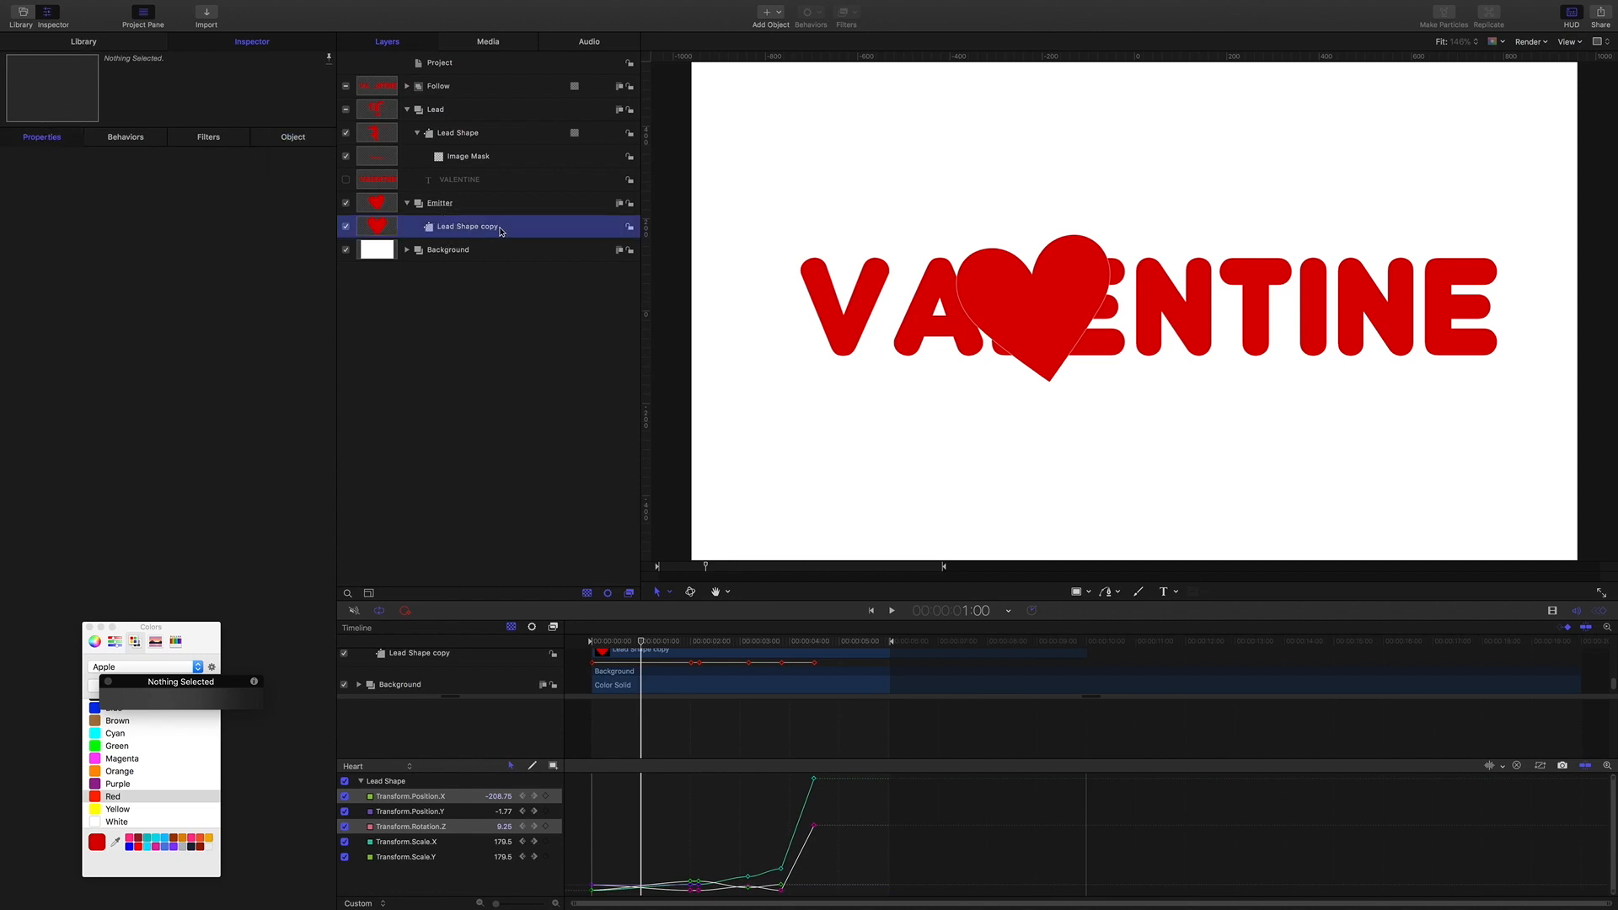
double_click(493, 230)
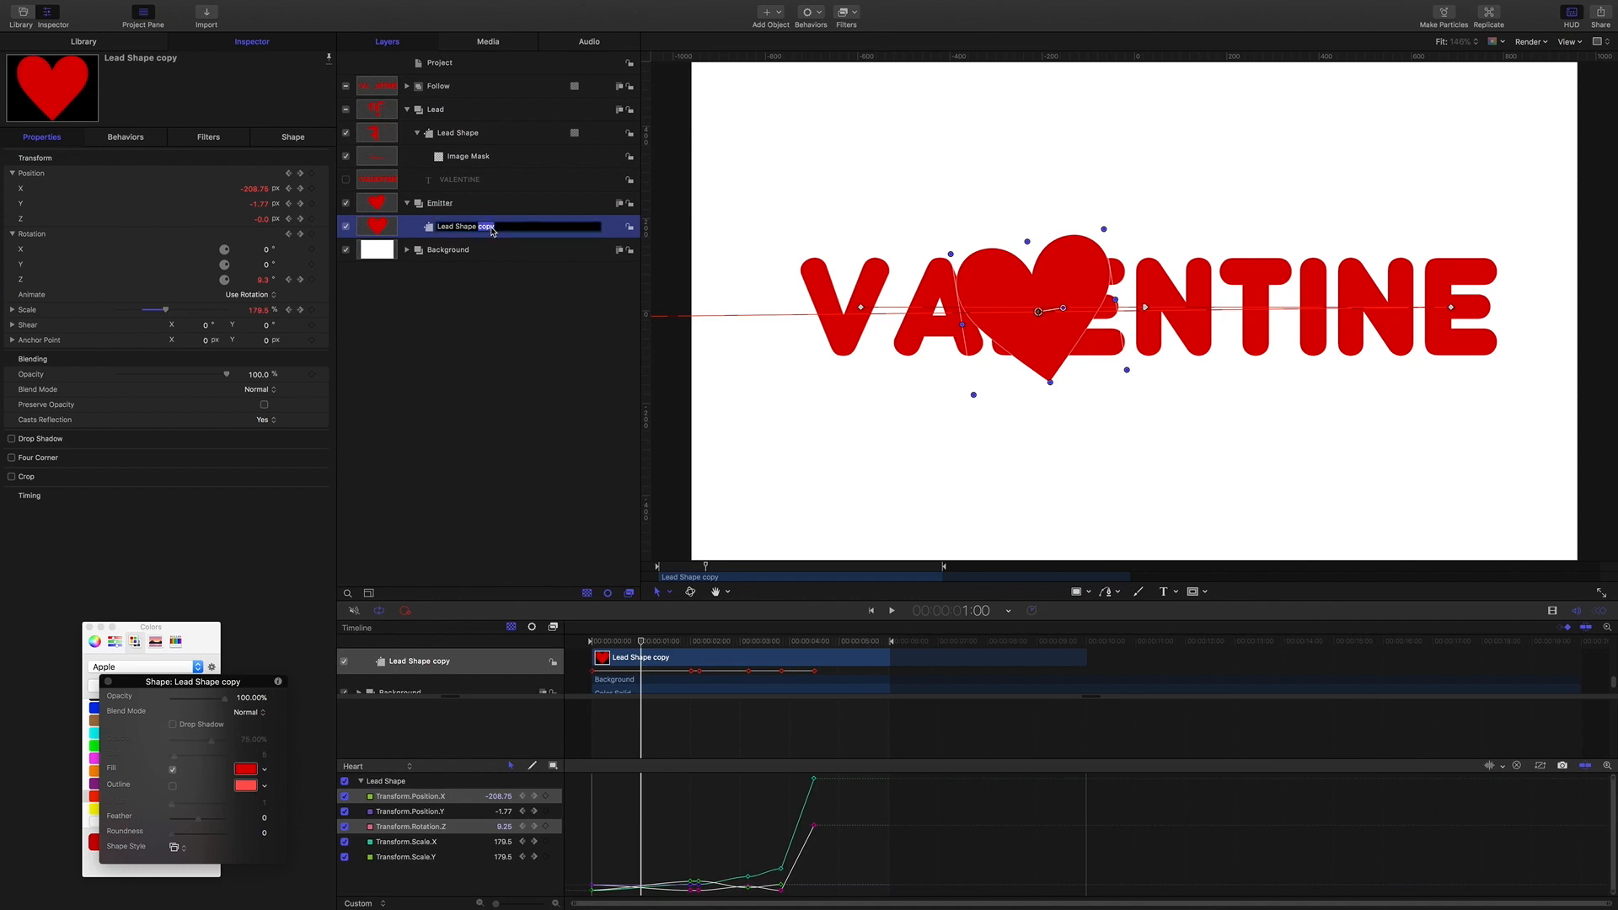
text(Emitter source)
key(Return)
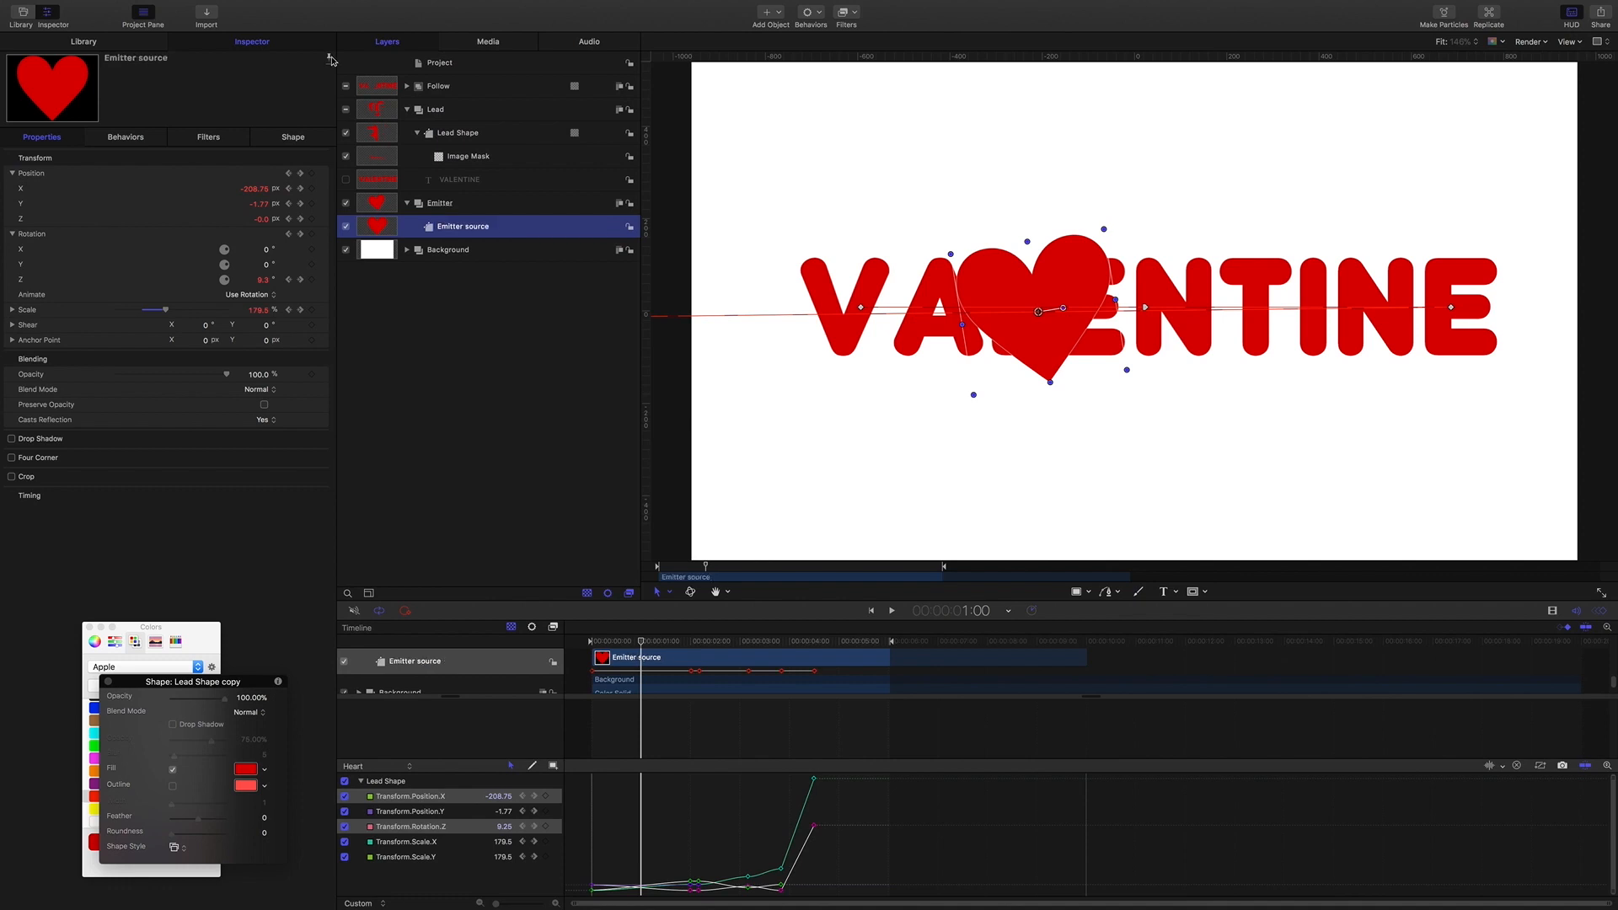
Reset the position, rotation and scale of Emitter source to their defaults, clearing the copied keyframes.
click(323, 174)
click(338, 179)
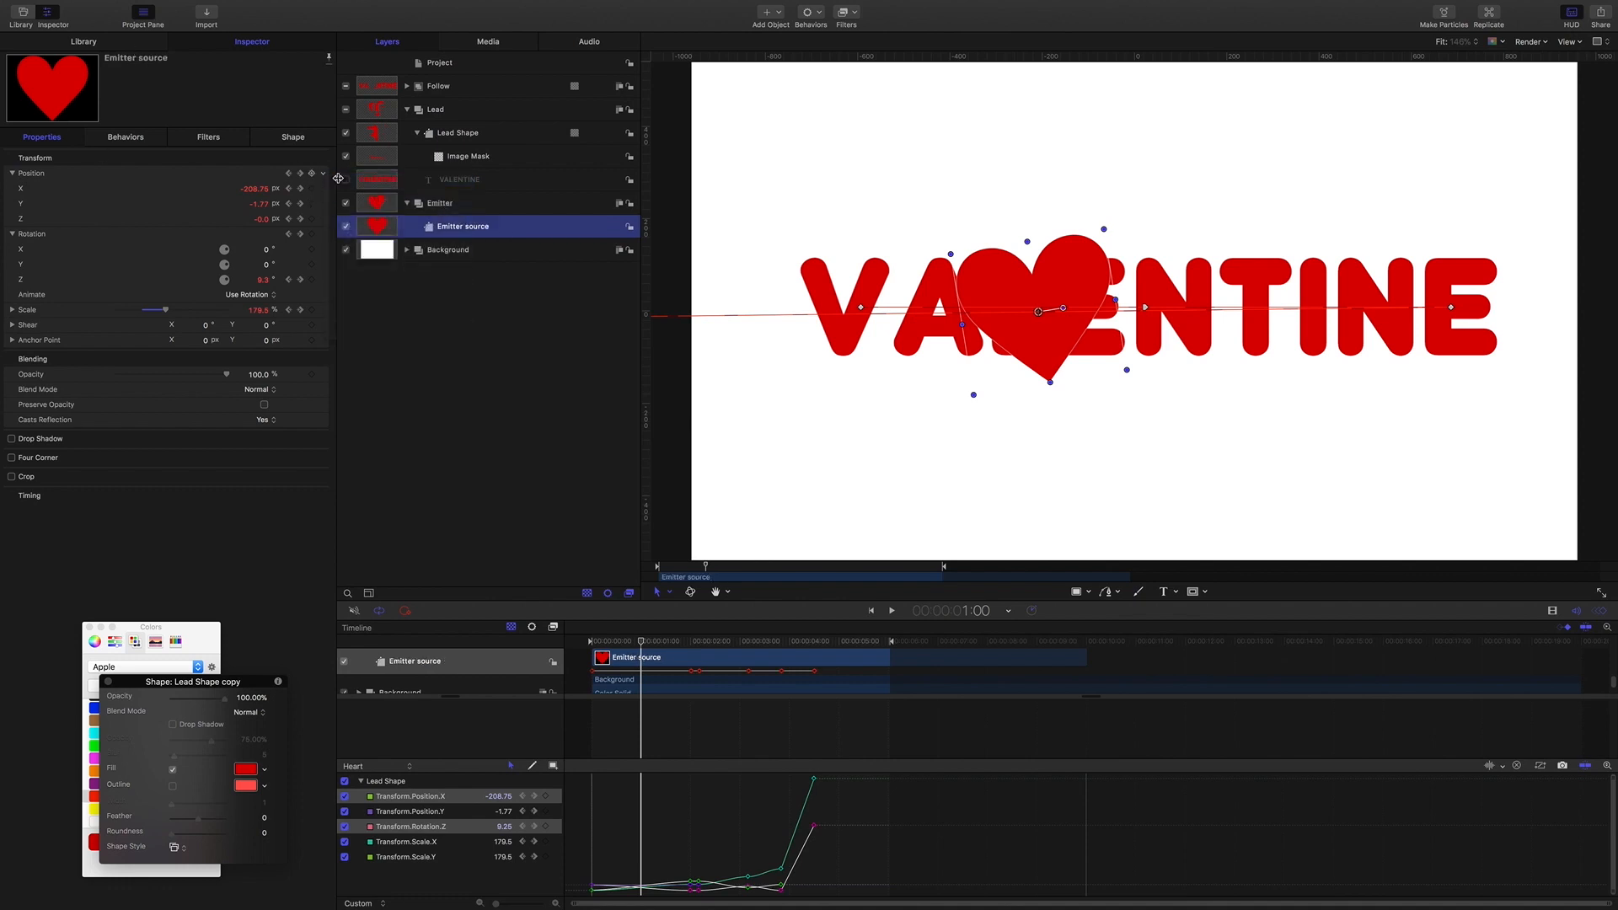
click(323, 282)
click(338, 285)
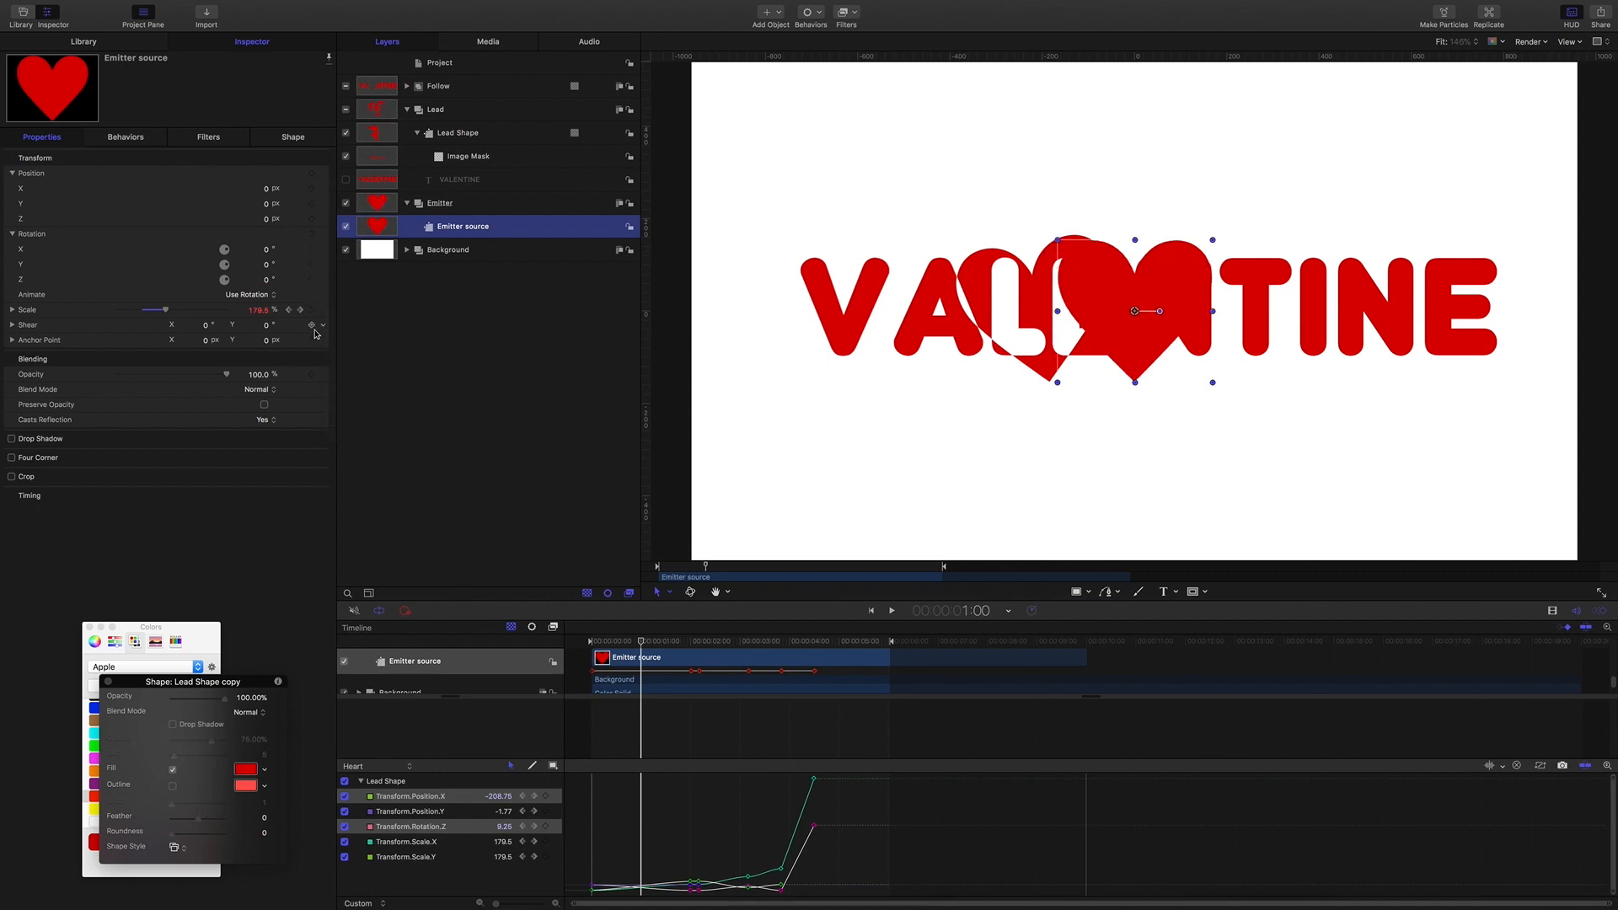
click(325, 311)
click(342, 317)
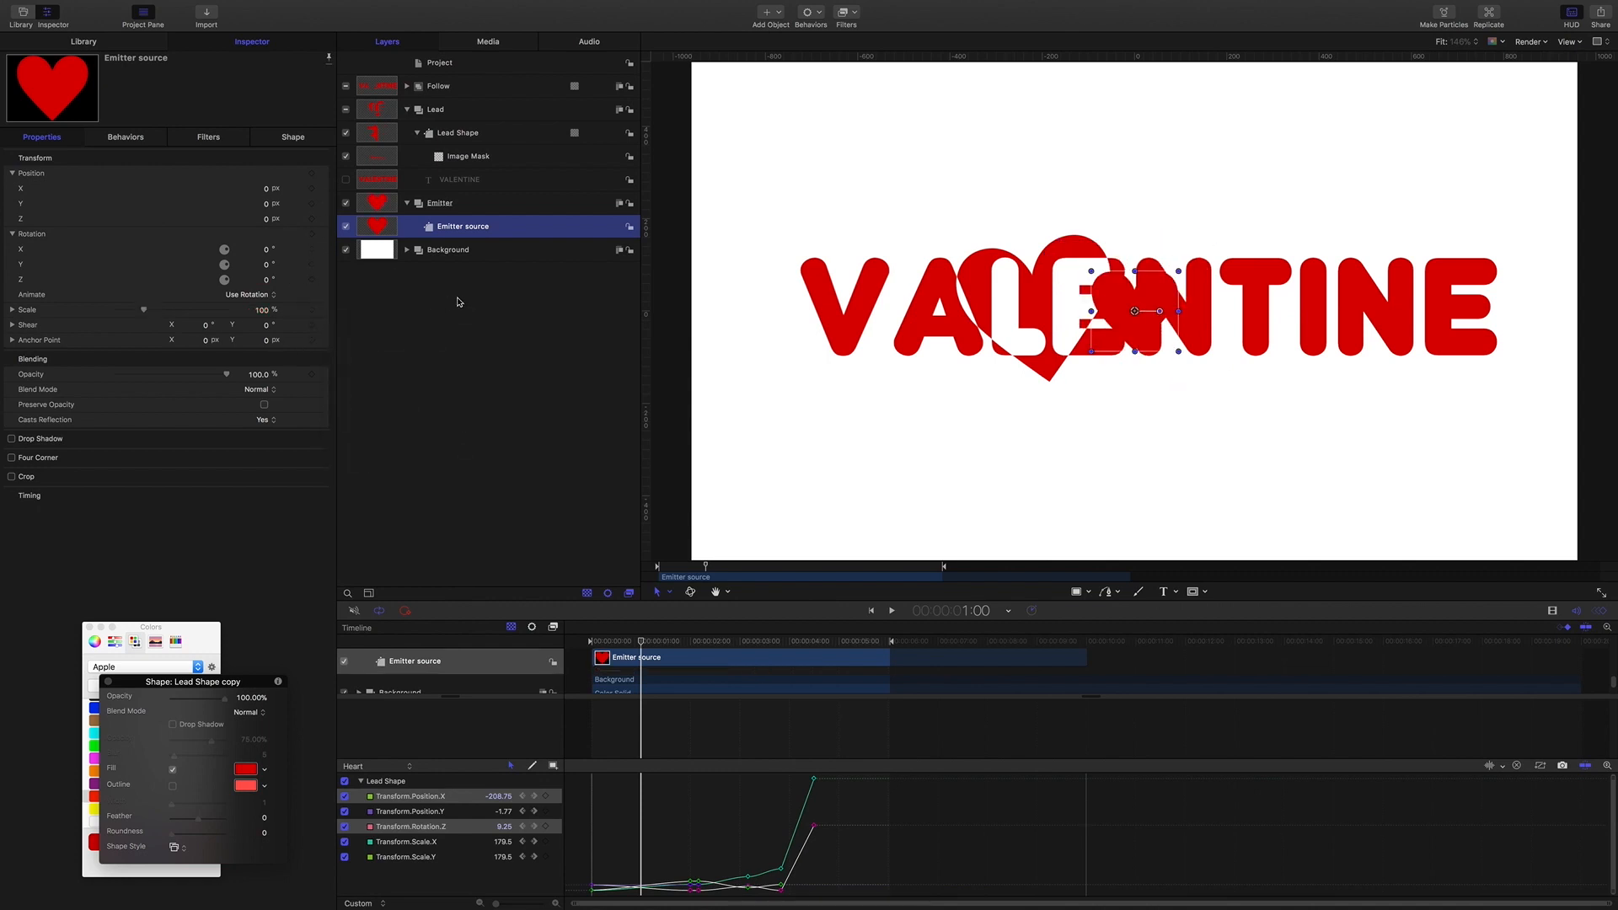
Change the fill color of the Emitter source heart to White.
click(294, 139)
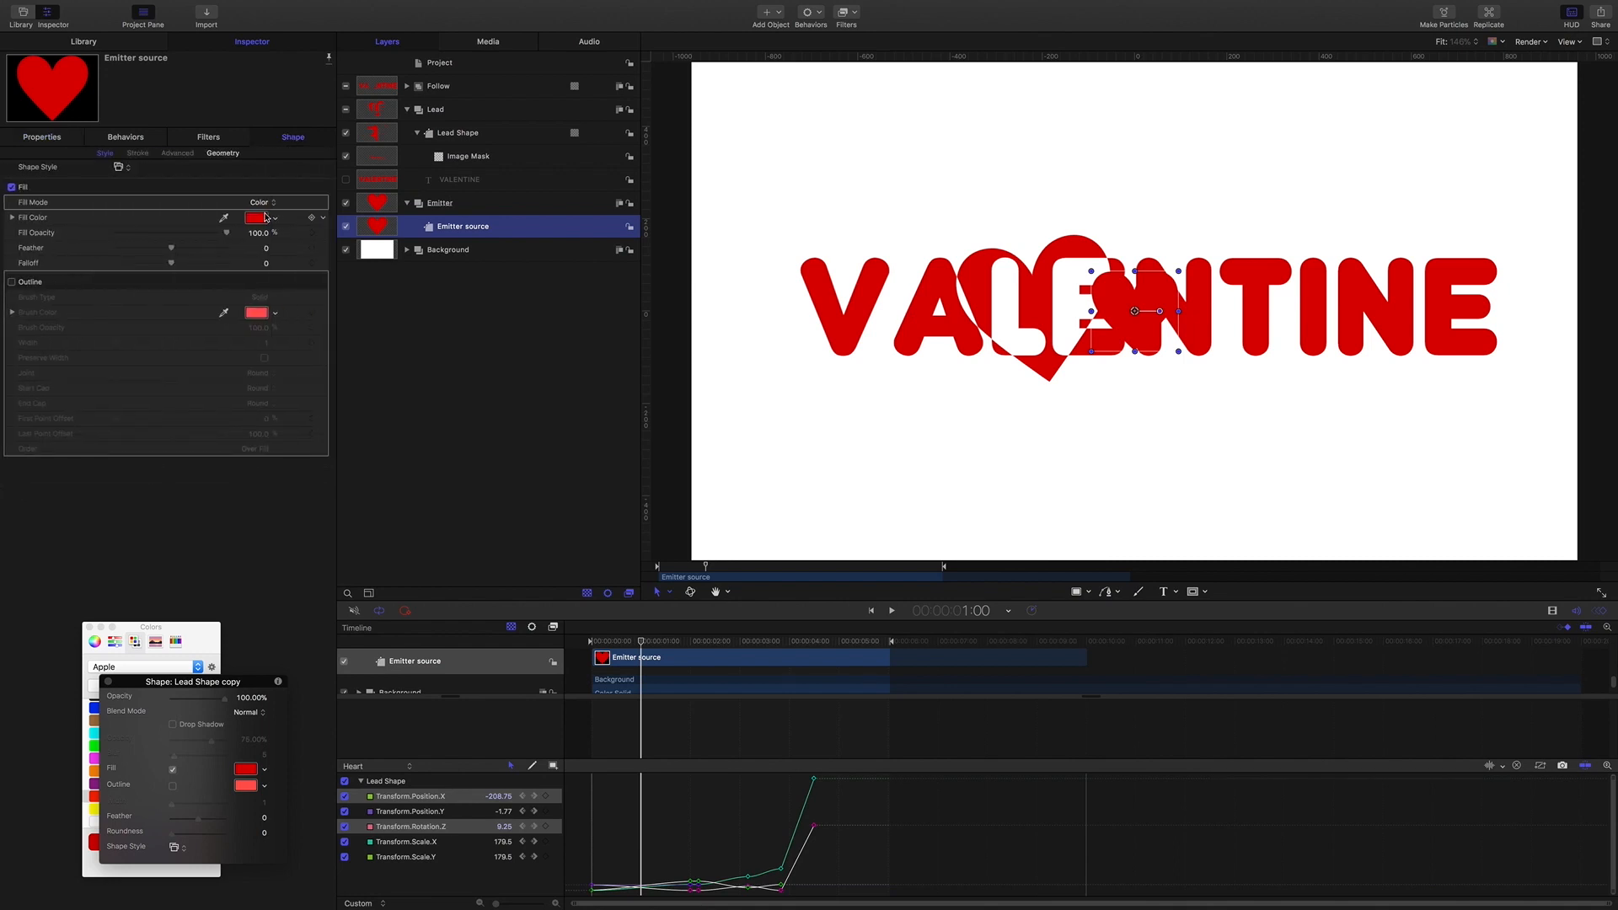
click(265, 217)
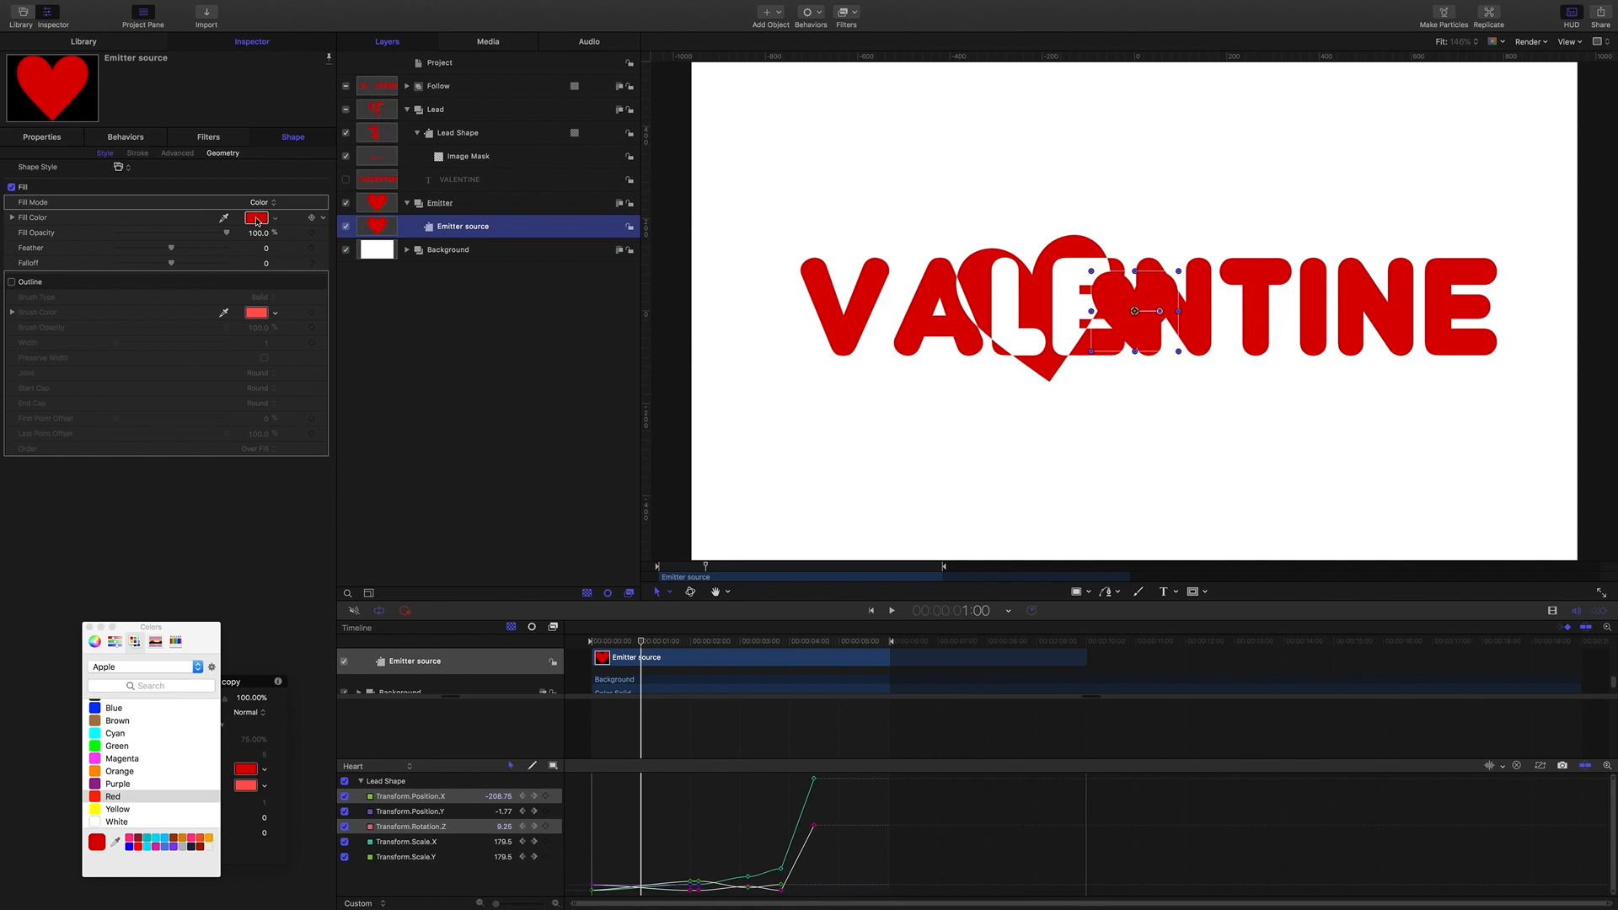
click(111, 821)
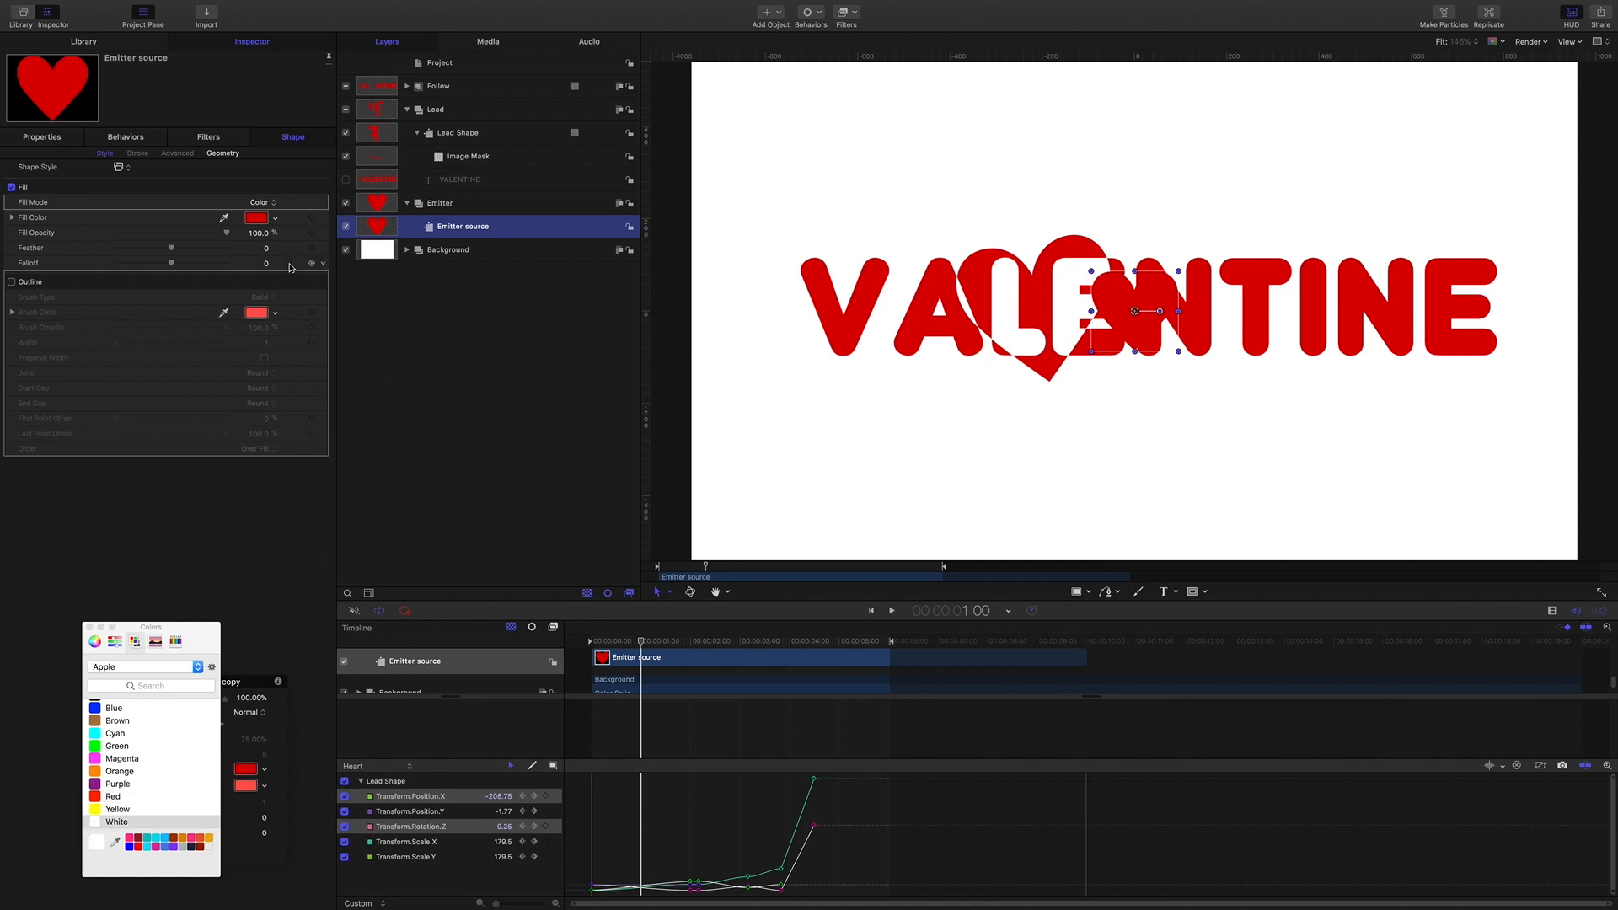
click(256, 217)
click(99, 822)
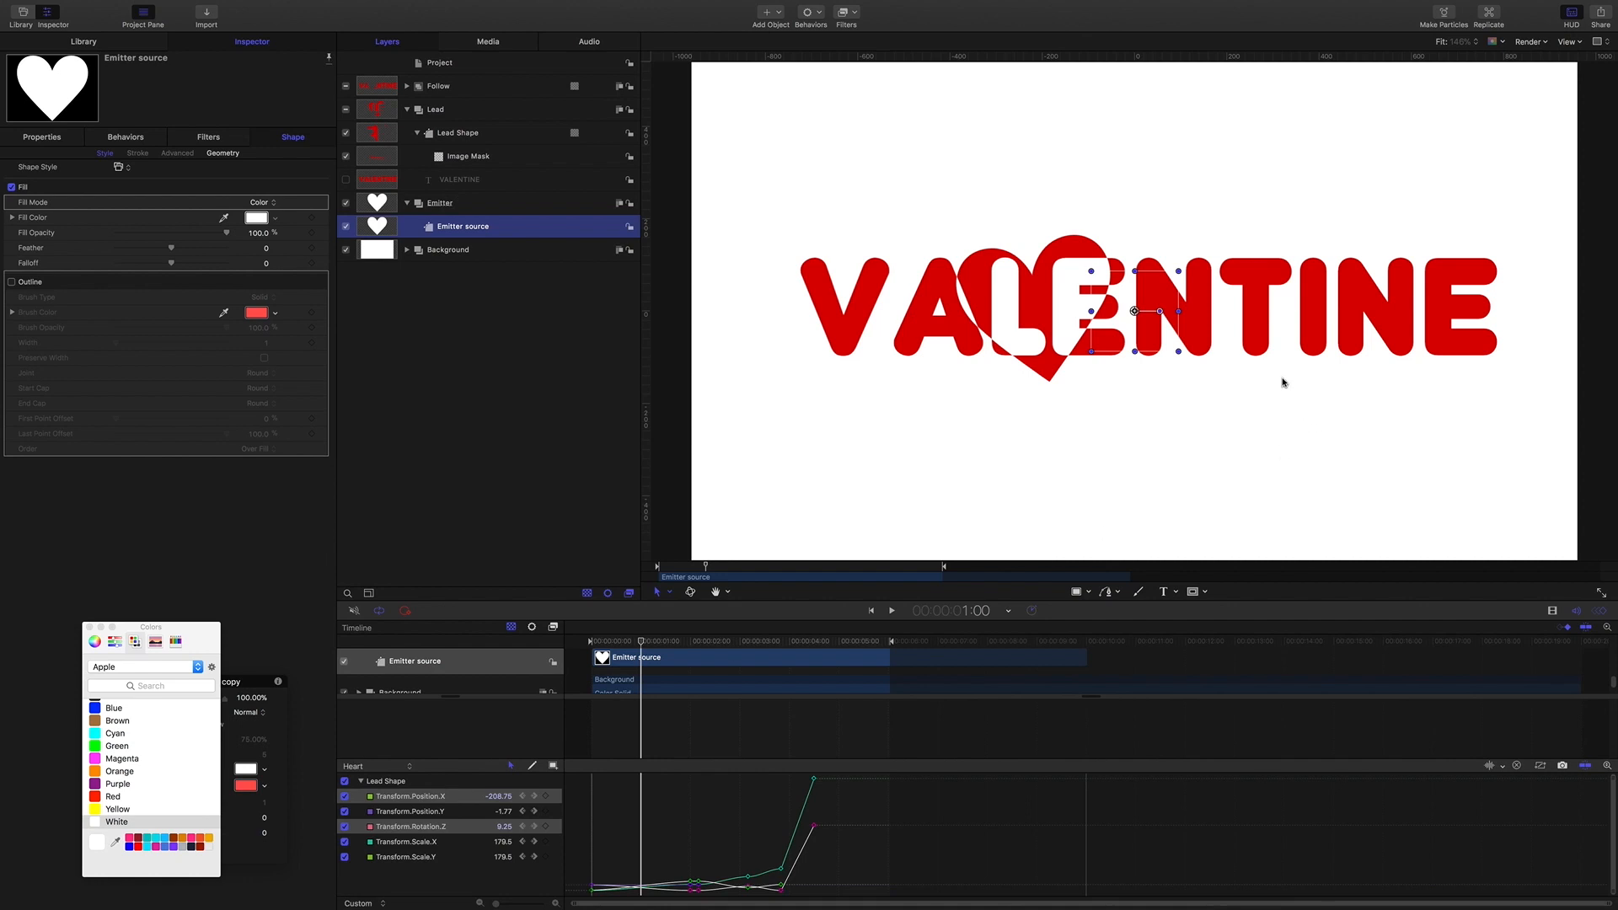
Make a particle emitter from Emitter source and set its emission shape to Line.
click(442, 207)
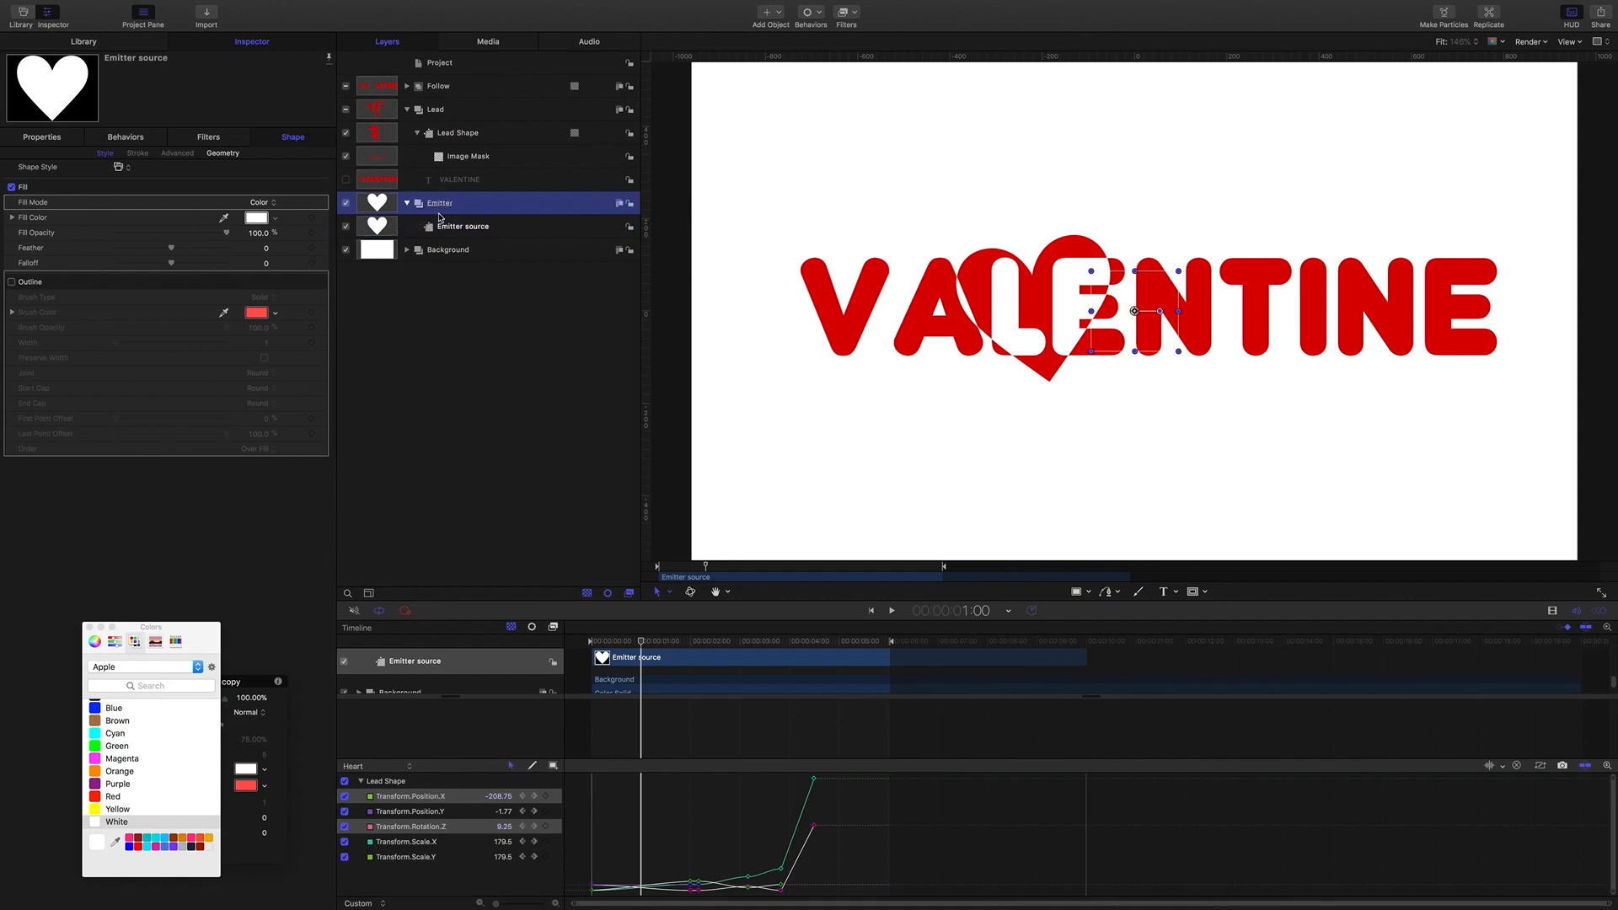
click(451, 228)
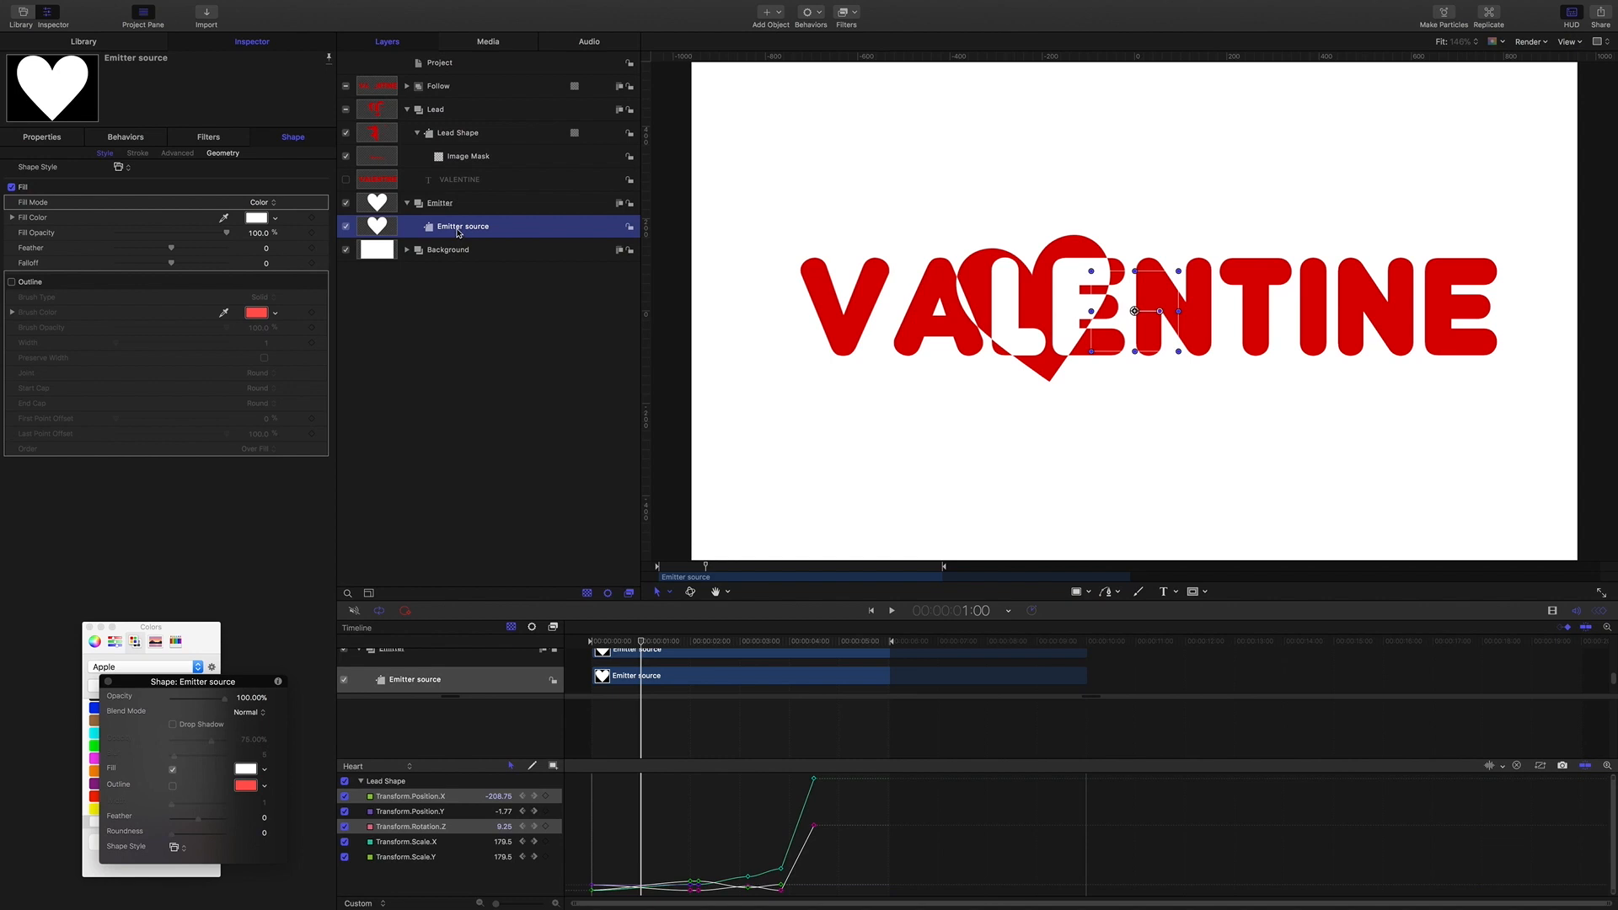
key(e)
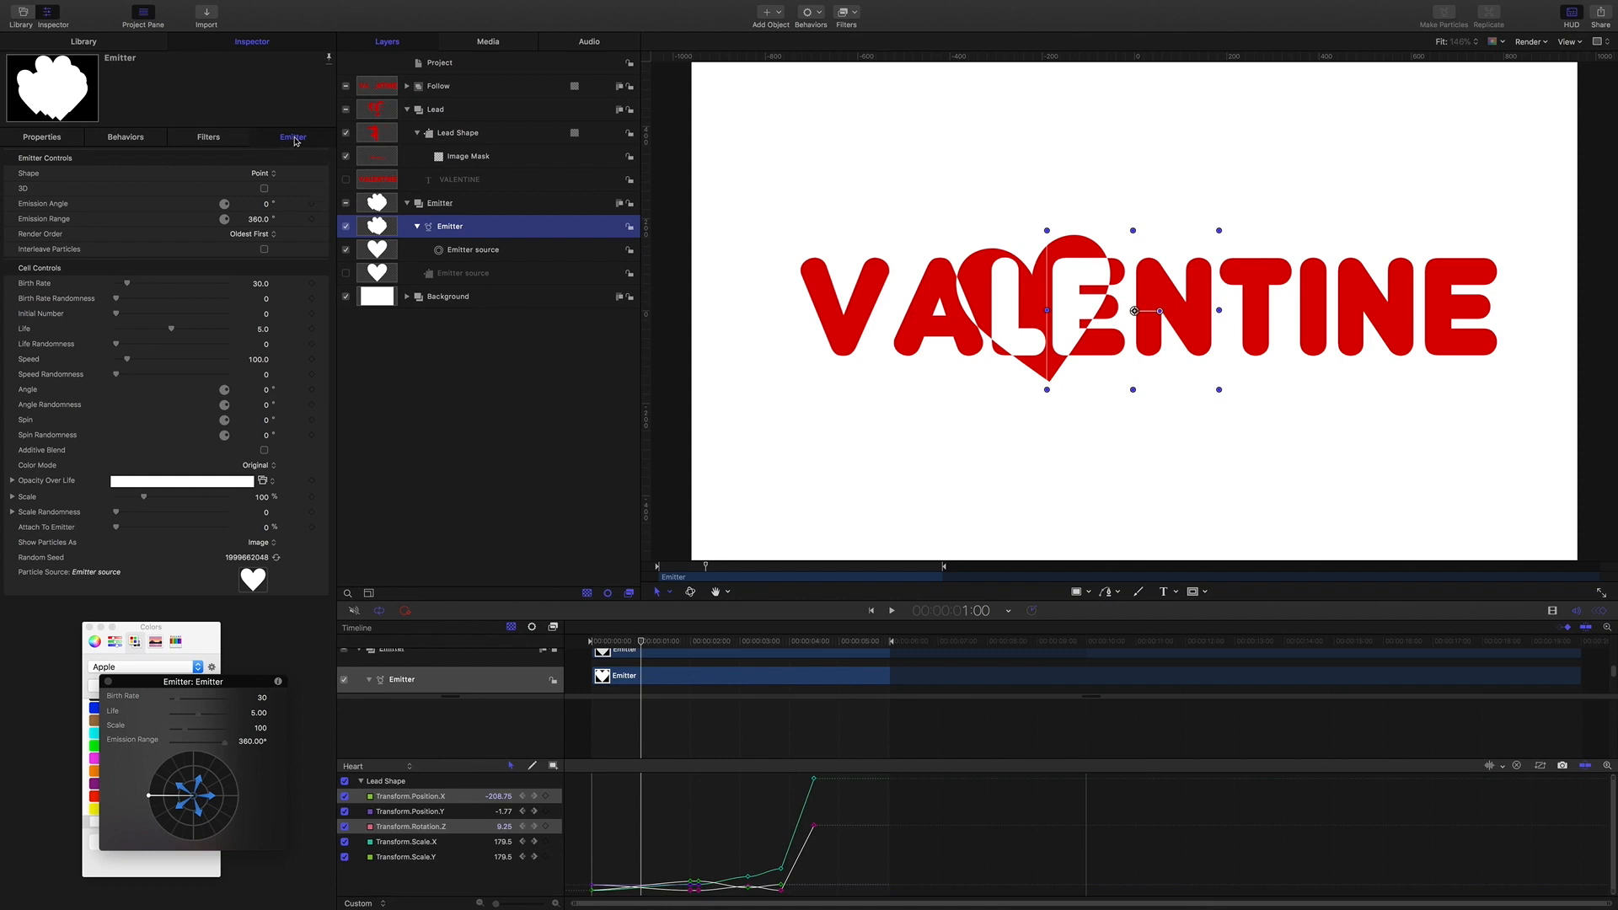
click(275, 177)
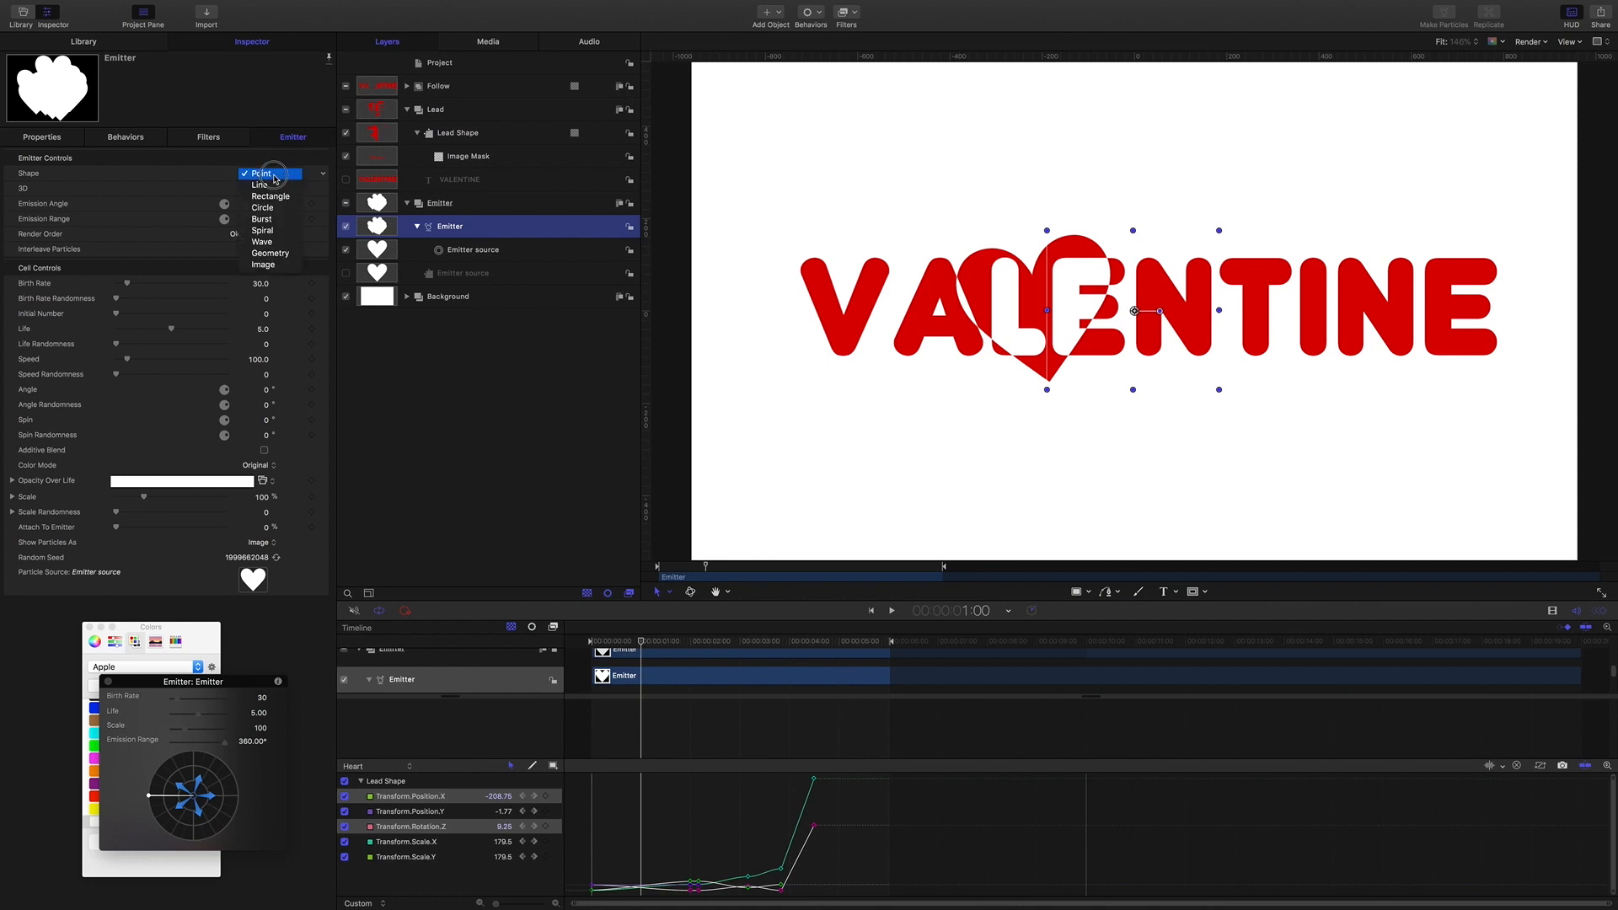
click(271, 184)
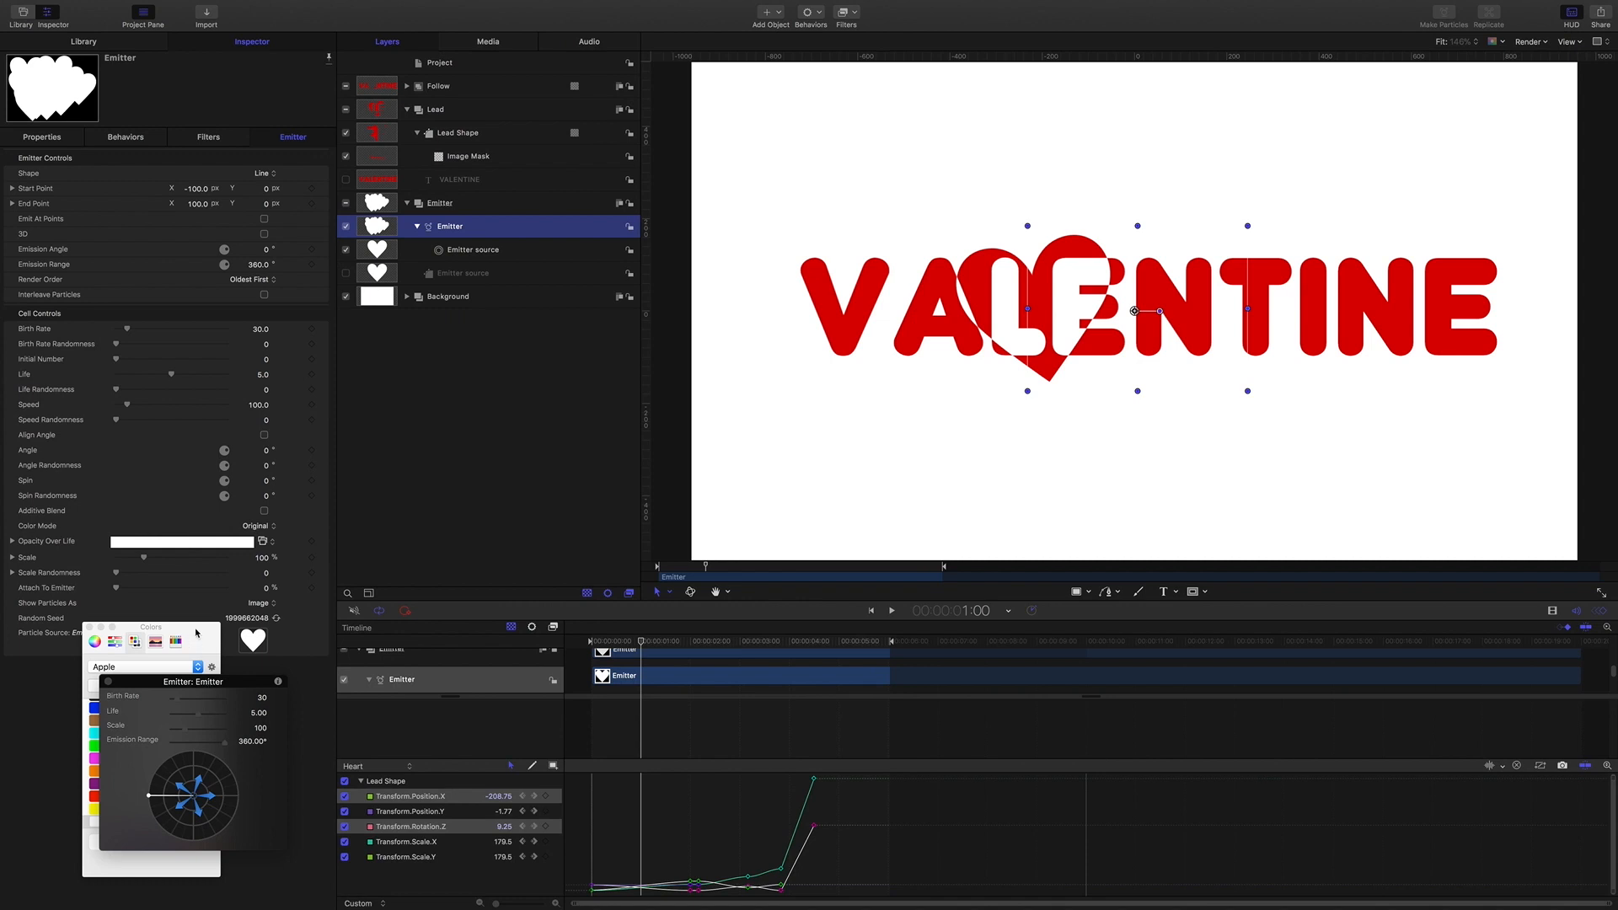
Set the emitter's color mode to Pick From Color Range and make the gradient's end color purple.
drag(196, 633, 170, 666)
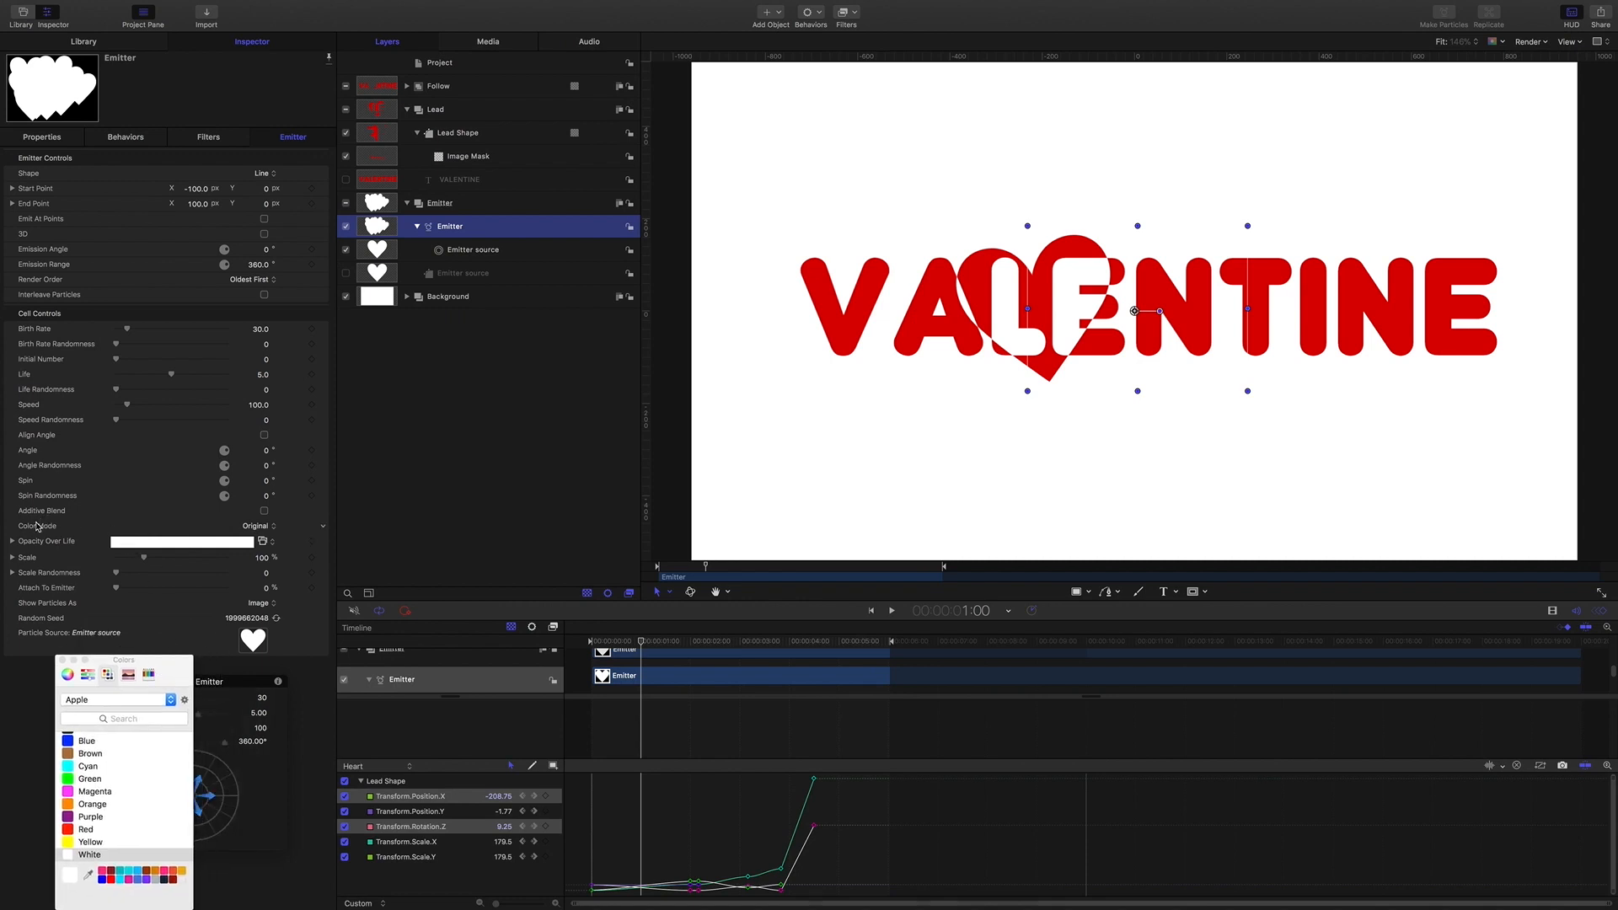
click(276, 529)
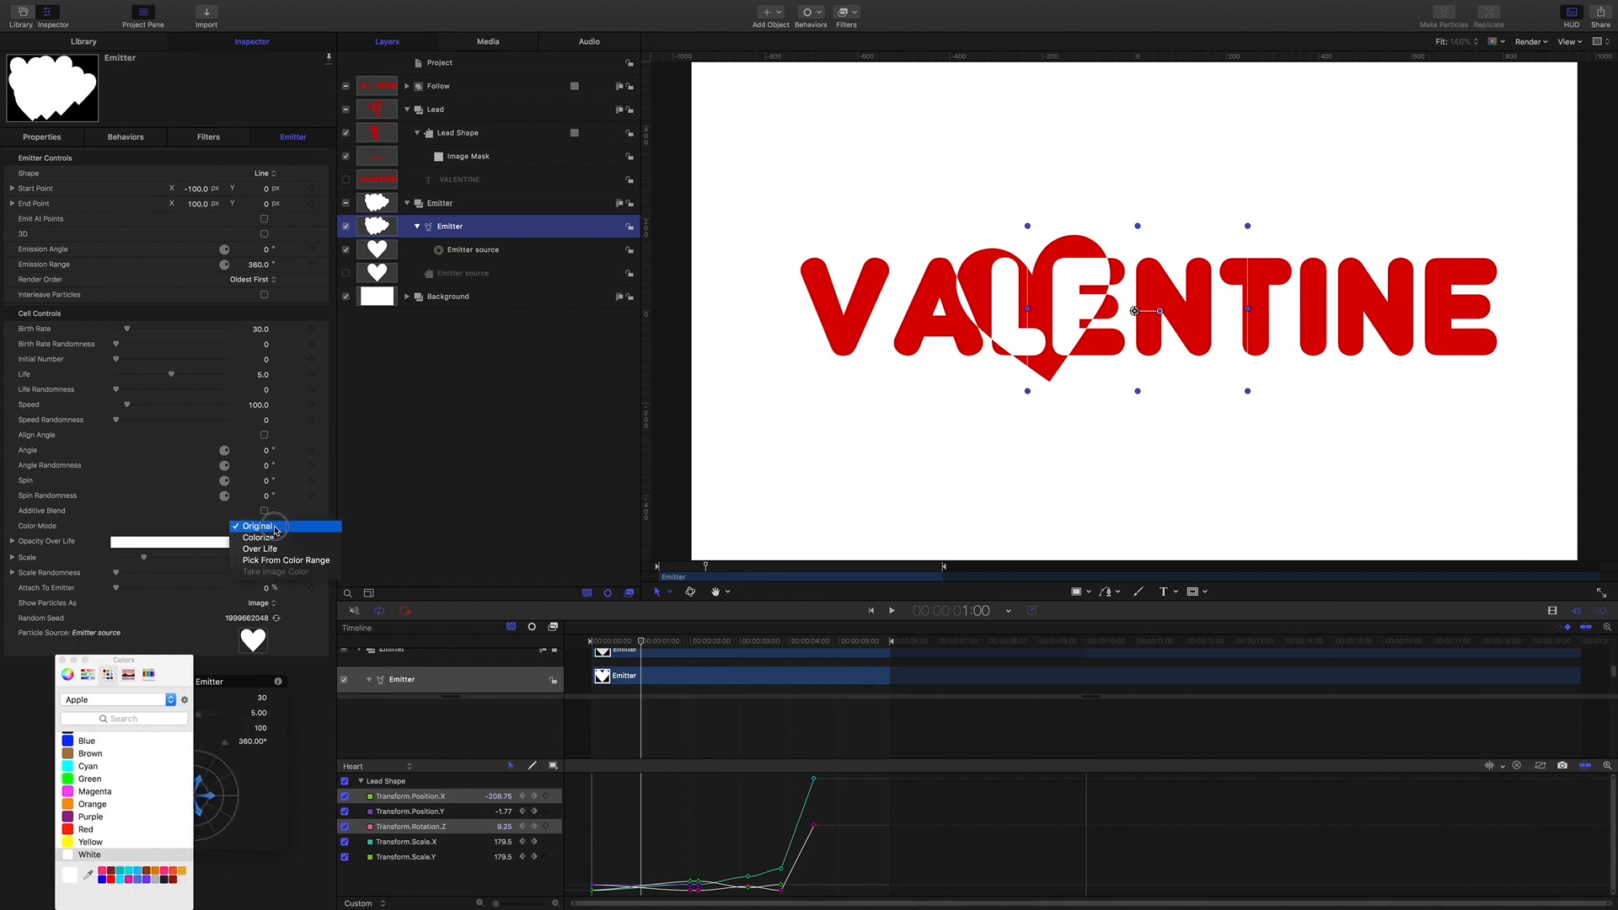
click(278, 561)
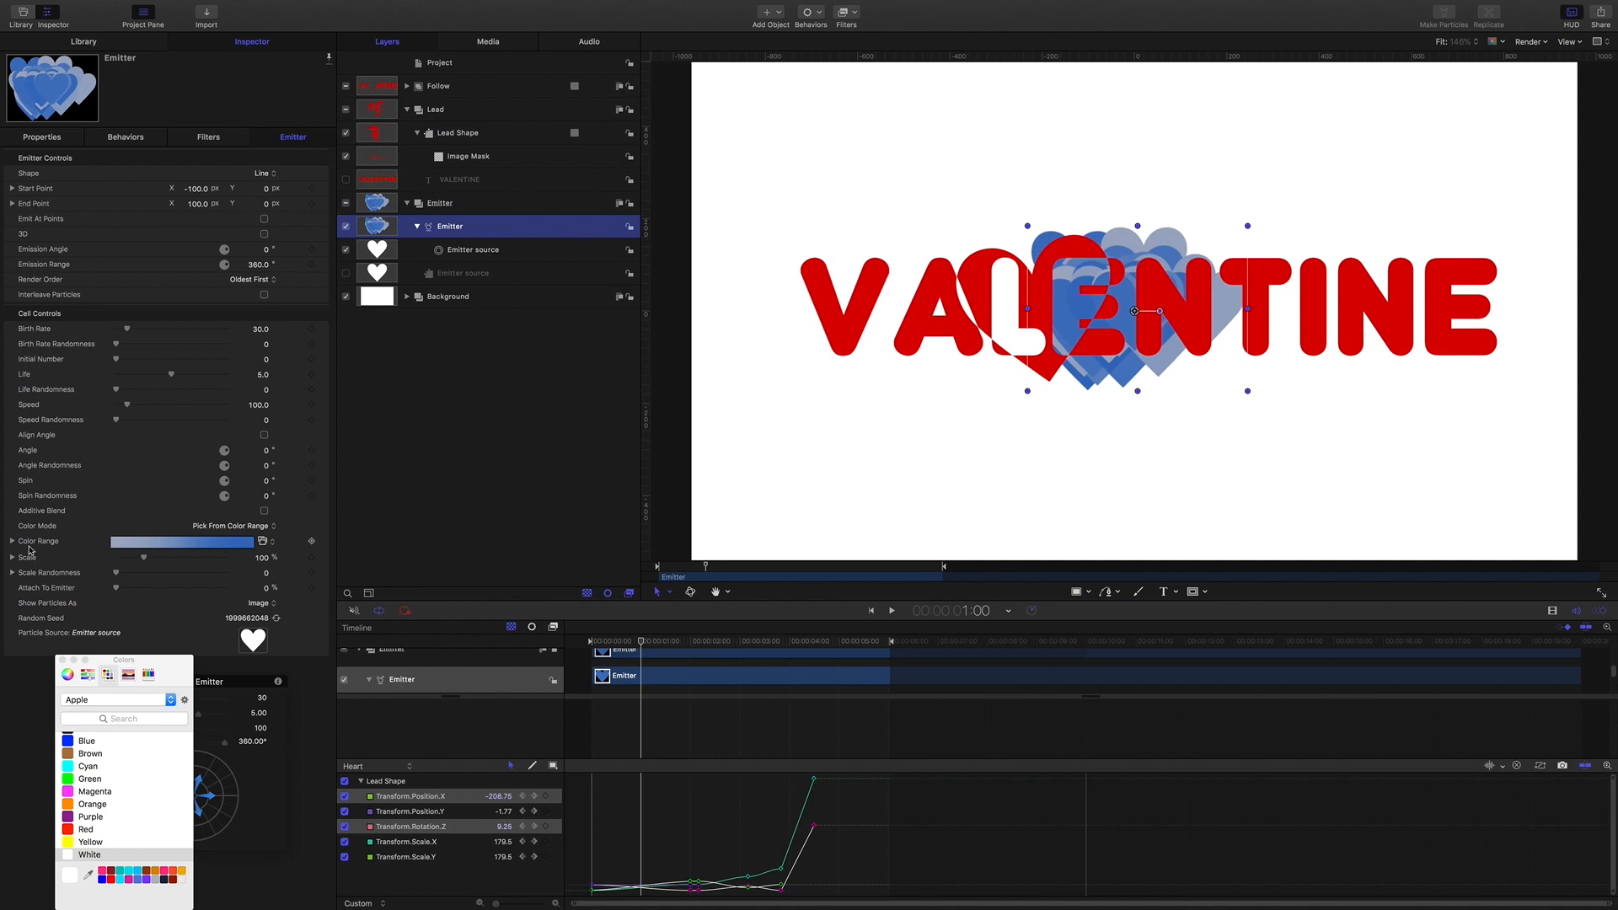
click(12, 542)
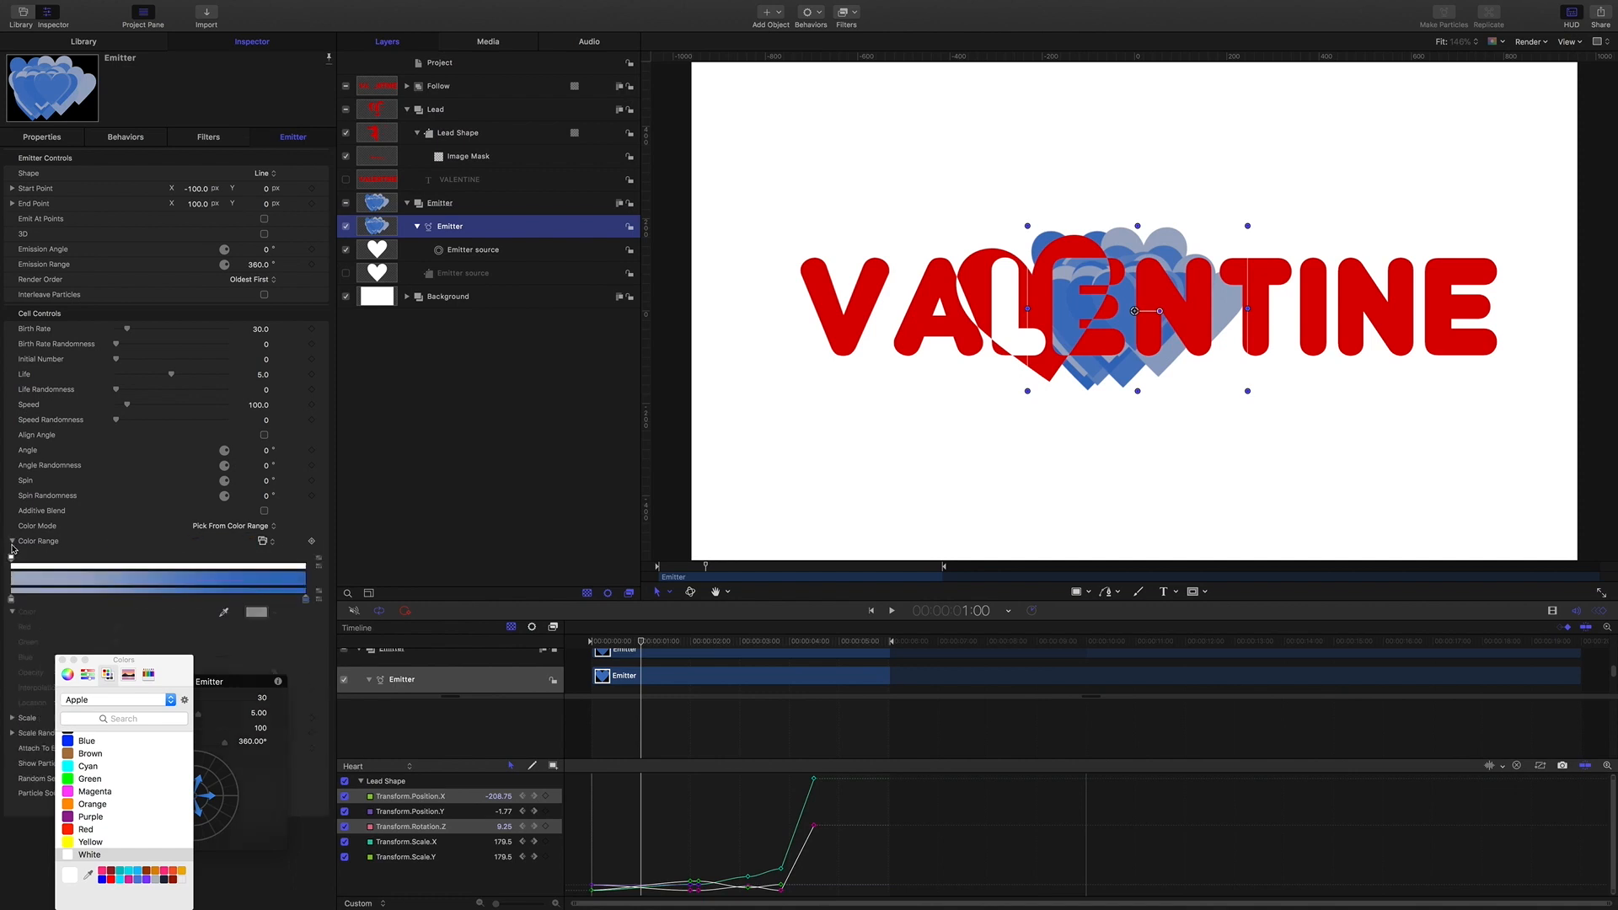
click(305, 598)
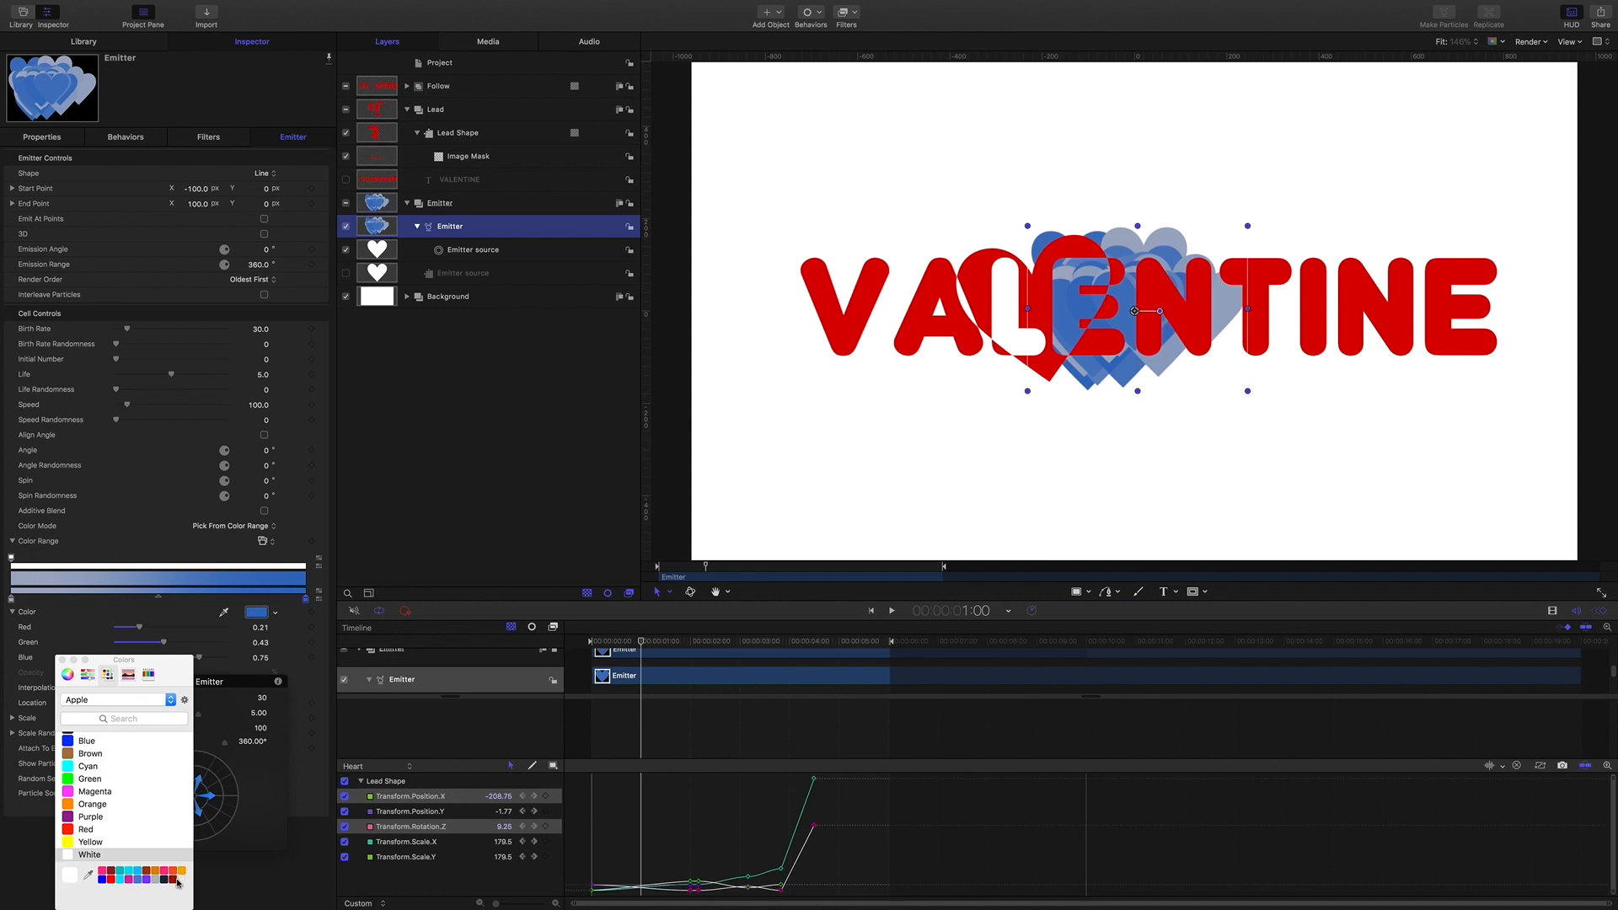
click(274, 613)
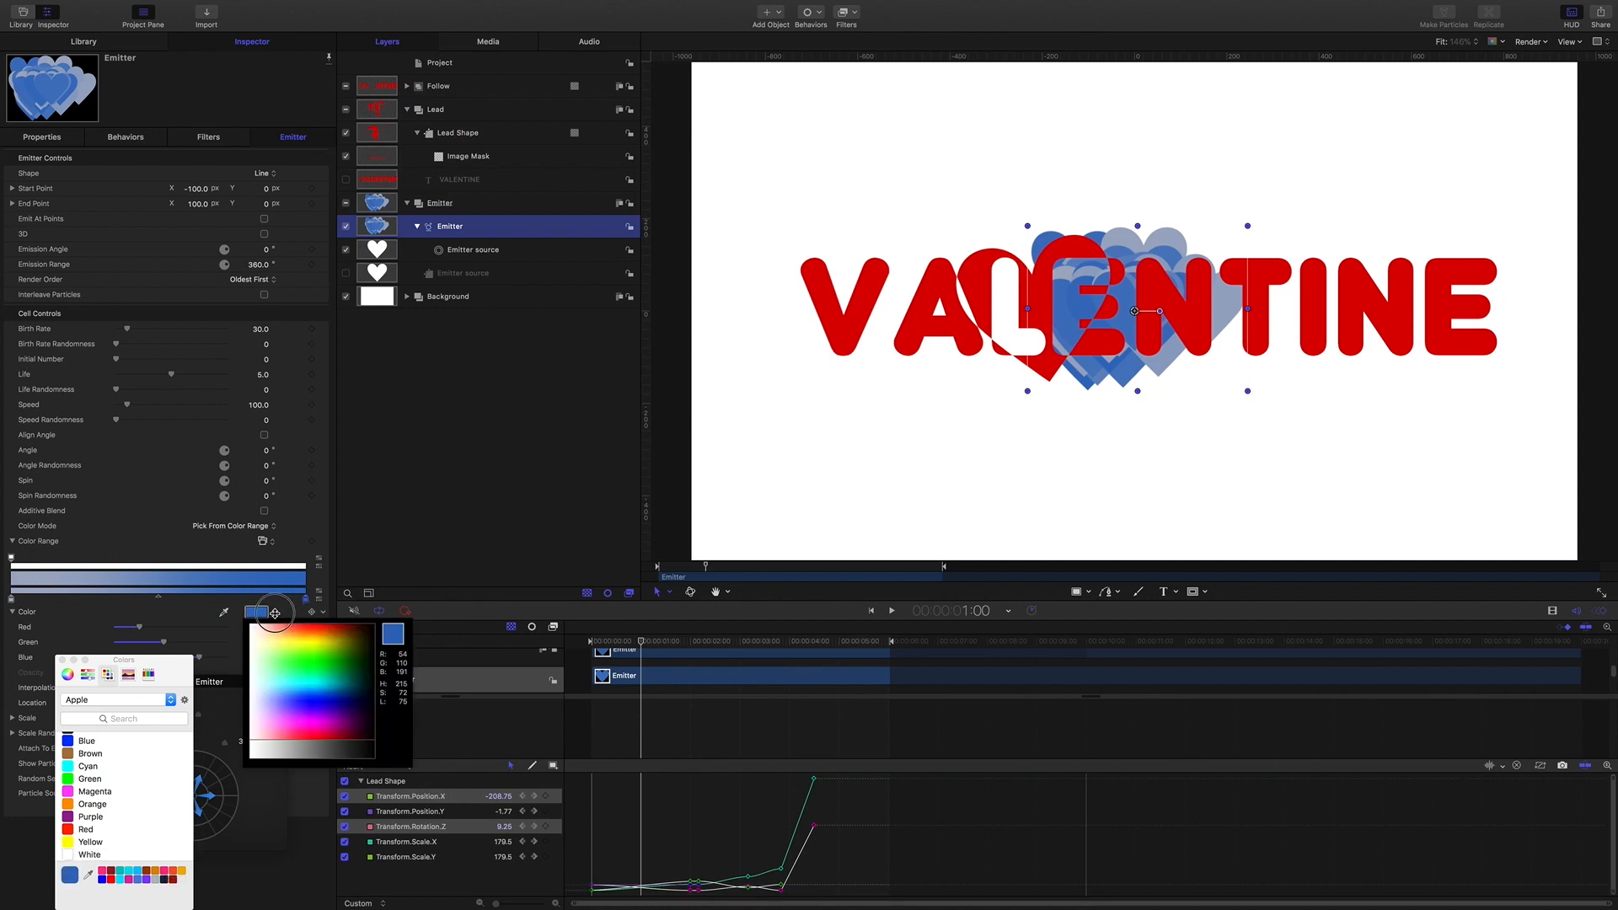
drag(274, 613, 327, 720)
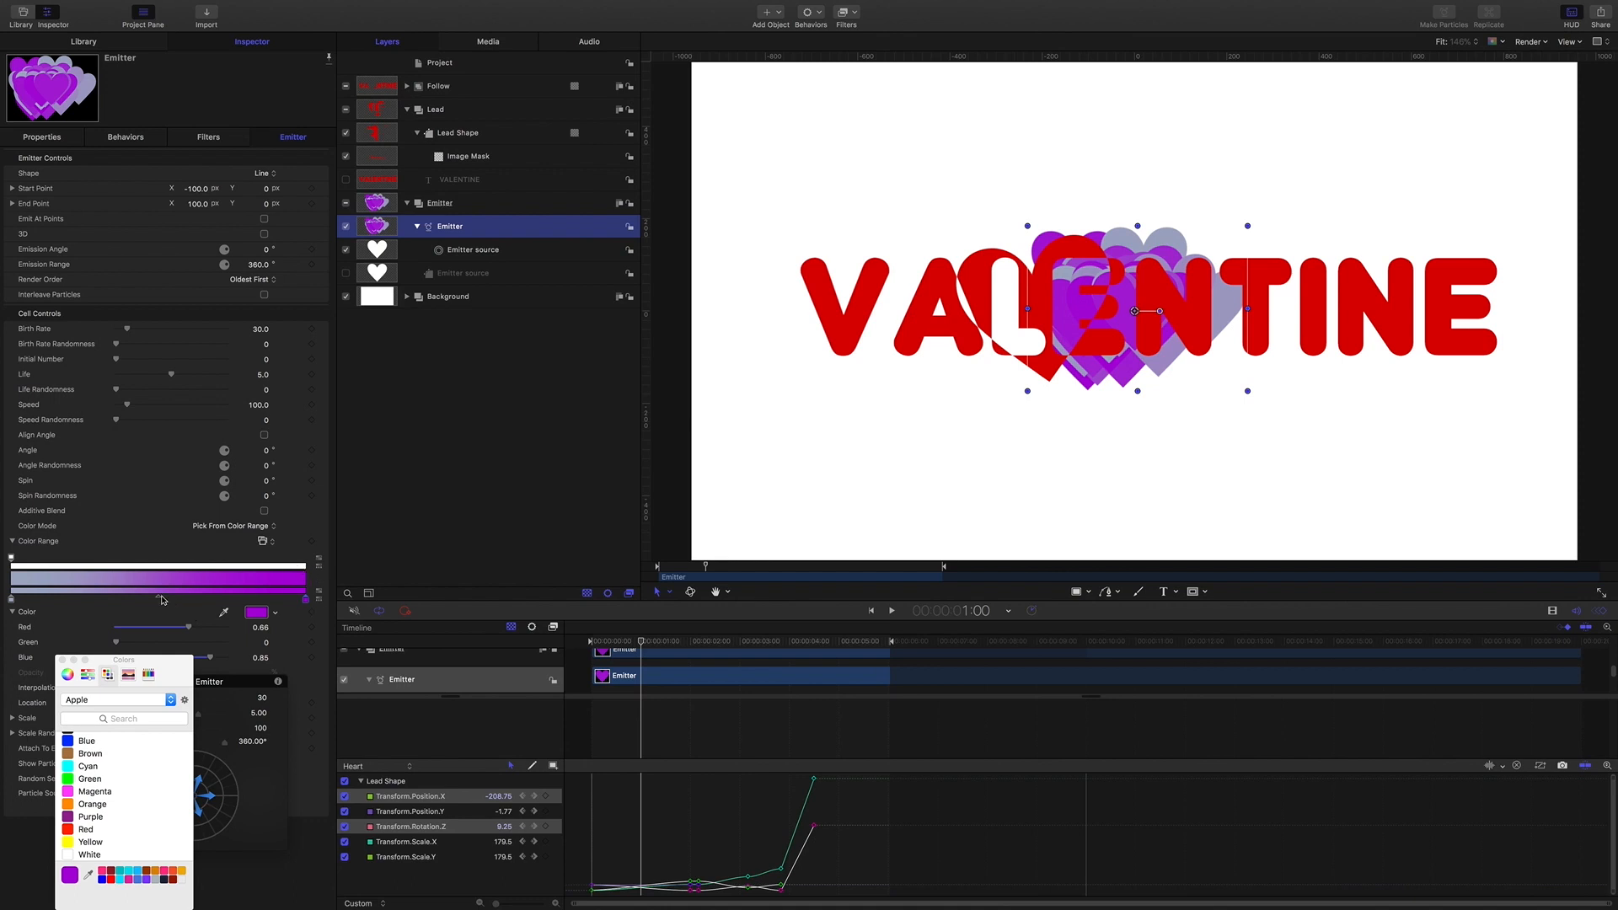
Add a Red color stop past the middle of the emitter's color range and make its start color pink.
click(188, 599)
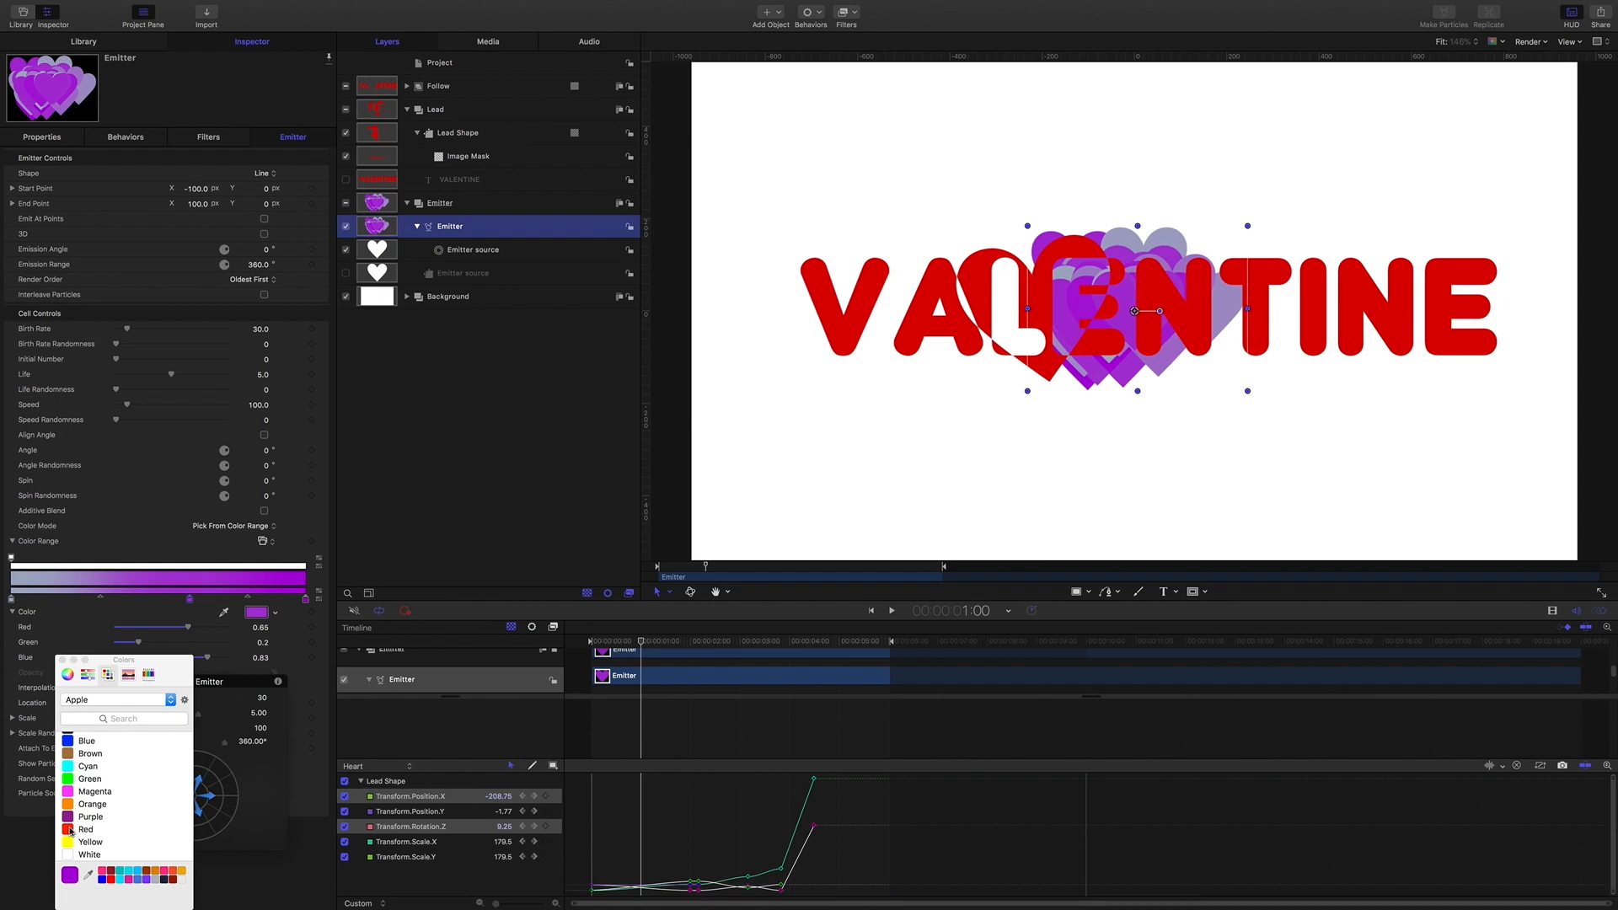
click(259, 614)
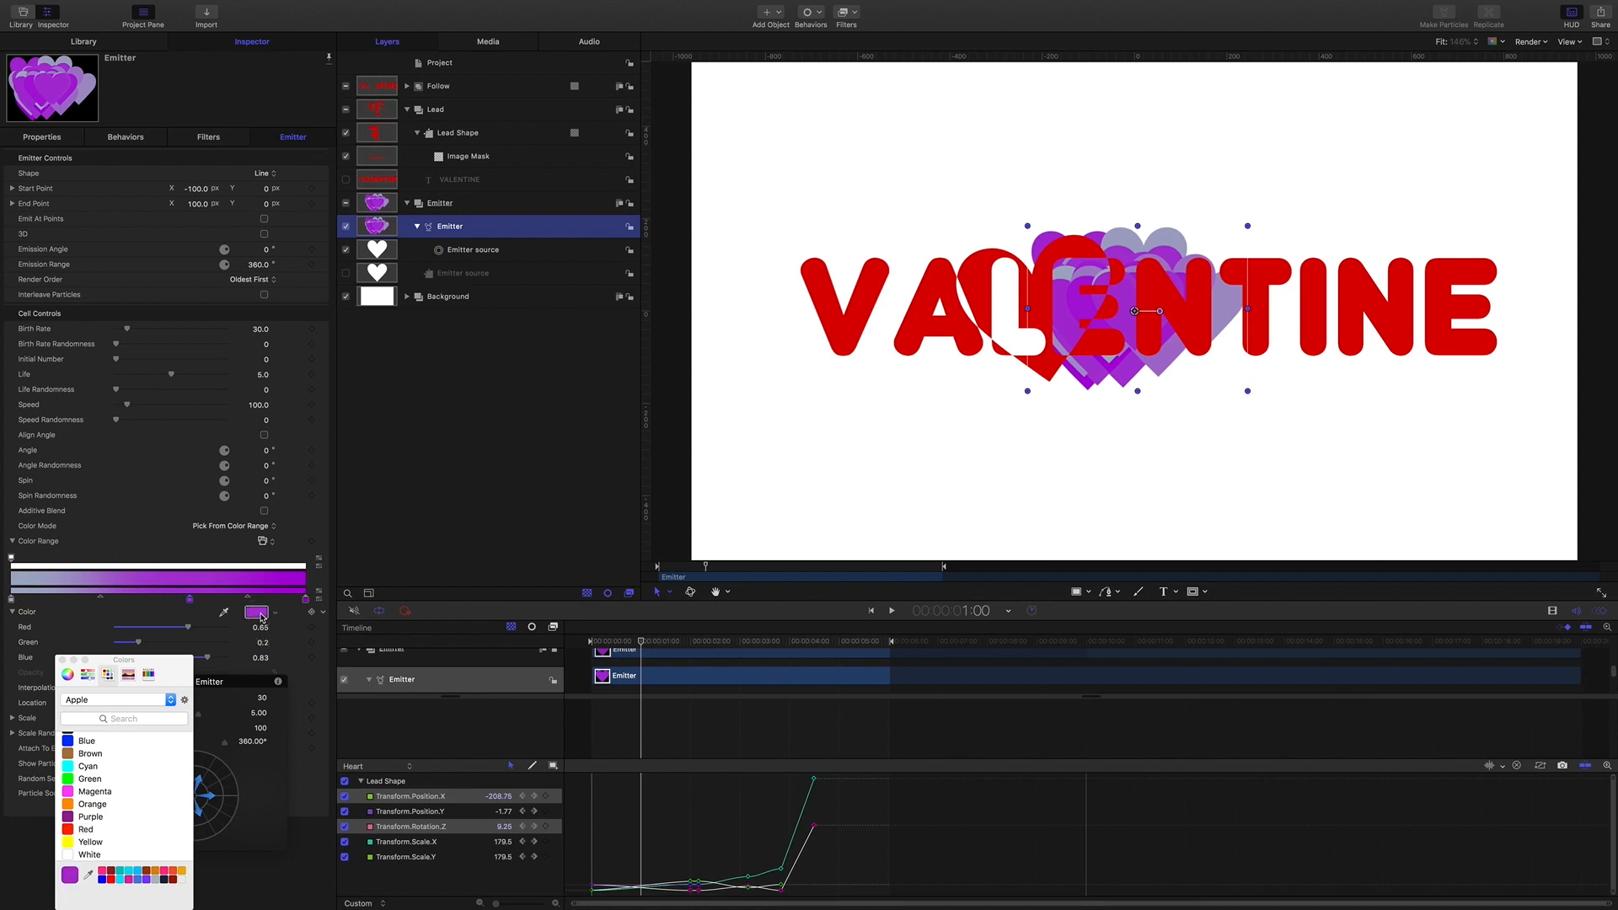
click(86, 830)
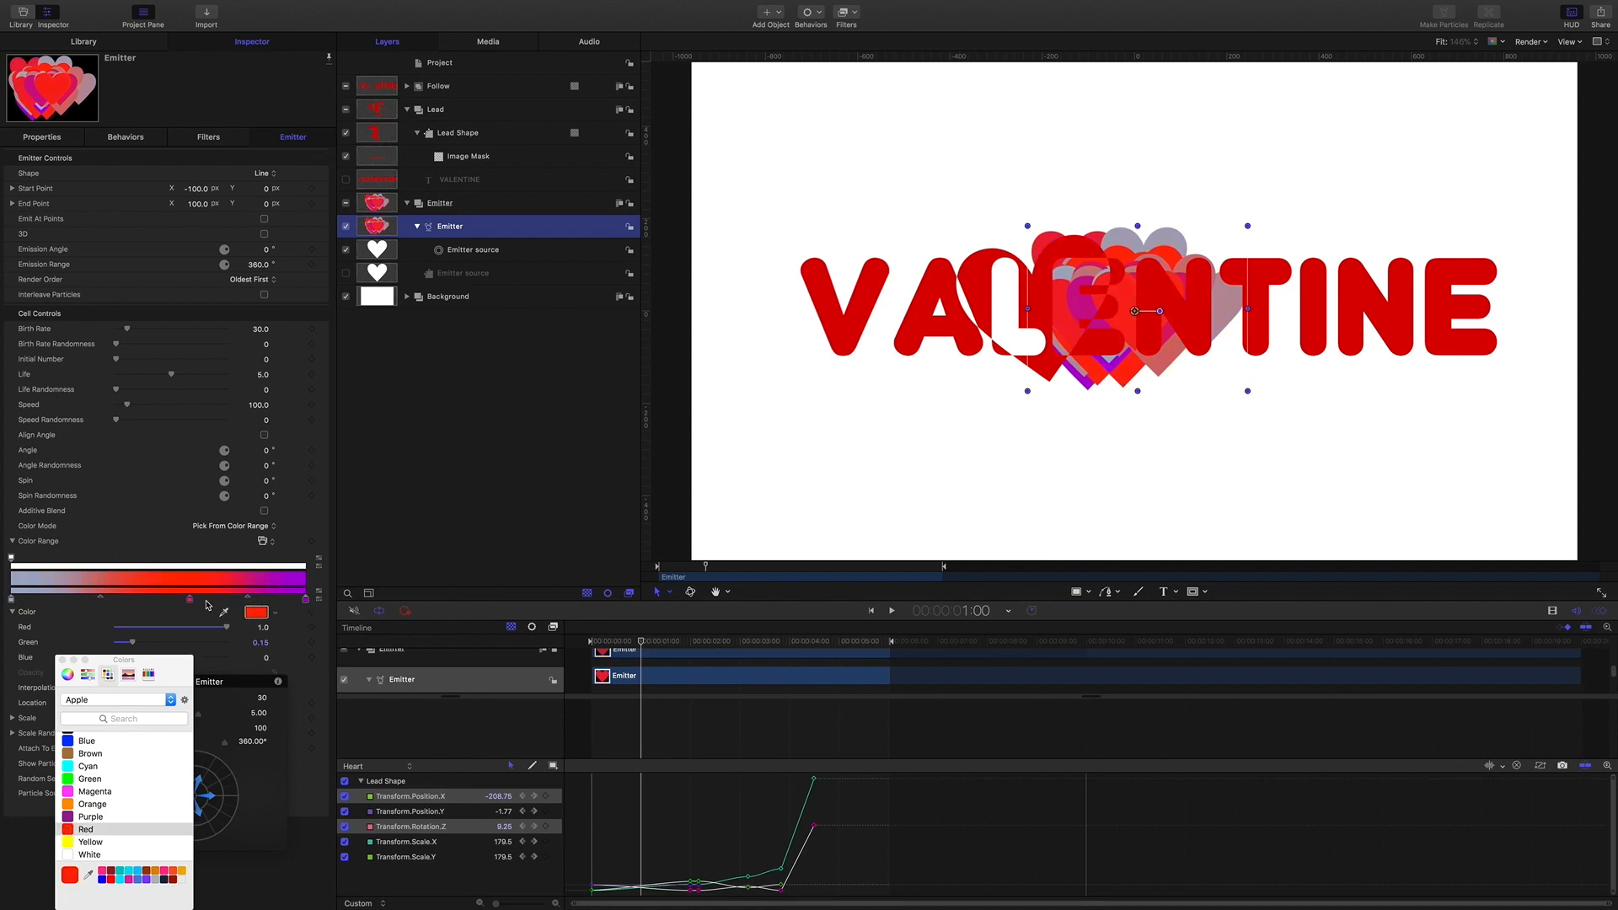
click(11, 599)
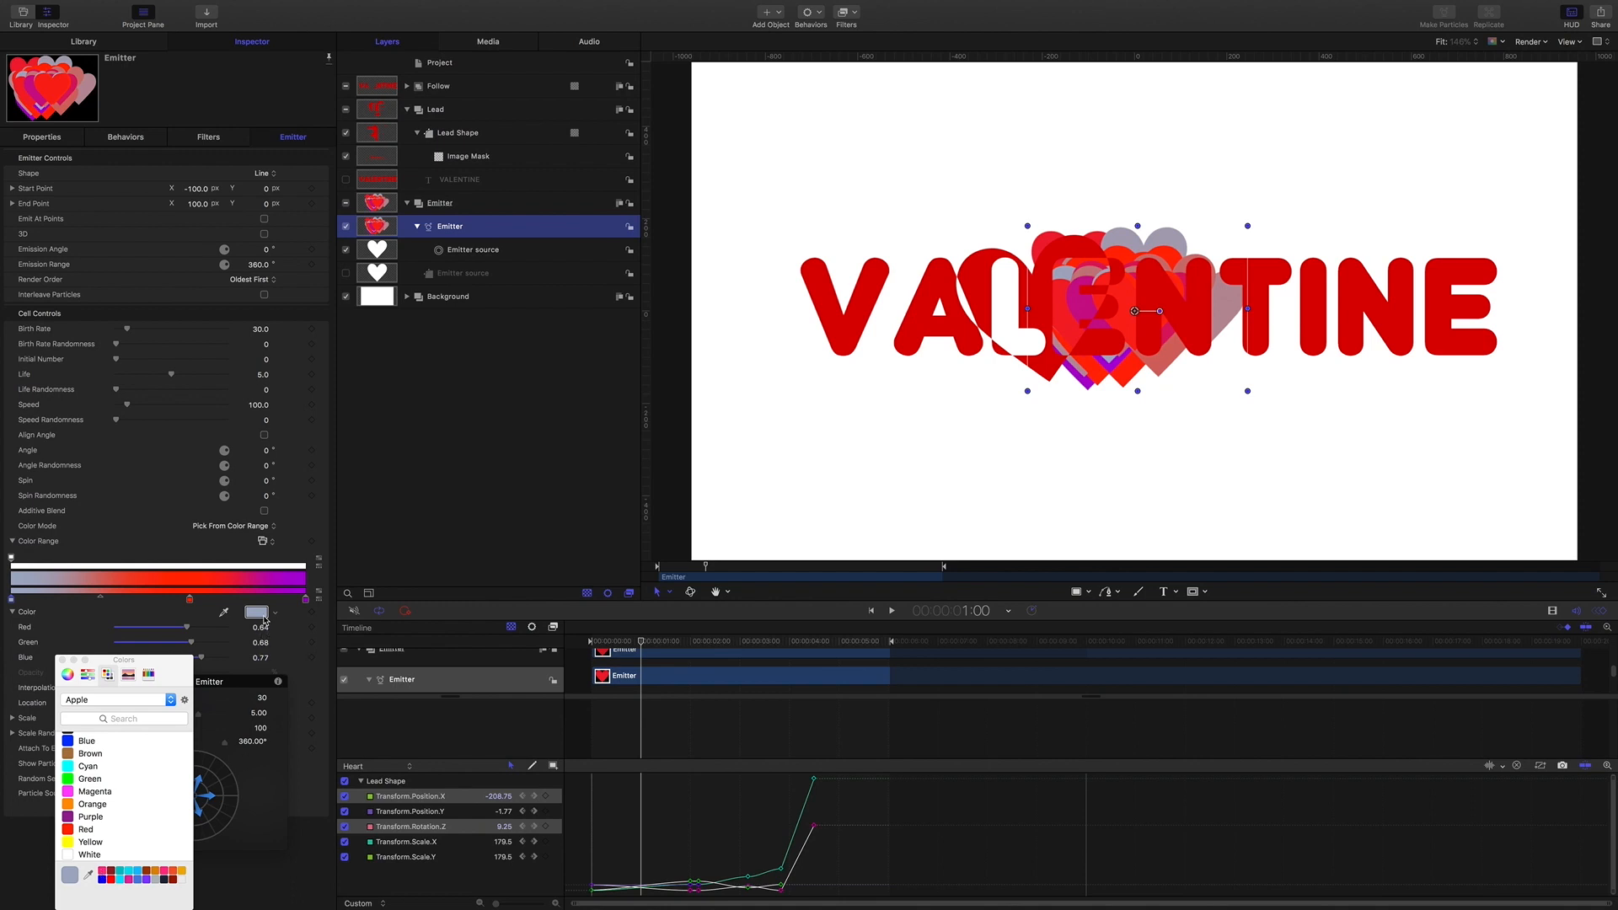
click(101, 871)
click(256, 613)
click(102, 872)
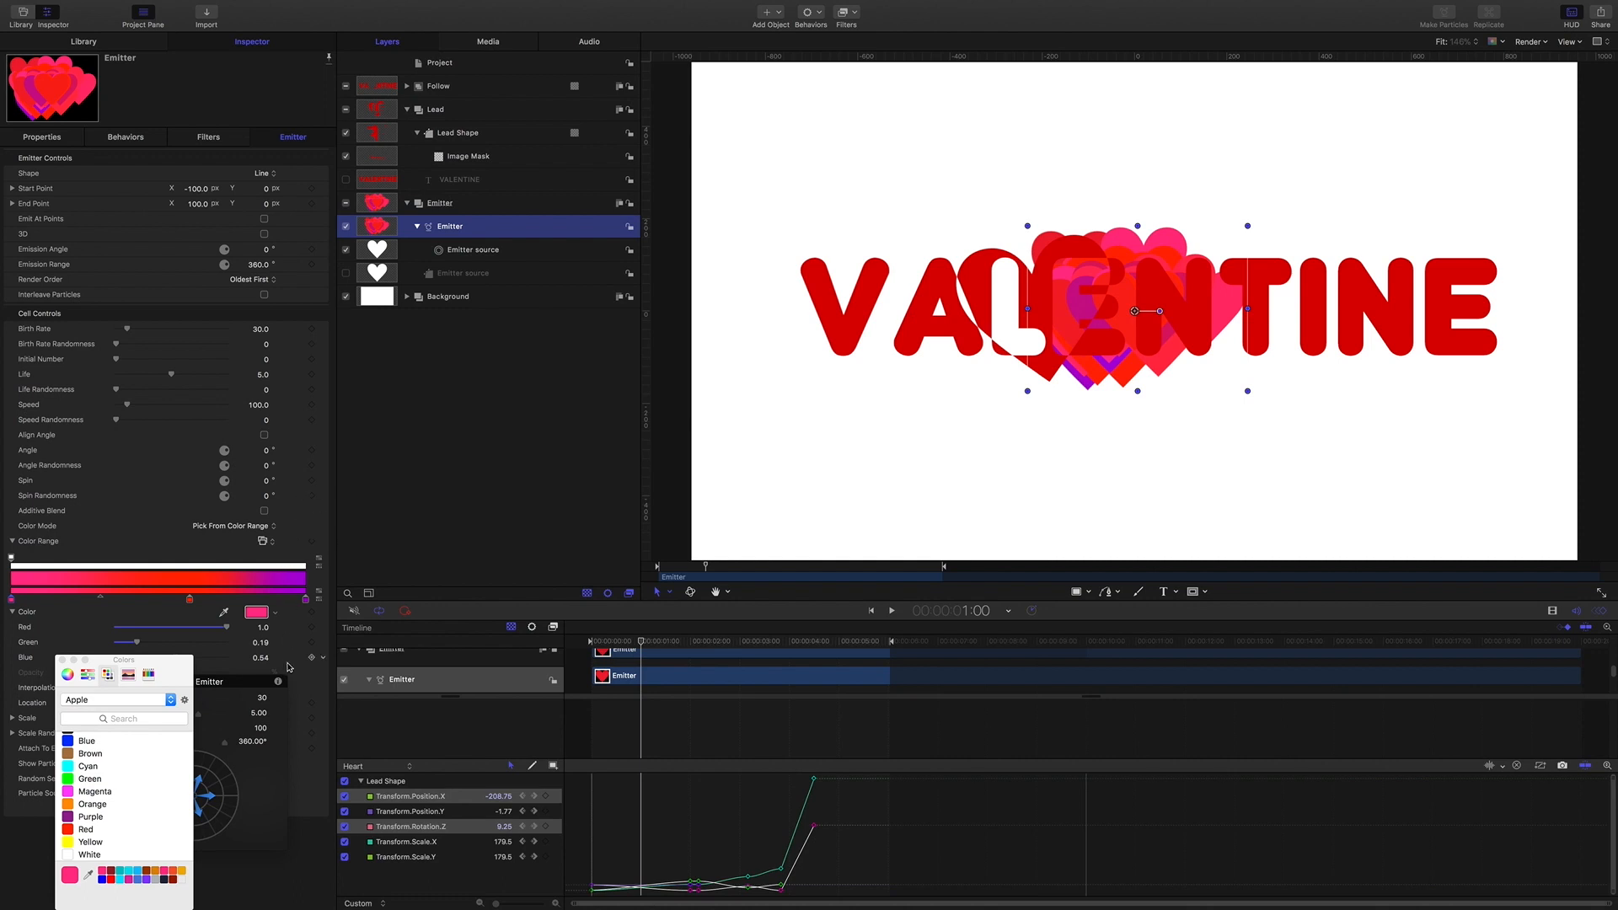
Move the floating windows off the emitter settings and set both particle Scale and Scale Randomness to 25.
click(154, 531)
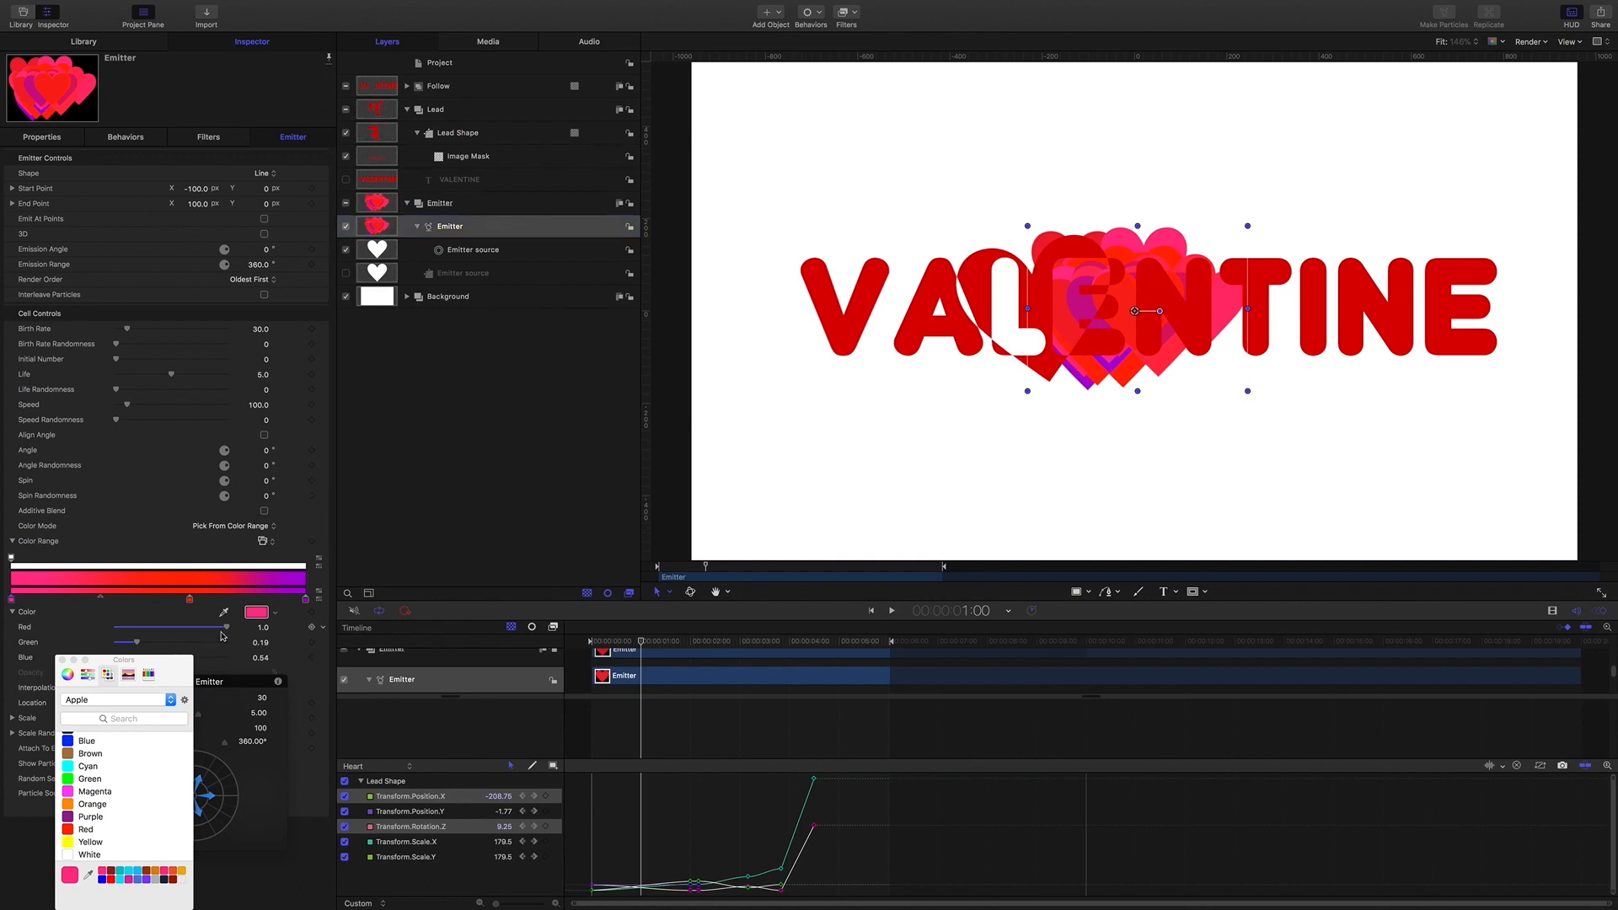
drag(167, 667, 442, 694)
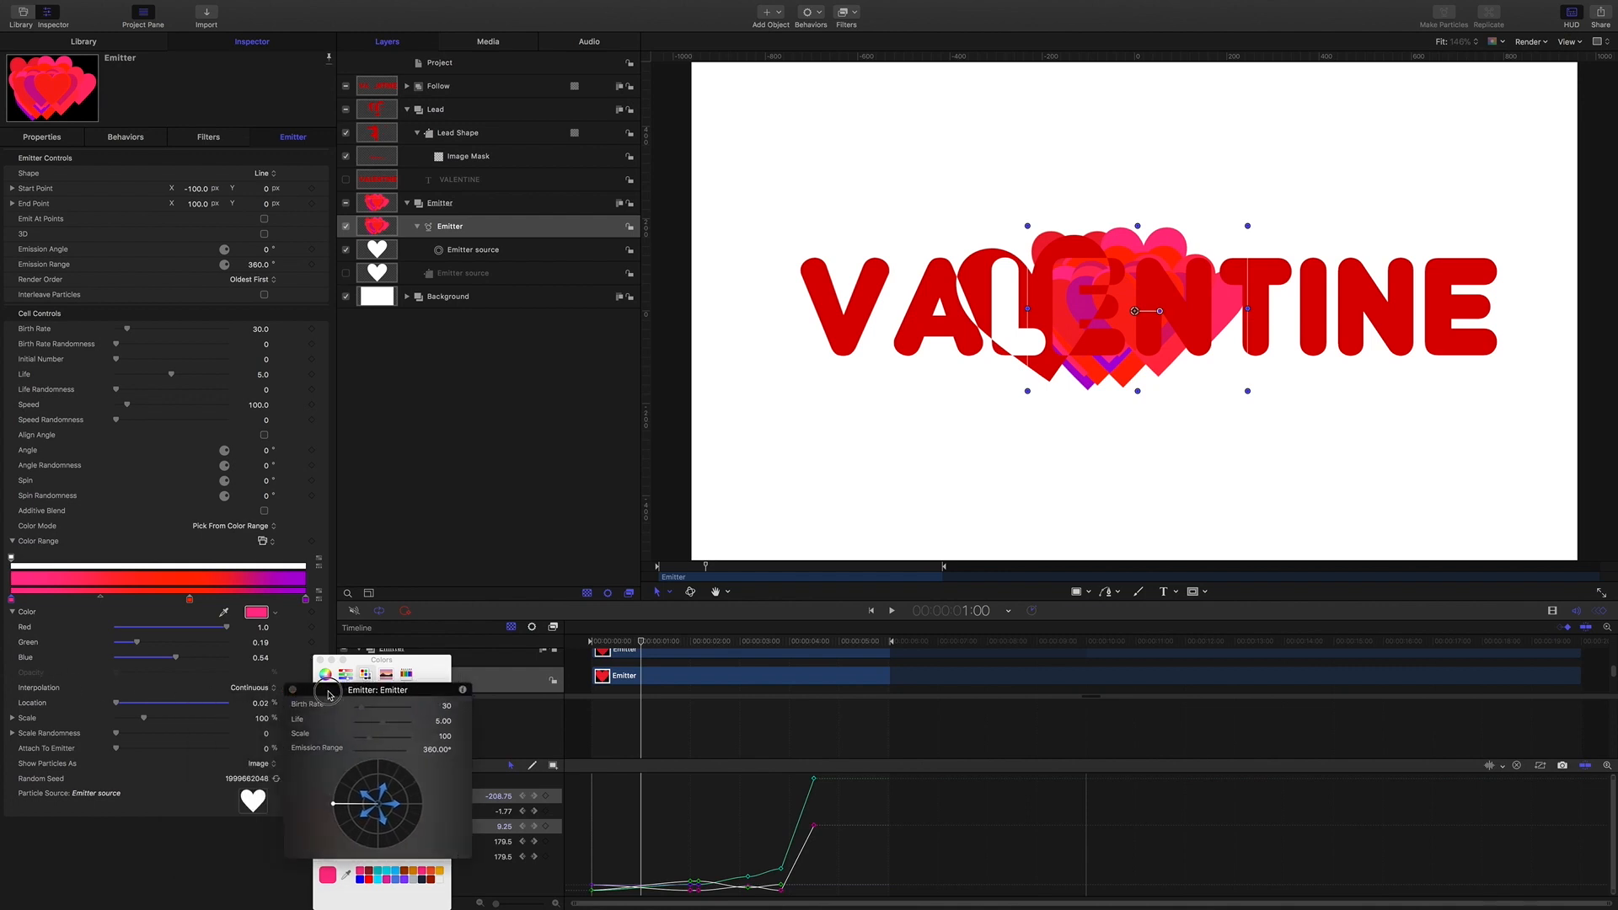
drag(329, 694, 391, 712)
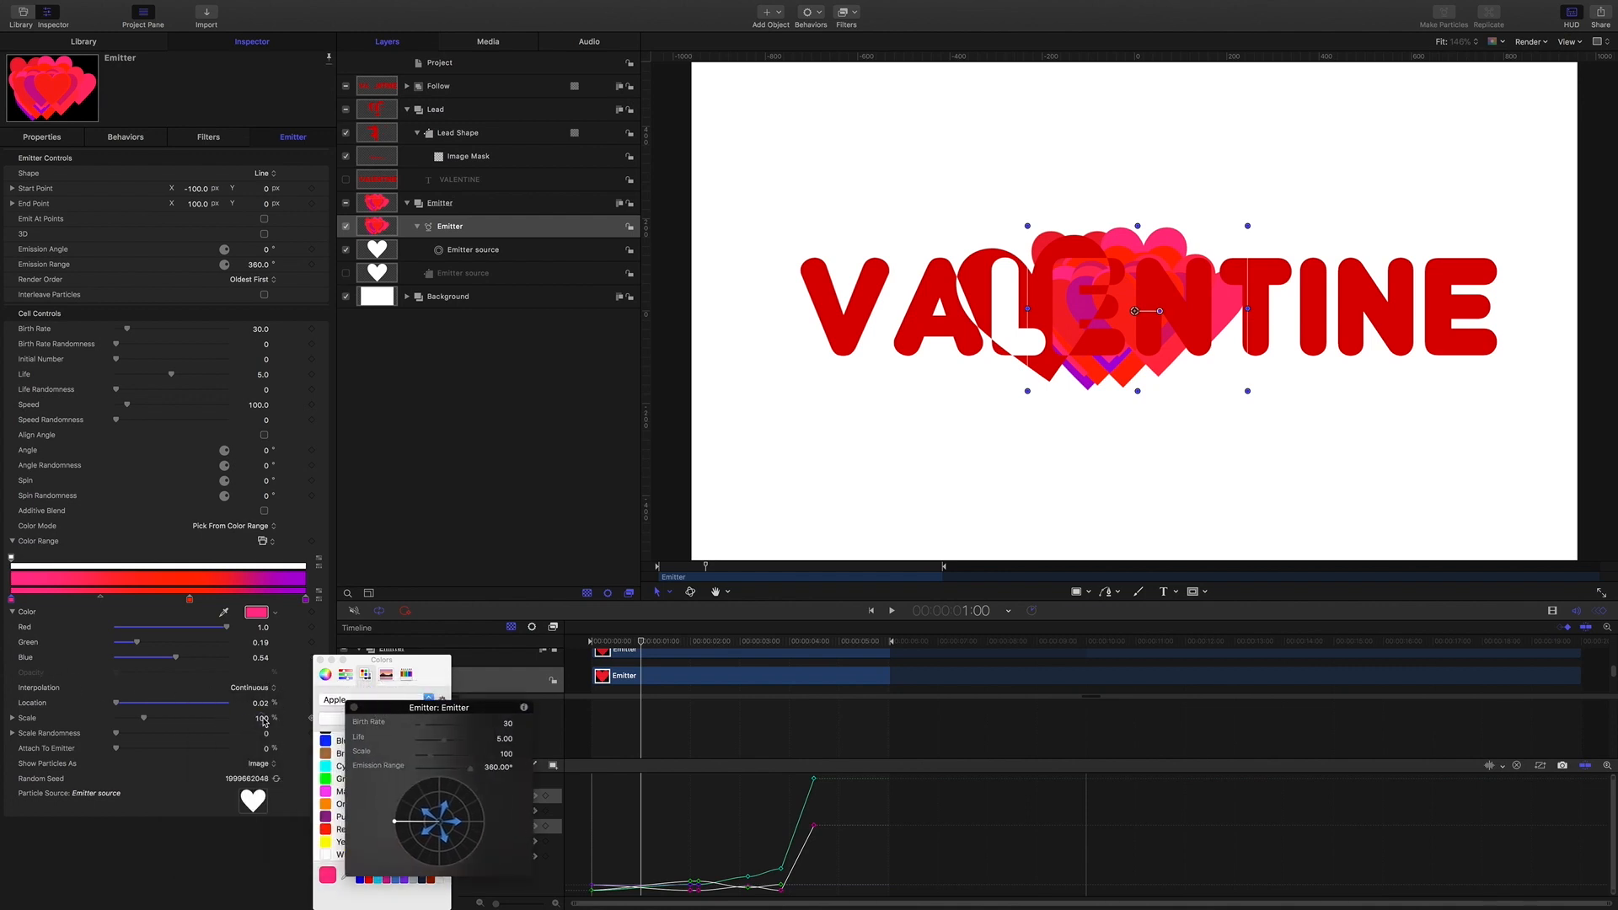
drag(264, 721, 232, 722)
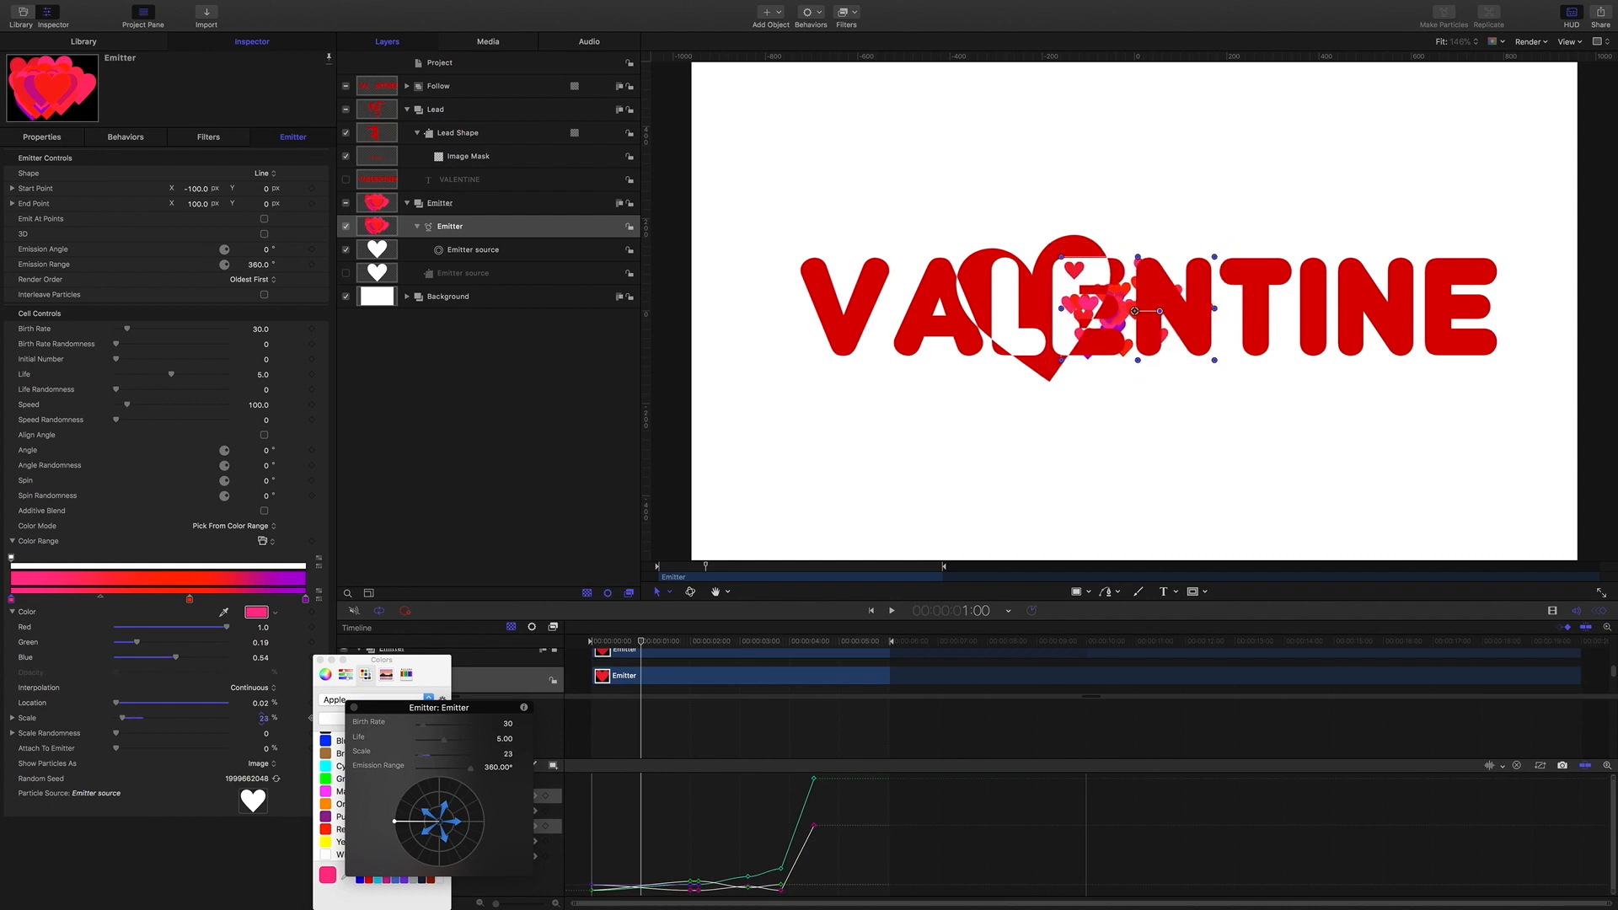
double_click(264, 719)
text(25)
key(Return)
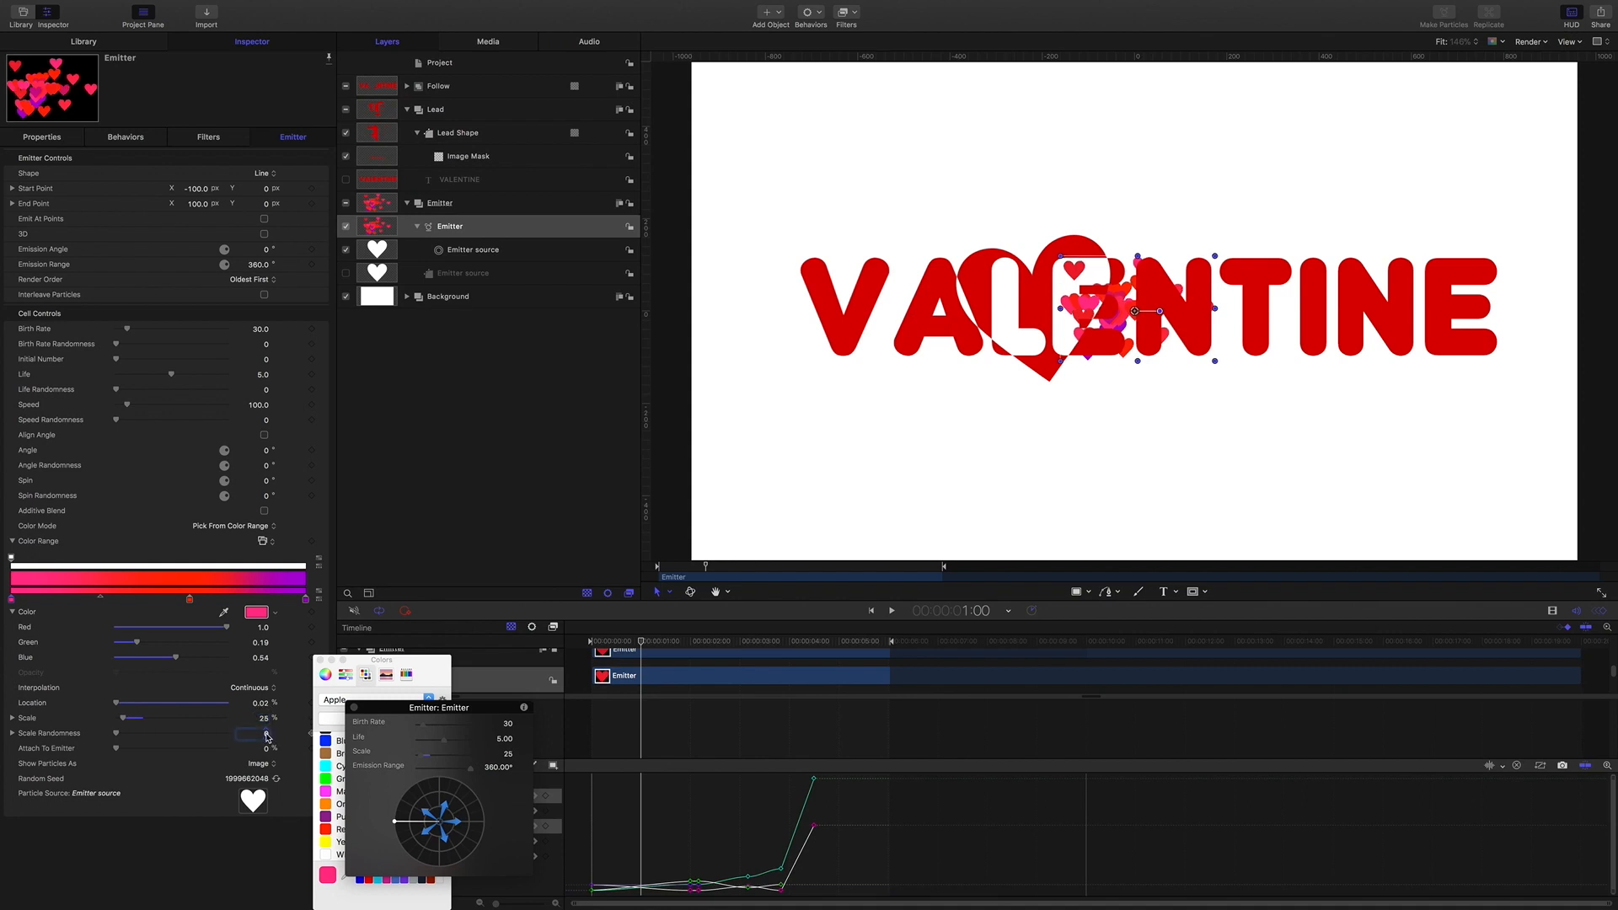
text(25)
key(Return)
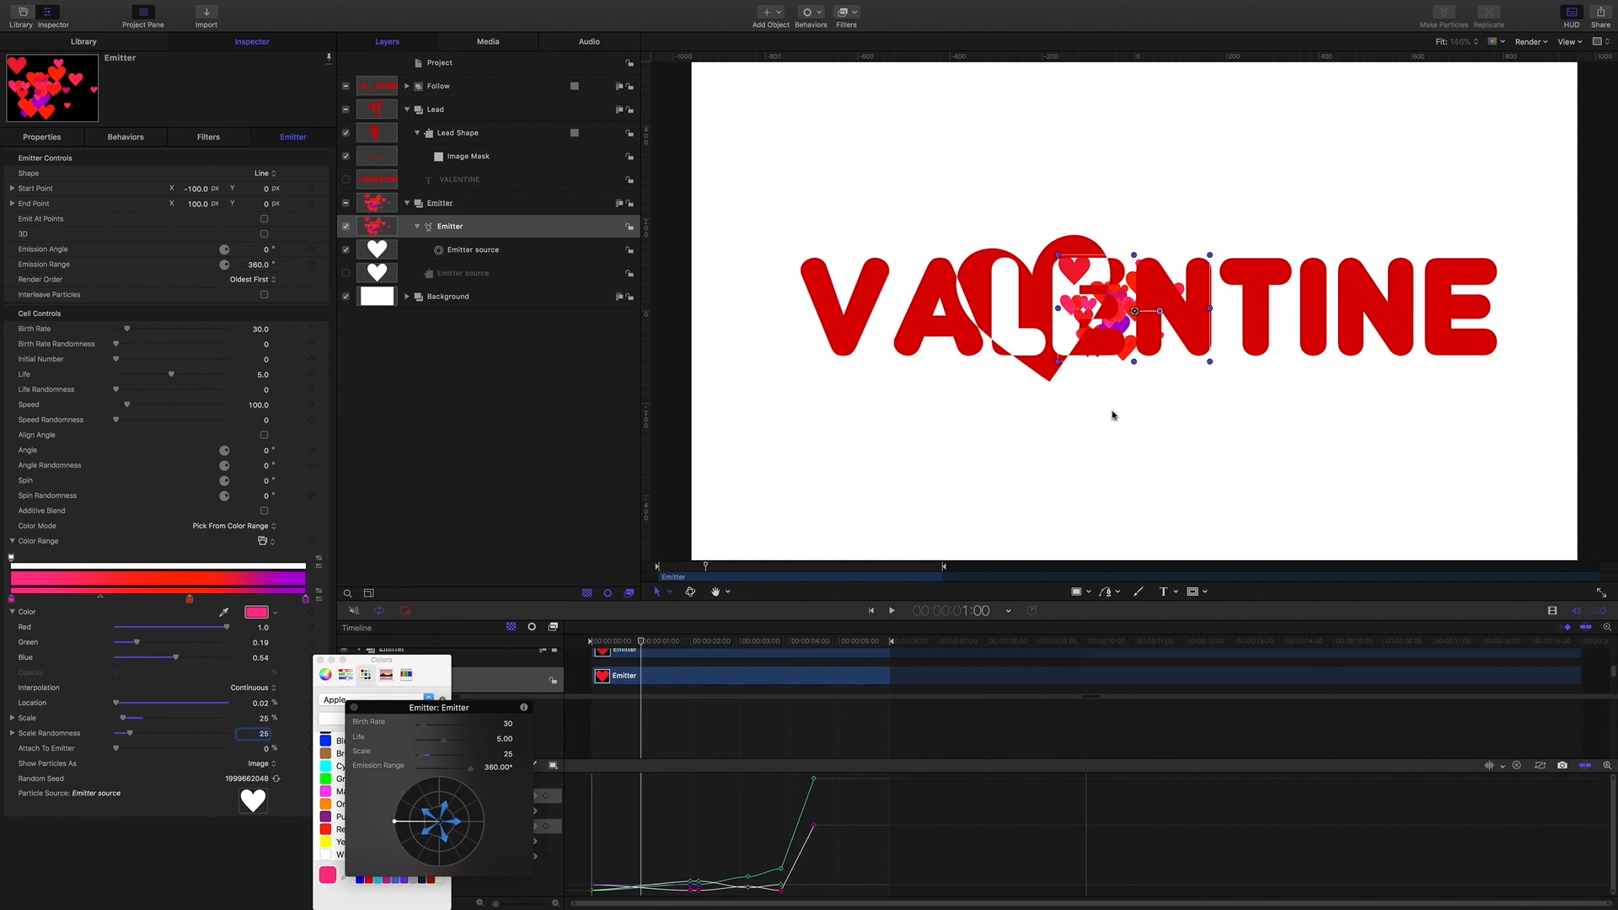
Stretch the emitter's emission line beneath the VALENTINE text, from about -684, -106 px to about 801, -100 px.
right_click(1129, 313)
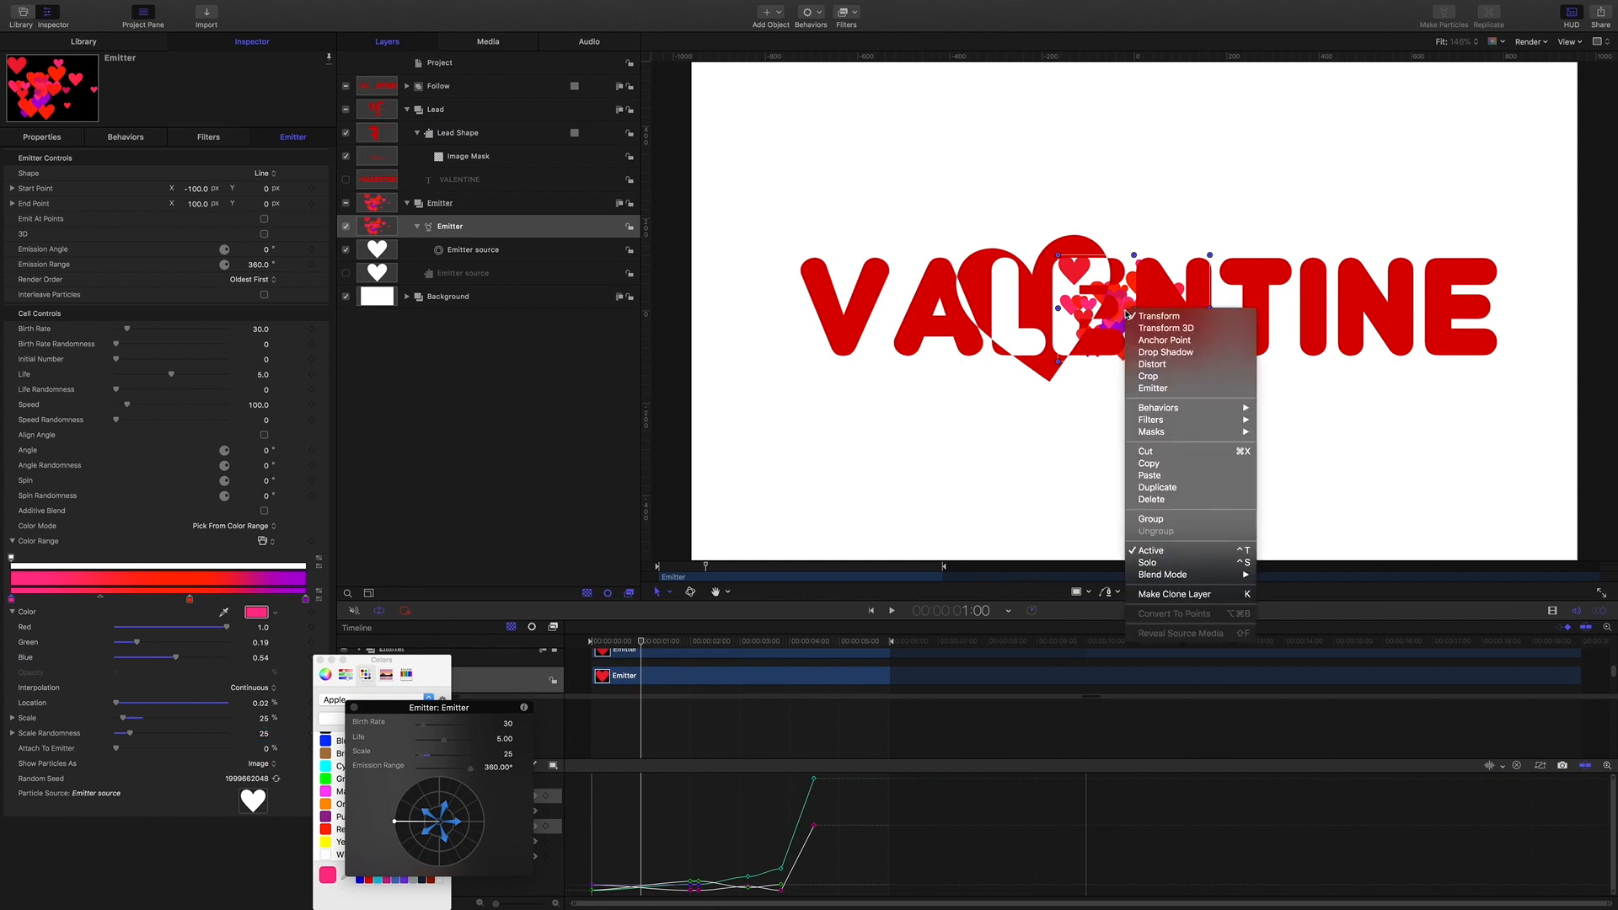
click(1146, 389)
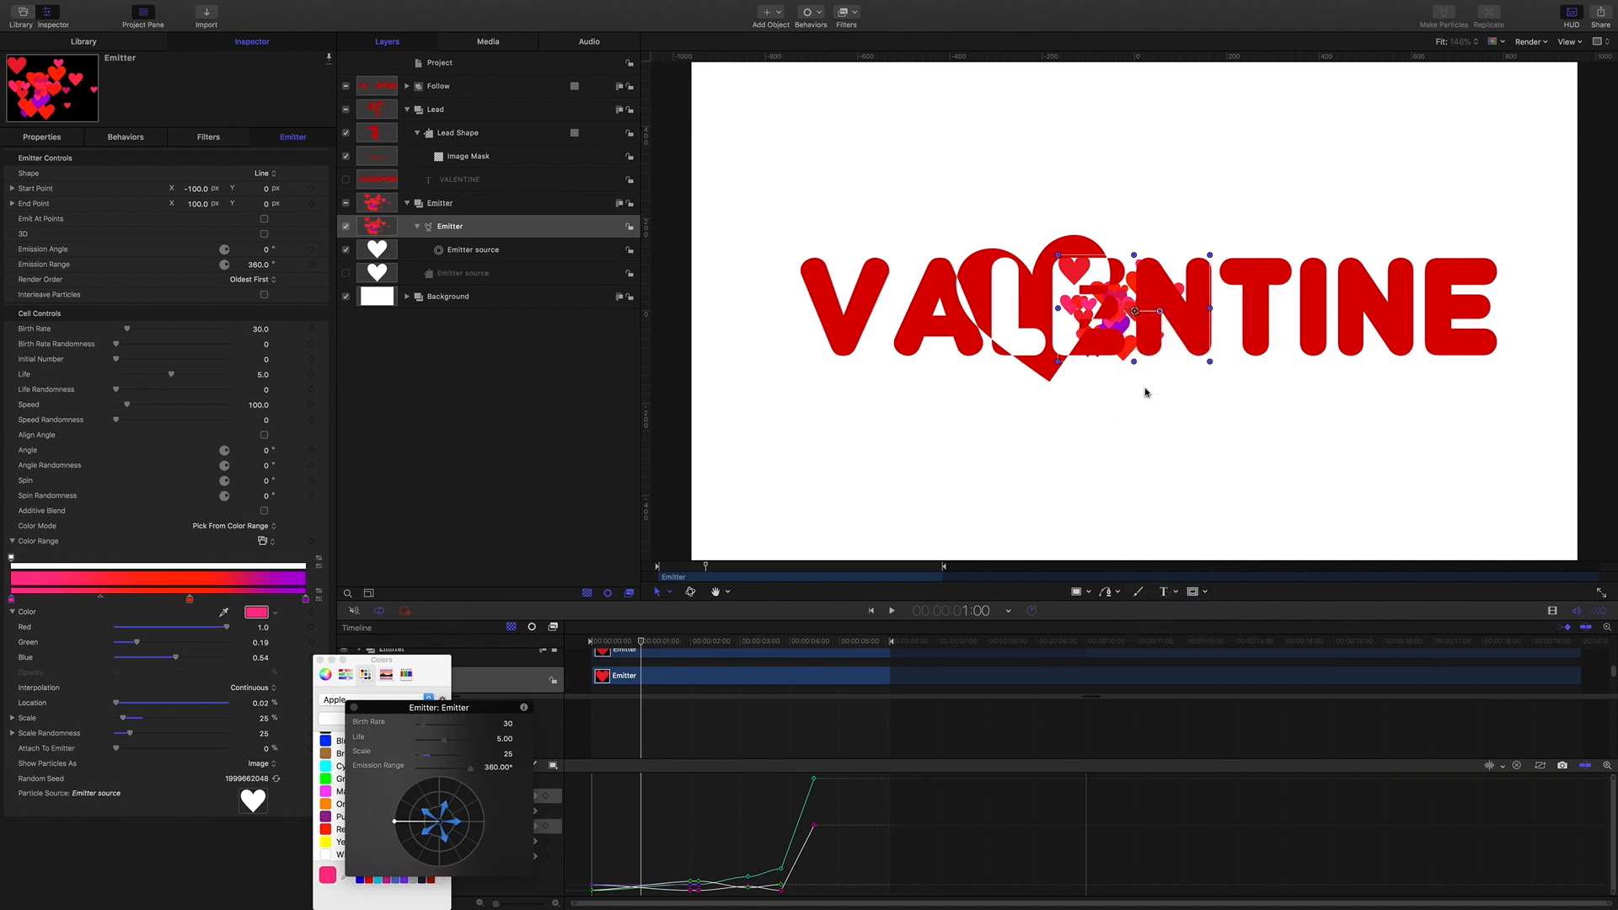
drag(1020, 336, 815, 365)
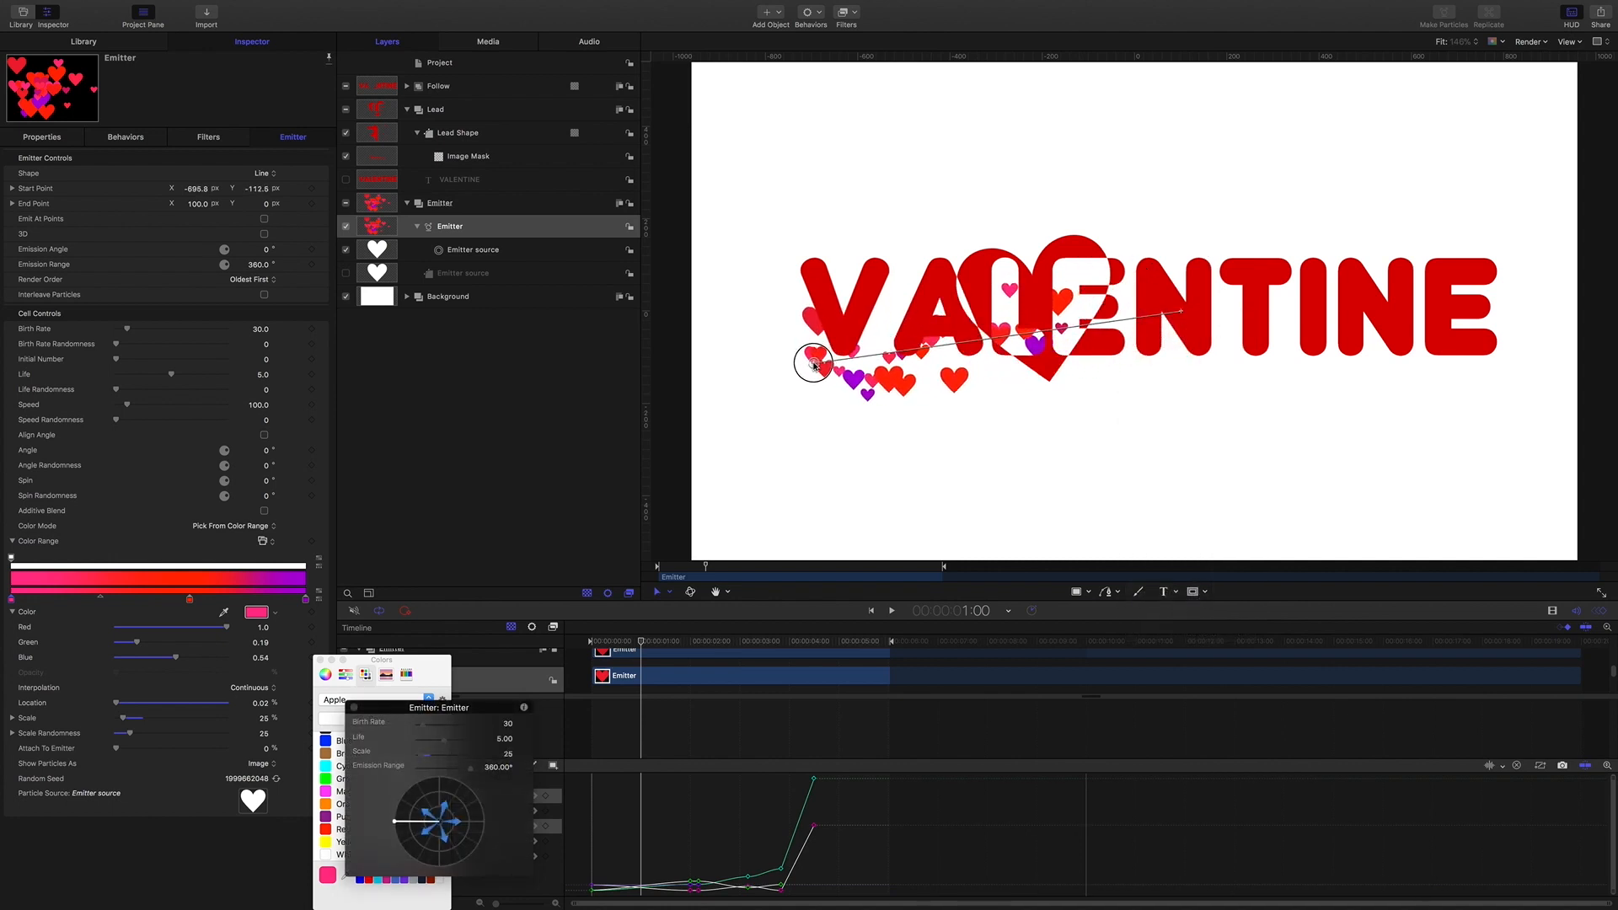
drag(1189, 320, 1506, 358)
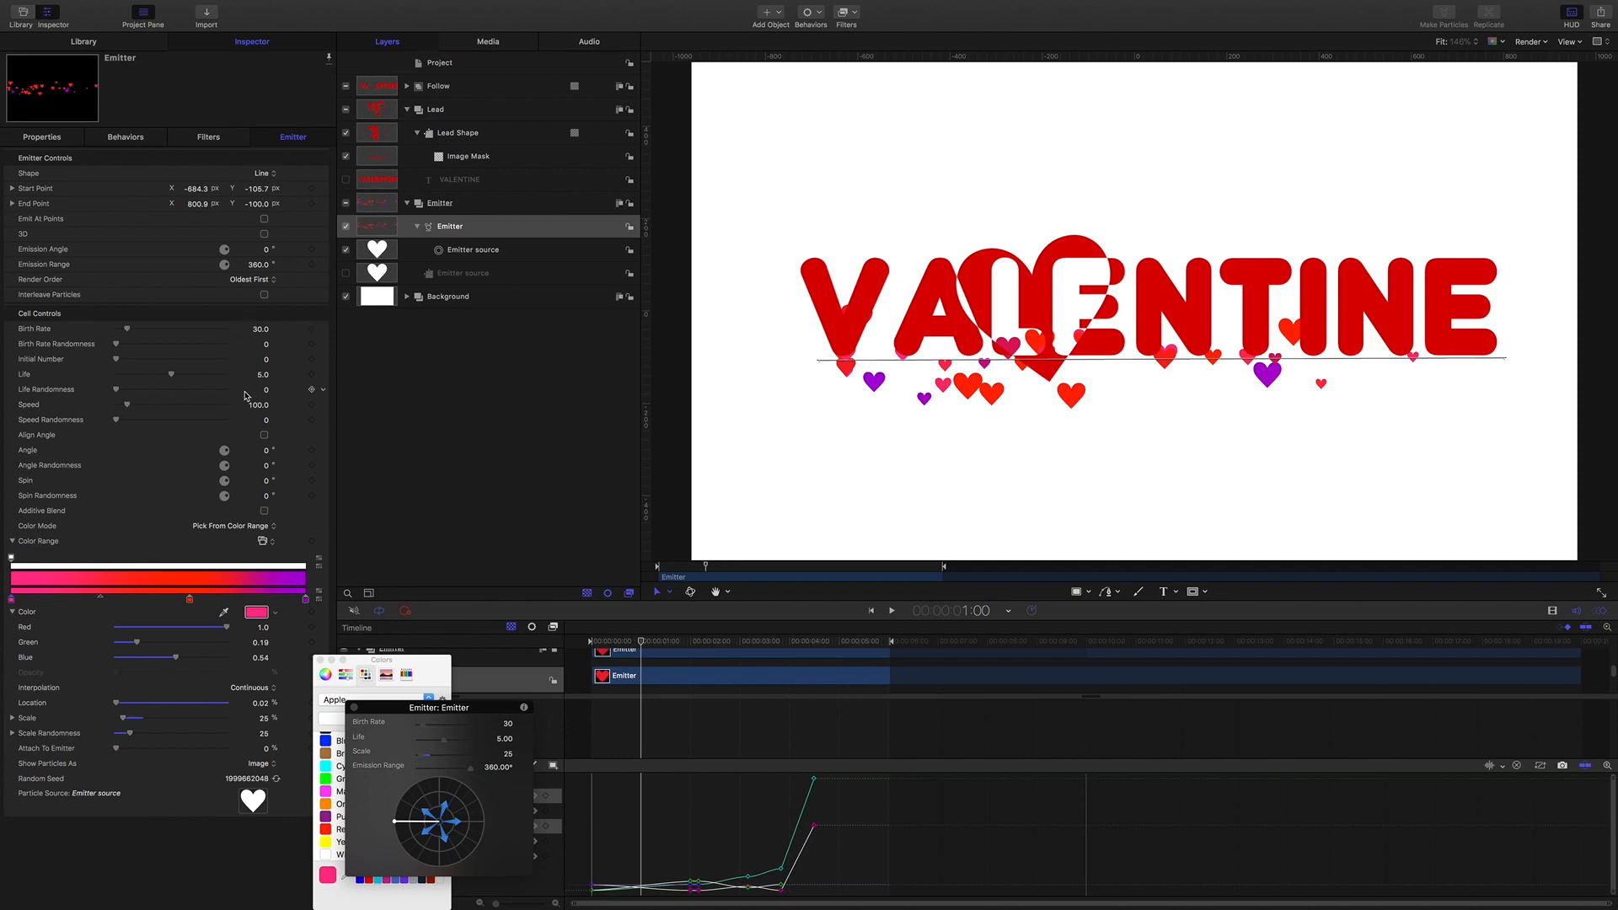
Set the emitter's Emission Range to 0° and its Emission Angle to 192° so the hearts rise through the text.
click(260, 265)
text(0)
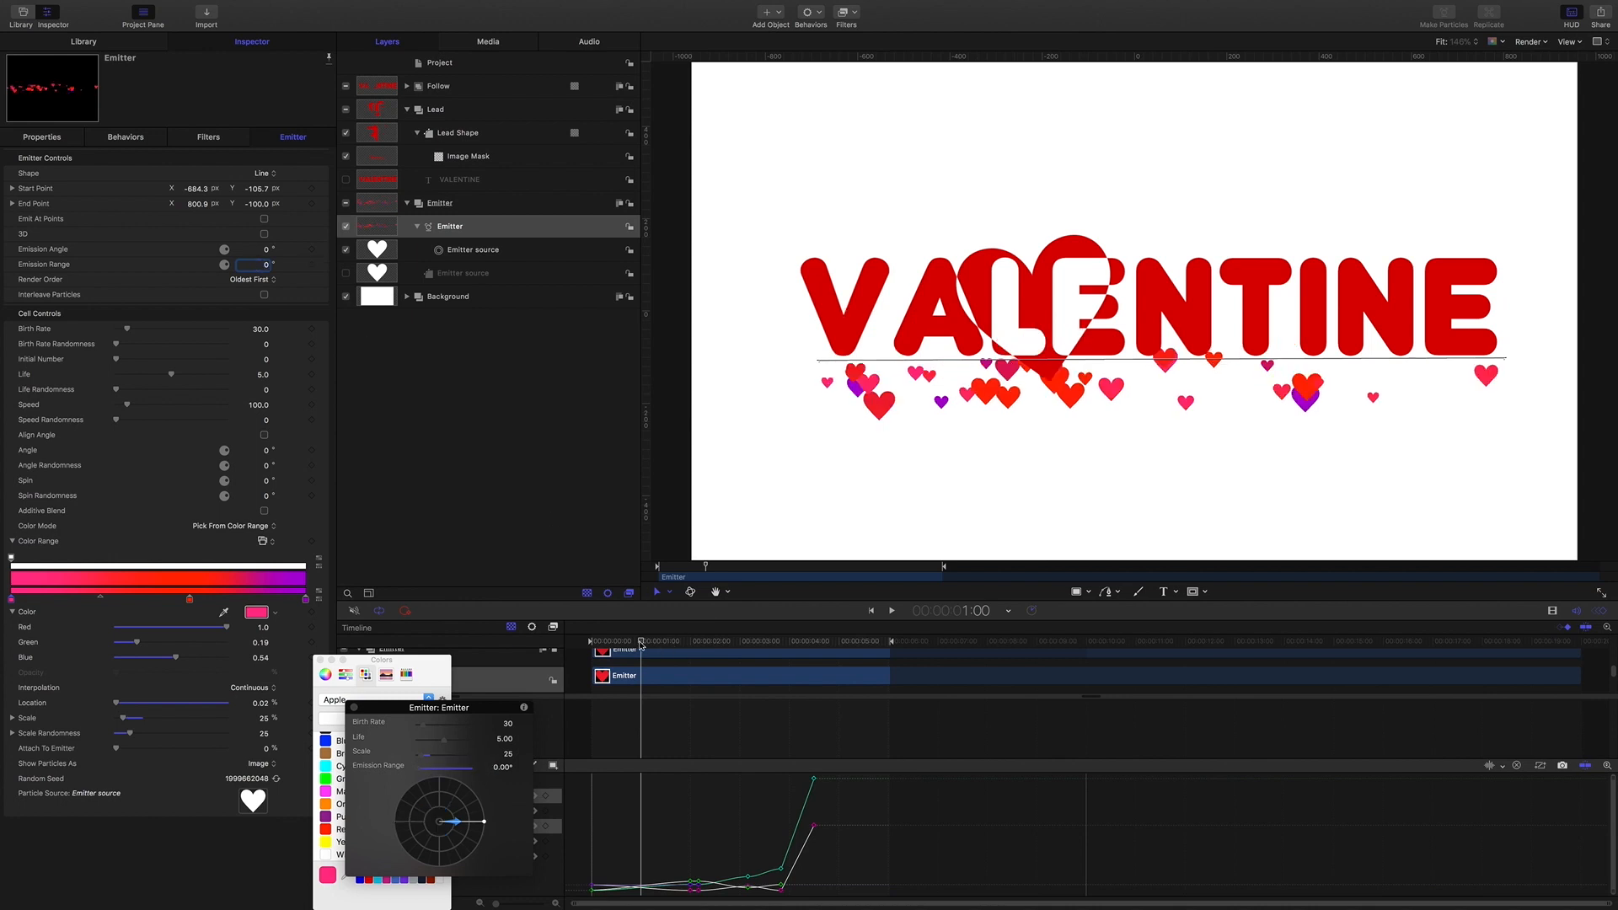
drag(640, 644, 699, 642)
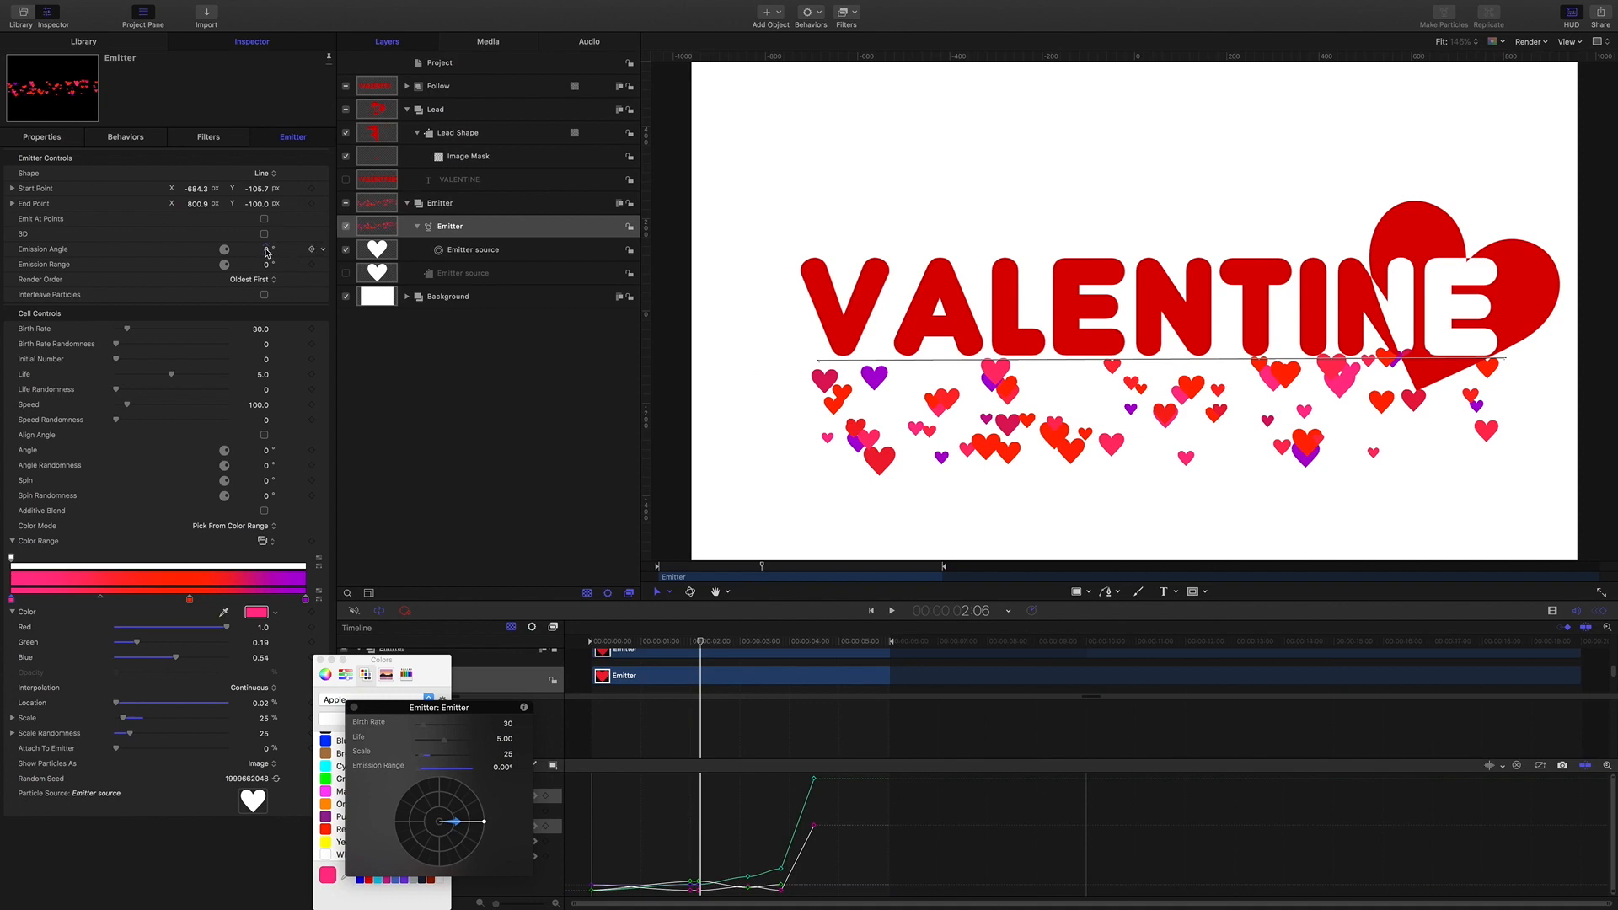
drag(264, 249, 266, 250)
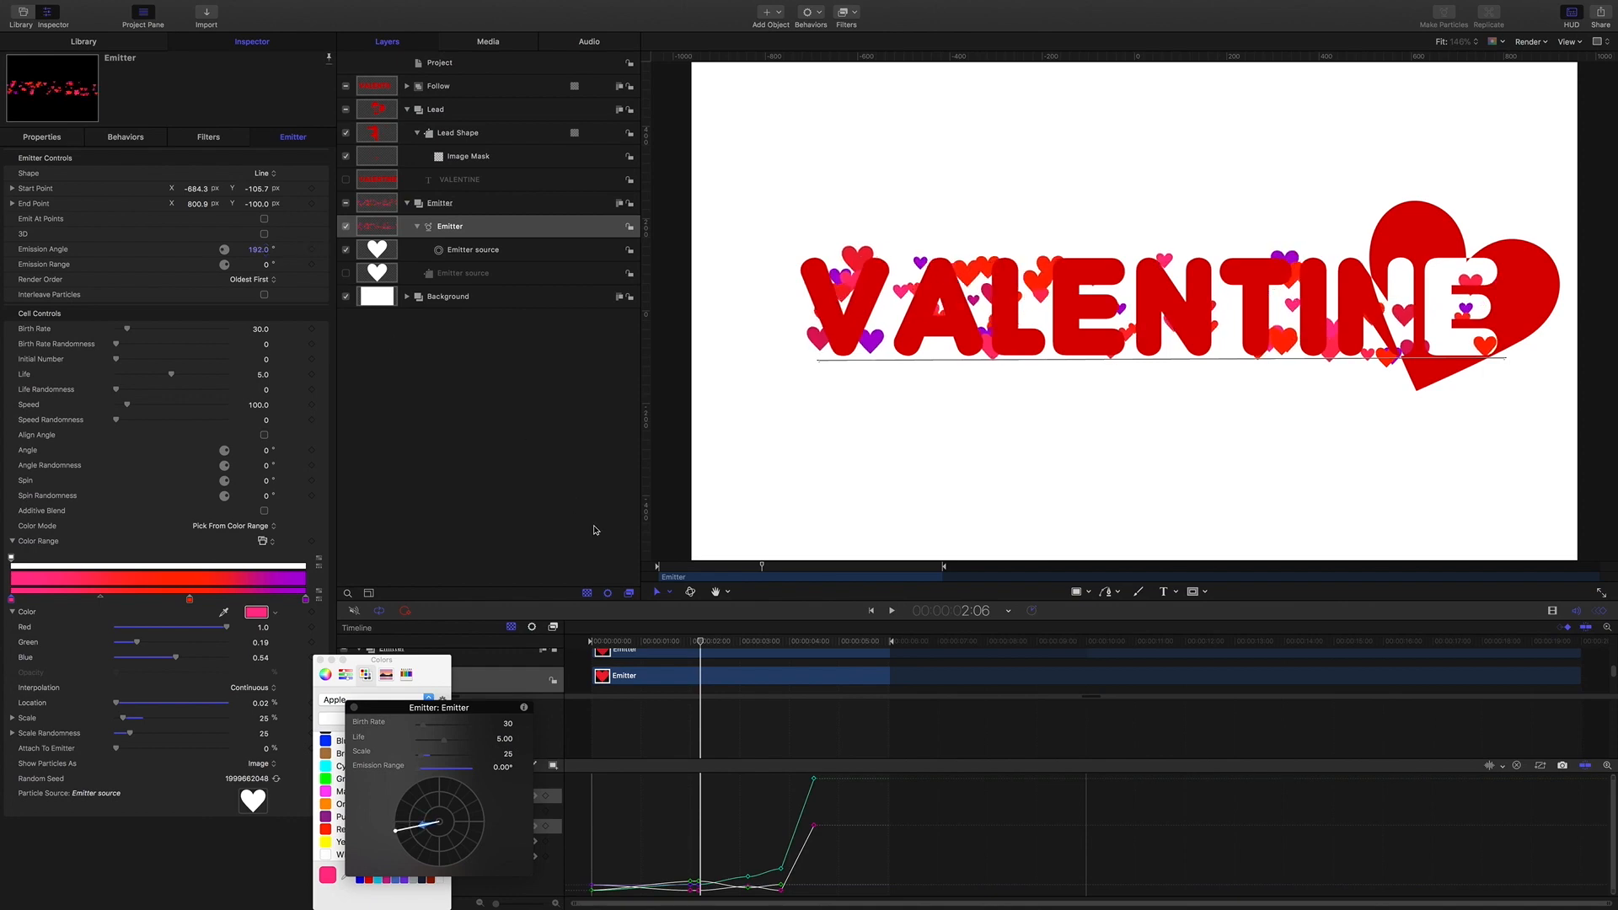
Add an image mask to the Emitter group with the VALENTINE text as its mask source.
drag(701, 645, 649, 630)
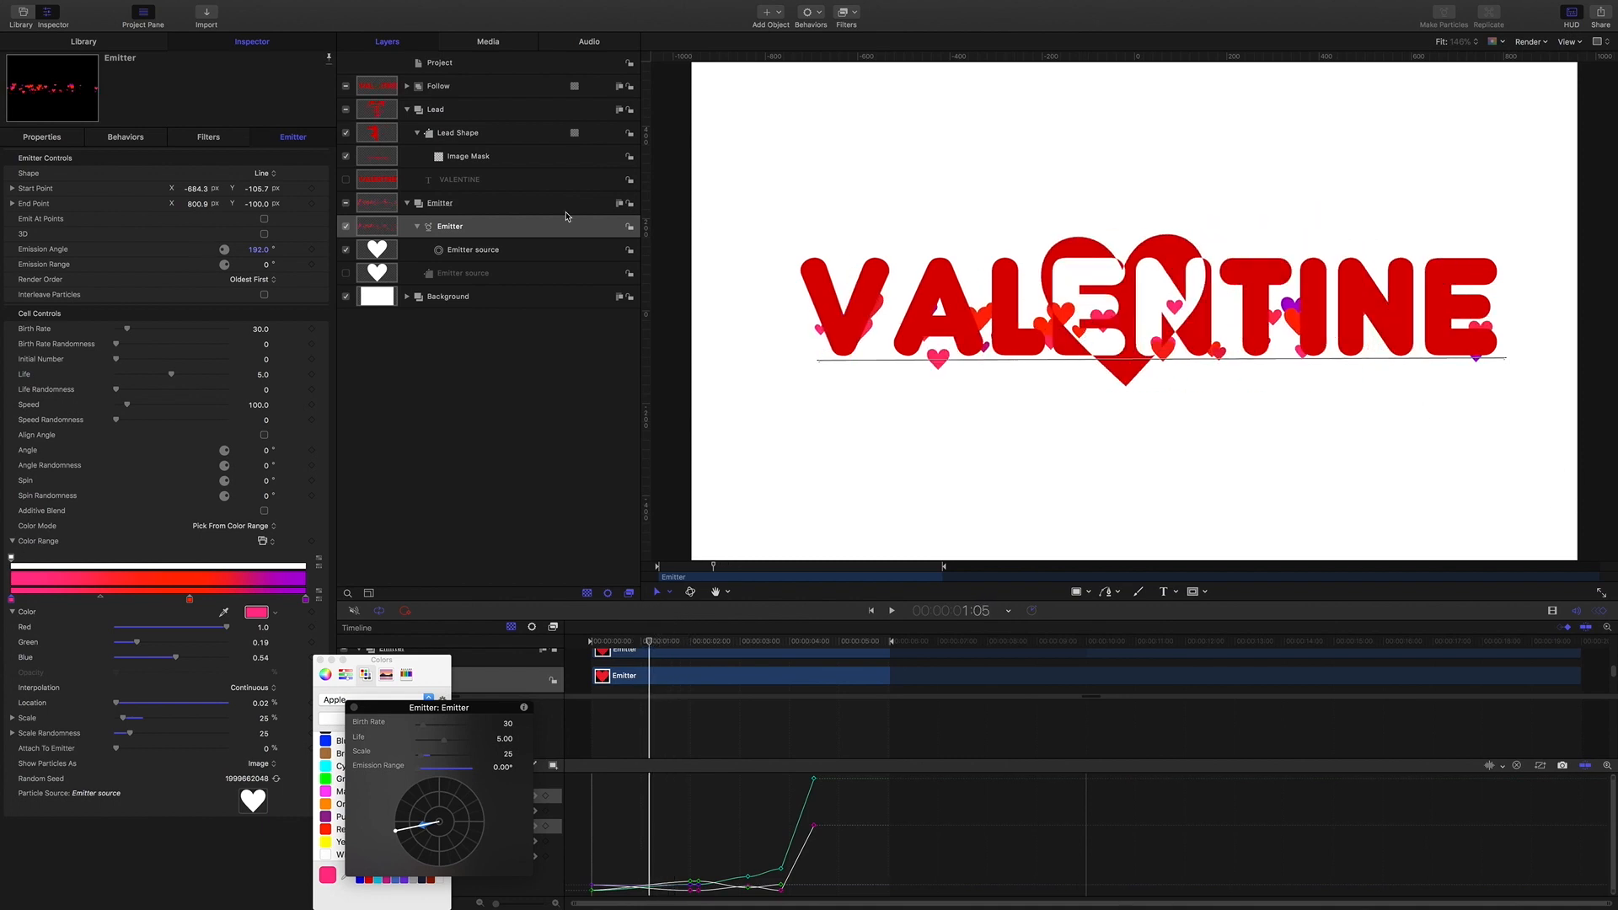
click(442, 204)
right_click(444, 206)
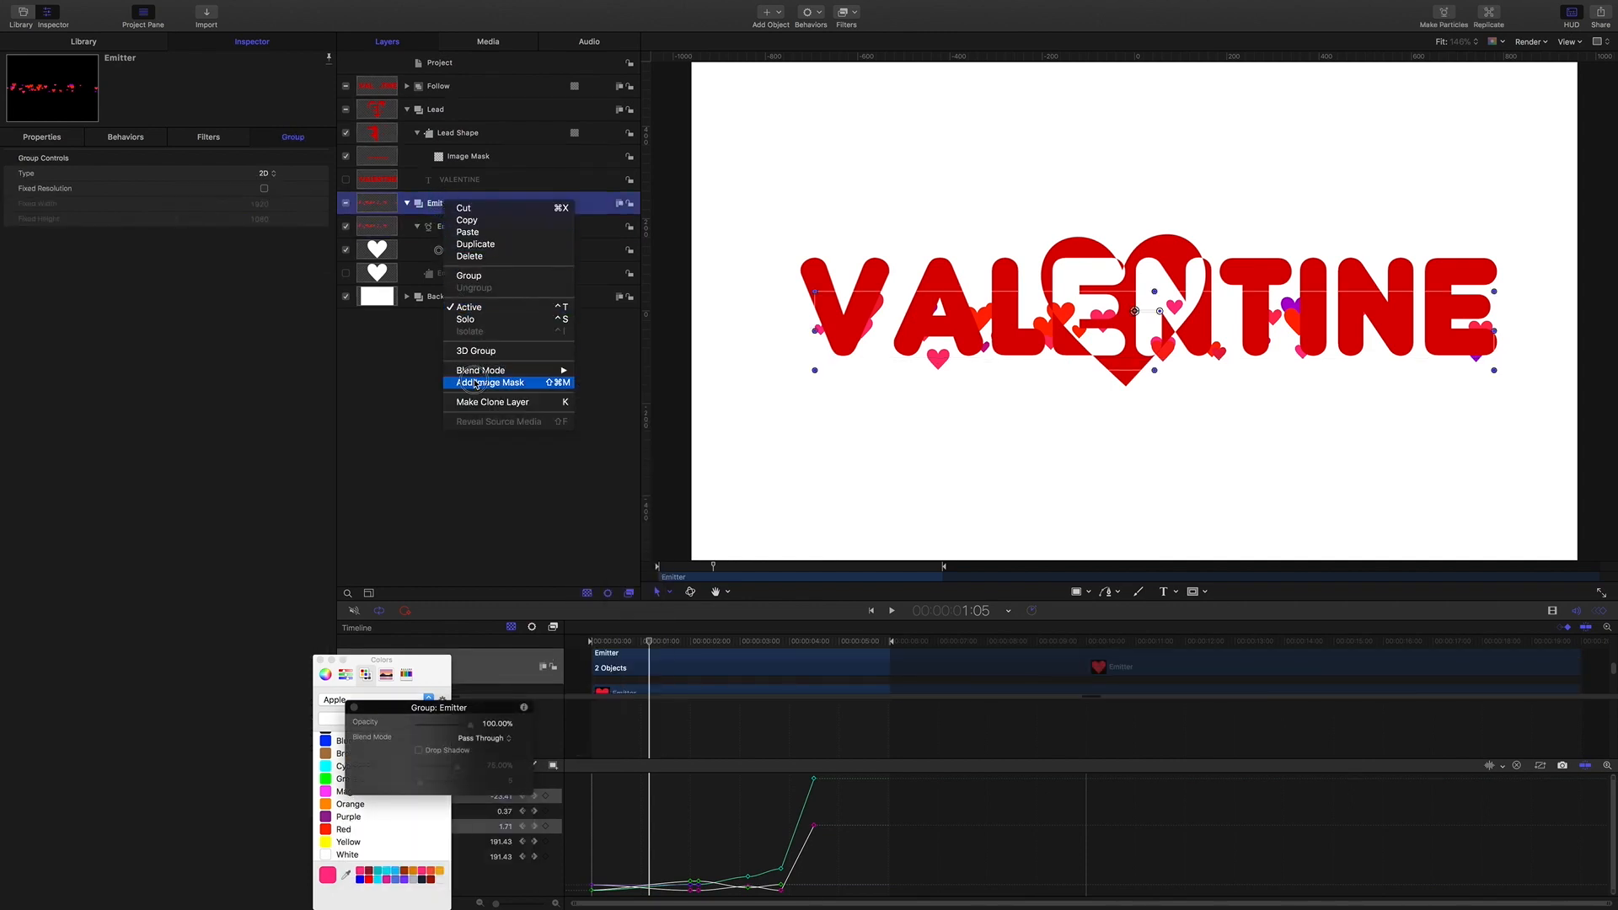
click(490, 383)
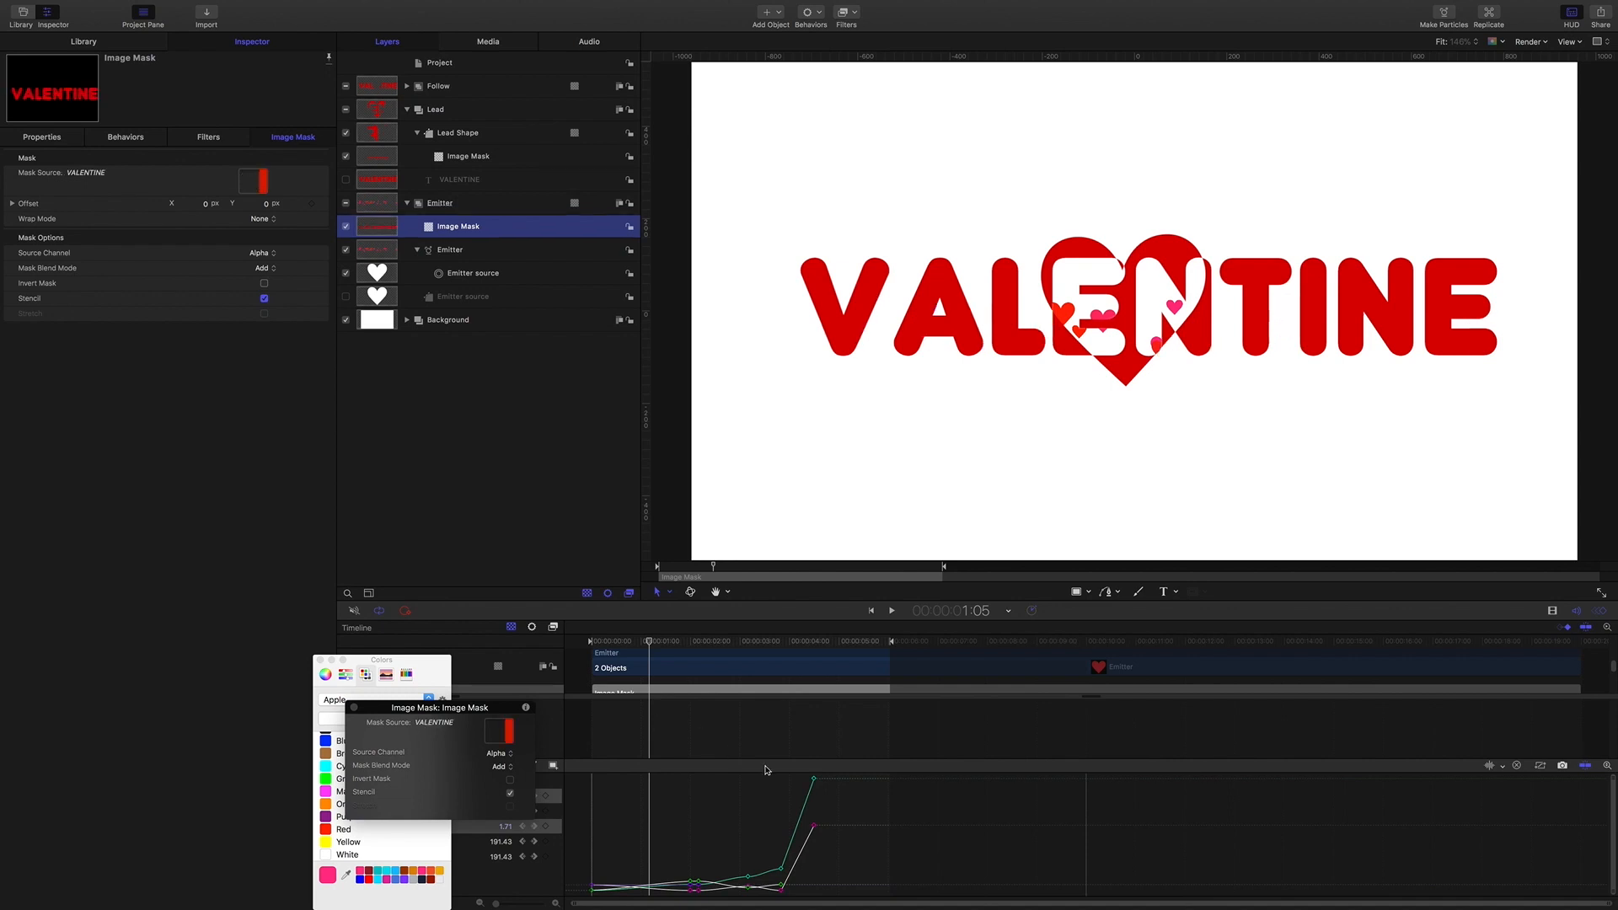
Clear the selection and play the animation from the start to review the heart particles masked by the text.
drag(649, 645, 563, 636)
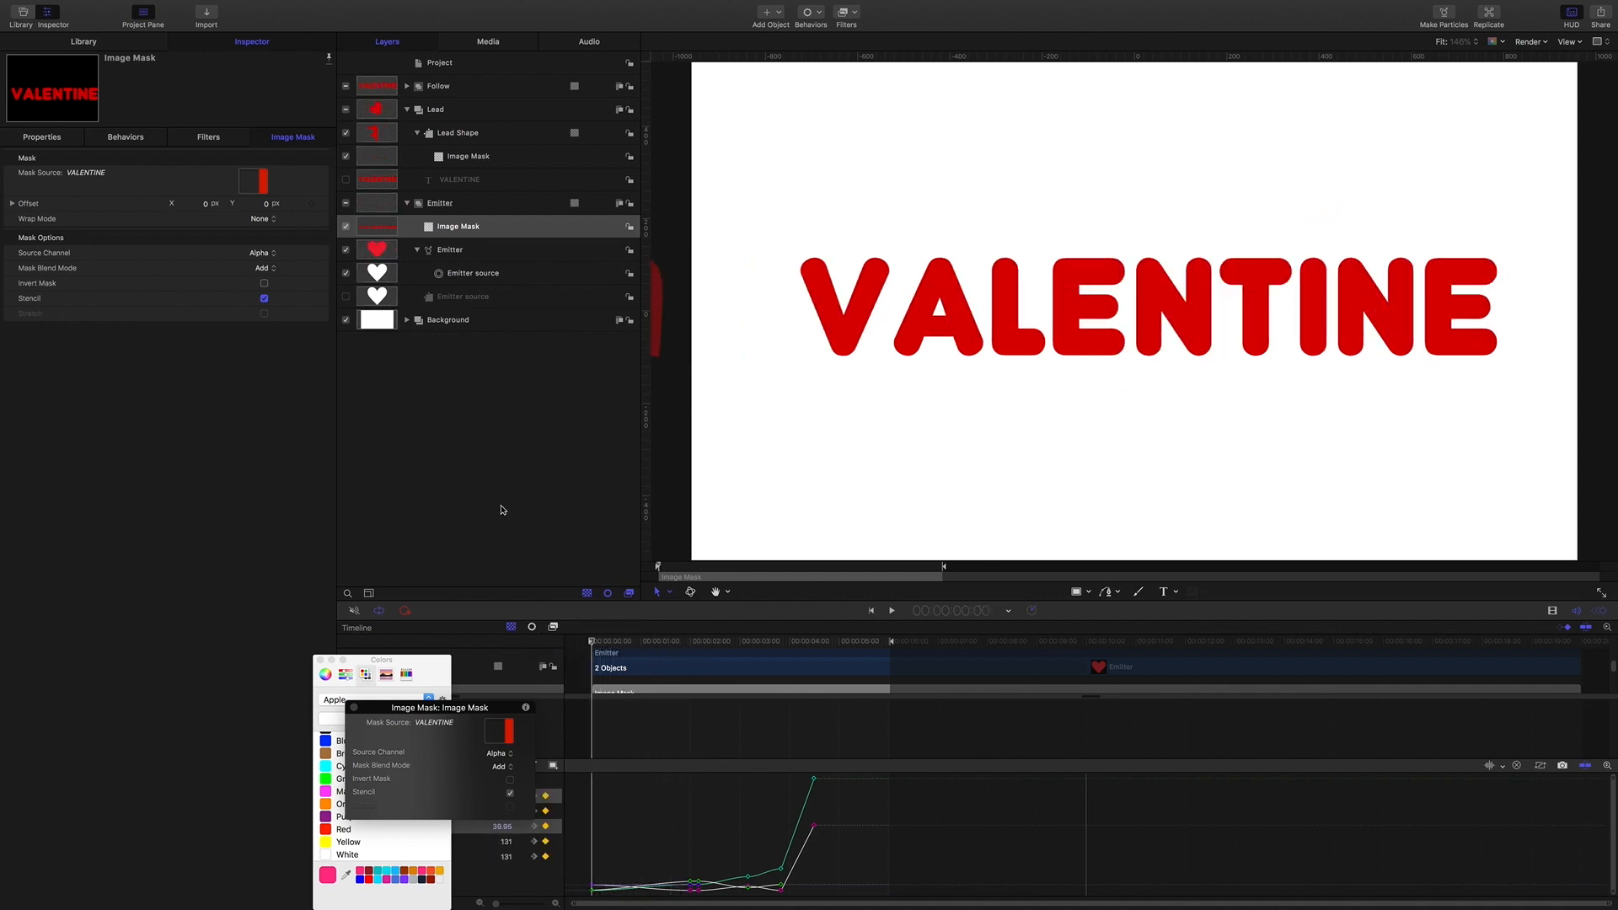
click(523, 488)
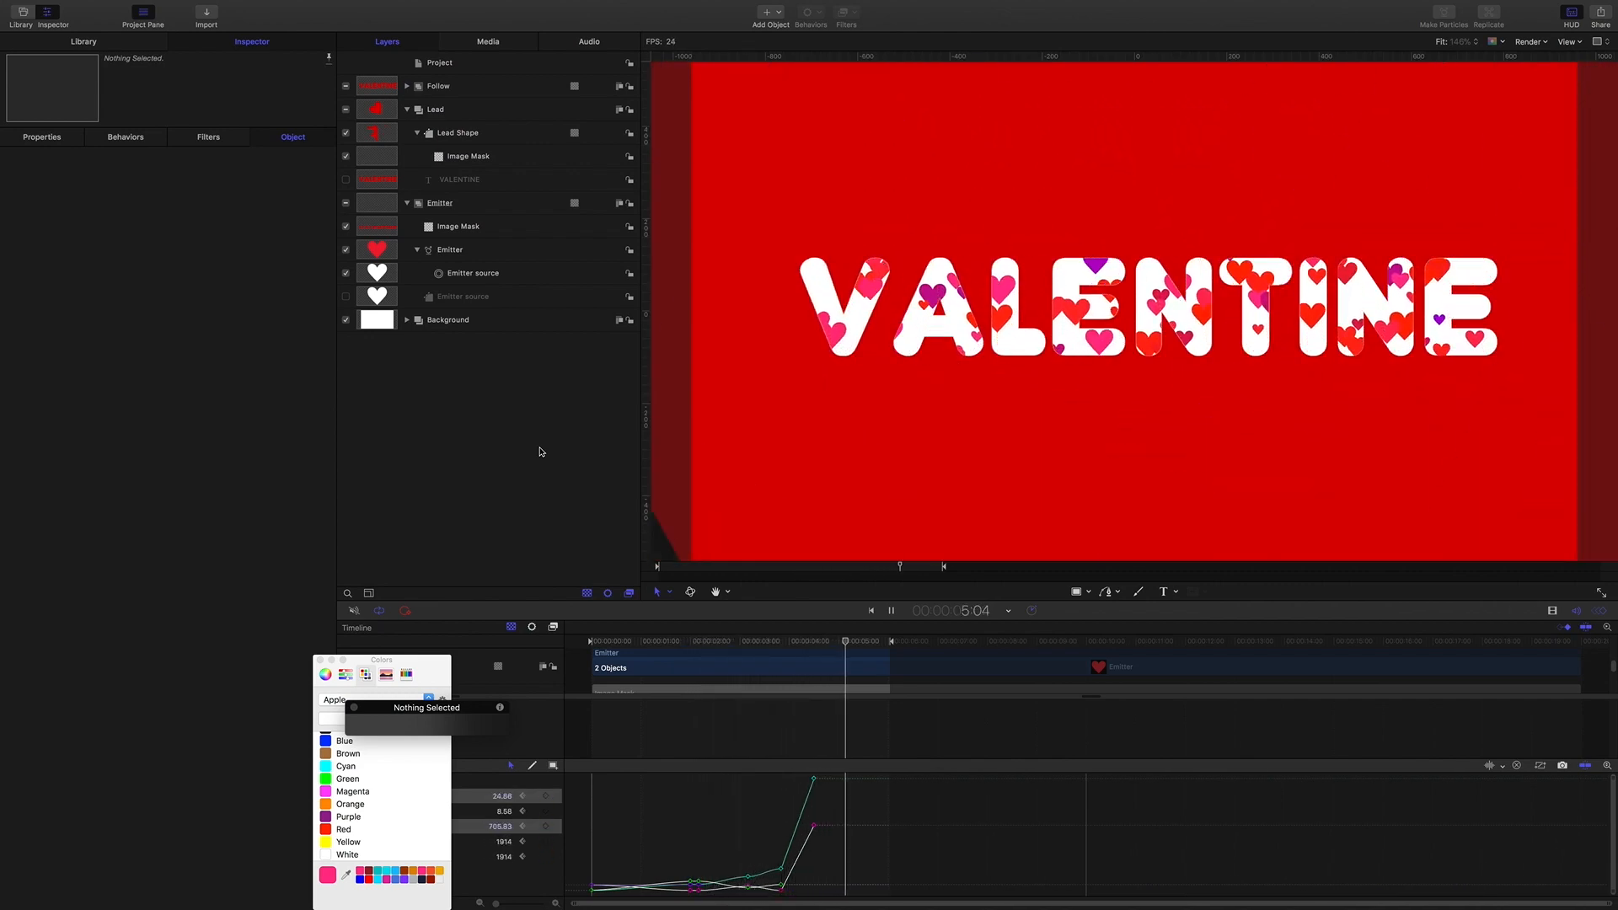
key(space)
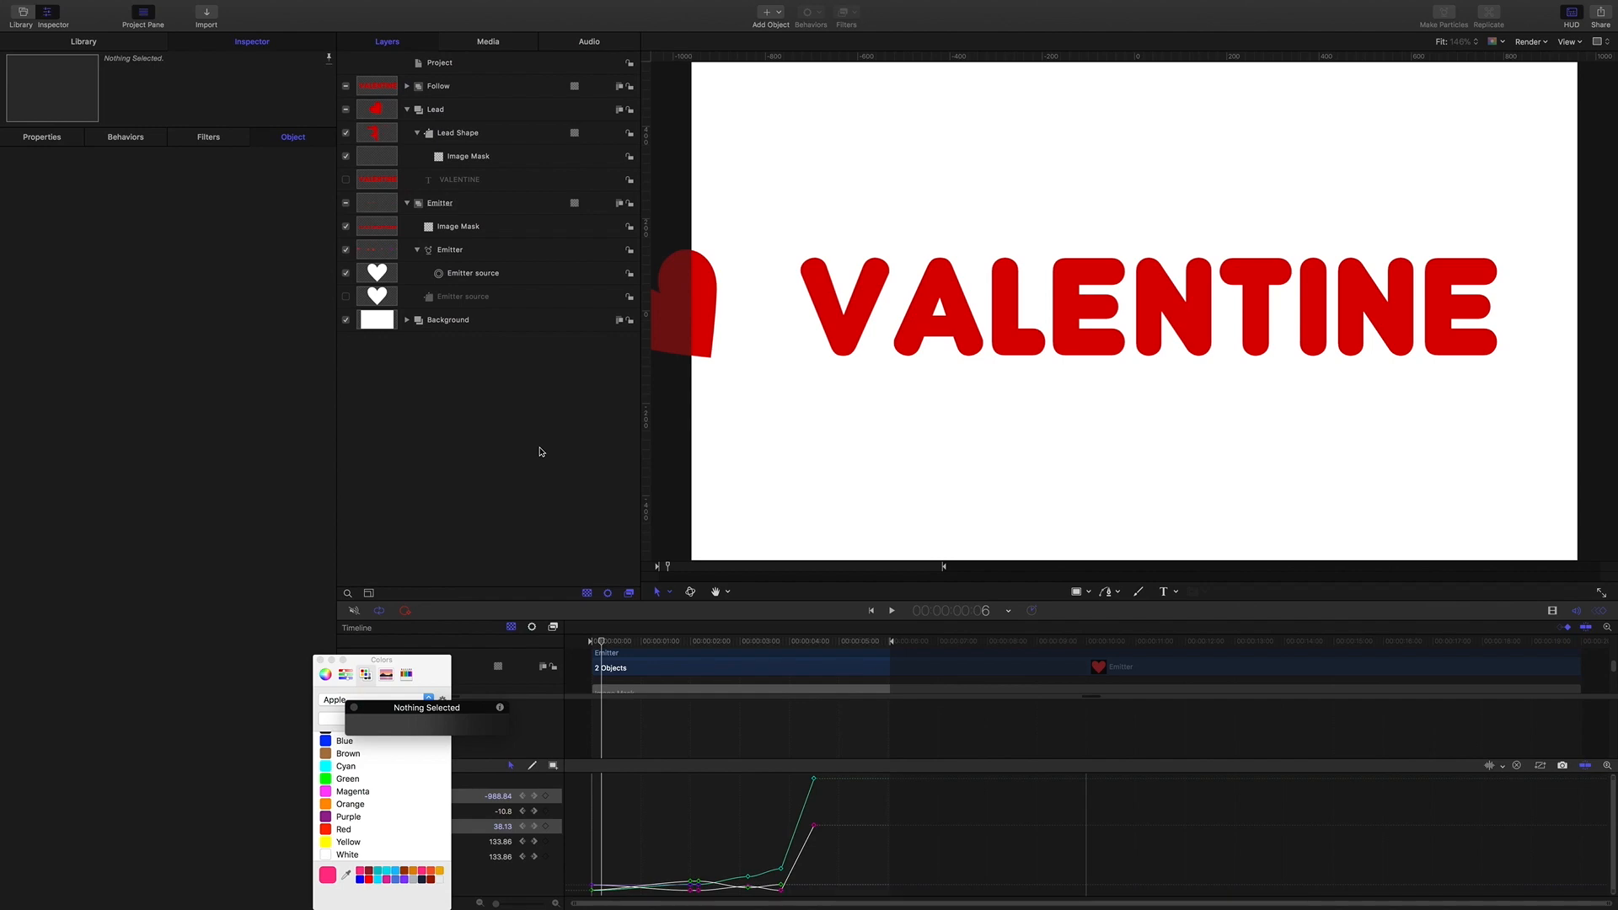
key(space)
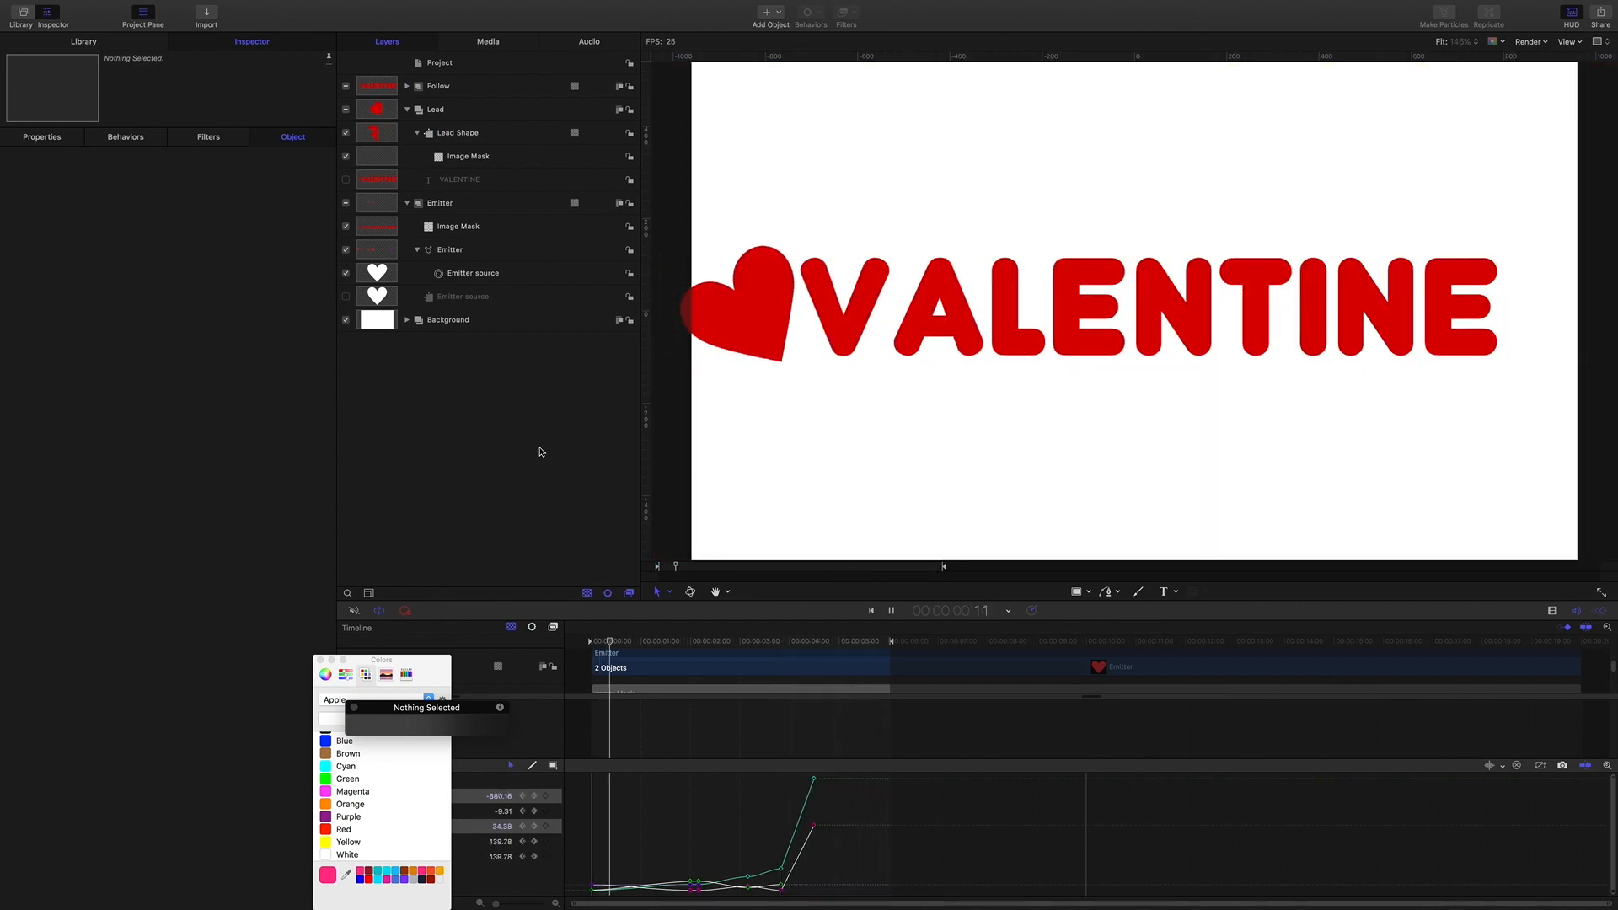
key(space)
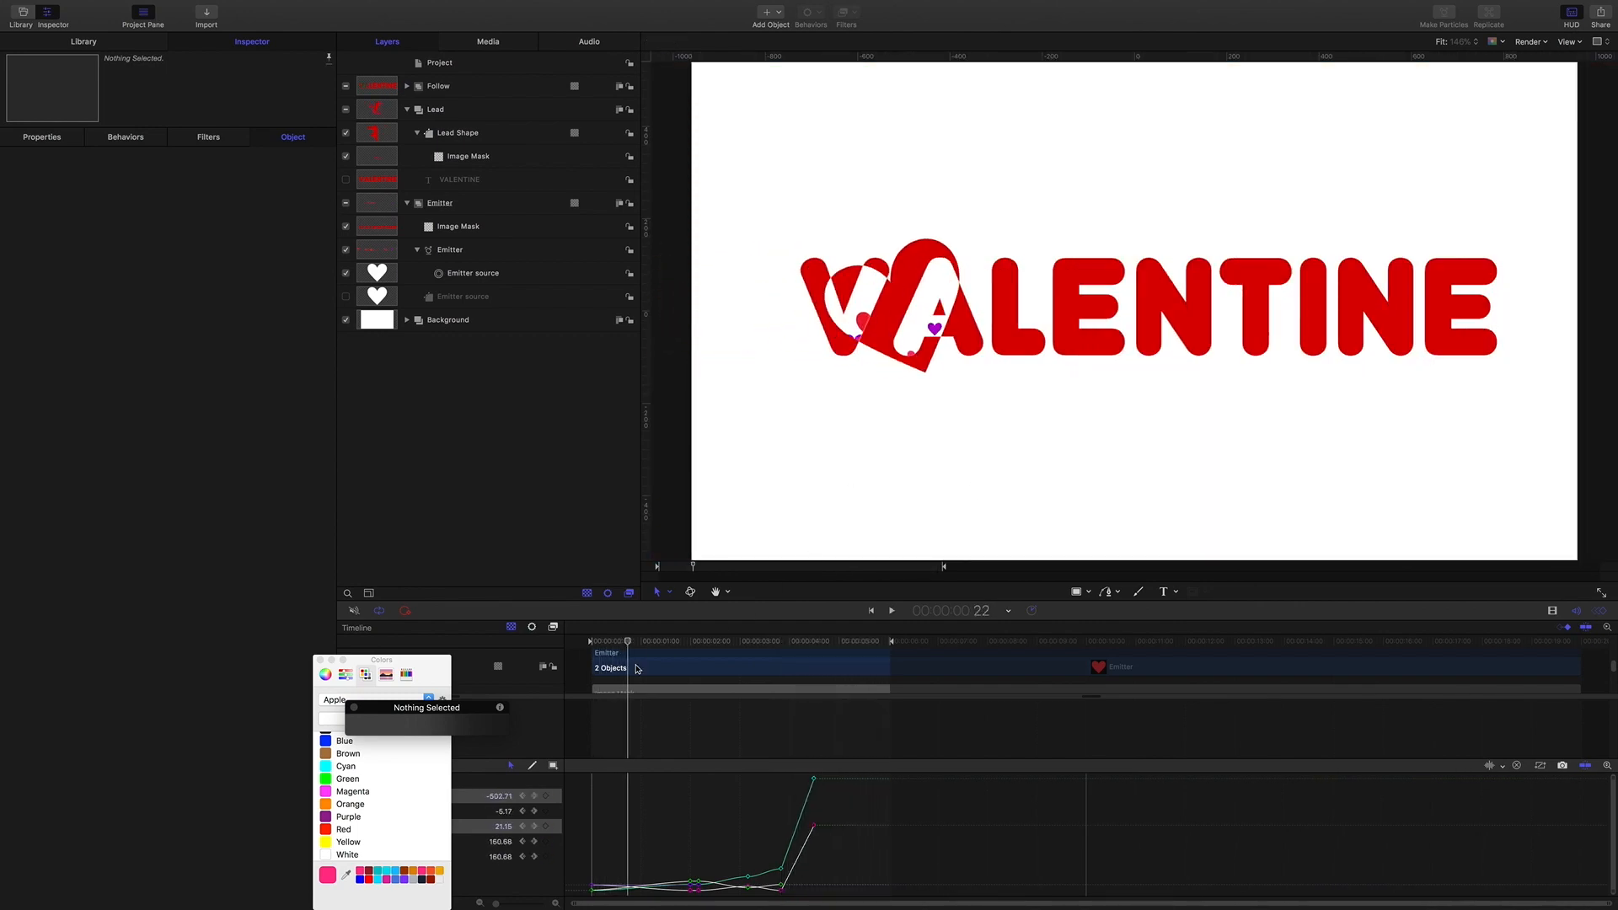
Turn on Motion Blur in the canvas render options with the playhead at 1:27, where the heart crosses the final letters.
drag(628, 649, 685, 654)
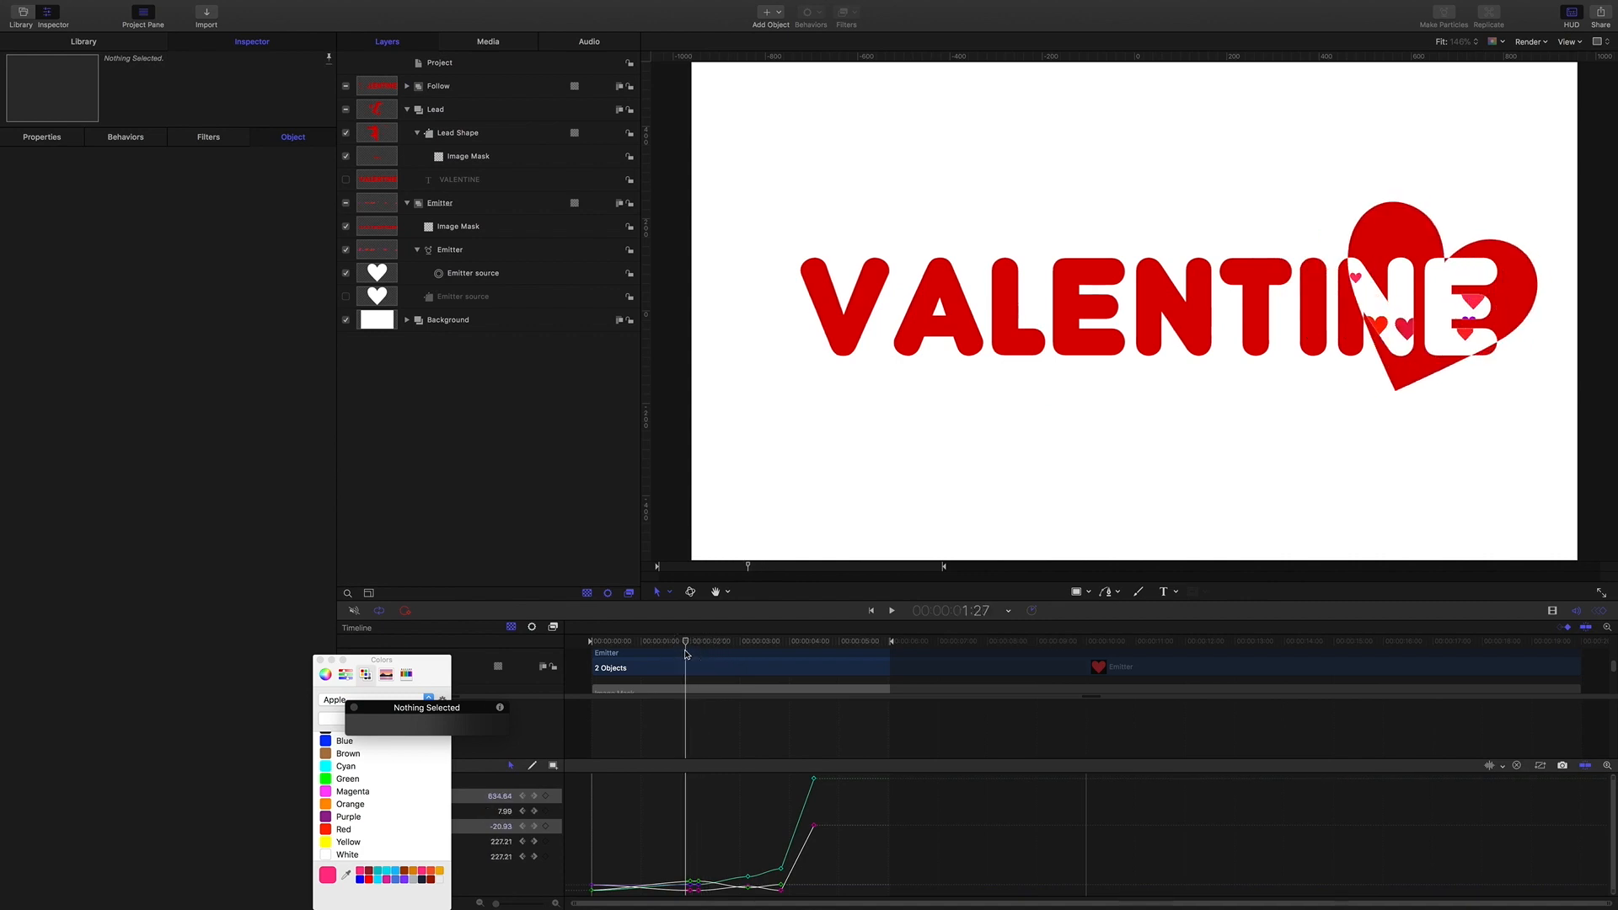
click(1530, 42)
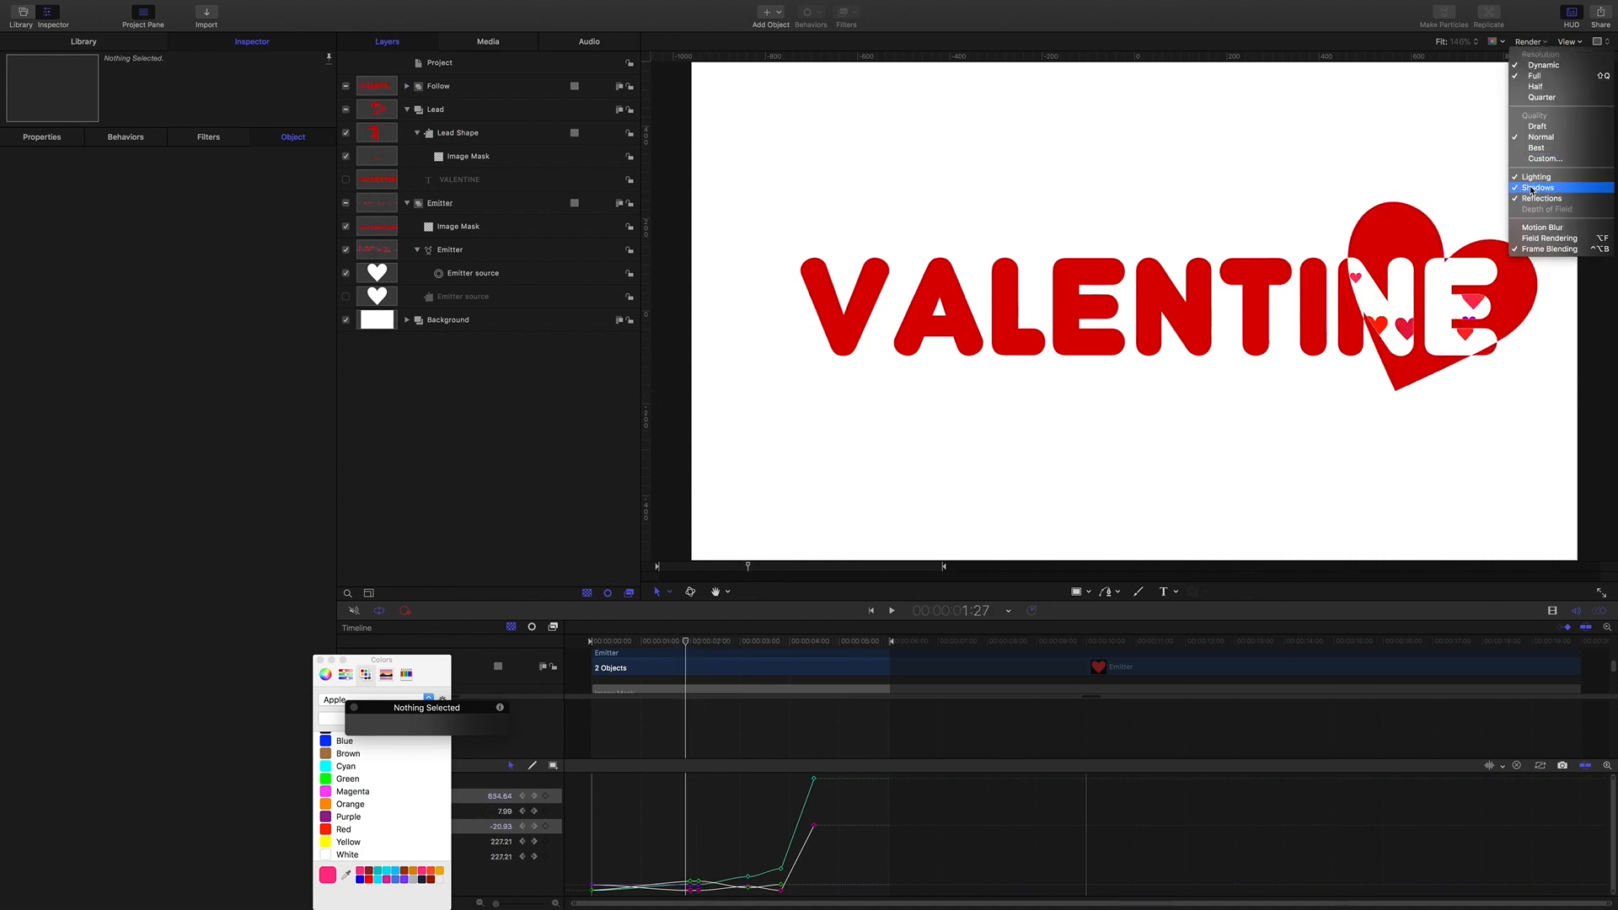
click(1539, 229)
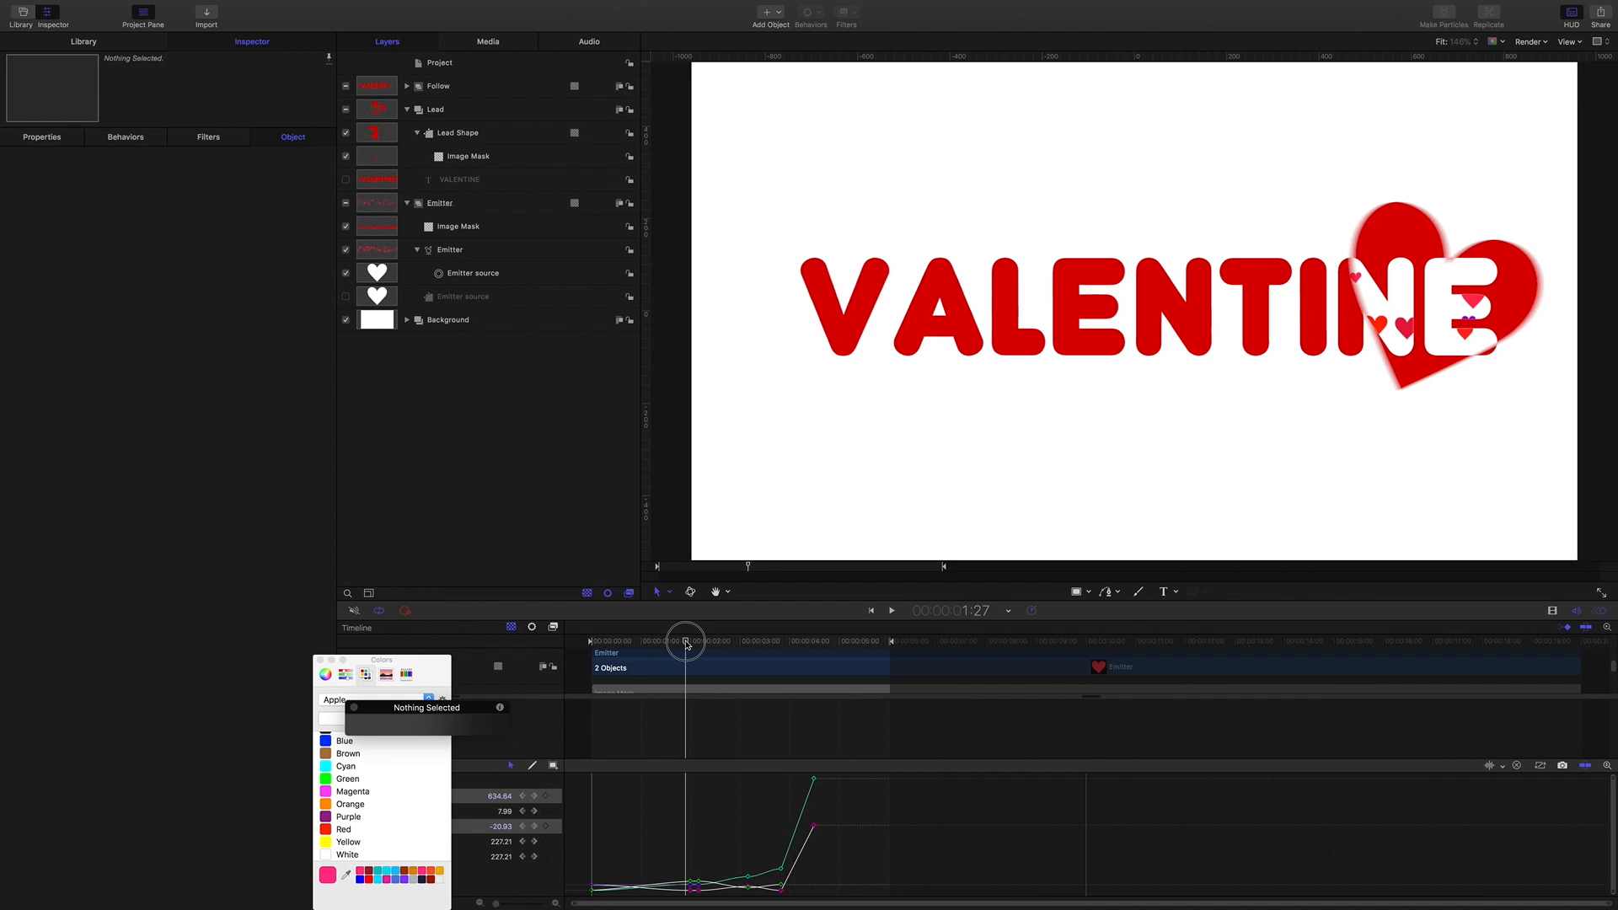
Play the animation from the first frame to review it with motion blur rendered.
drag(687, 644, 549, 643)
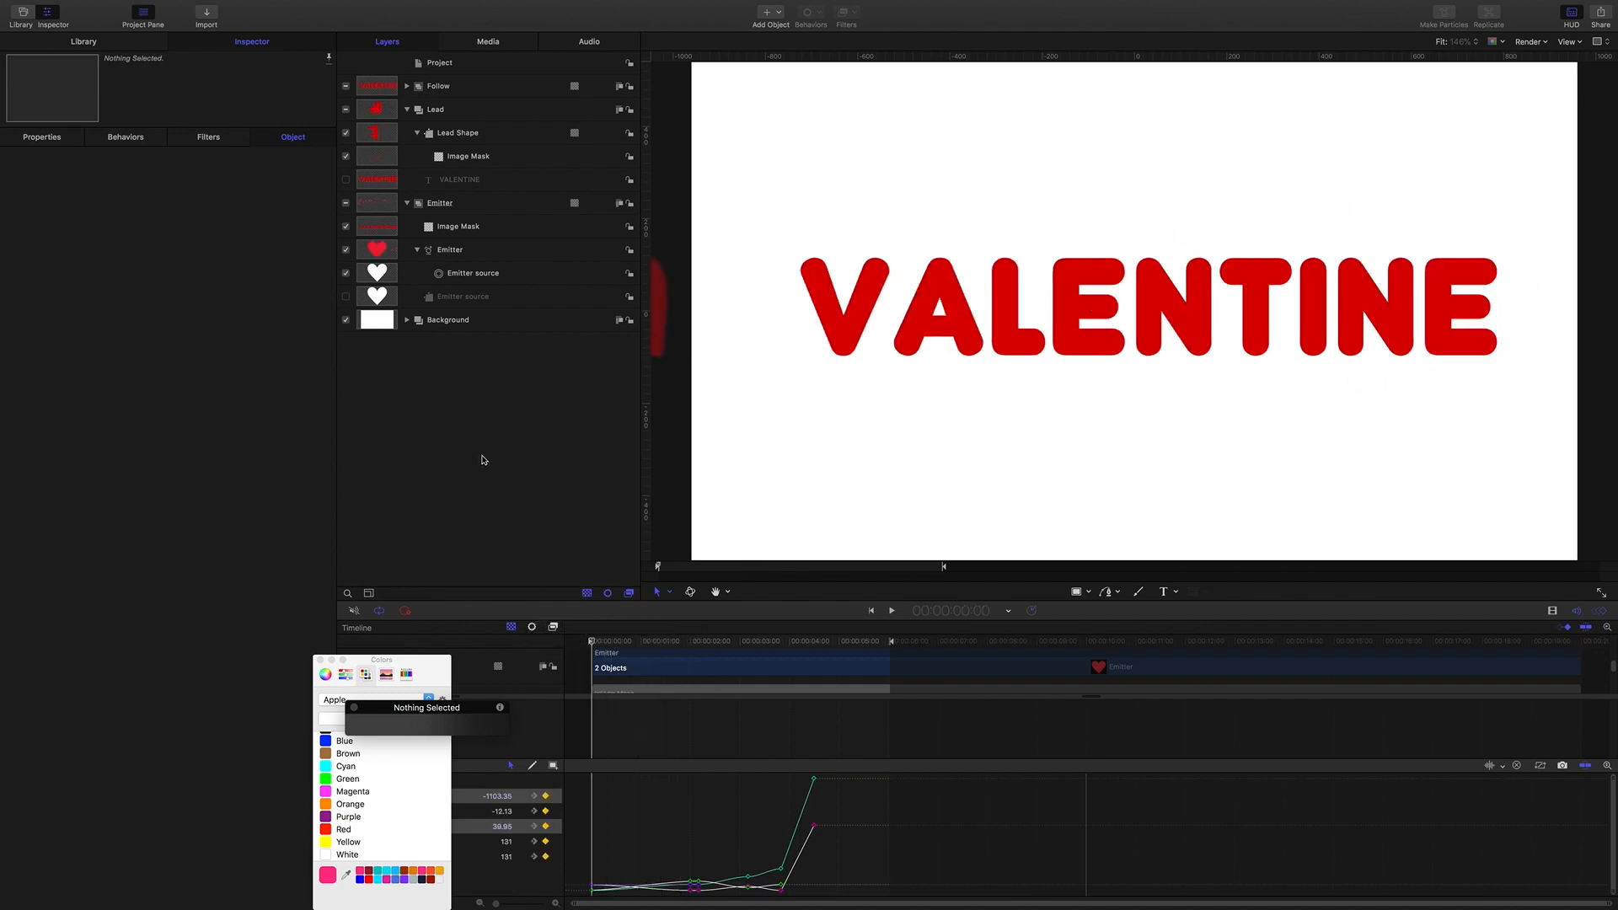
key(space)
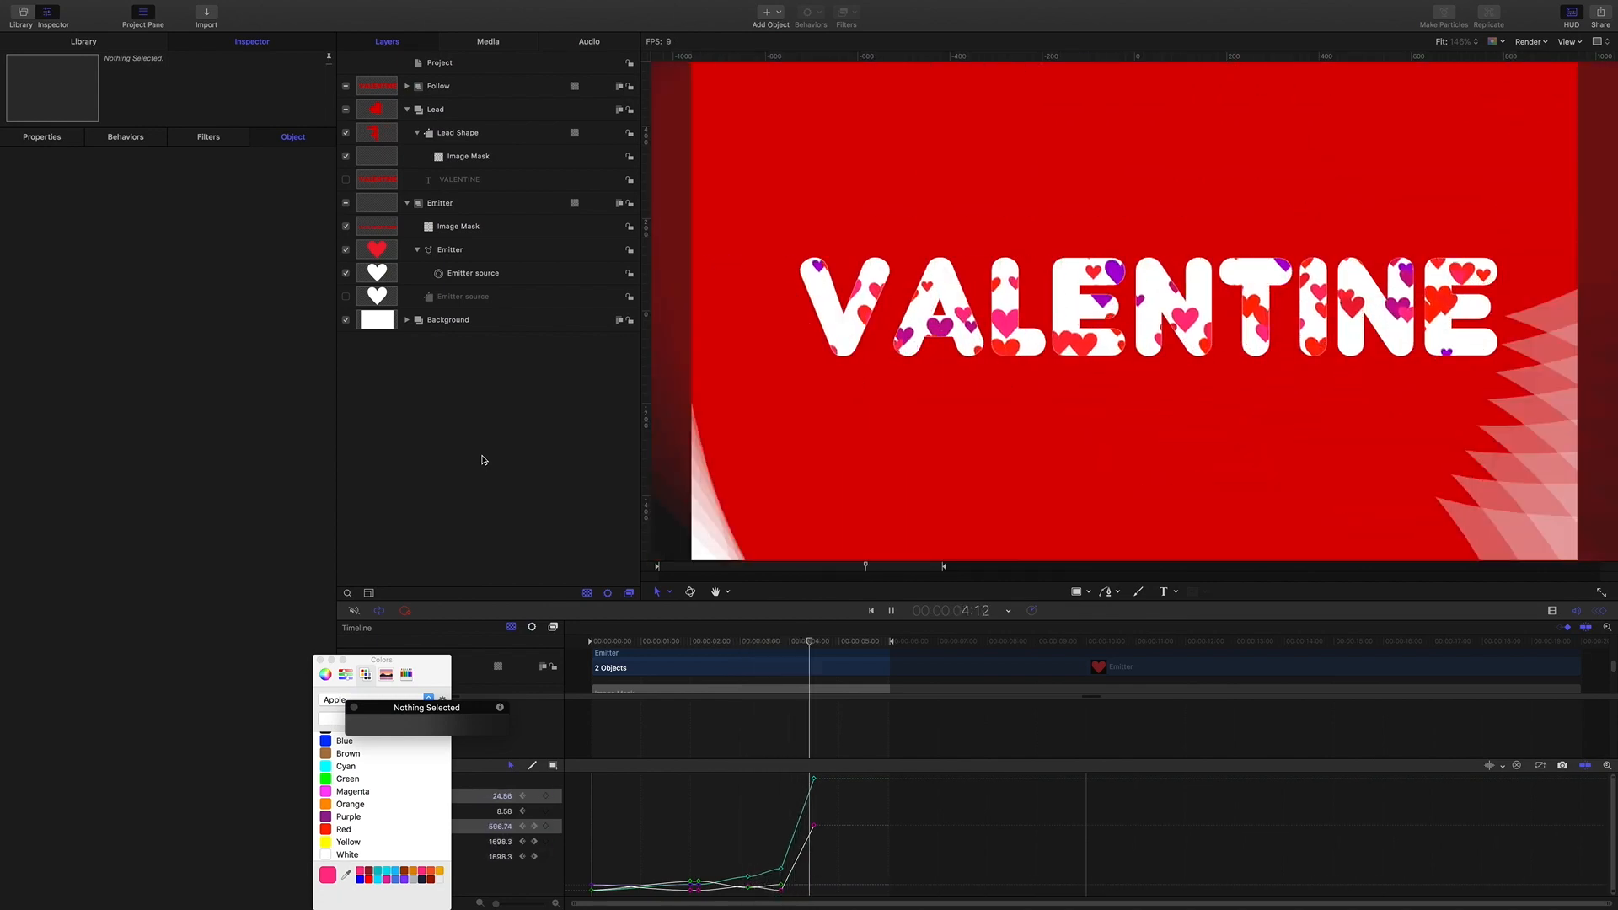
key(space)
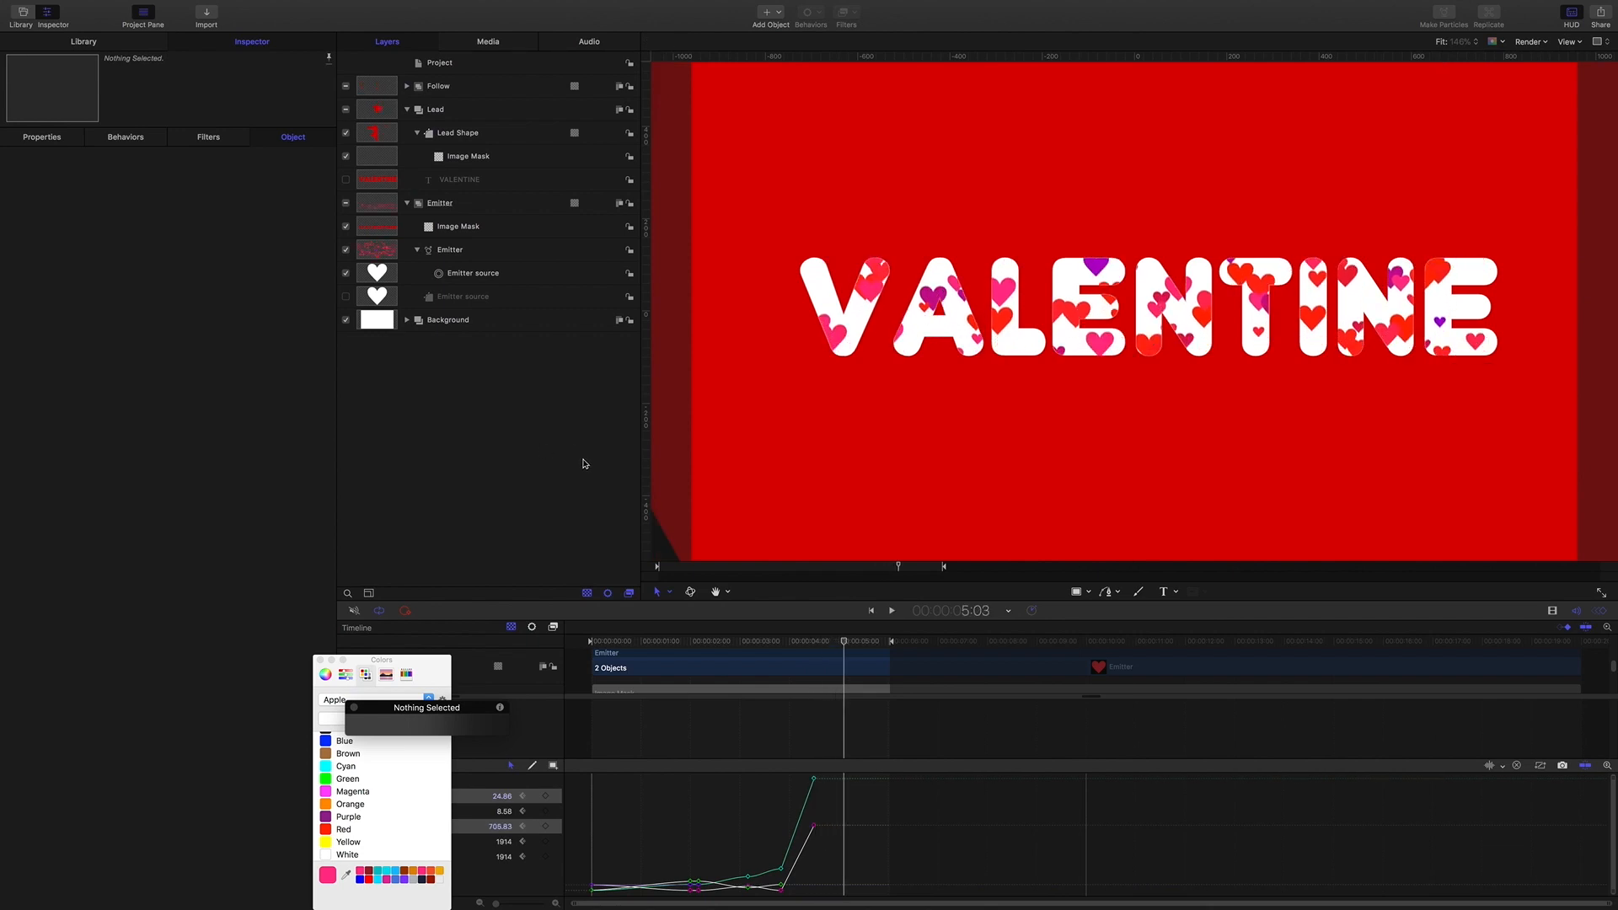
Switch to the open project "ValentinesTheme Title Project another step" and play its animation.
mouse_move(420, 4)
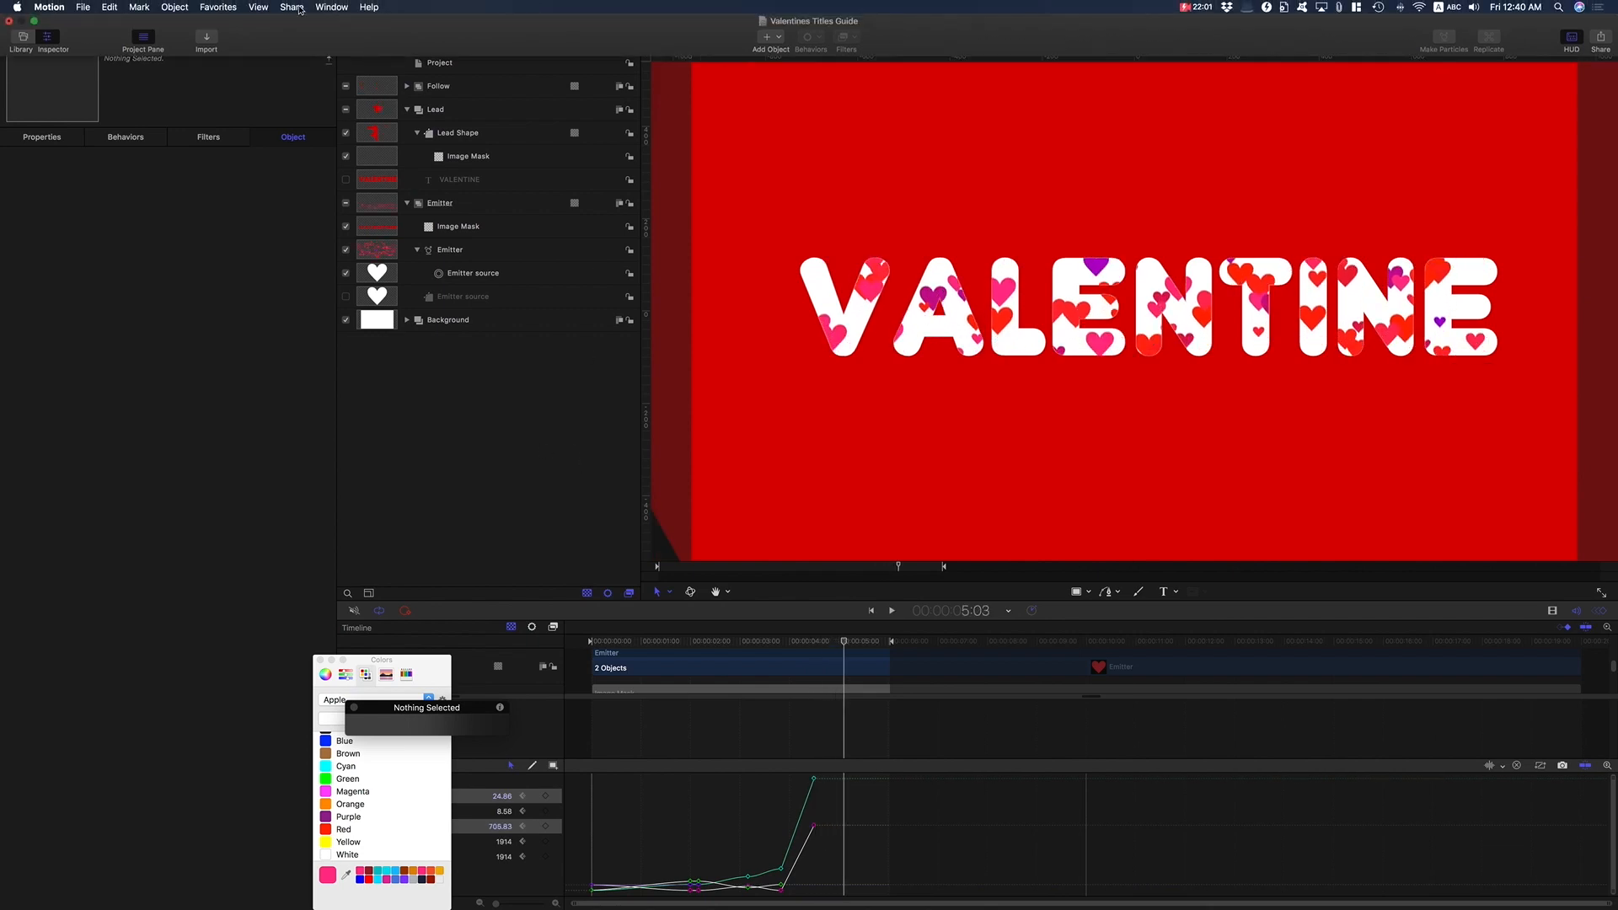
click(332, 7)
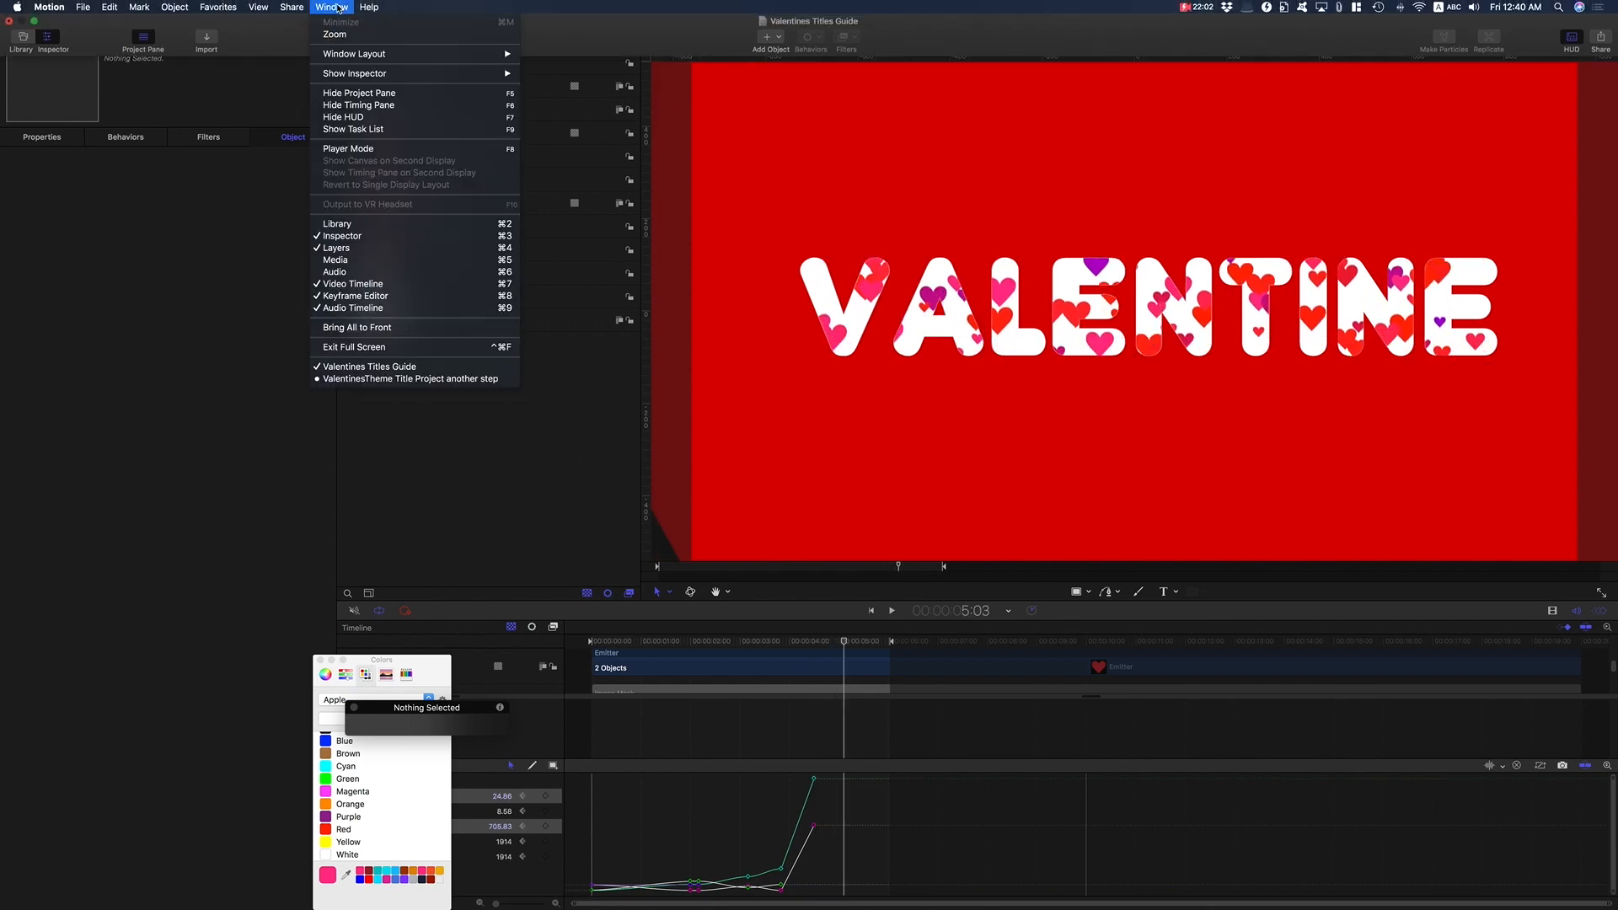
click(423, 379)
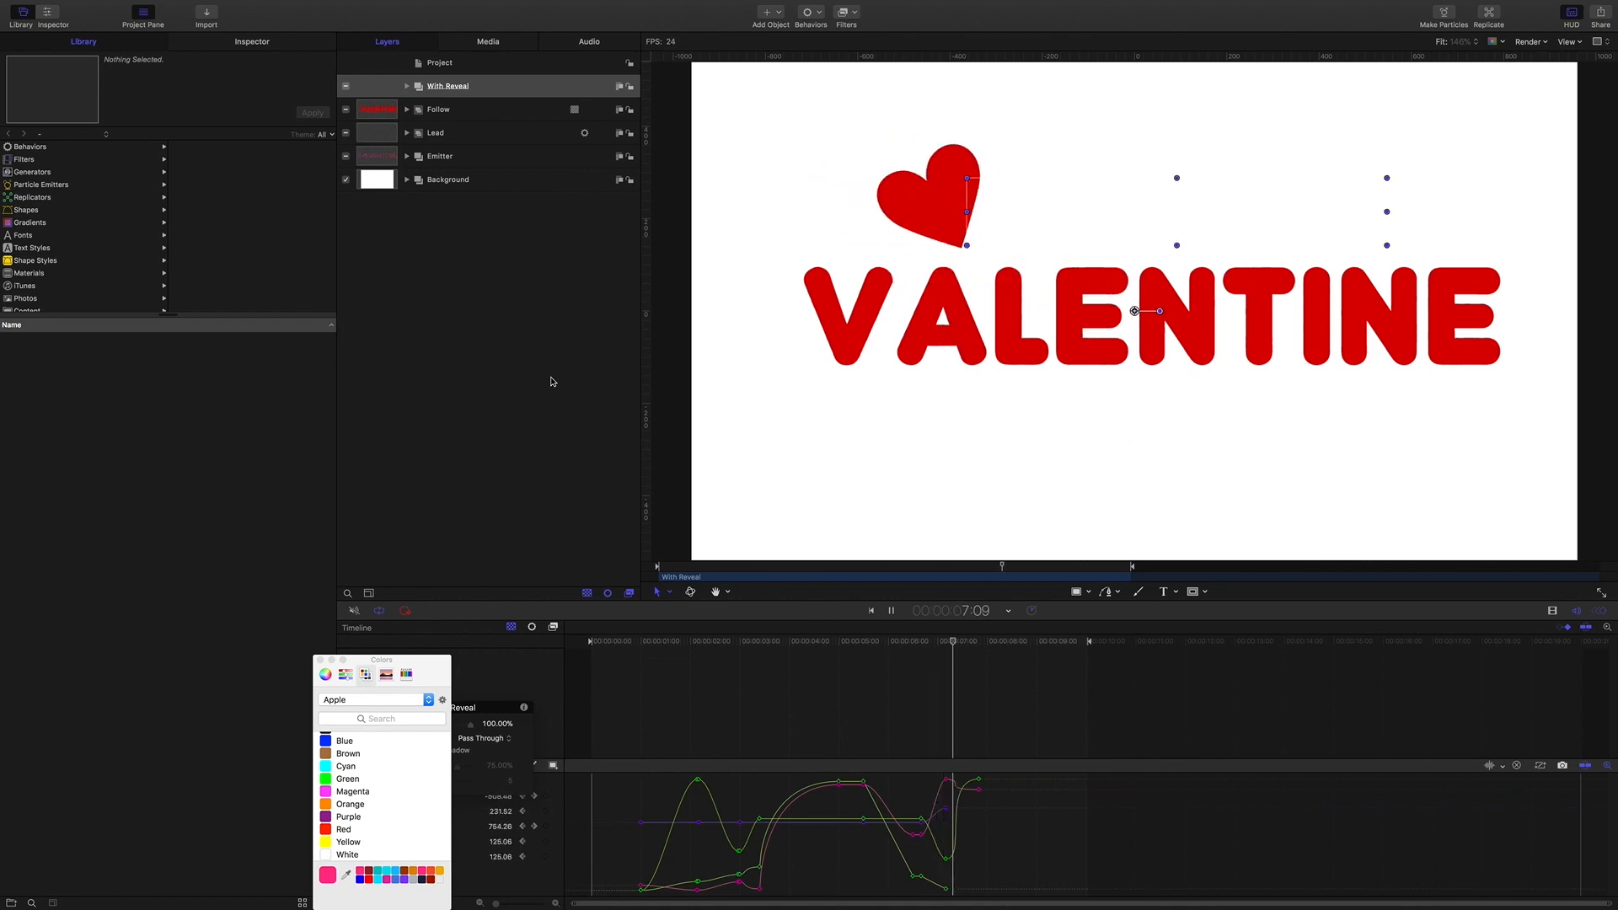
Turn off Show Full View Area for the canvas and deselect the With Reveal group.
click(1569, 44)
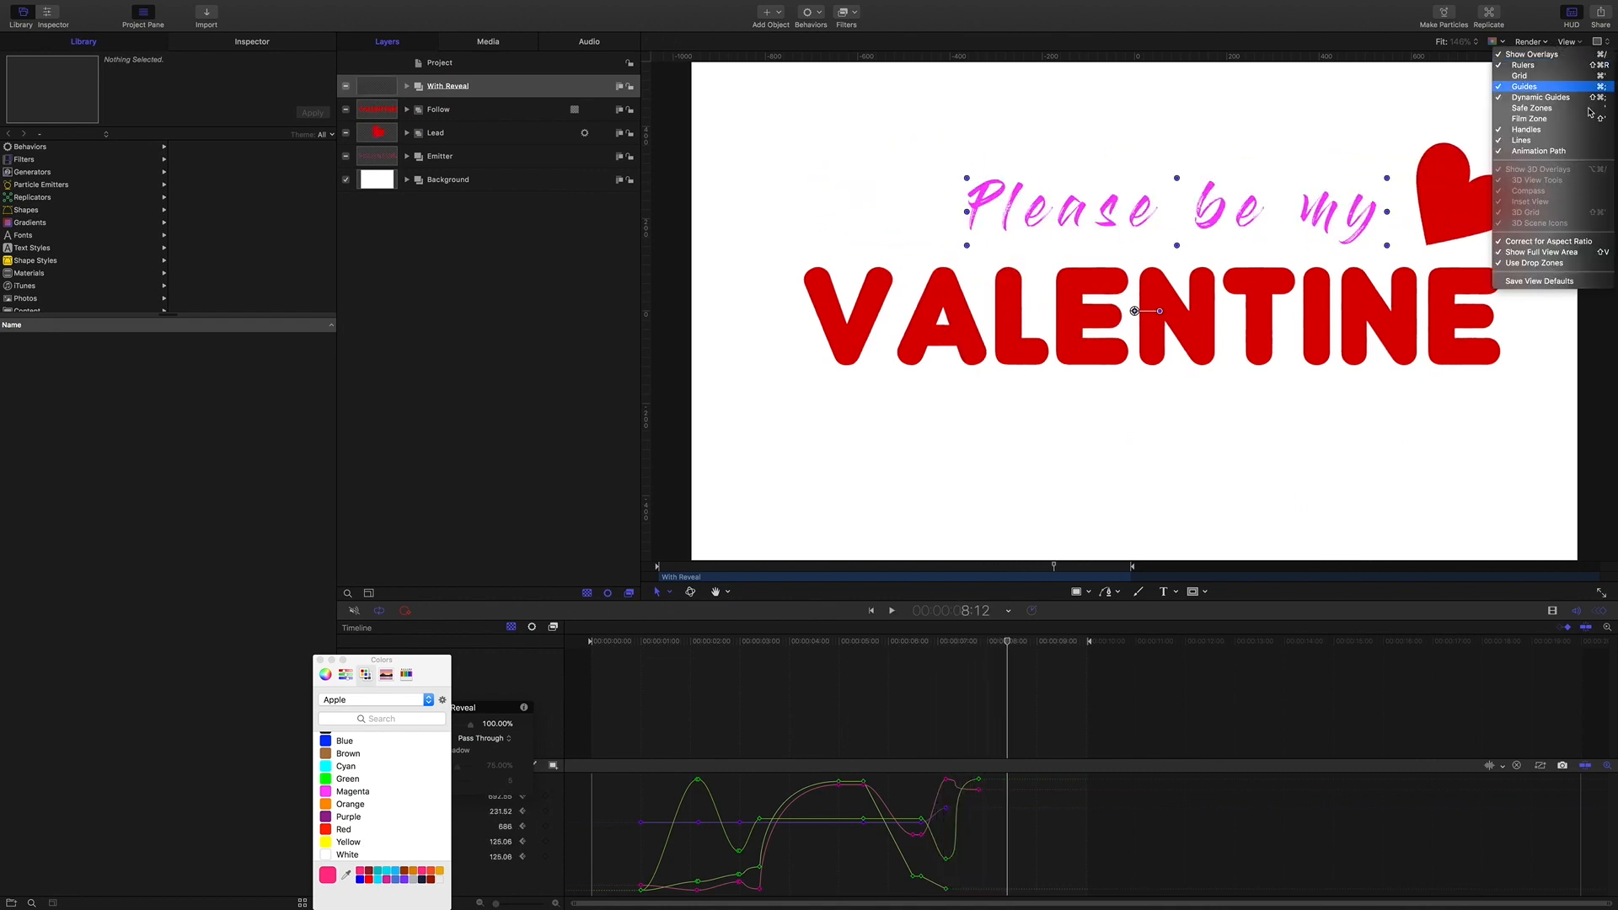
click(1557, 255)
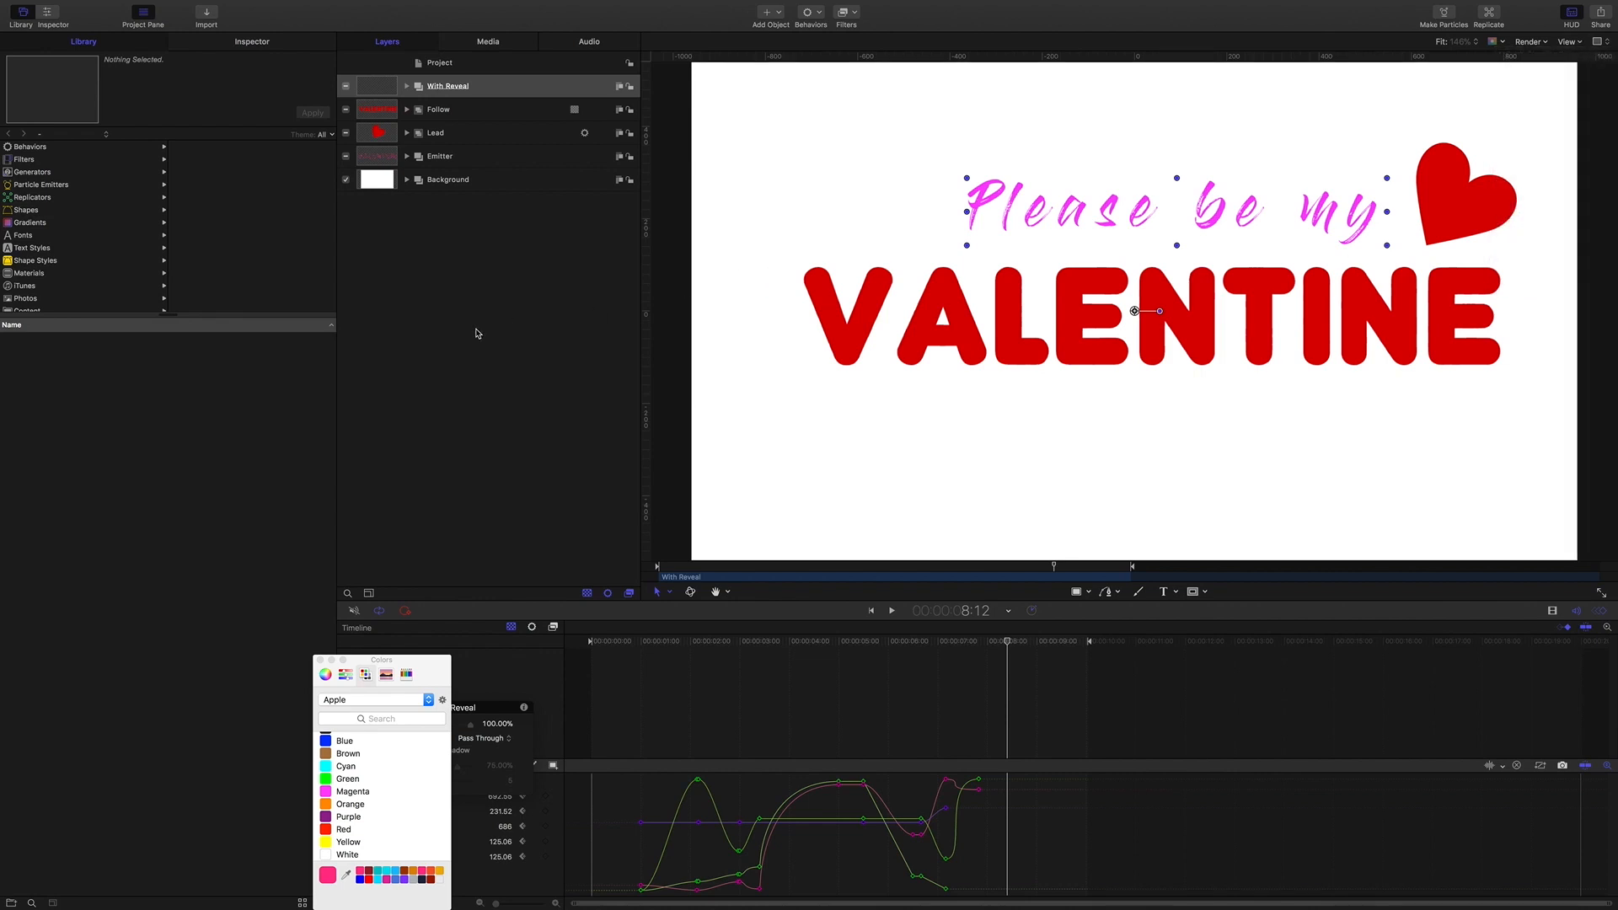
click(528, 340)
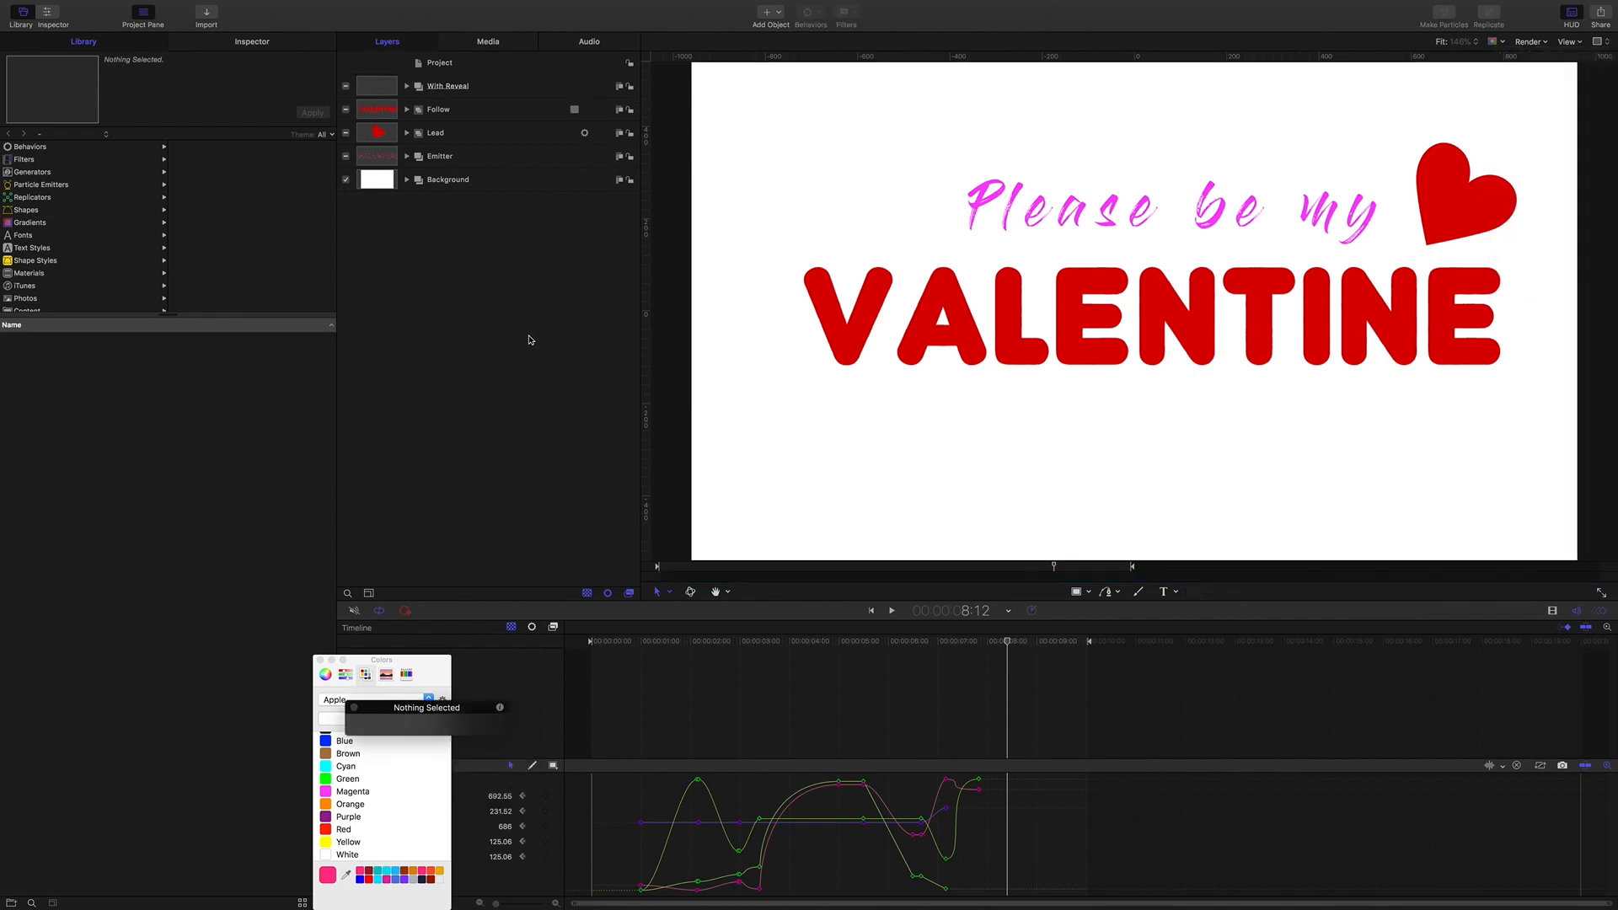